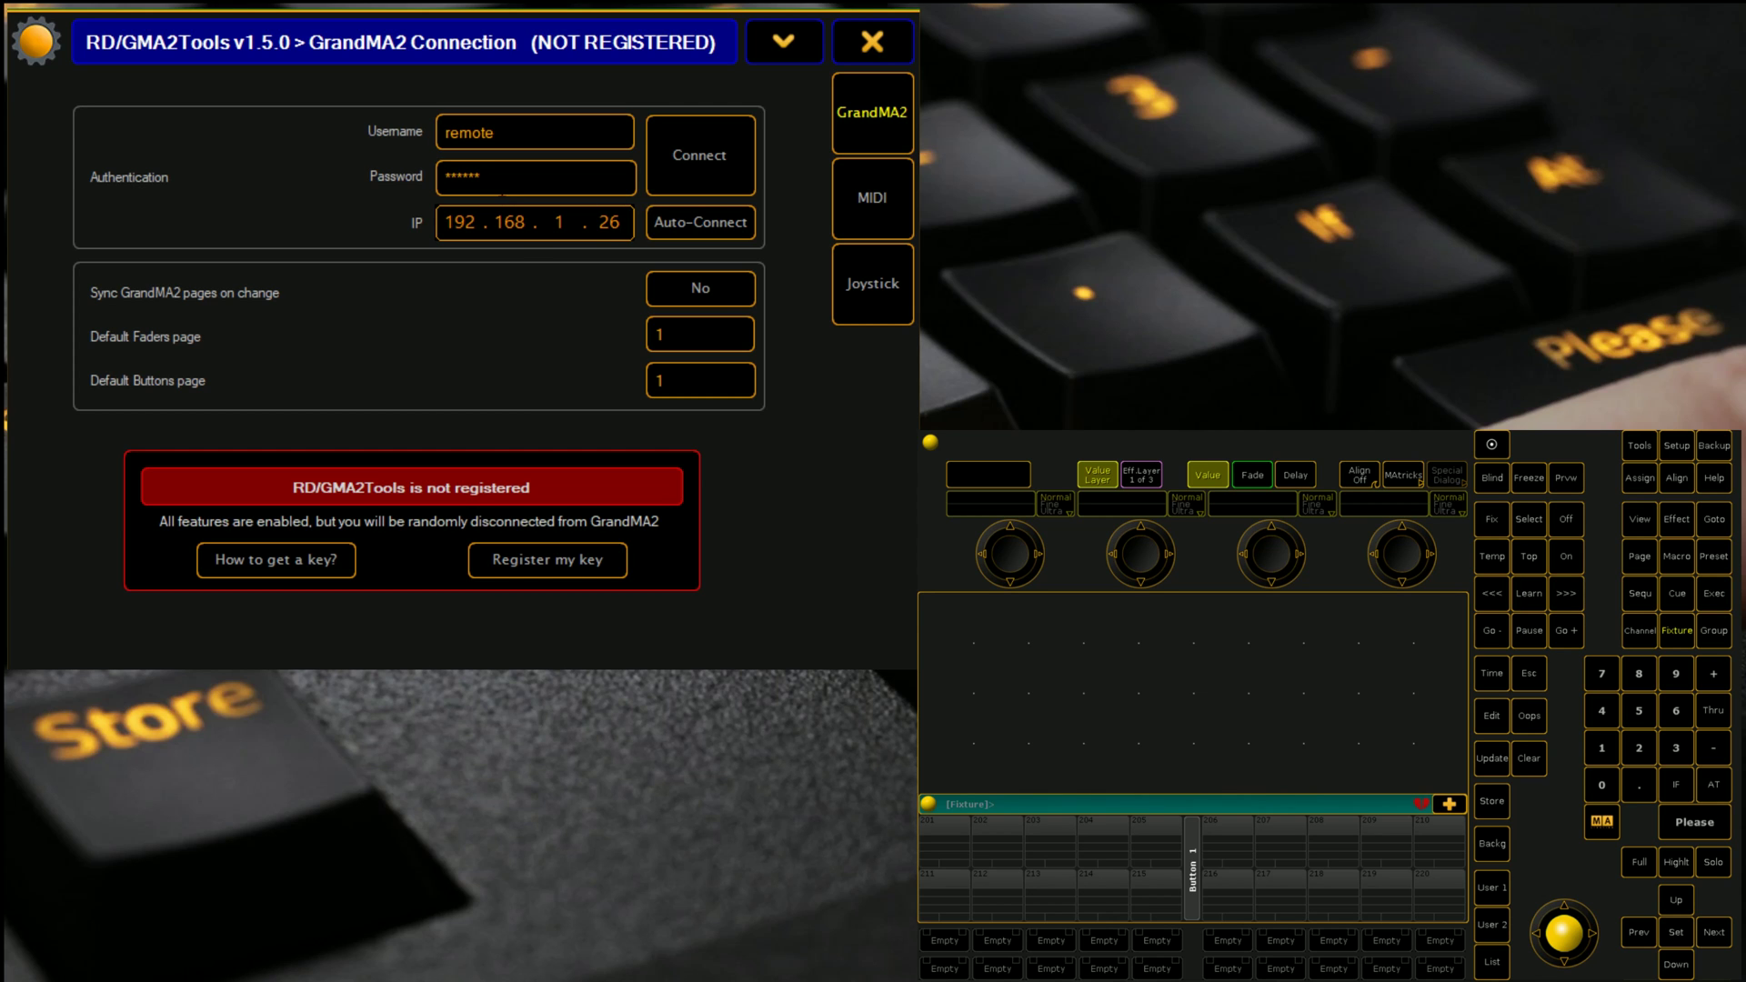
Step: Delete the existing remote user and the remote user profile in User & Profiles Setup
left_click(1678, 446)
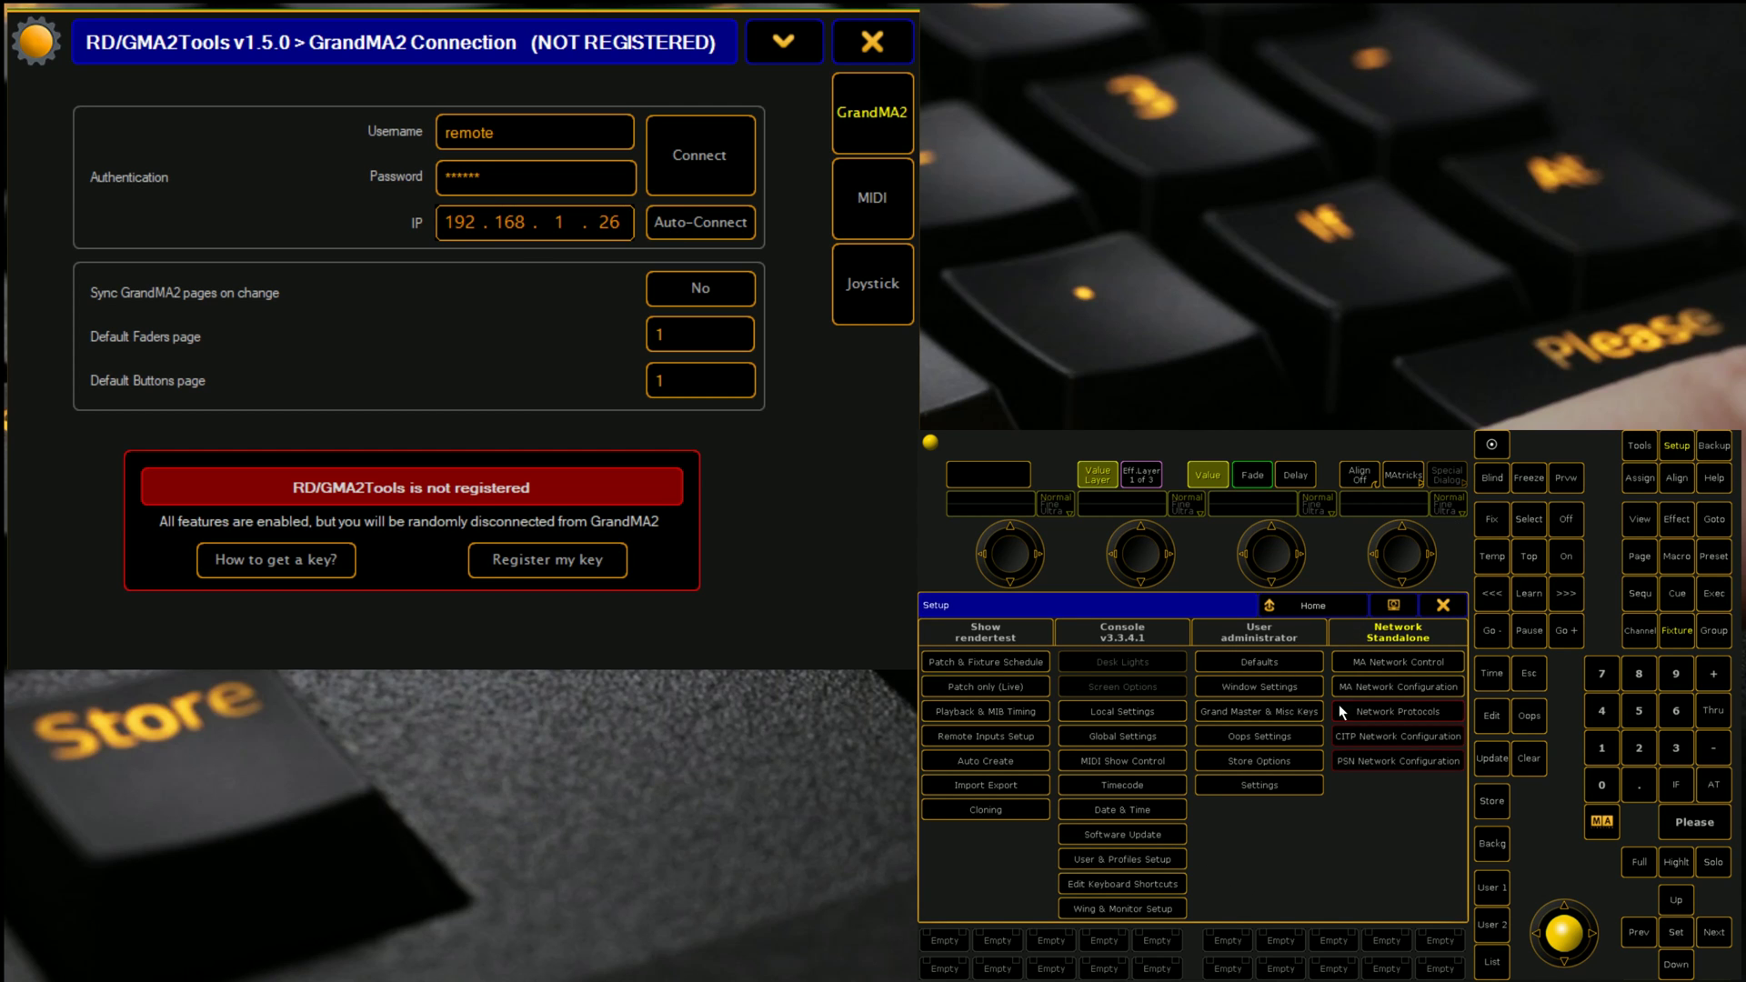
left_click(1124, 859)
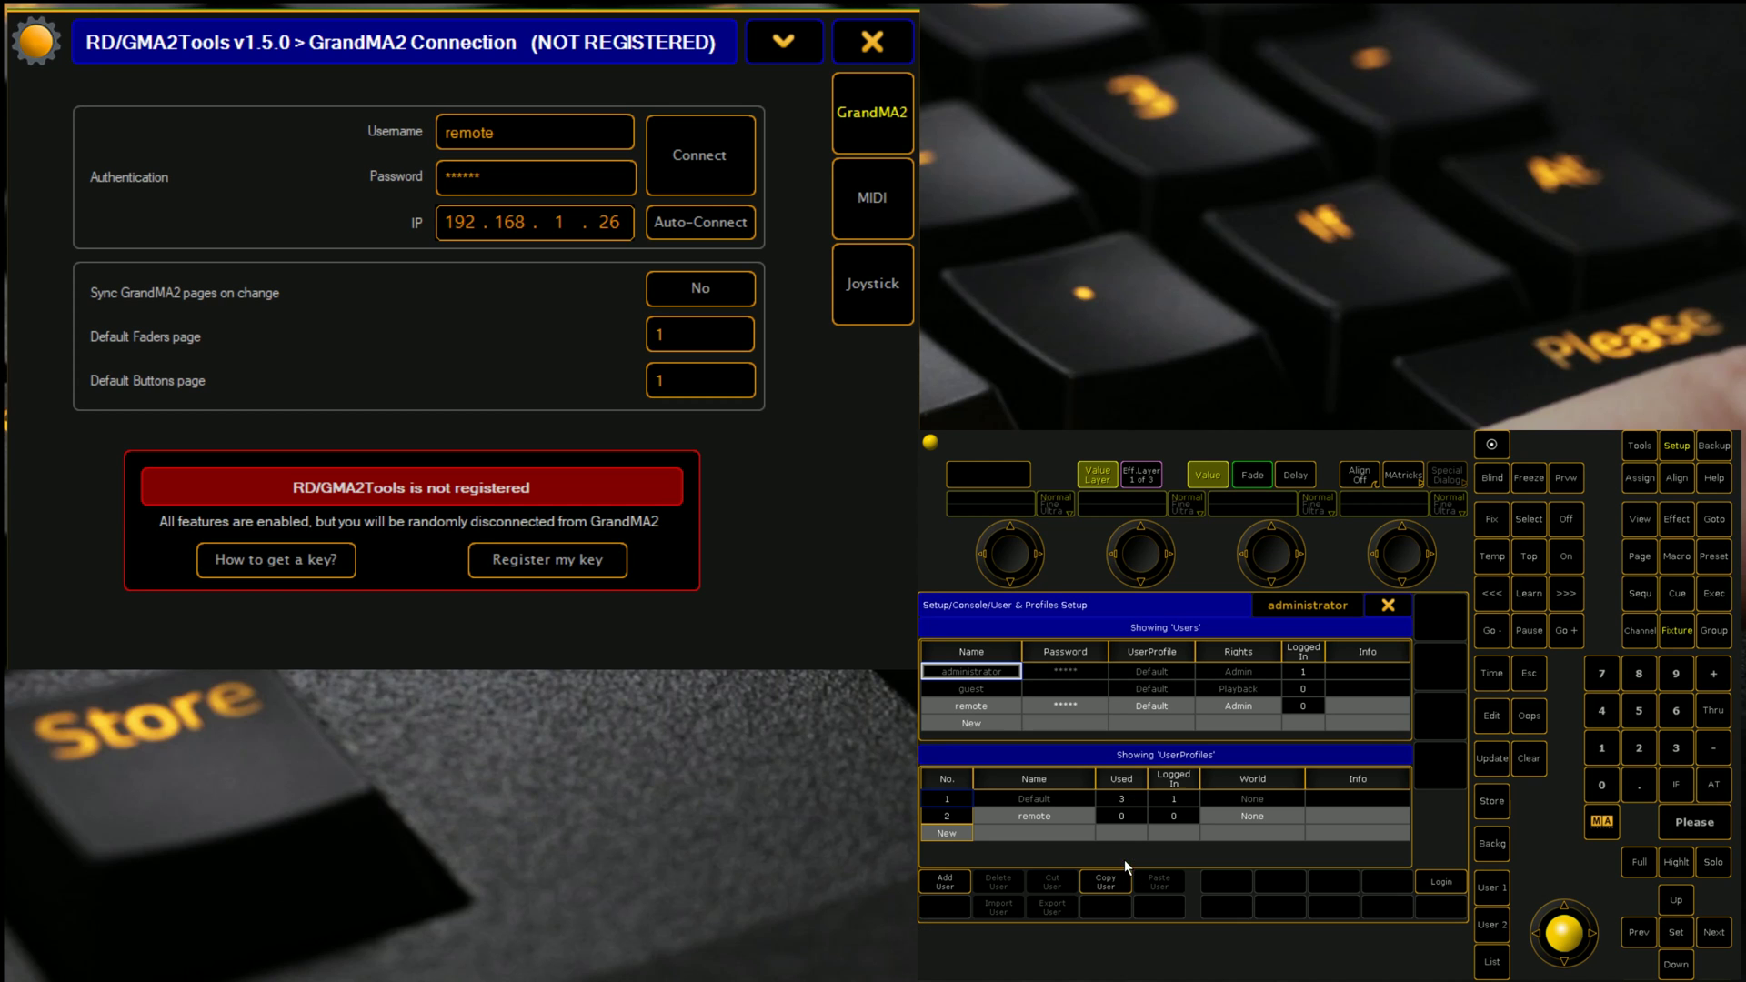
left_click(954, 709)
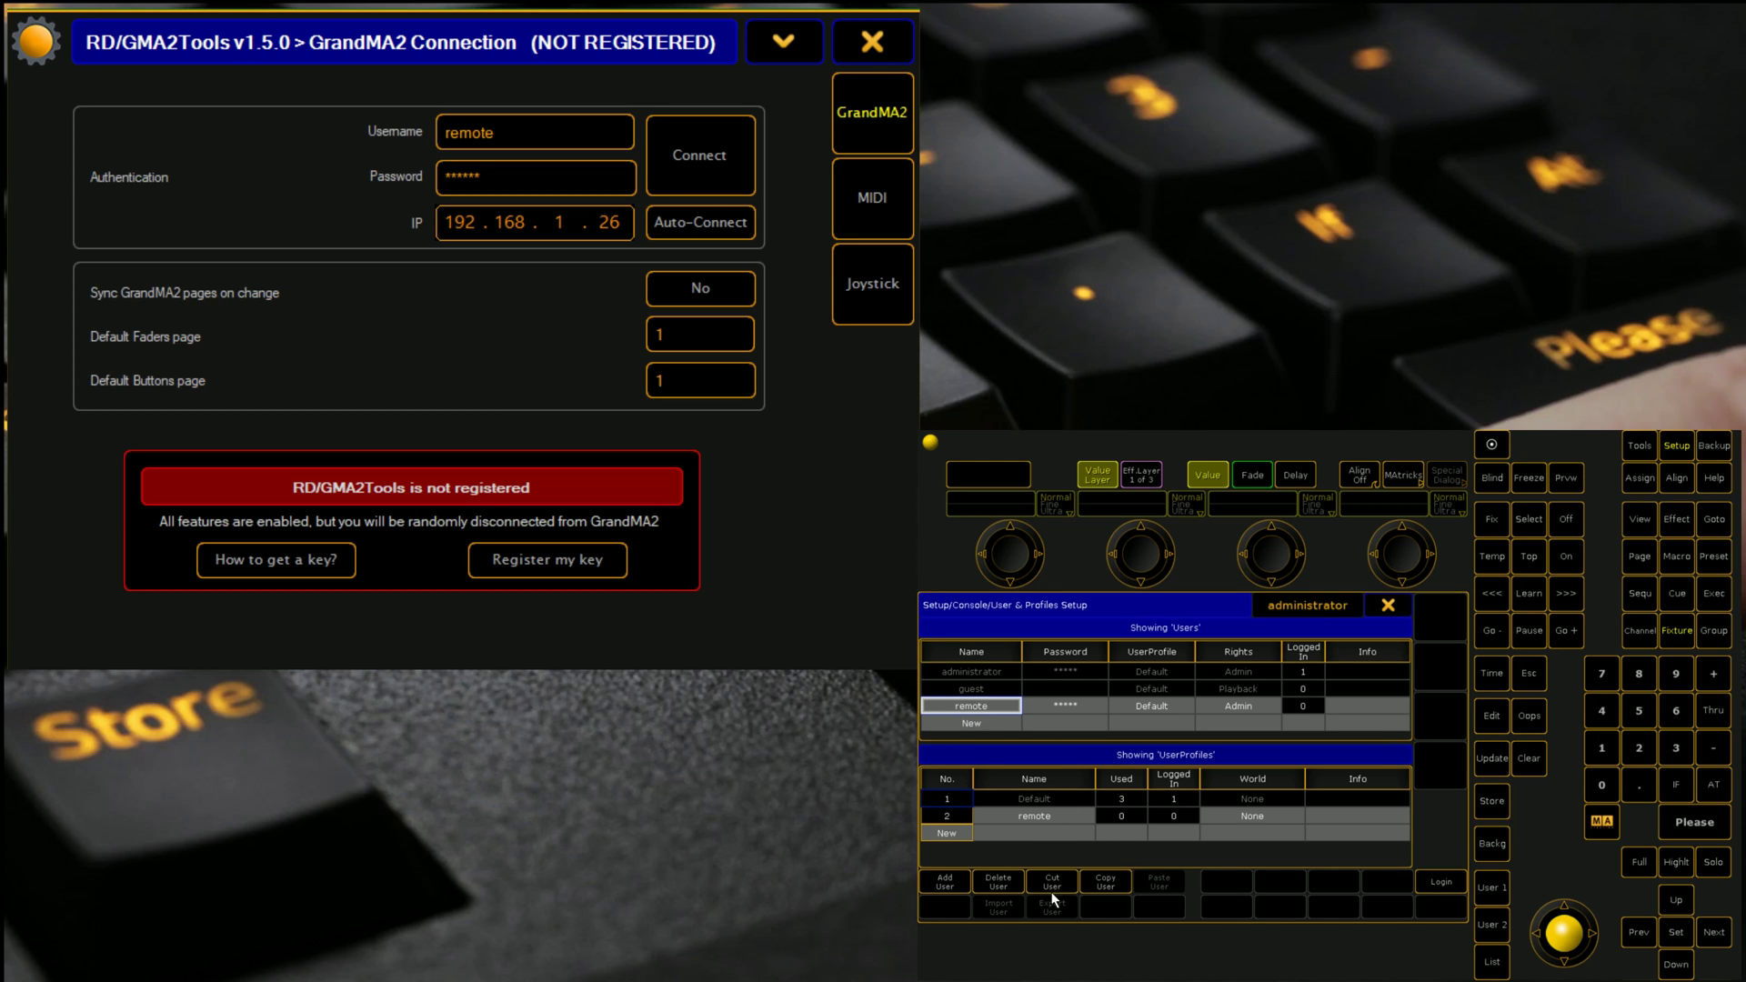
left_click(997, 882)
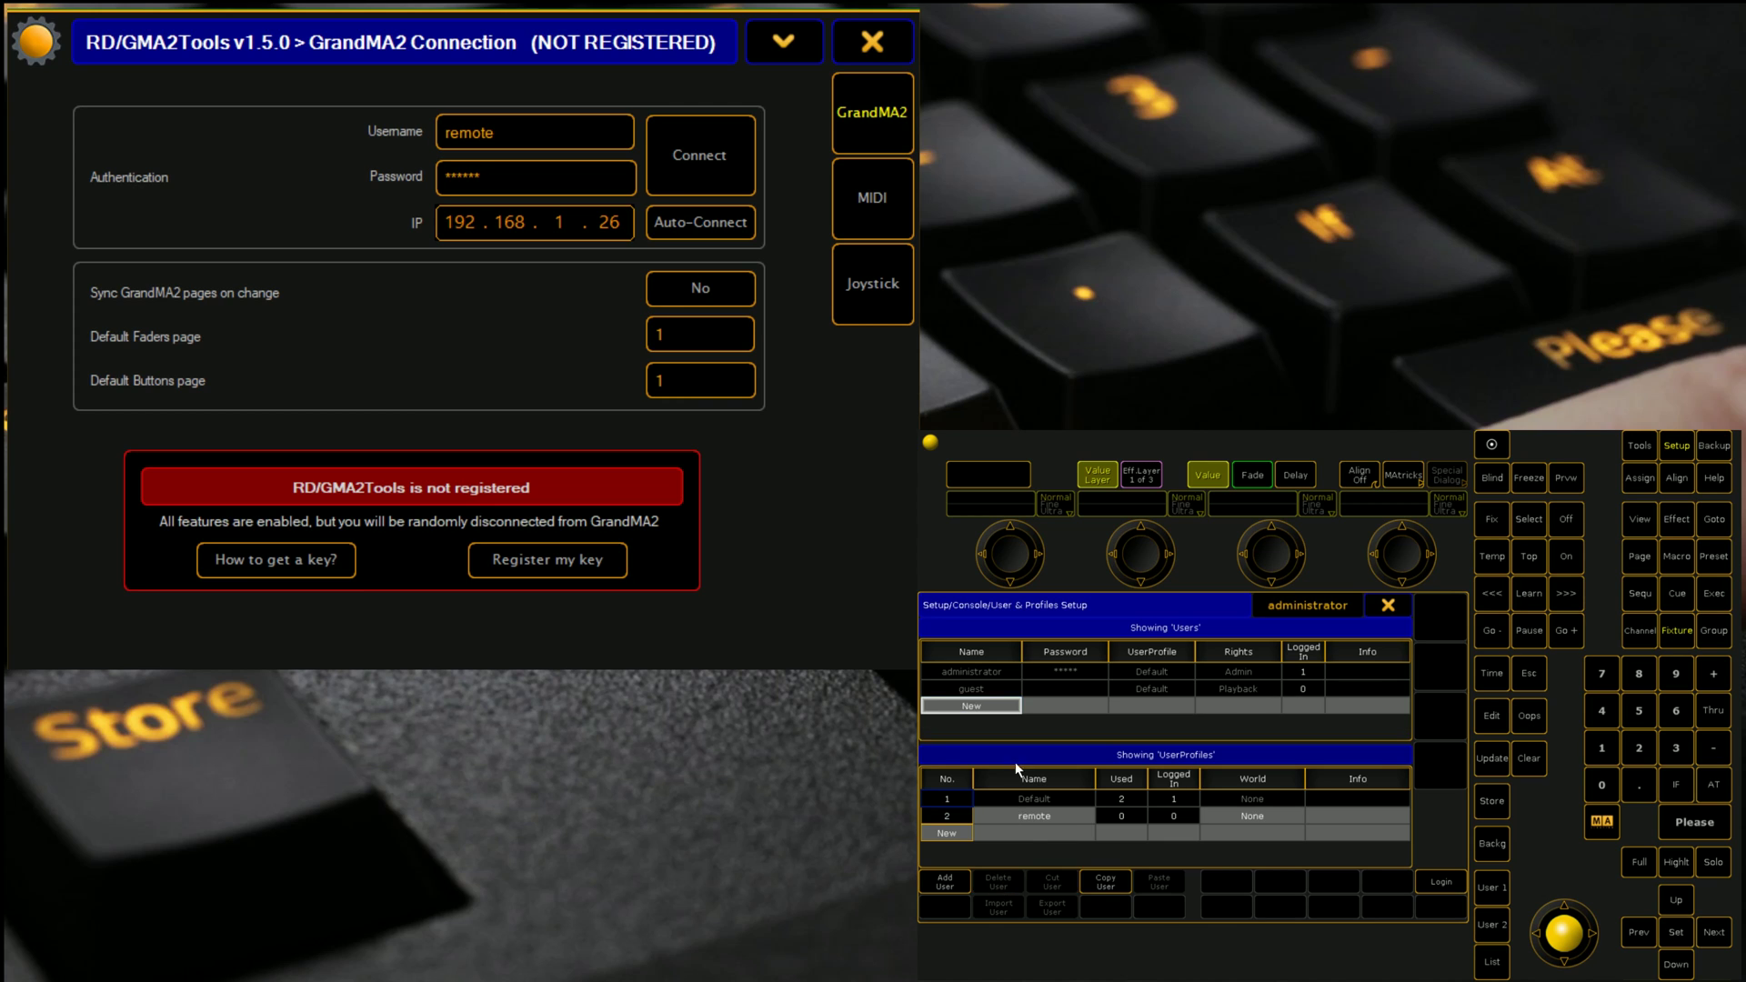
left_click(1023, 815)
left_click(1000, 880)
Step: Add a new user named 'remote' and set its password
left_click(979, 708)
type("remote")
key("Return")
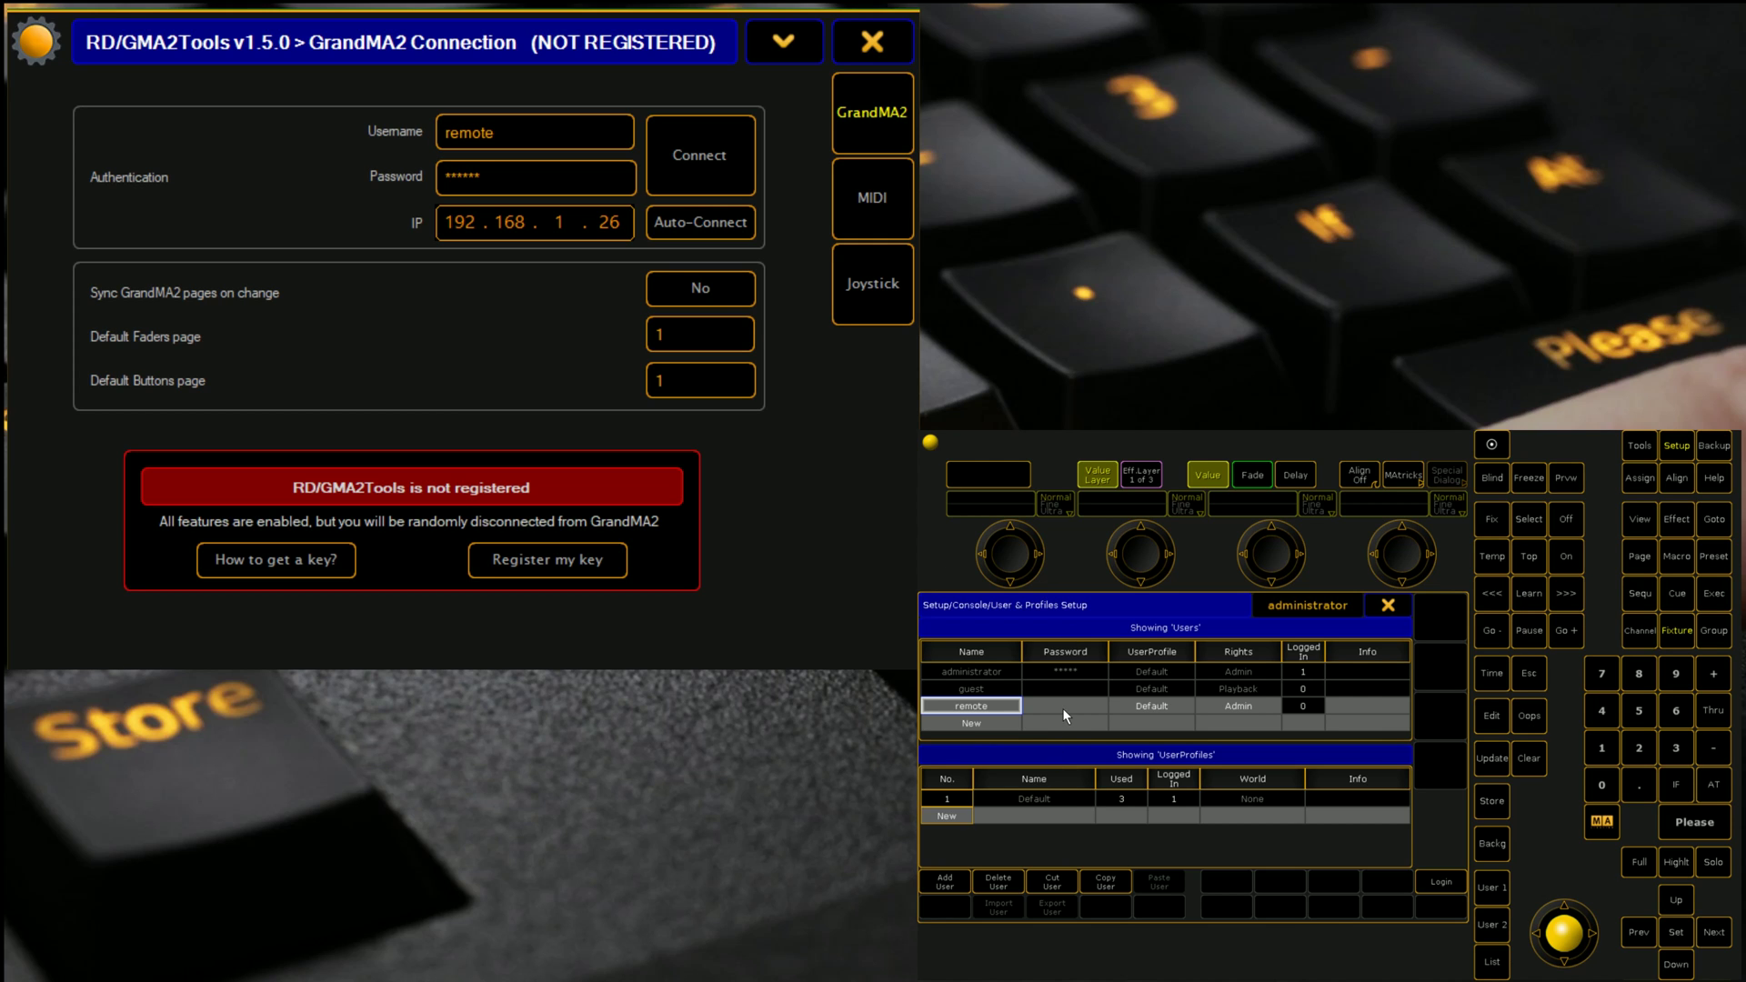
left_click(1062, 708)
type("remot")
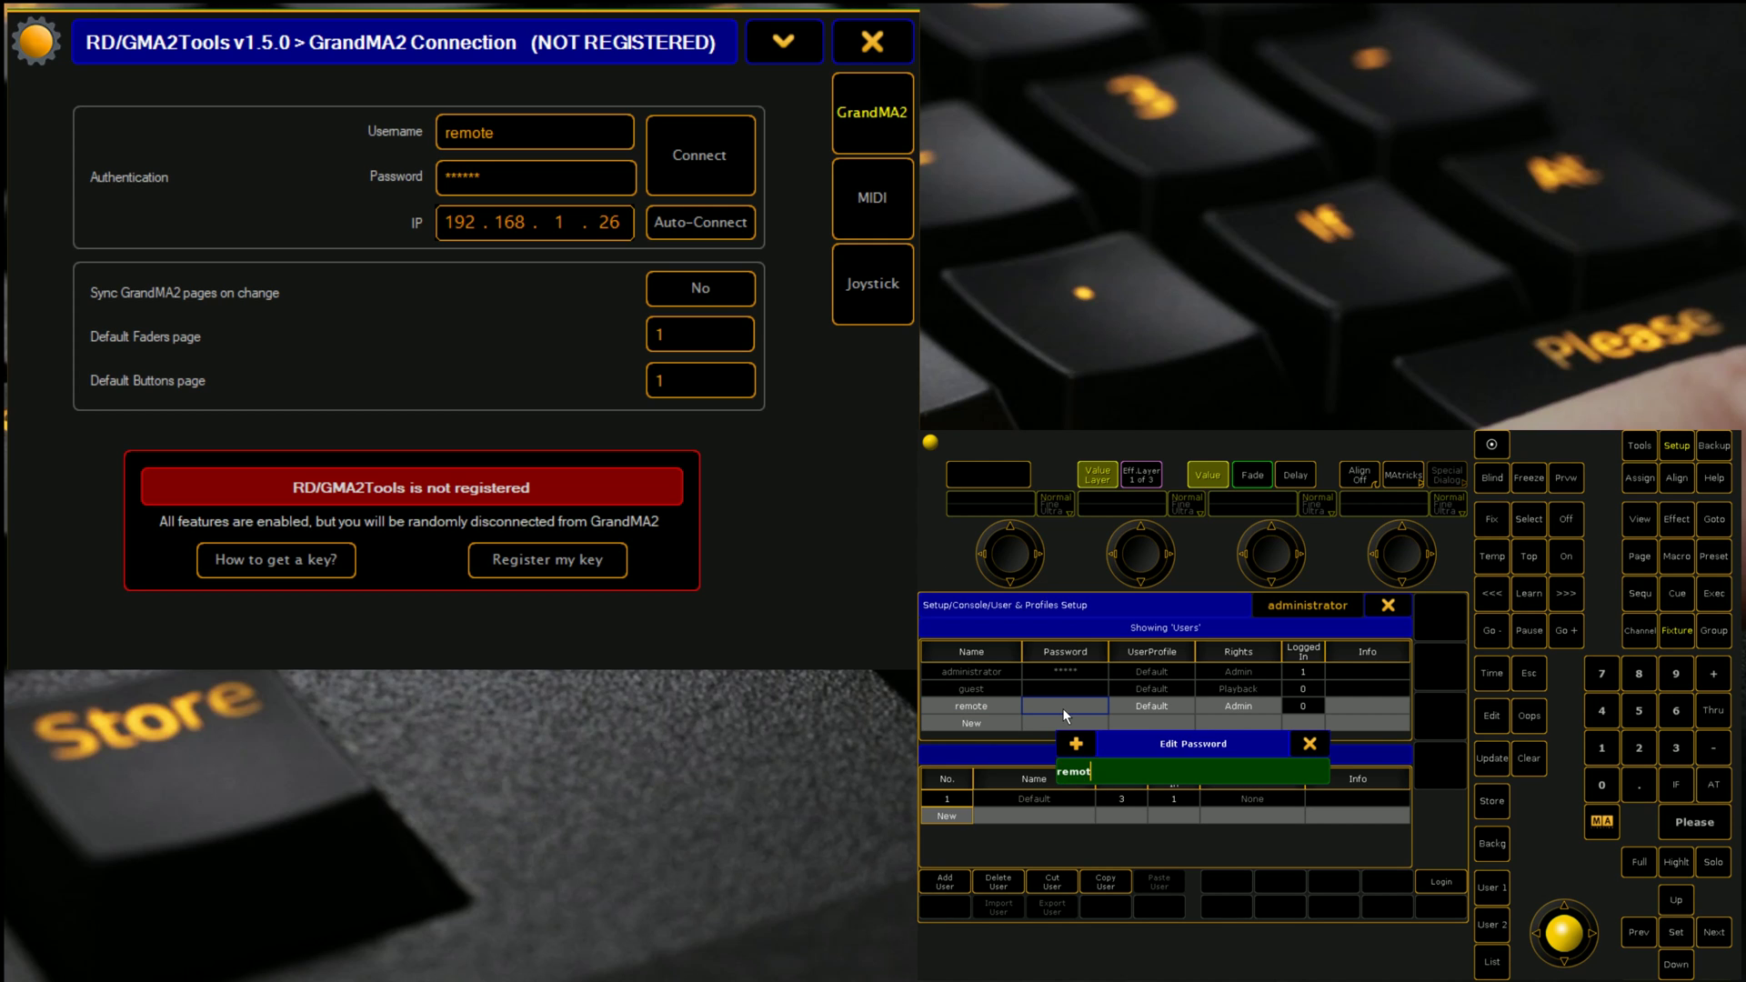
type("e")
key("Return")
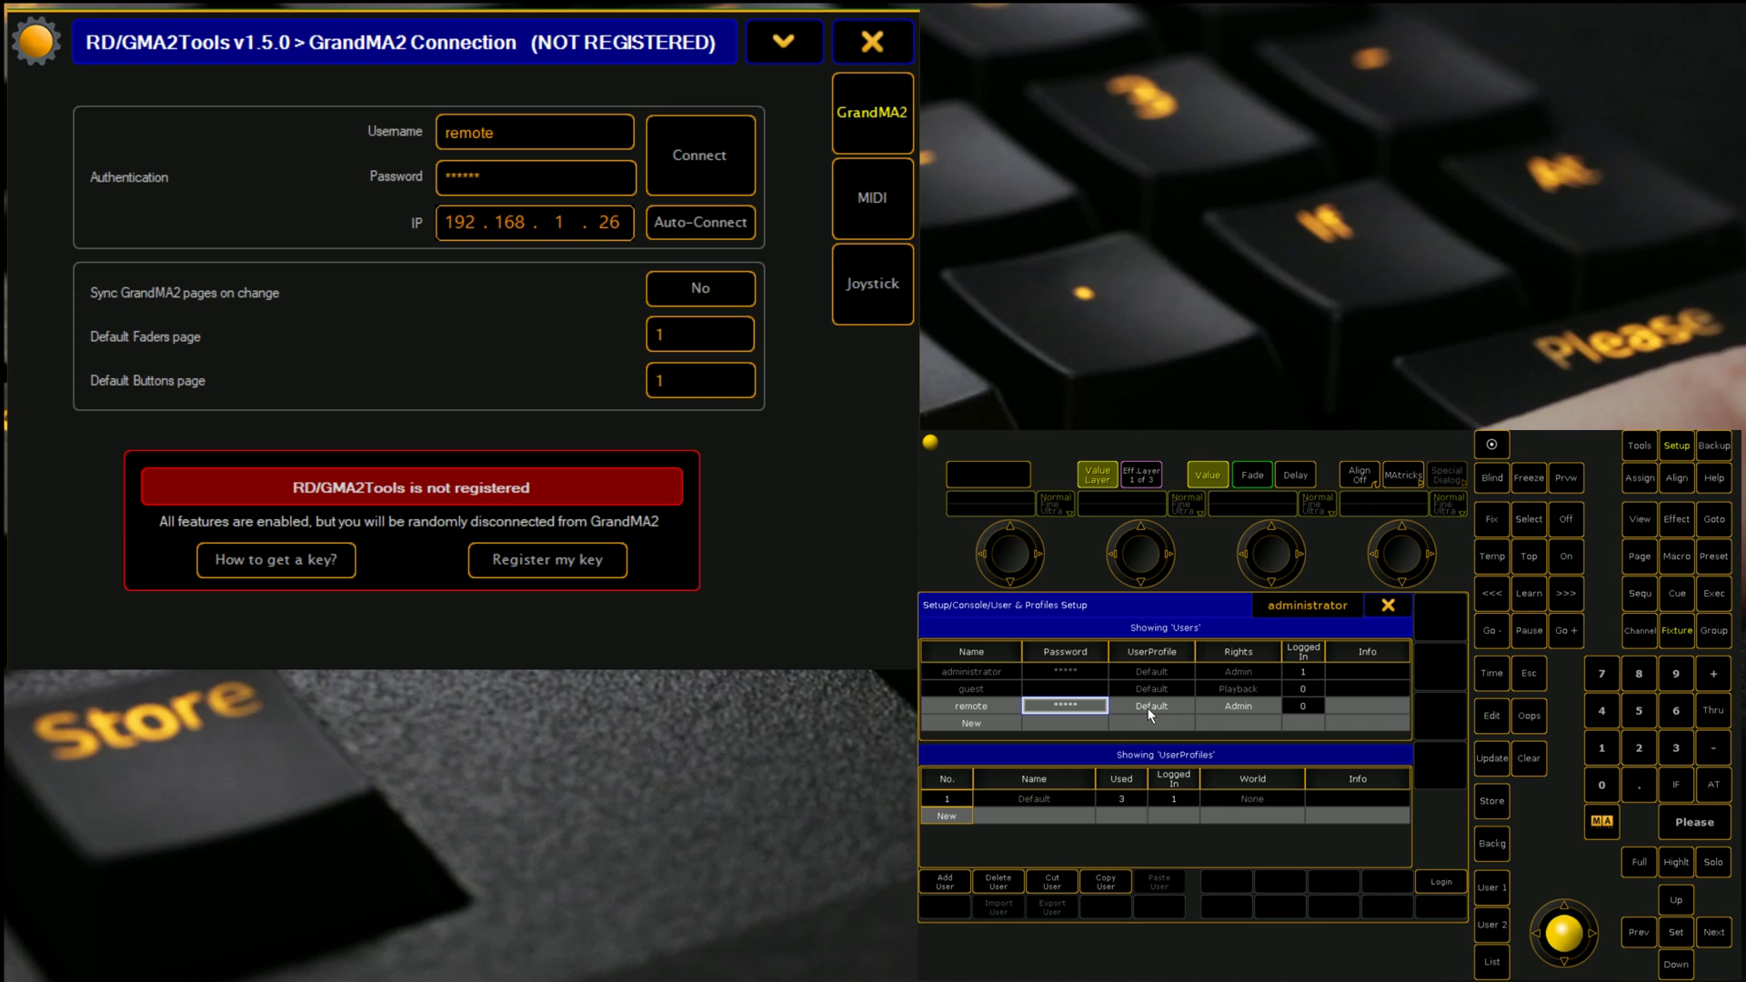
Step: Enable remote logins in Global Settings
left_click(1388, 606)
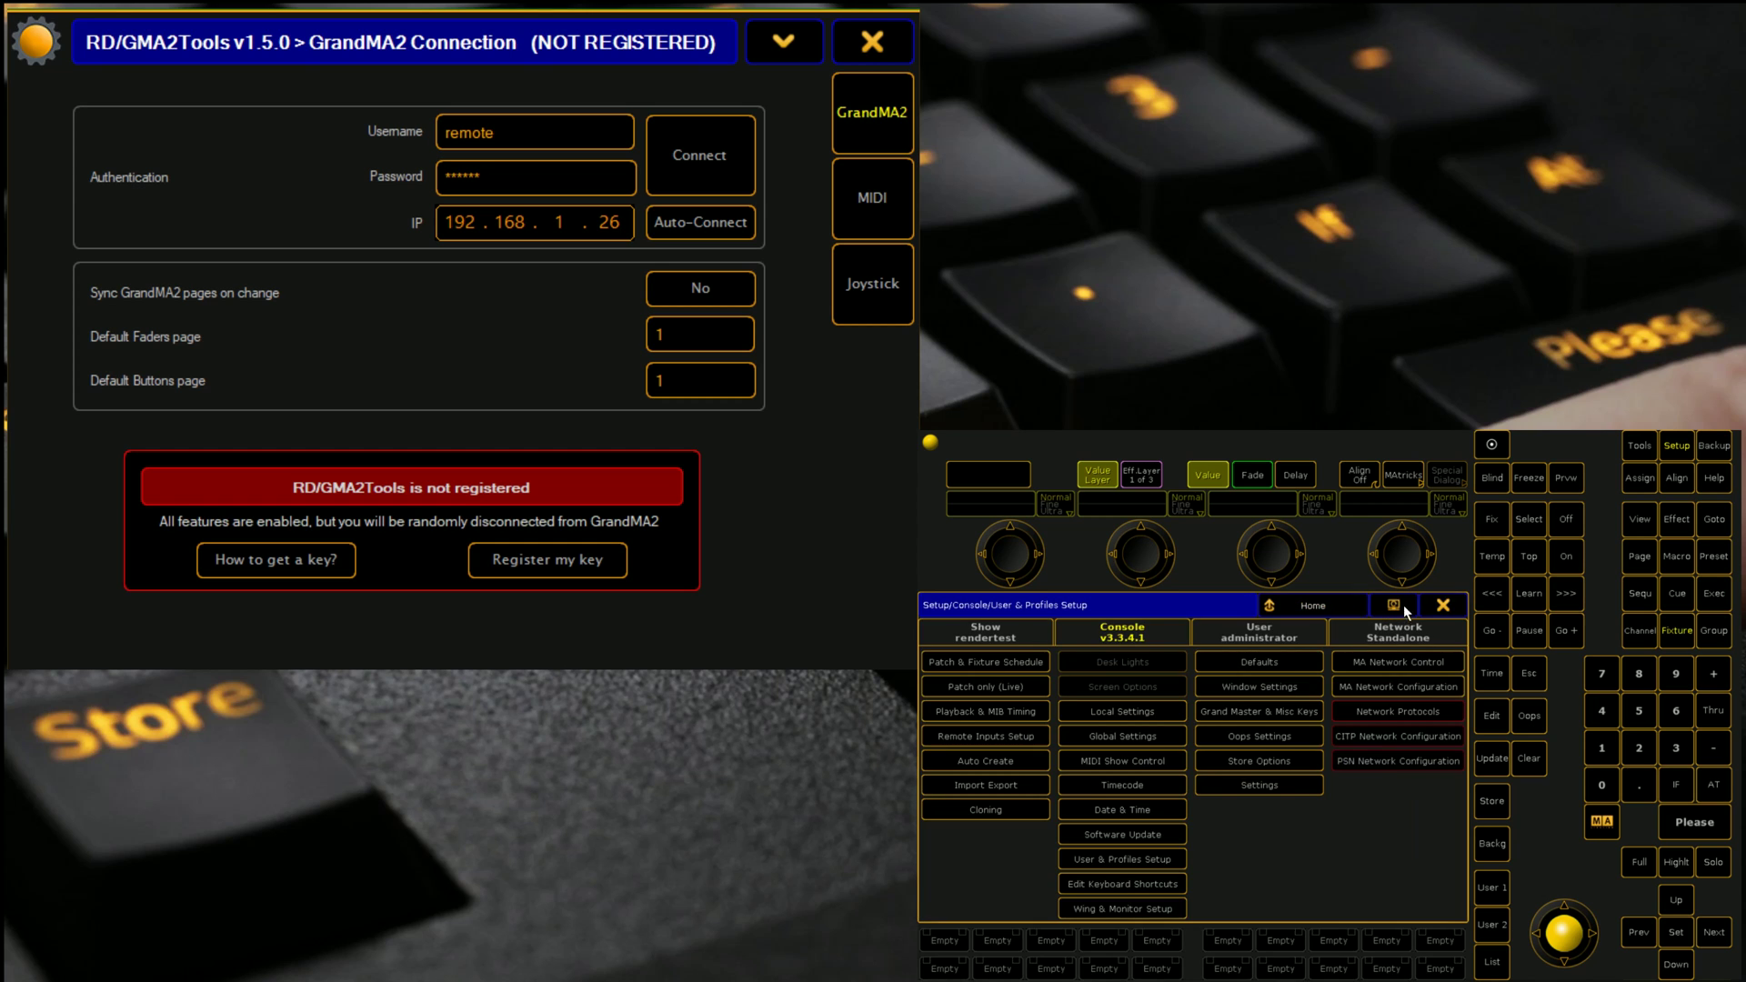
left_click(1139, 733)
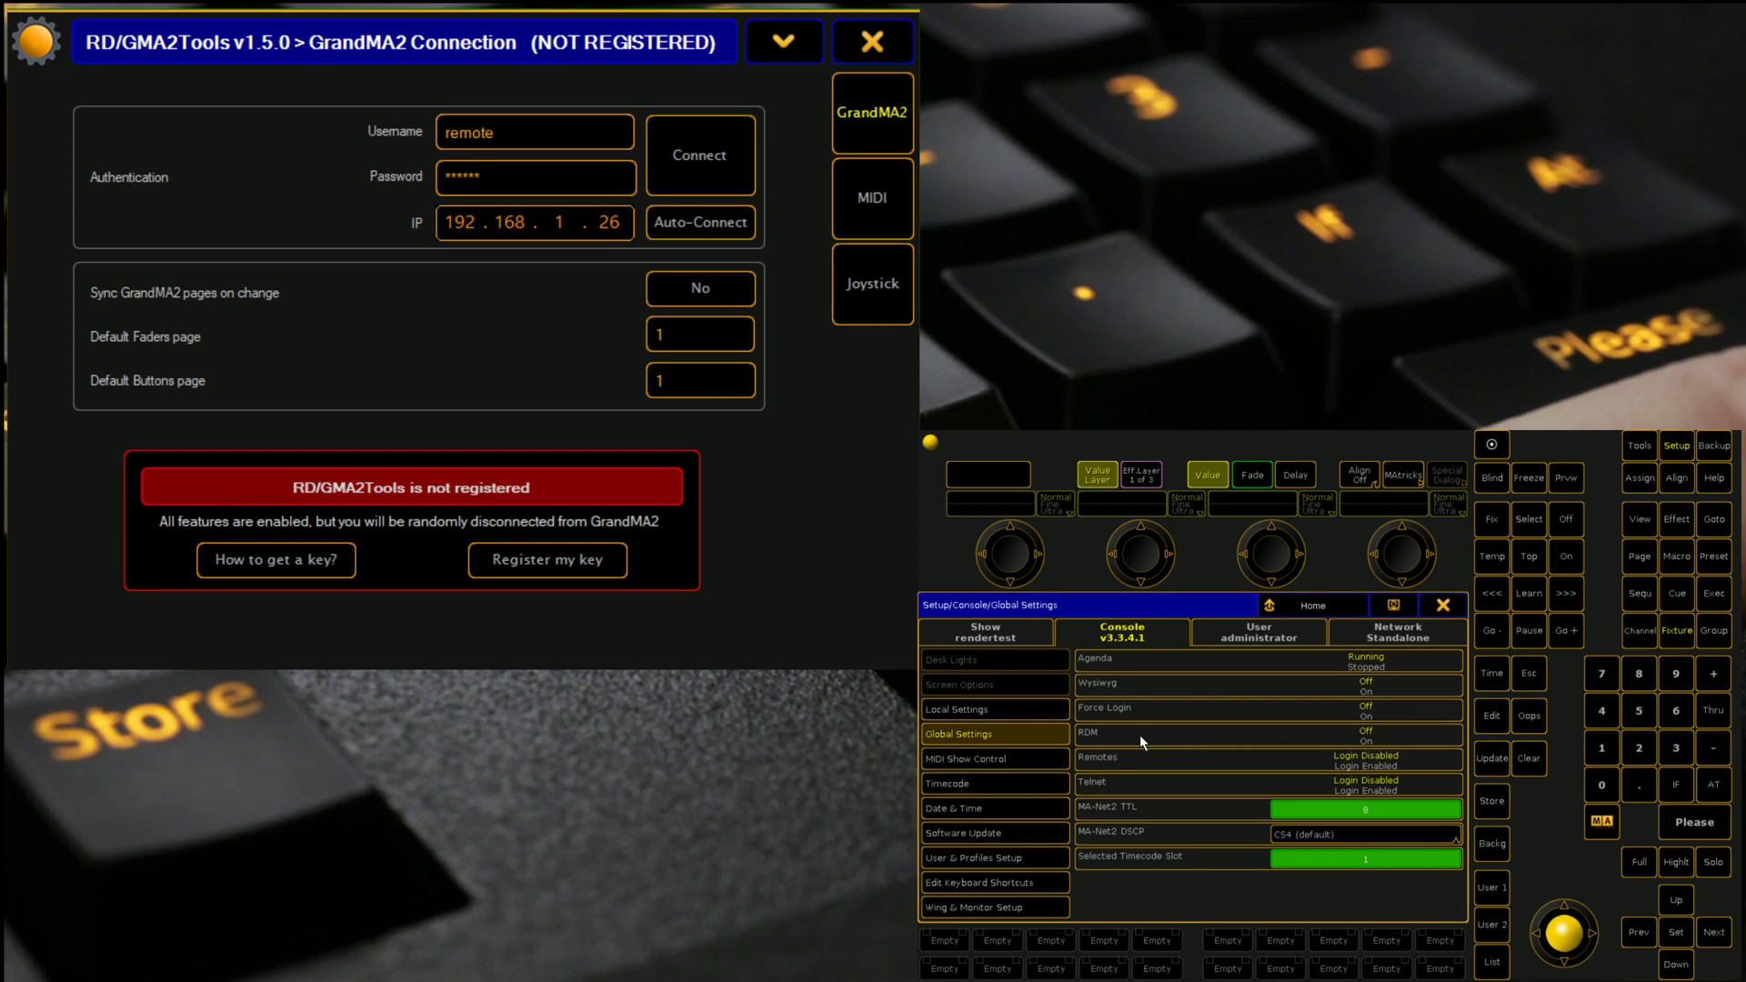
left_click(1369, 768)
left_click(1444, 605)
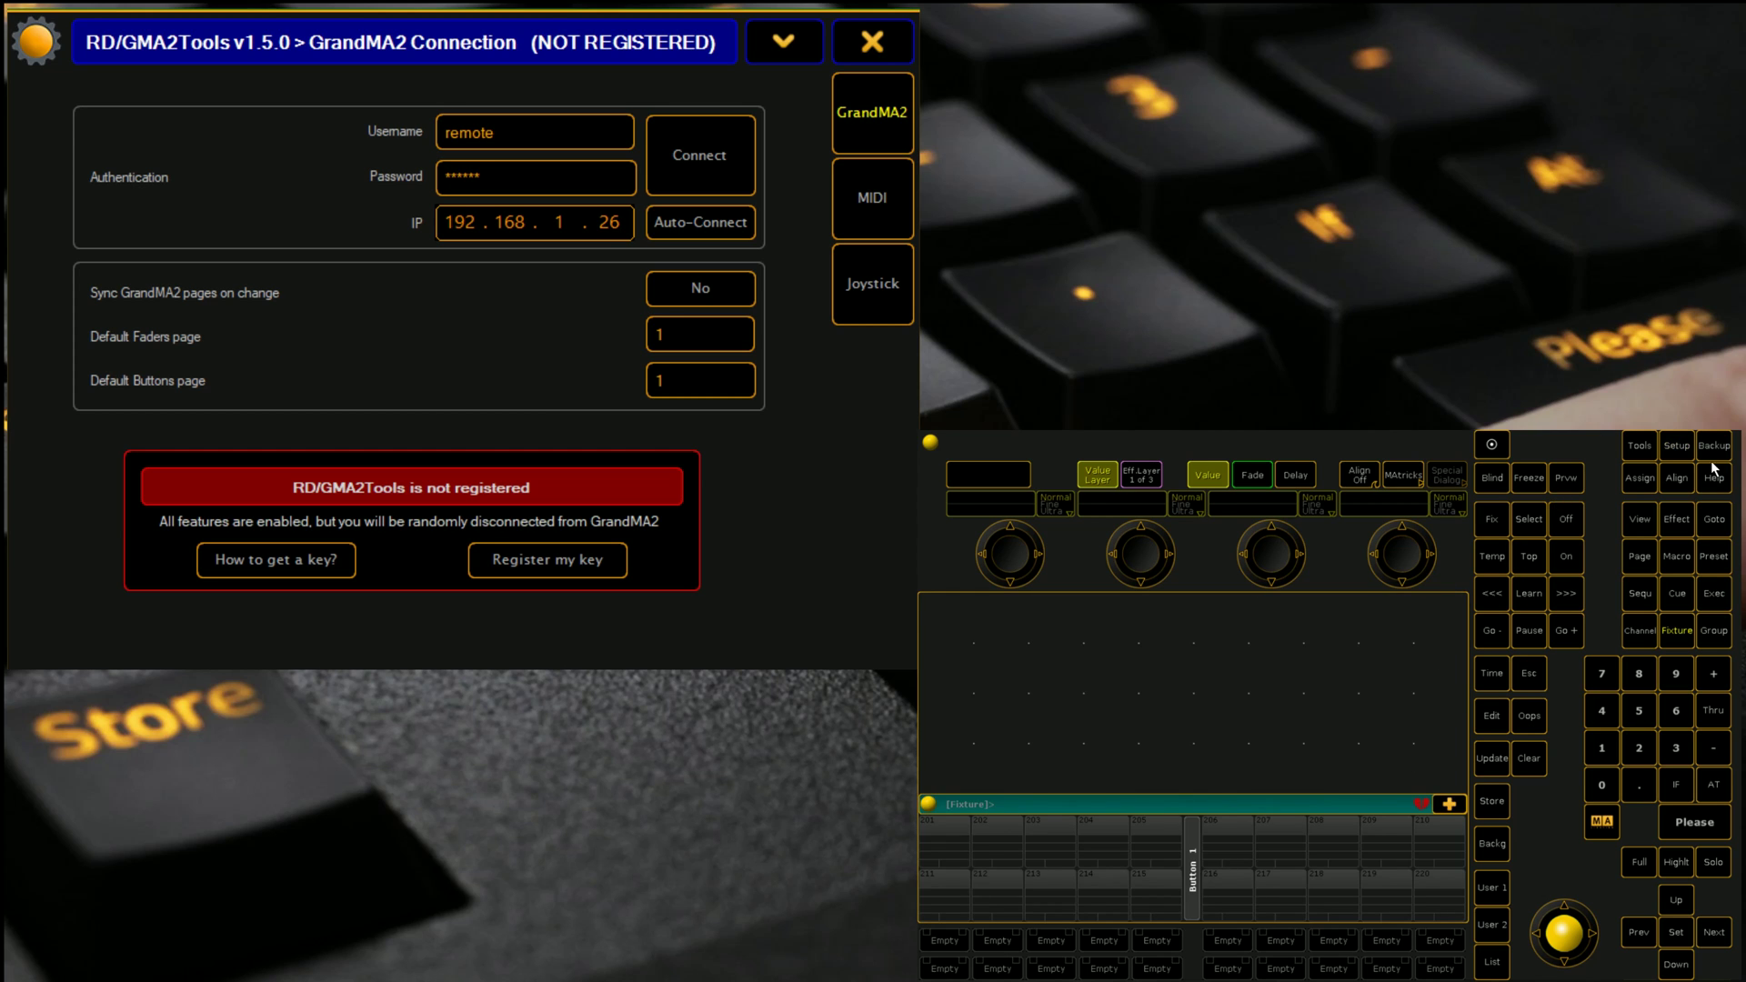
Step: Create the MA-Net session 'CT Training' and connect RD/GMA2Tools to it
left_click(1676, 445)
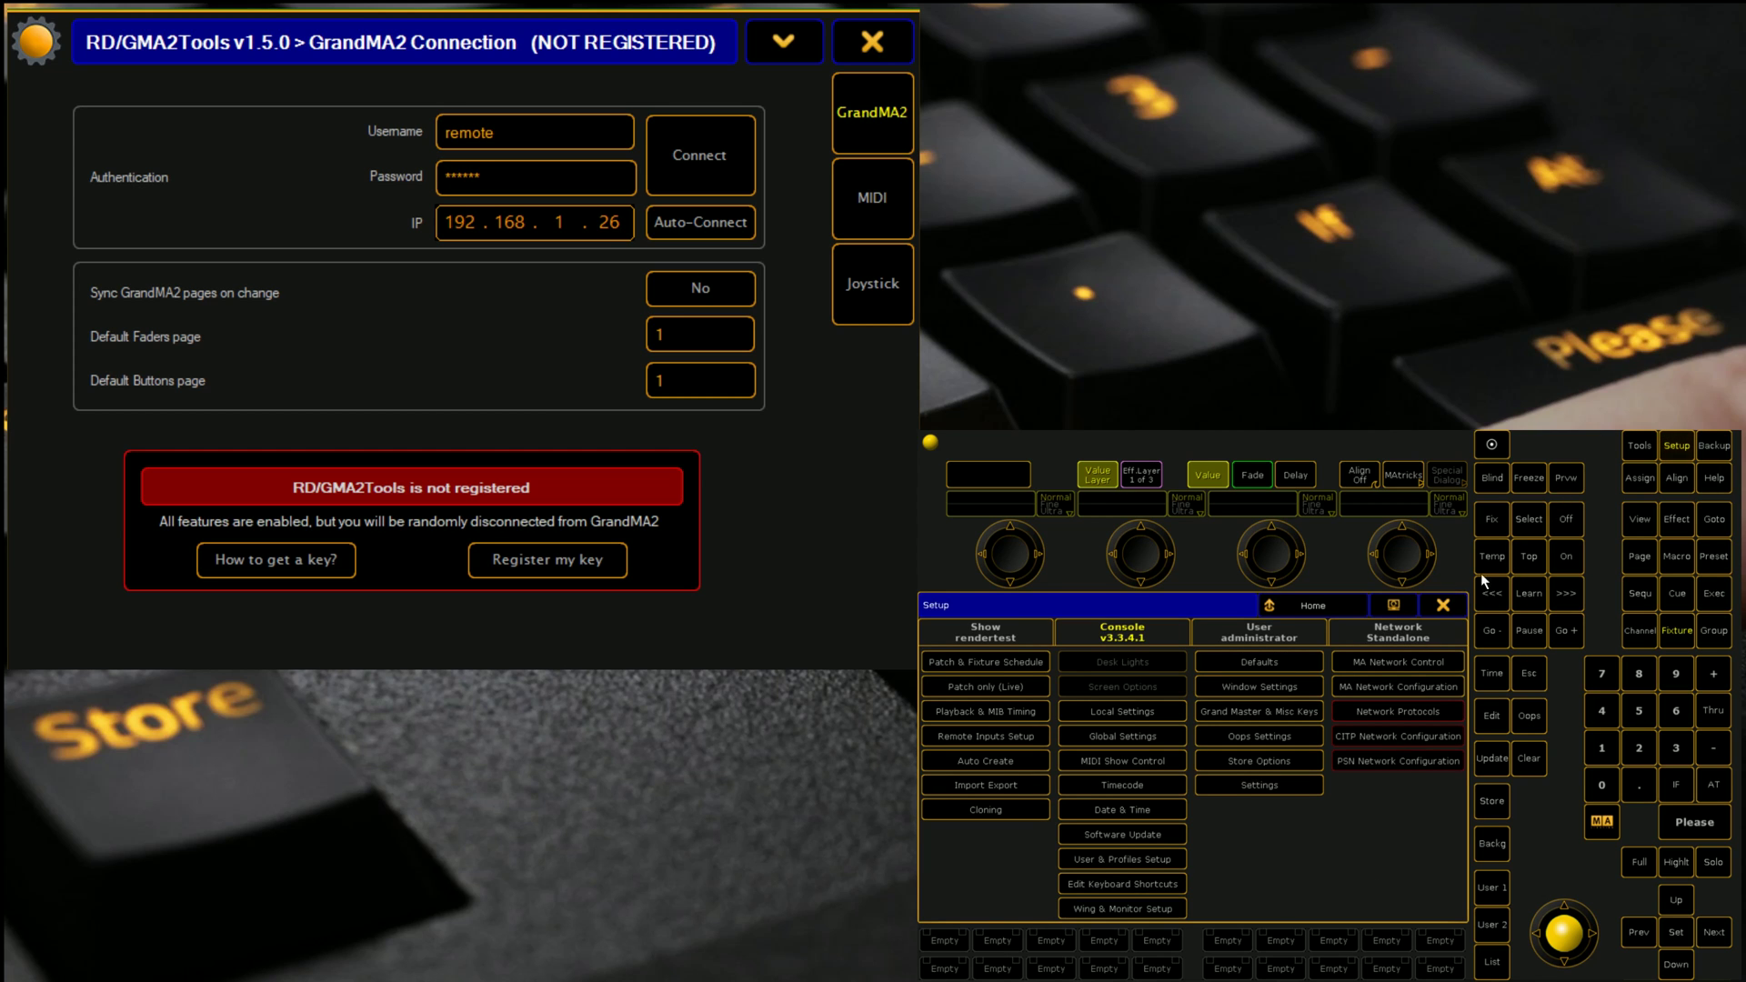
left_click(1393, 666)
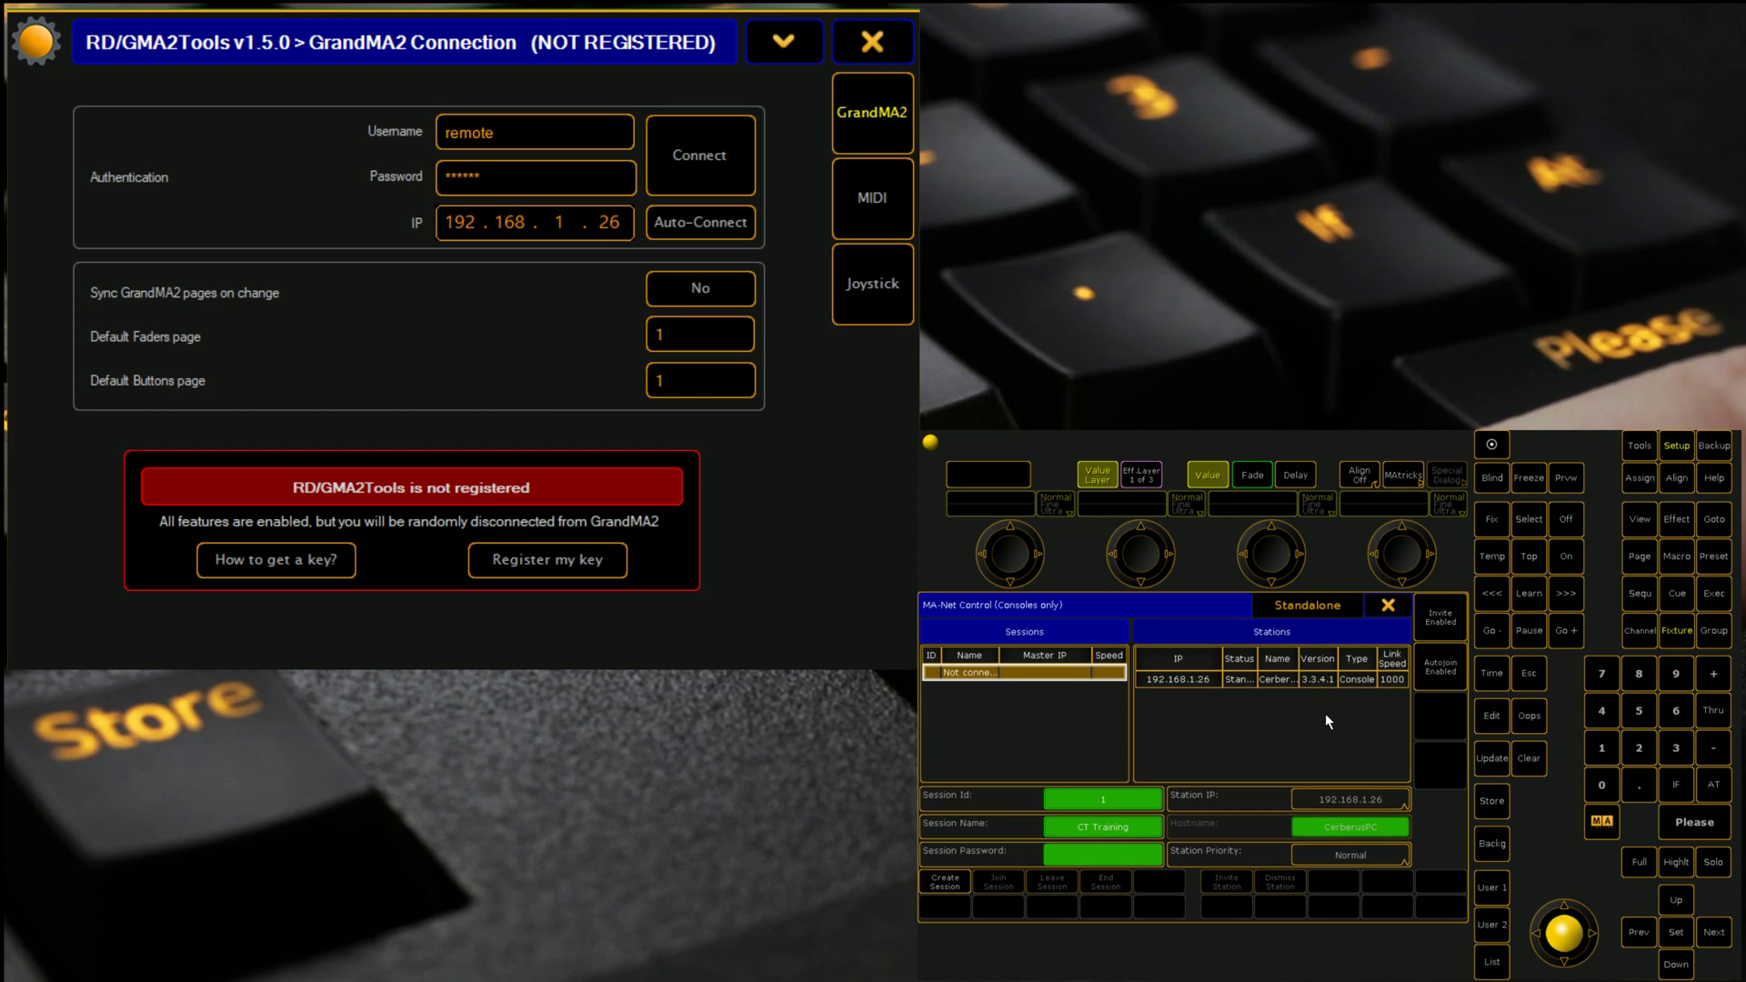
left_click(953, 880)
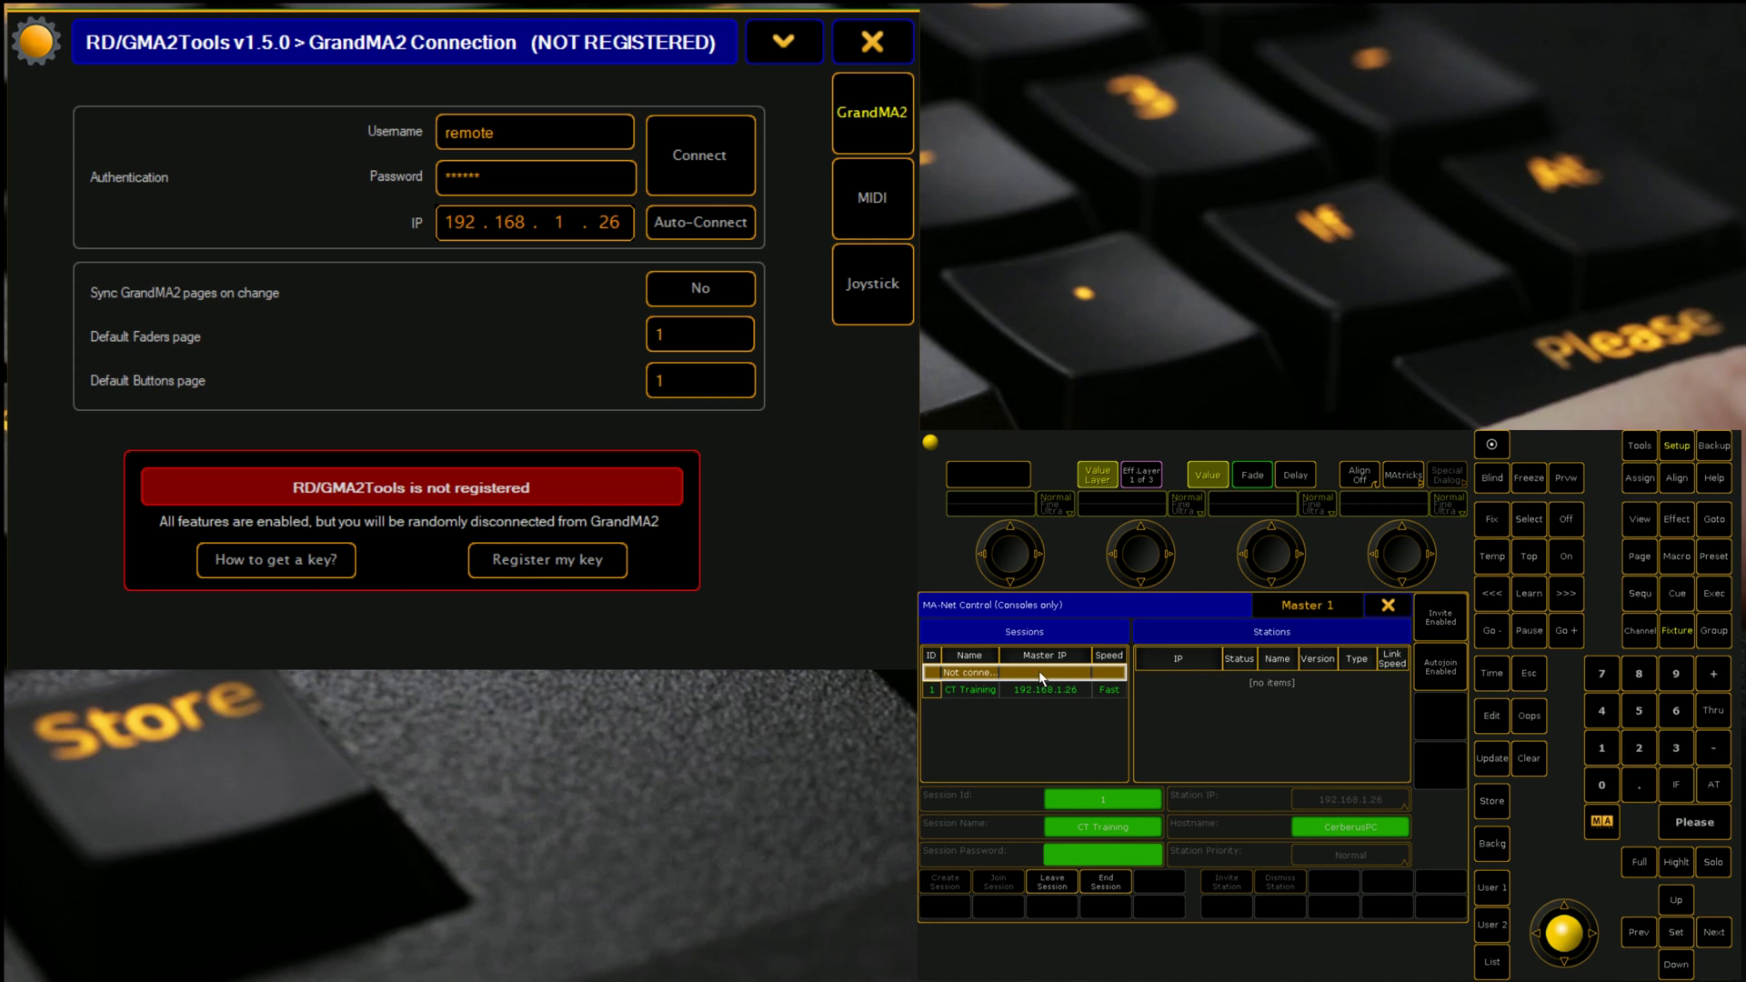
left_click(1389, 607)
left_click(1446, 609)
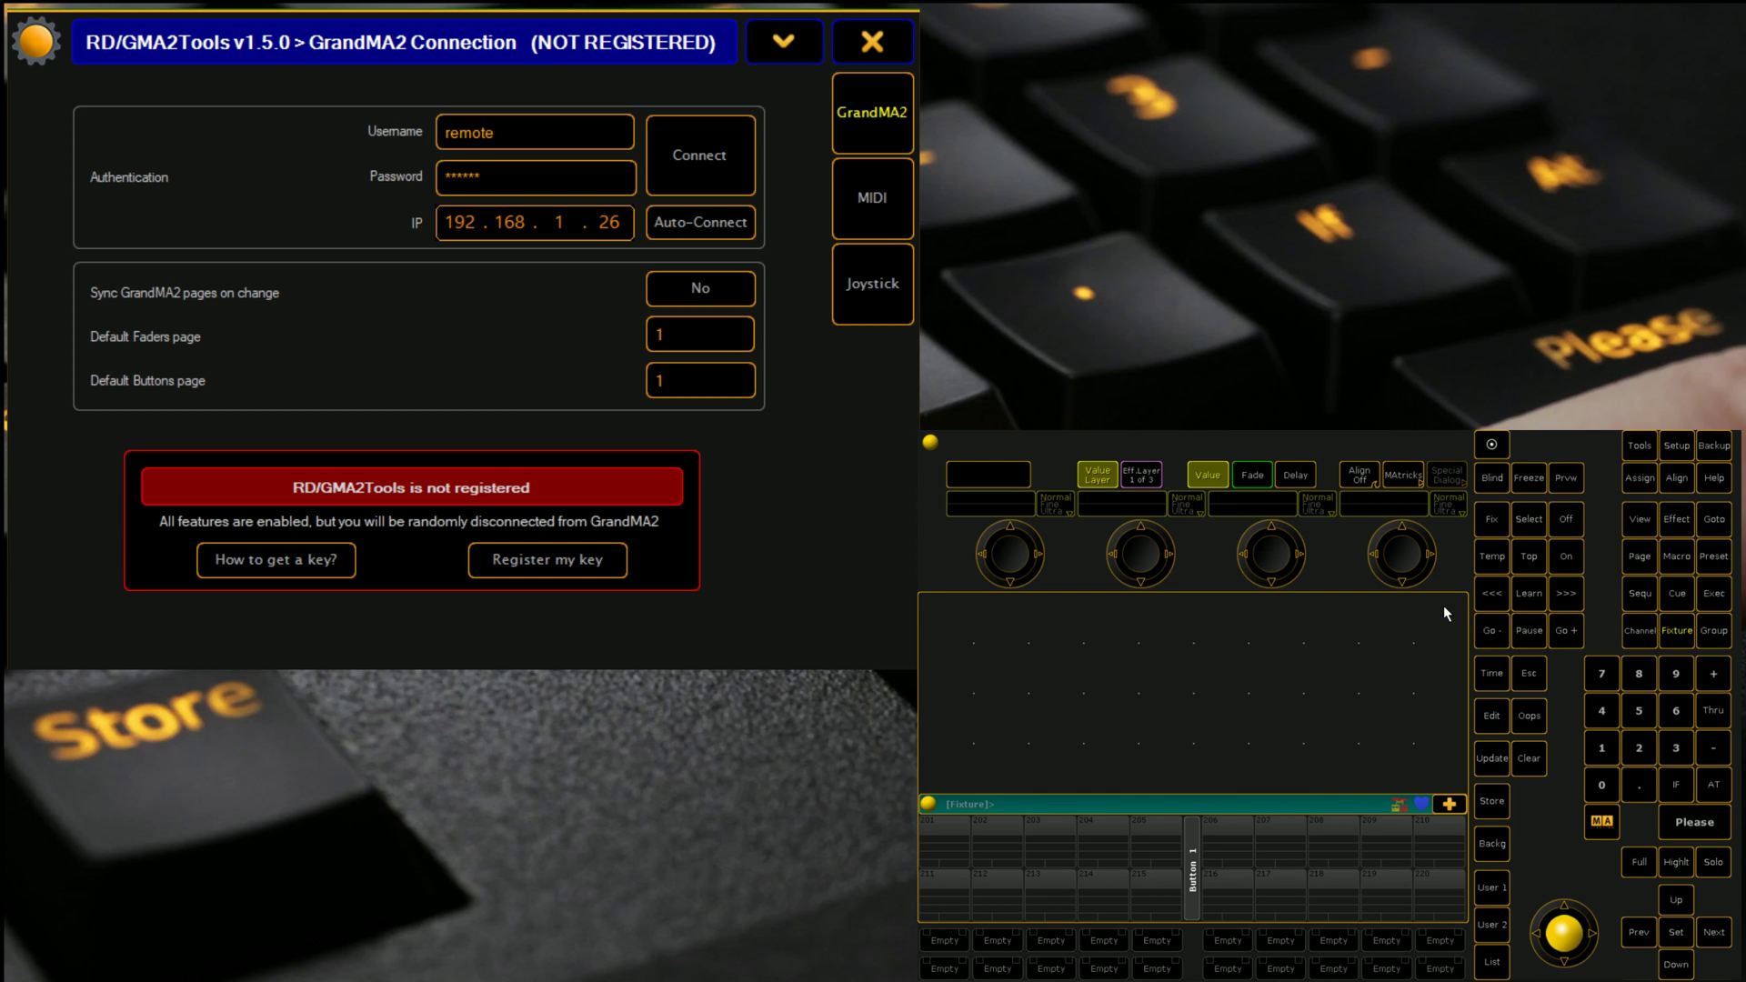
left_click(700, 179)
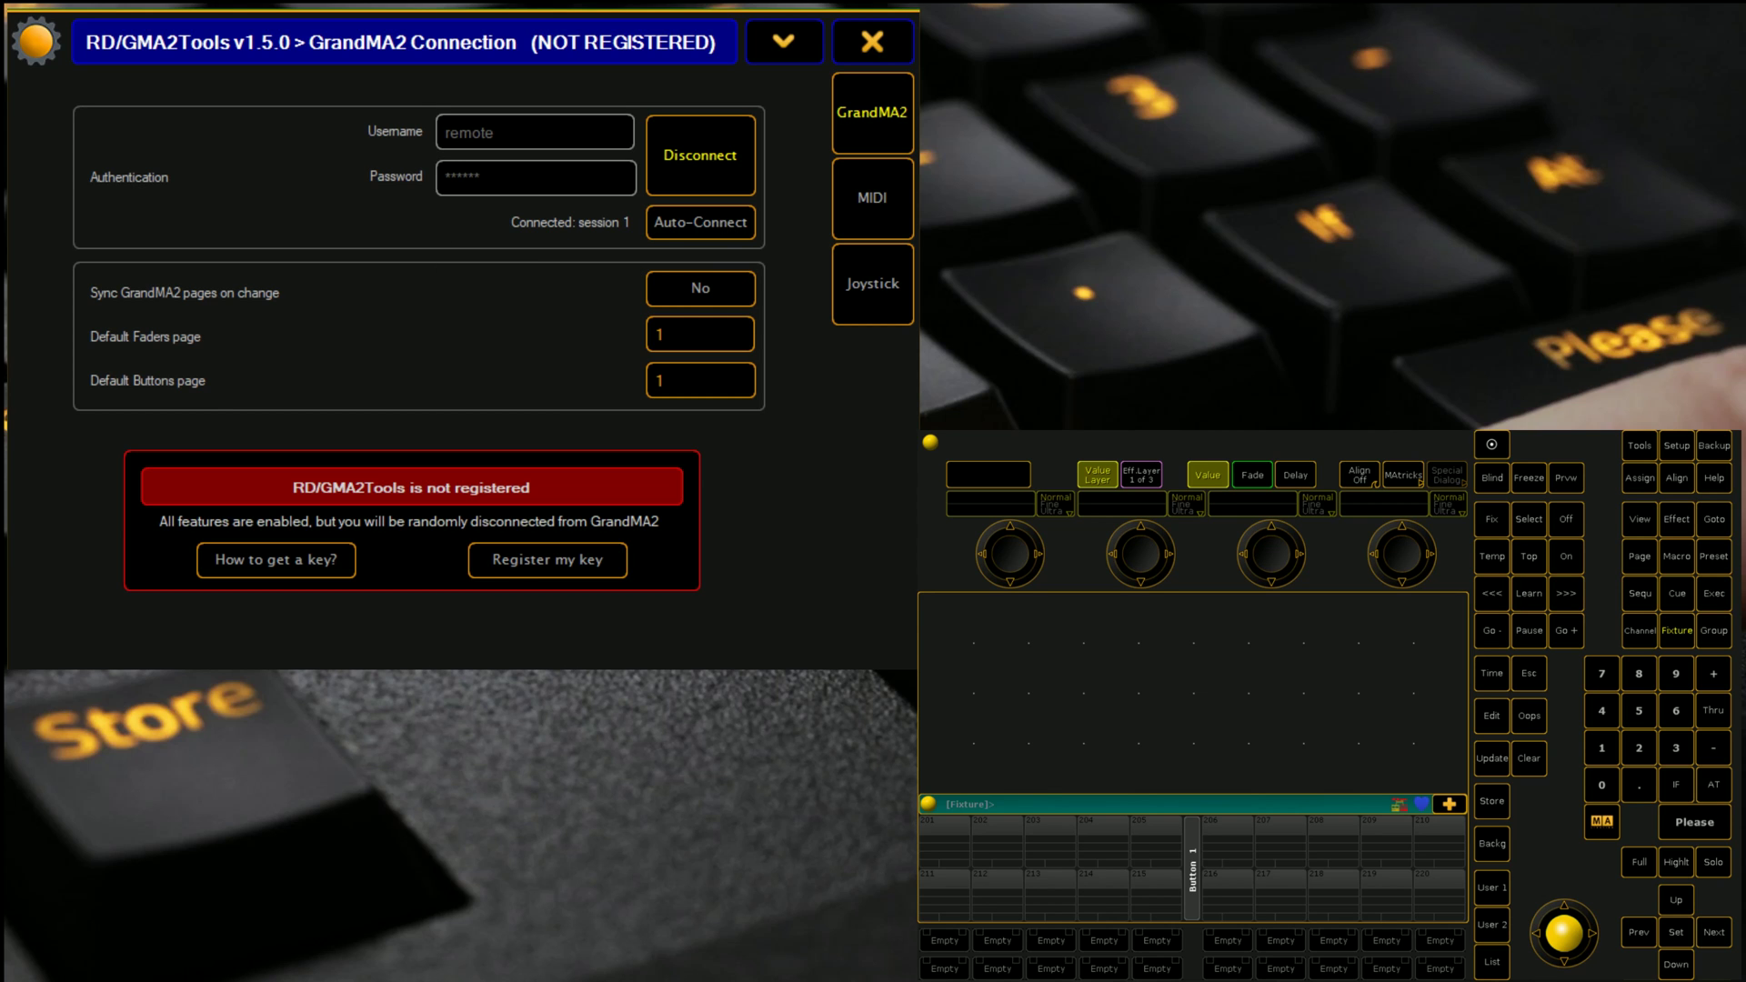
Step: Add a new MIDI device on the MIDI page and name it APC
left_click(869, 221)
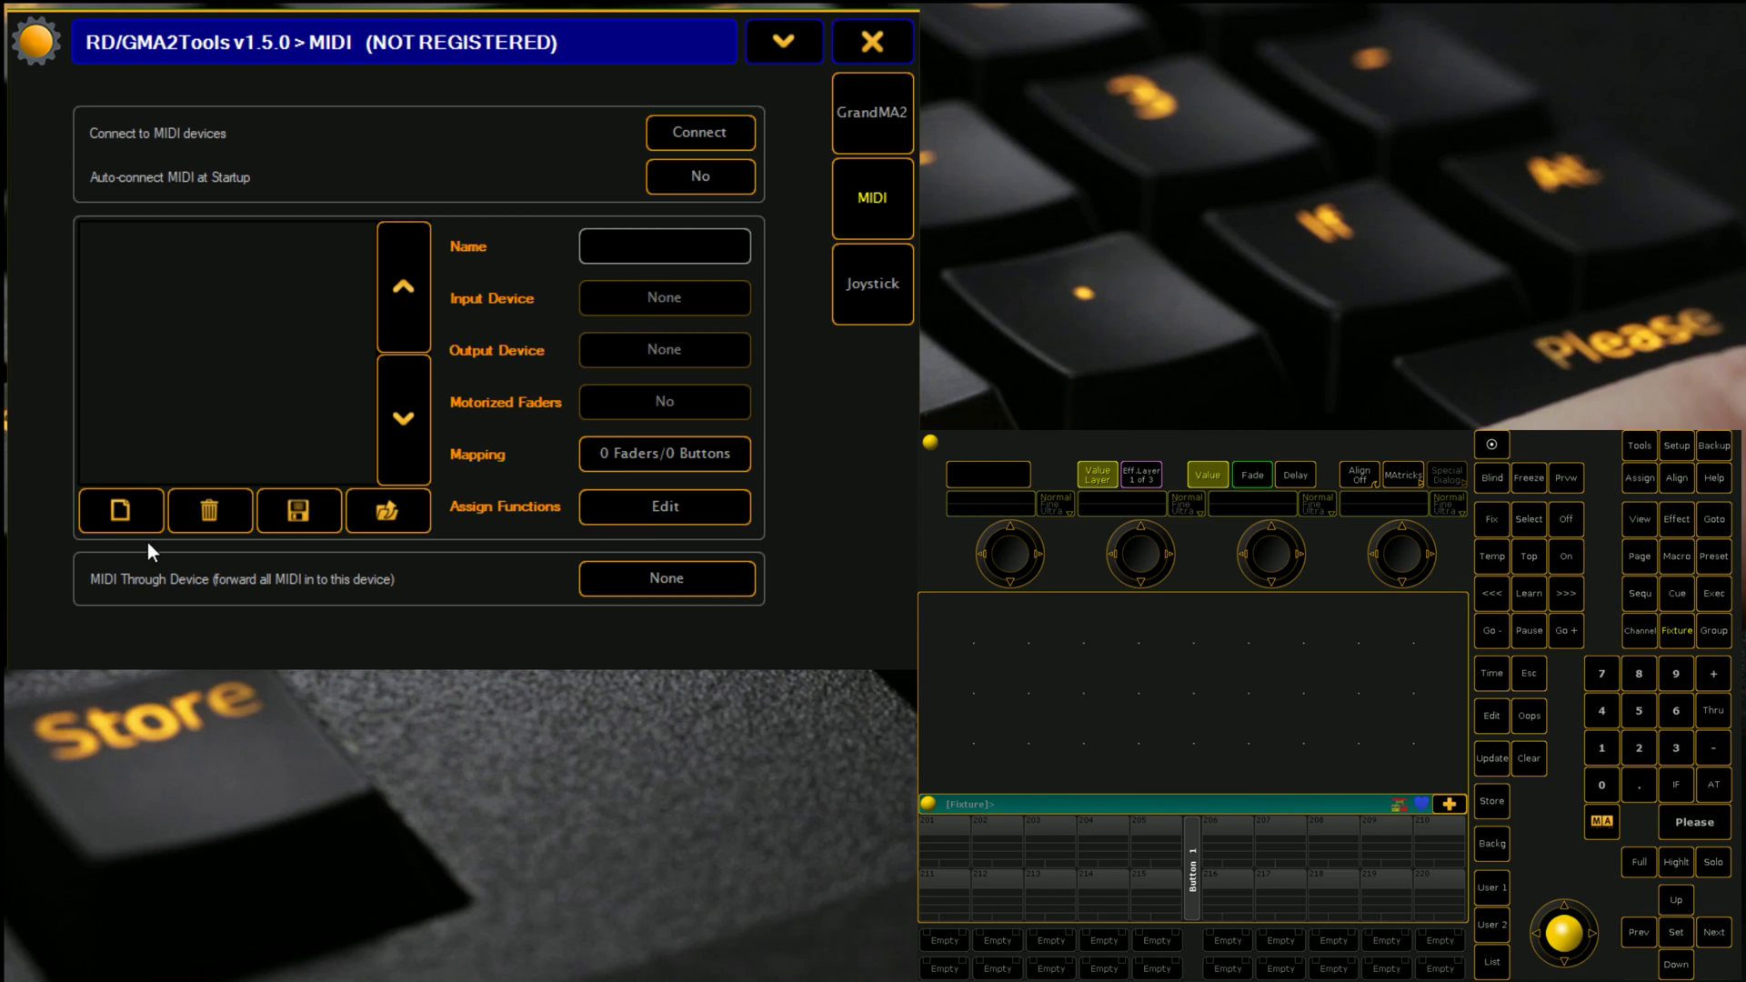
left_click(119, 511)
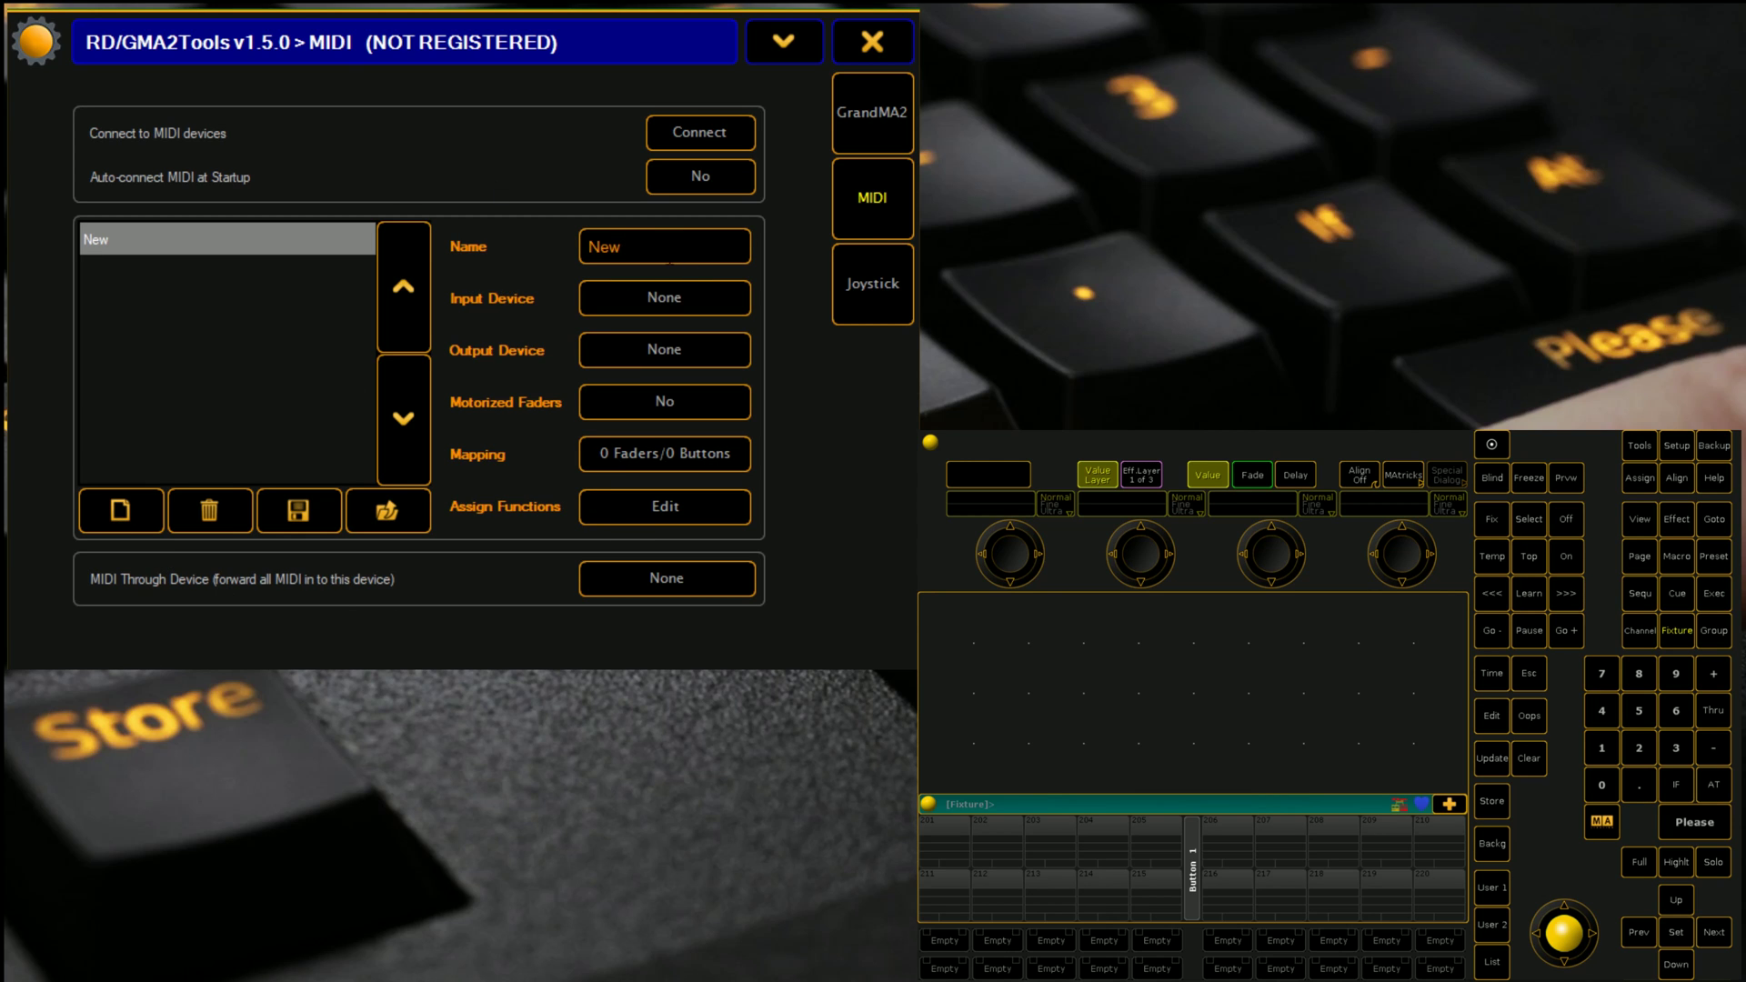
left_click_drag(670, 259, 557, 246)
type("APC")
Step: Set the APC device's Input Device to APC MINI
left_click(629, 300)
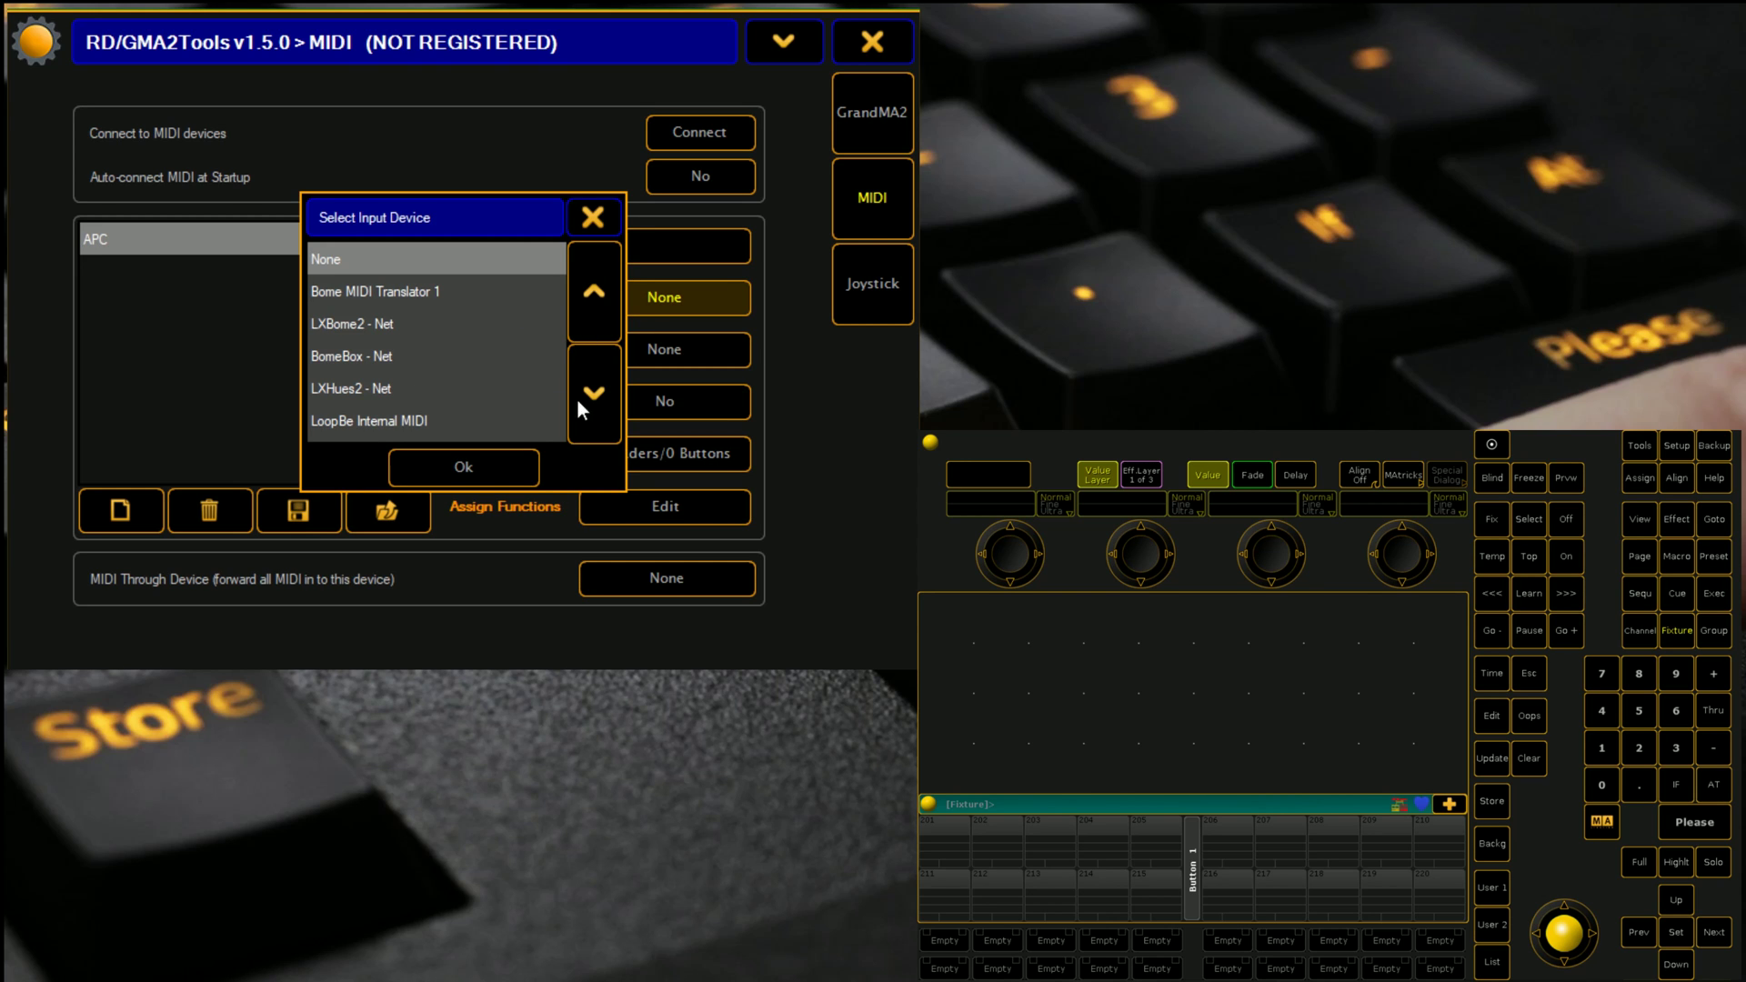
left_click(602, 391)
left_click(604, 393)
left_click(604, 393)
left_click(604, 393)
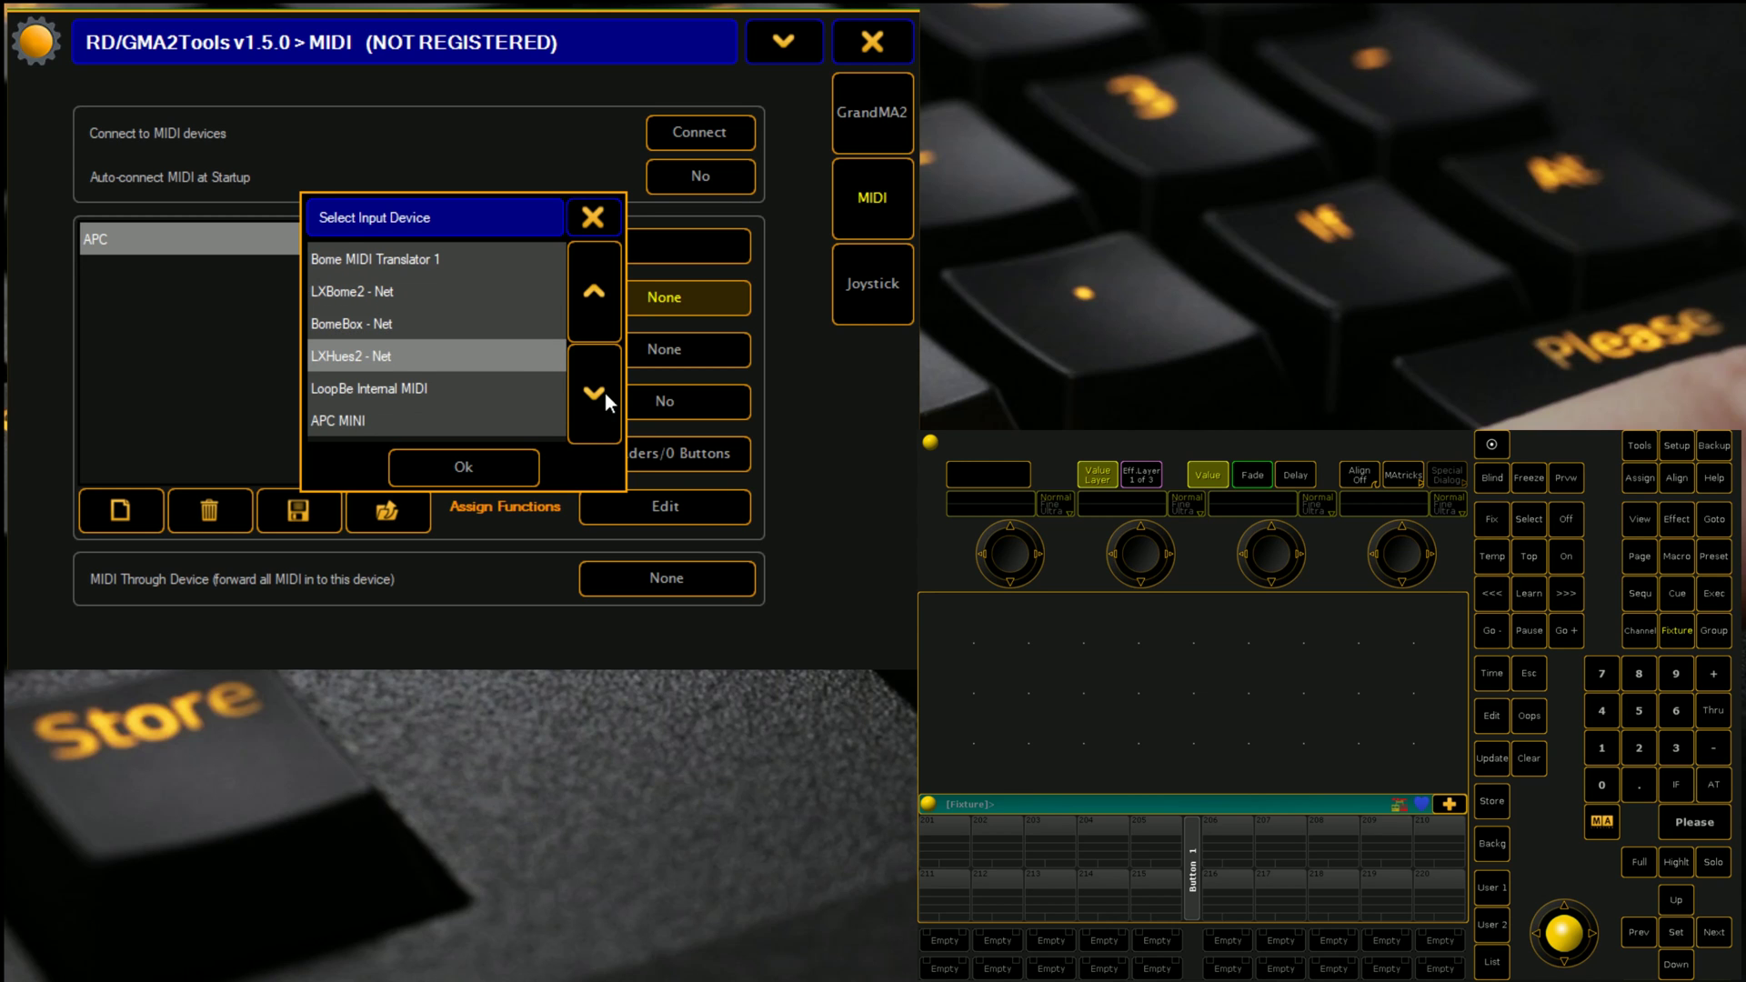
left_click(344, 424)
left_click(427, 469)
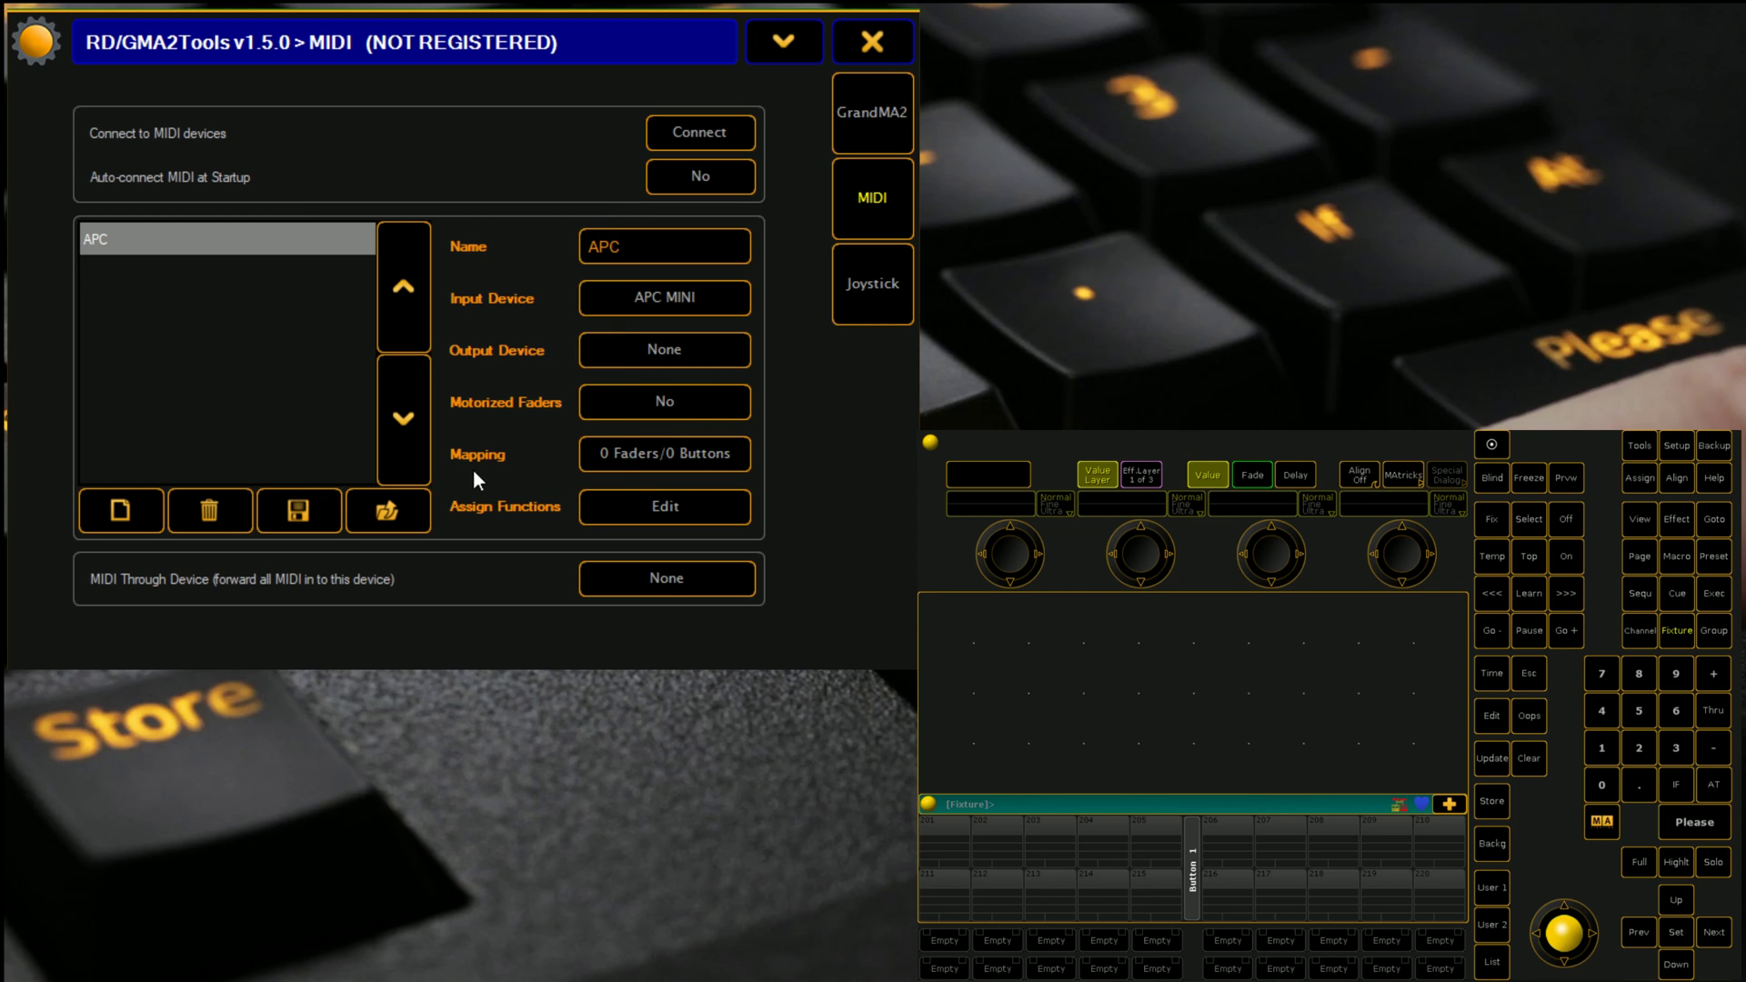
Step: Set the APC device's Output Device to APC MINI
left_click(631, 353)
left_click(607, 387)
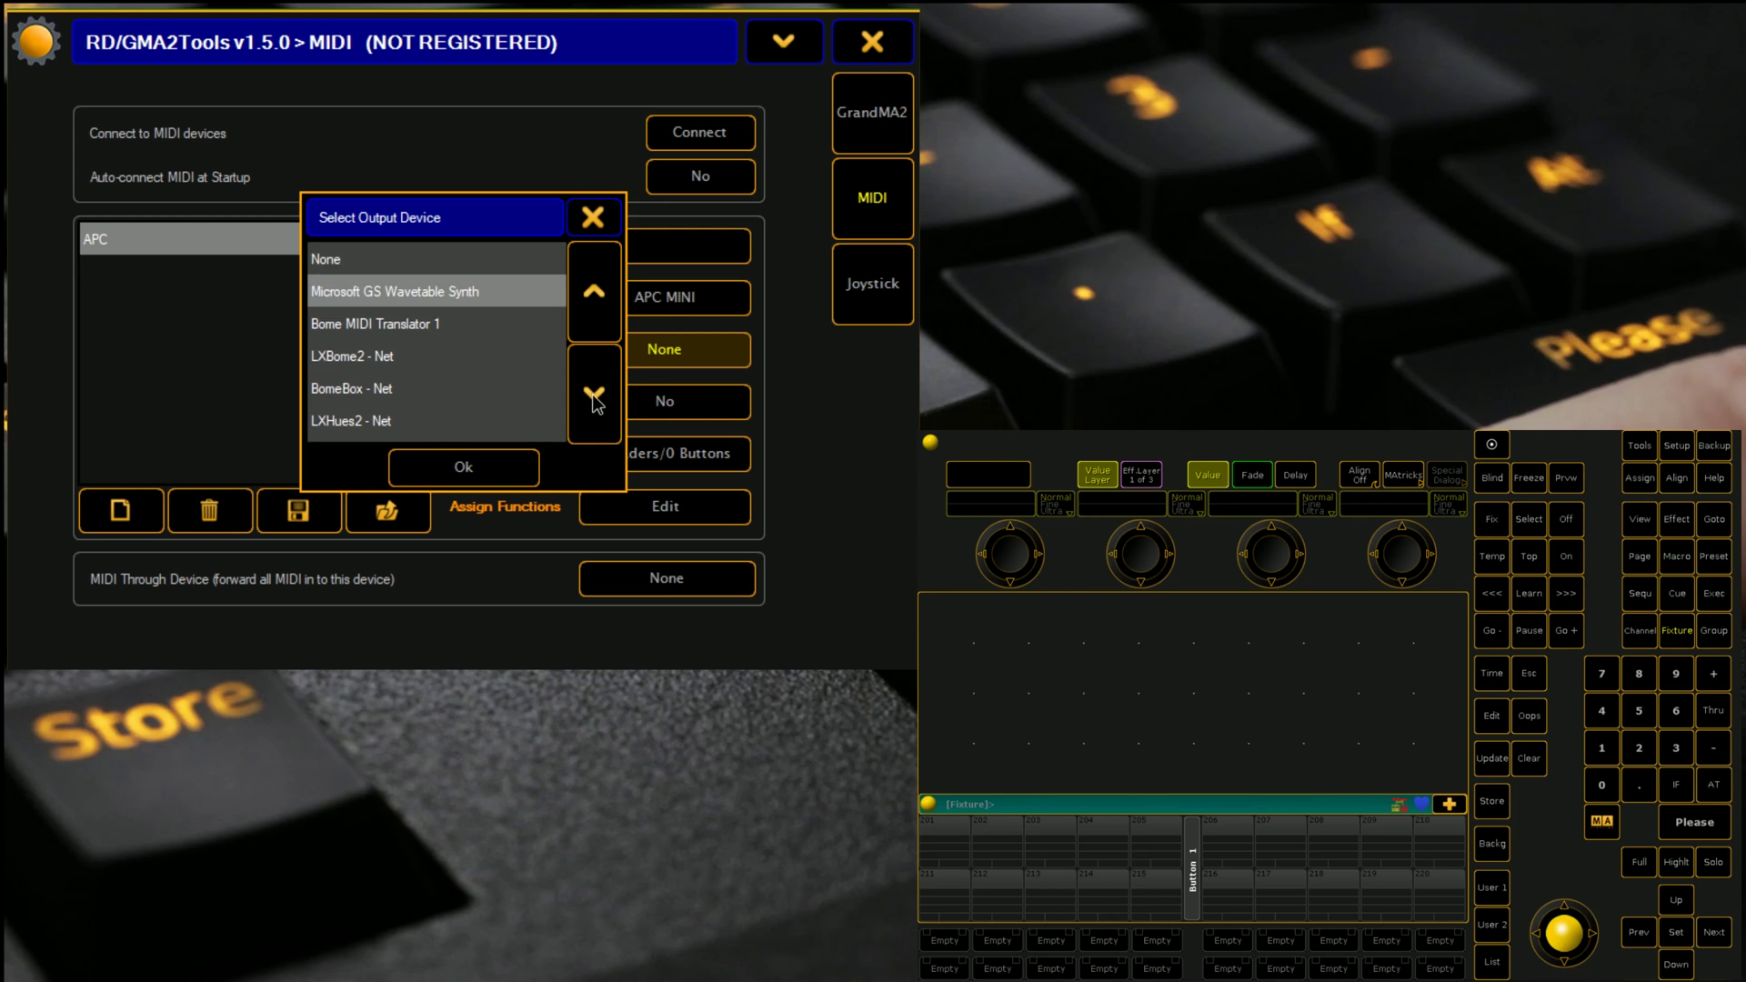
left_click(592, 394)
left_click(592, 395)
left_click(592, 395)
left_click(592, 394)
left_click(592, 395)
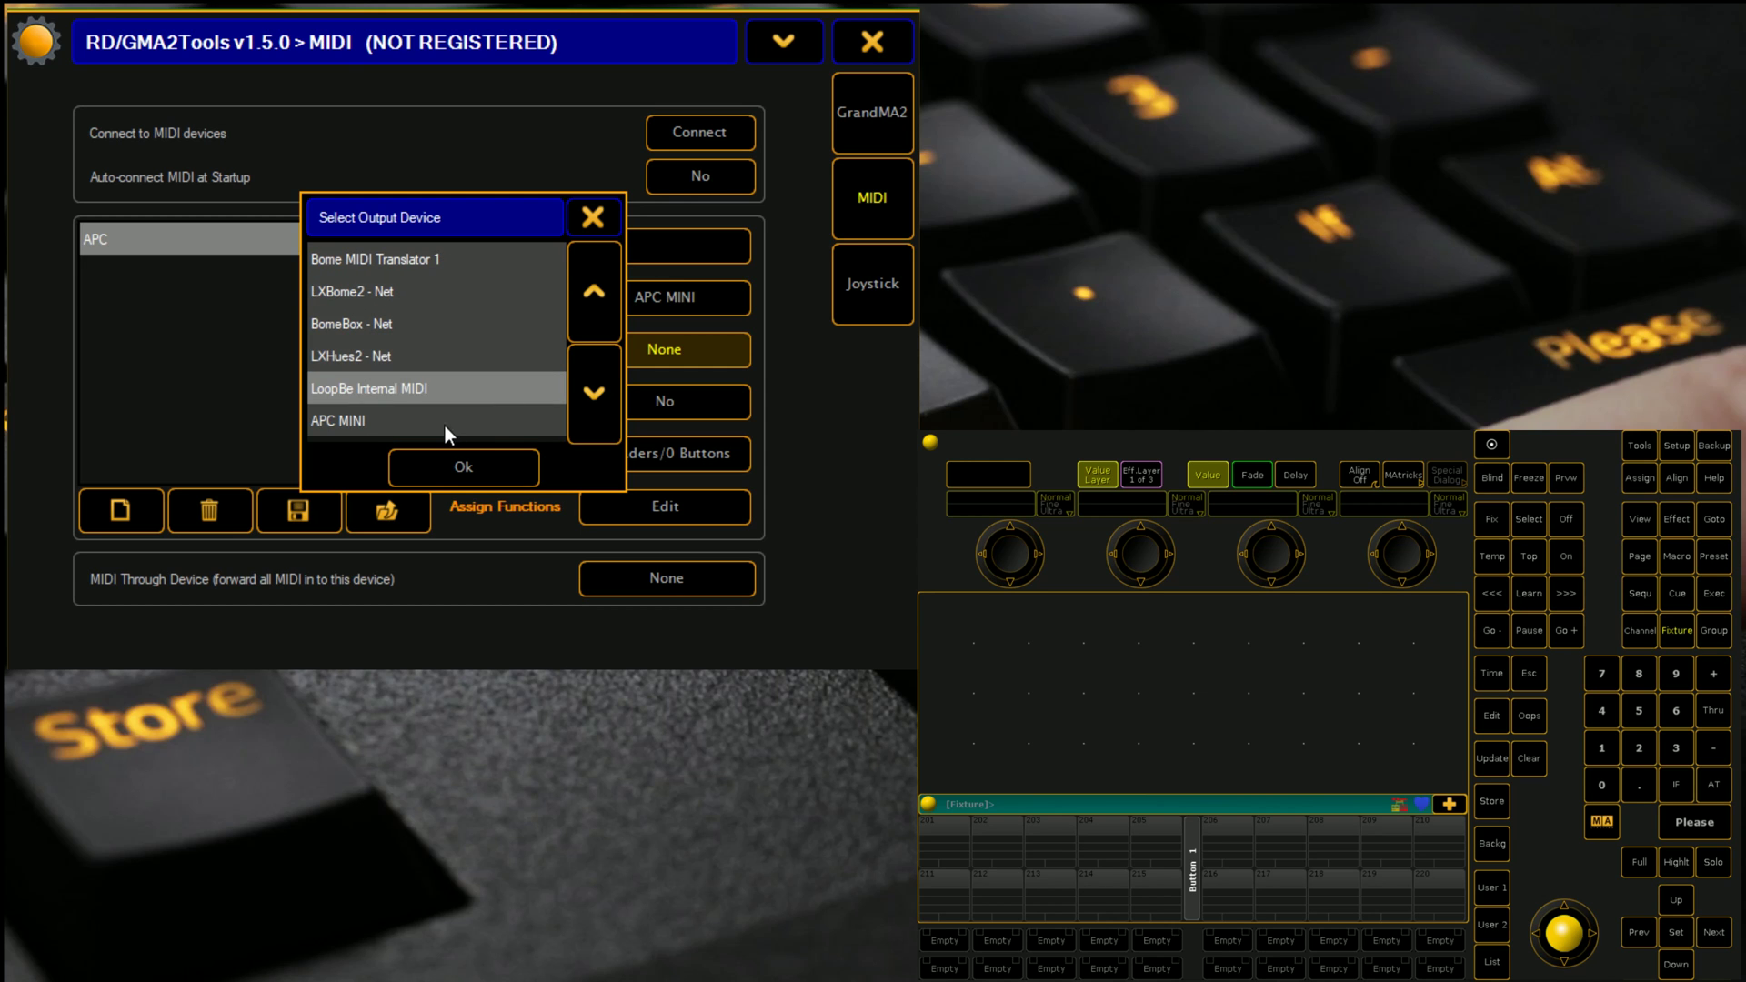
left_click(378, 423)
left_click(471, 472)
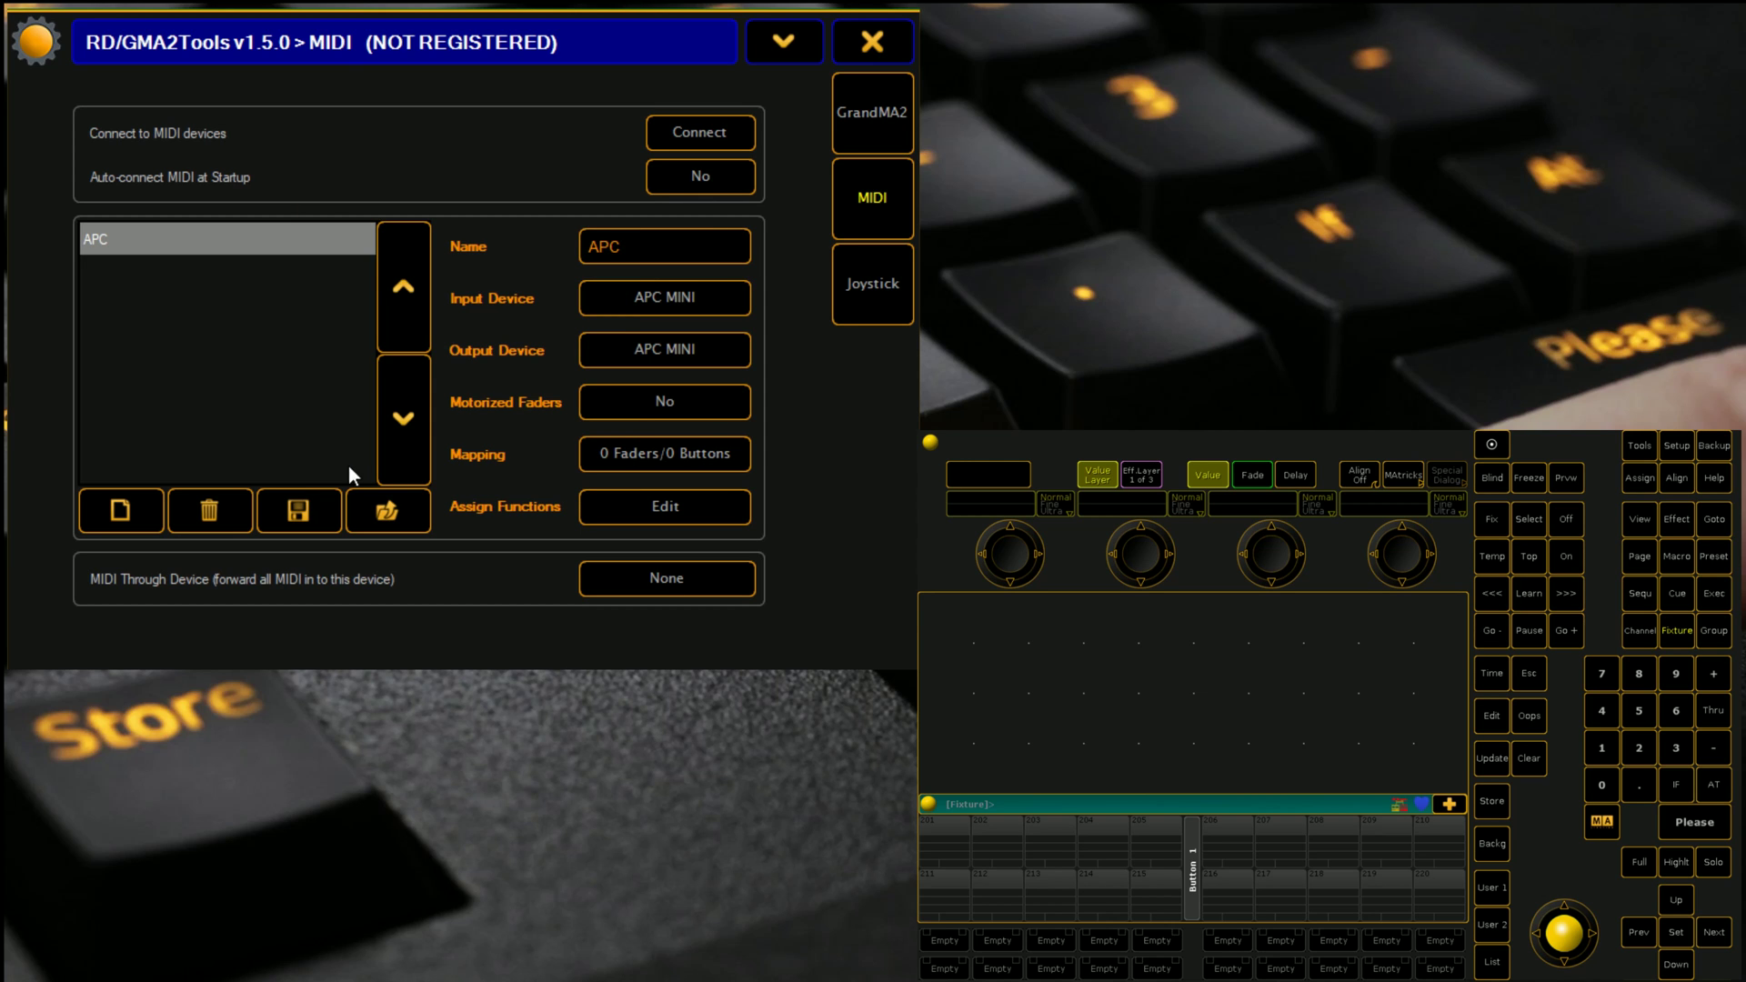
Step: Learn the controller's nine faders and eight buttons in the Mapping editor
left_click(642, 457)
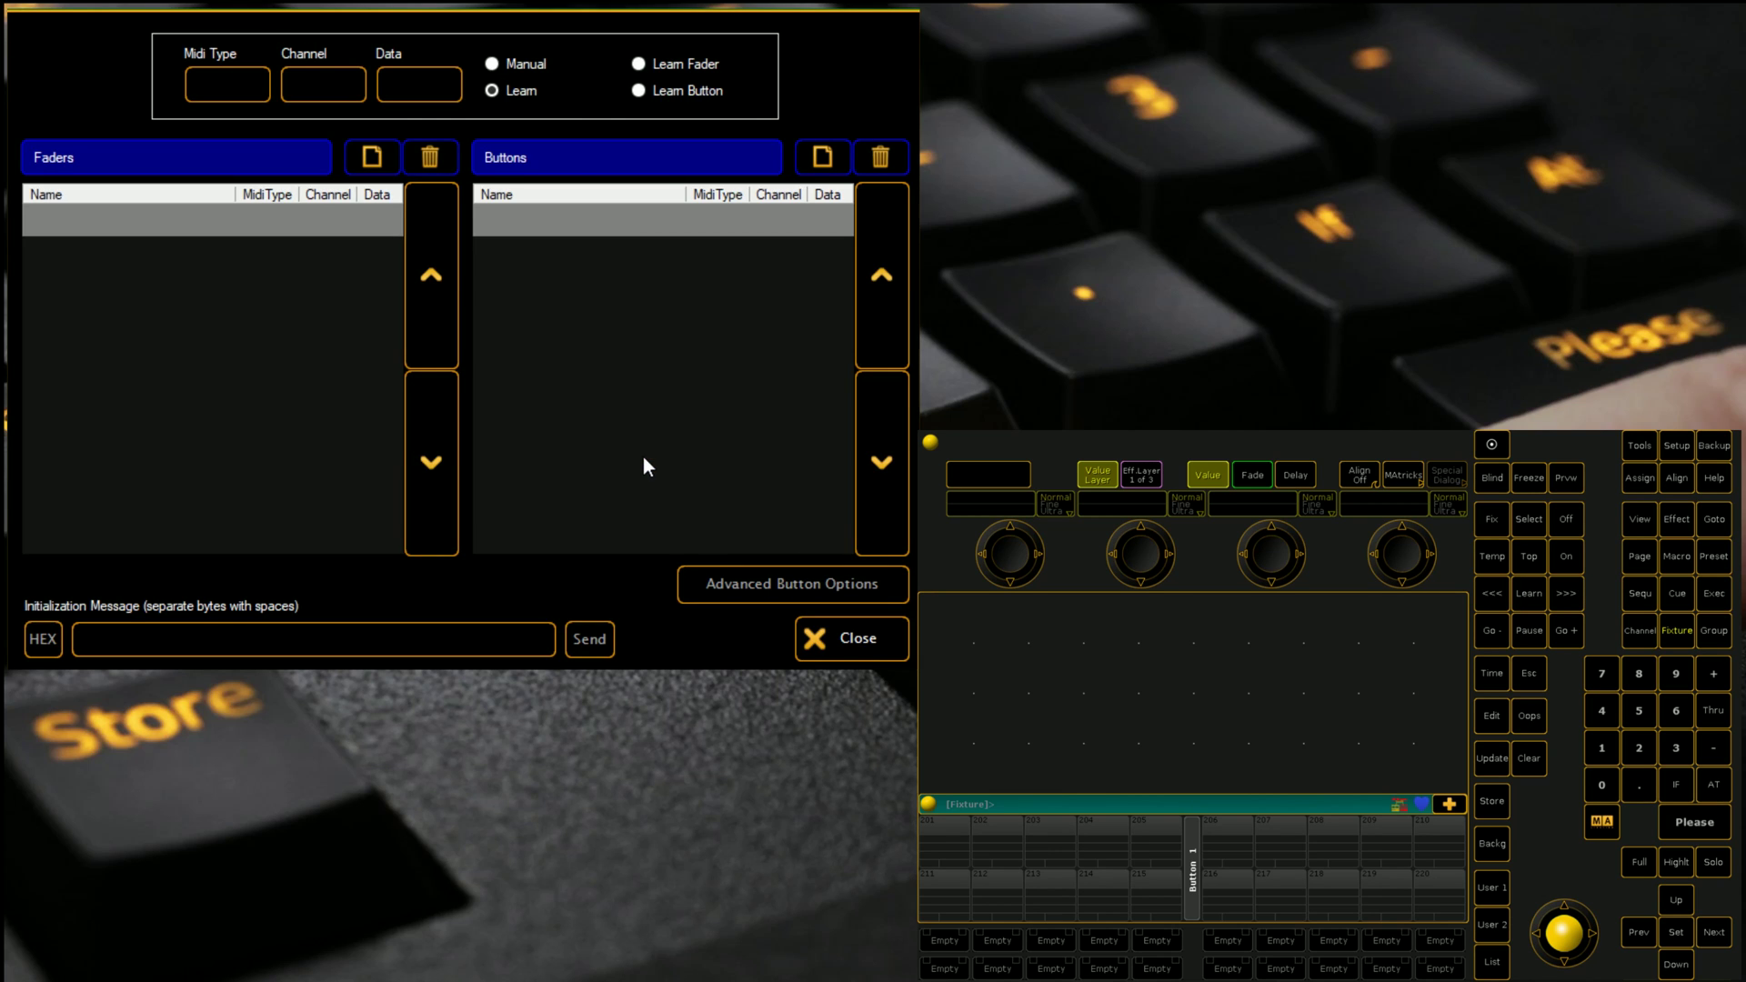
left_click(831, 642)
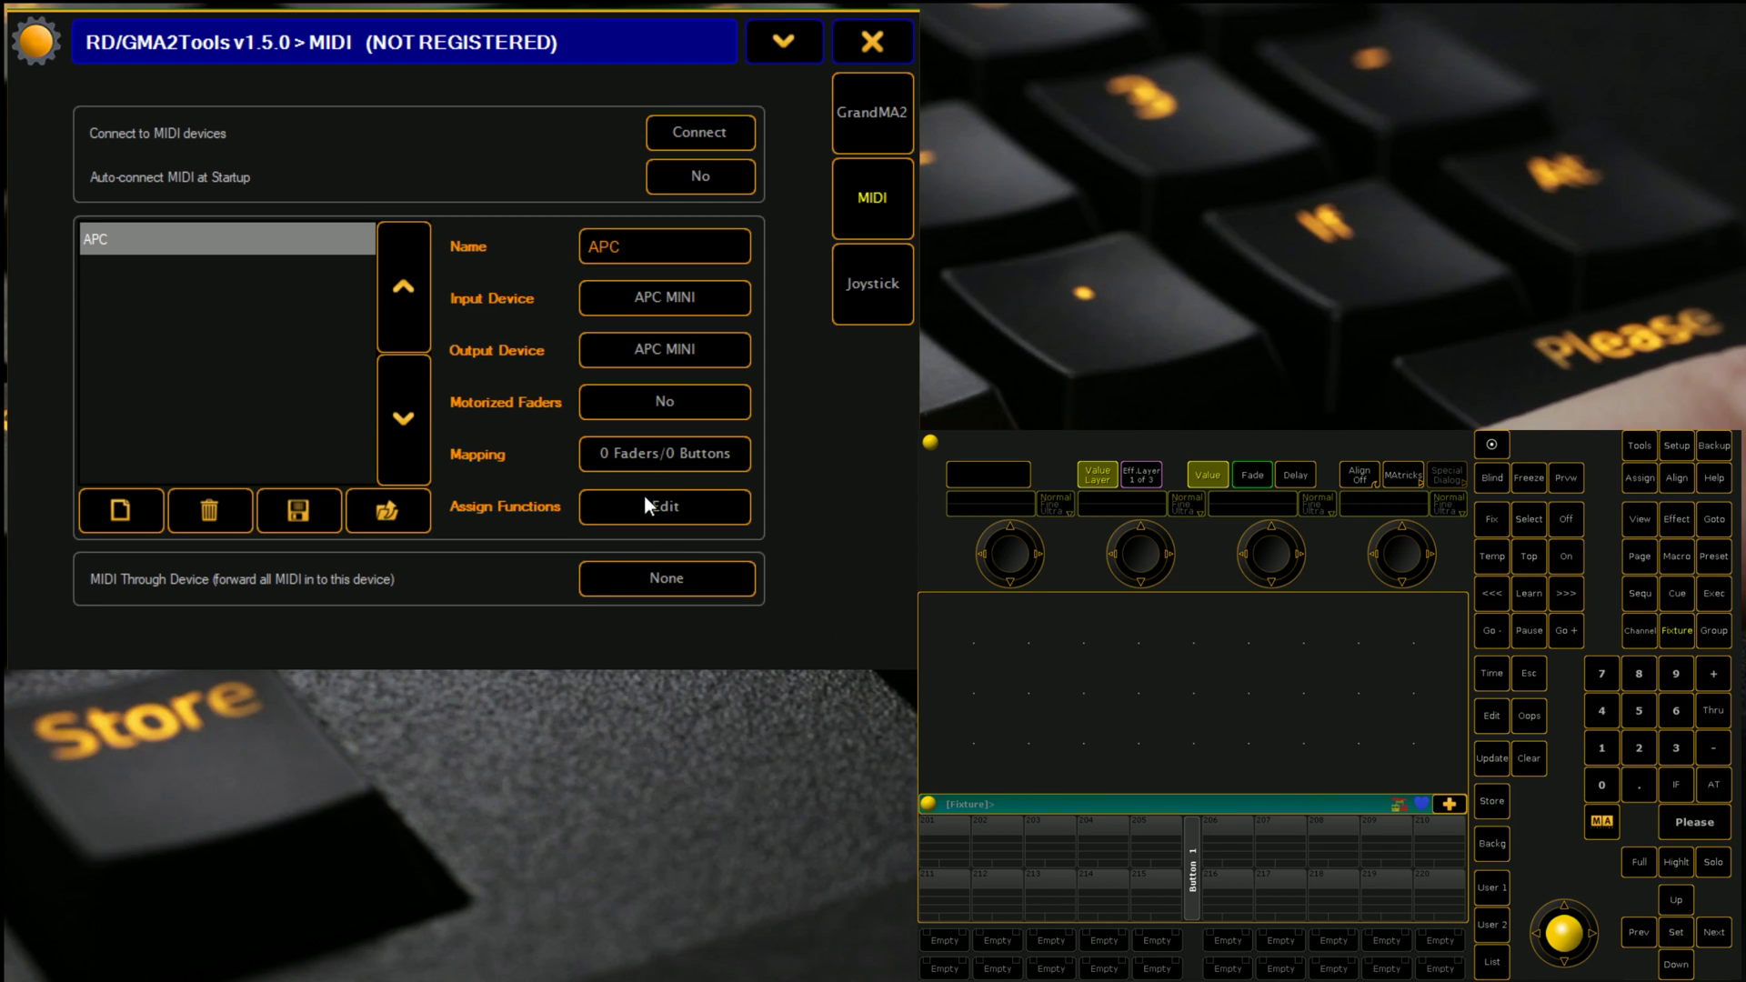
left_click(637, 463)
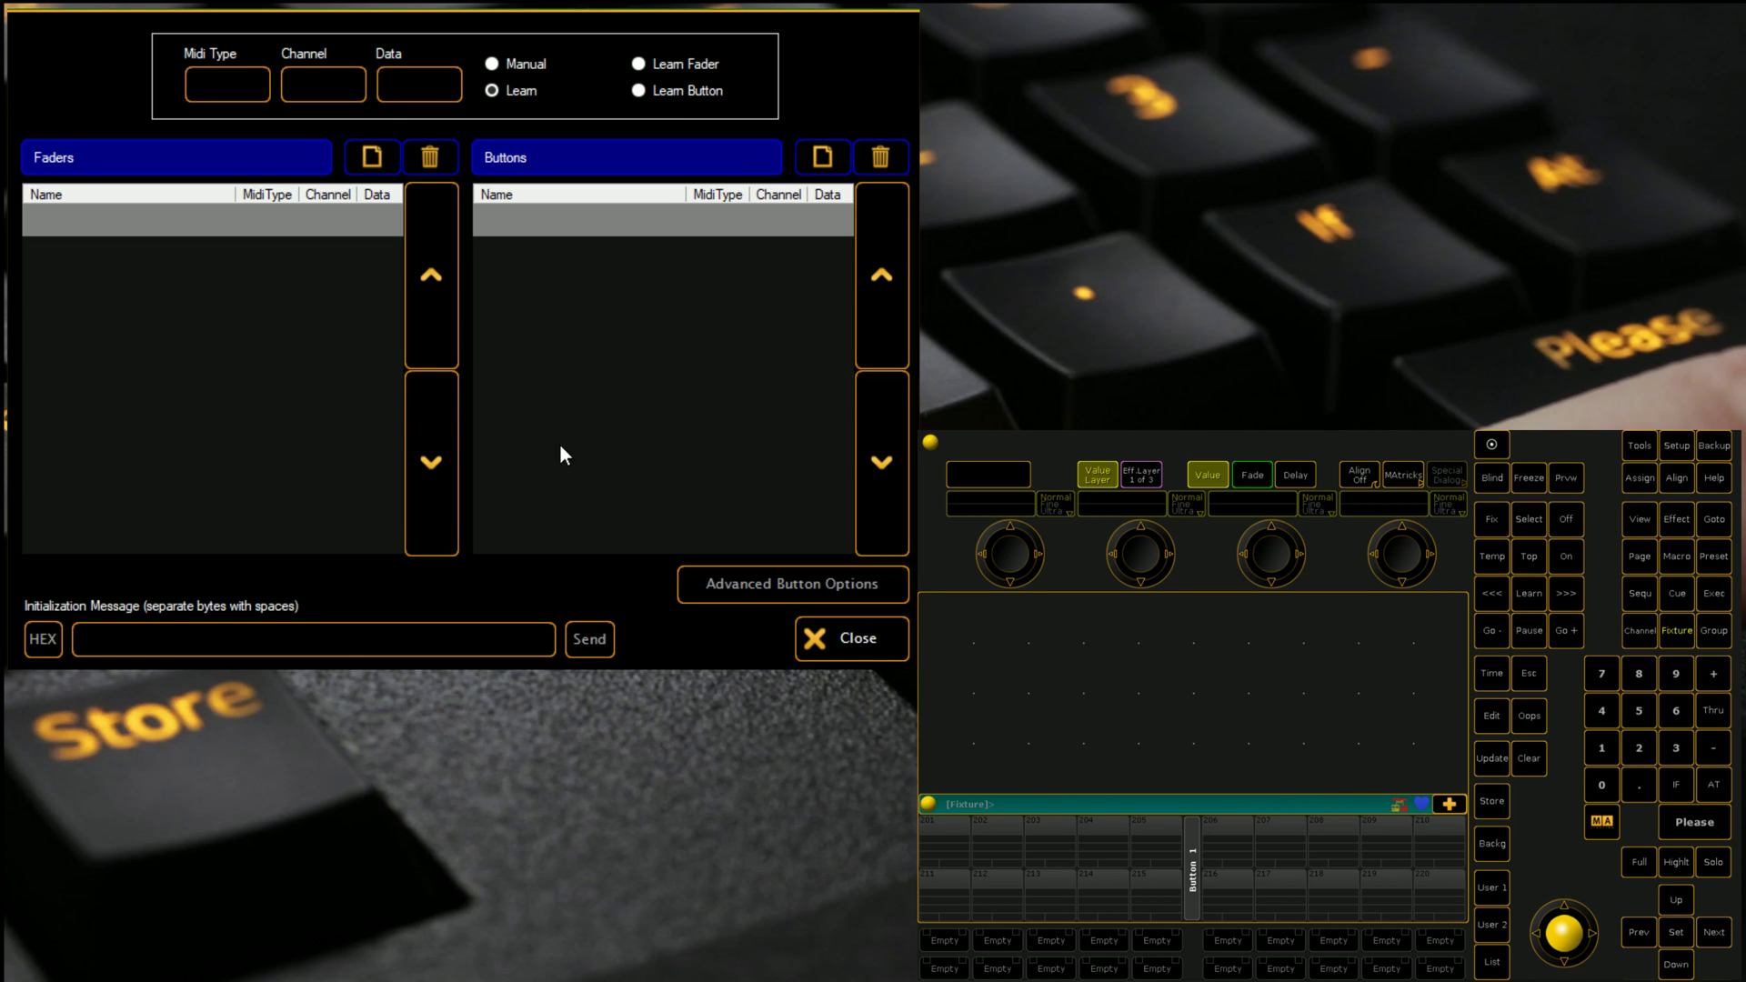
left_click(638, 63)
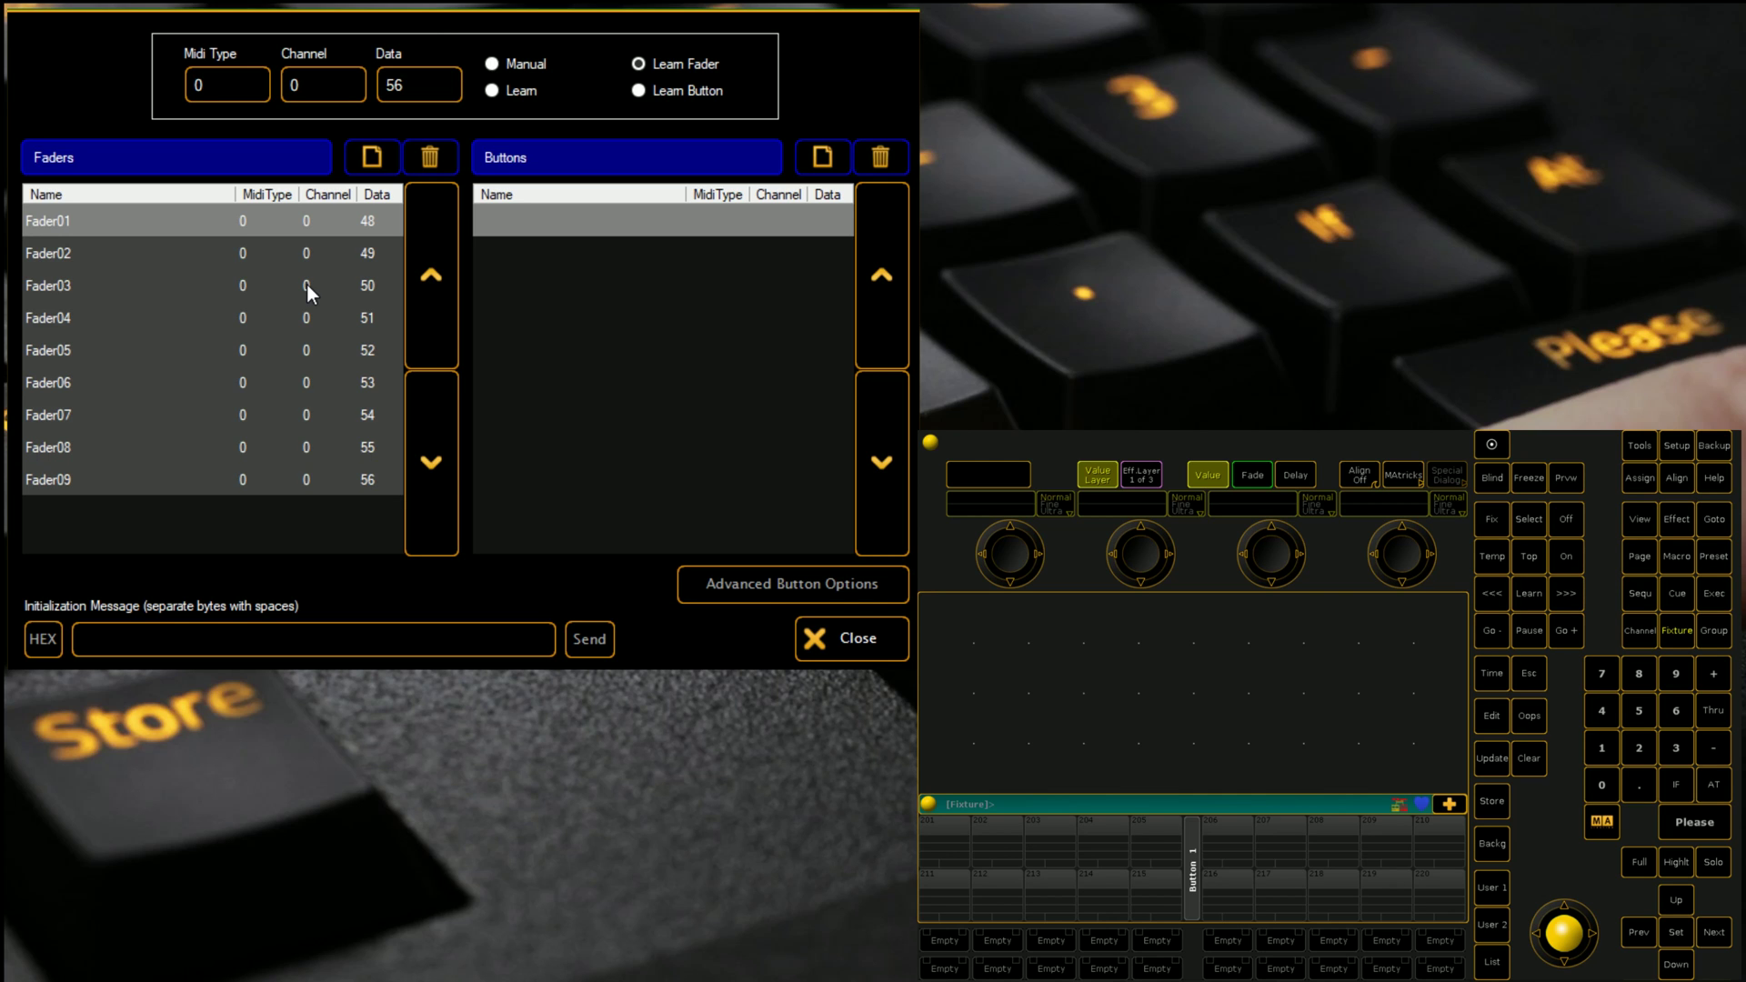
left_click(637, 91)
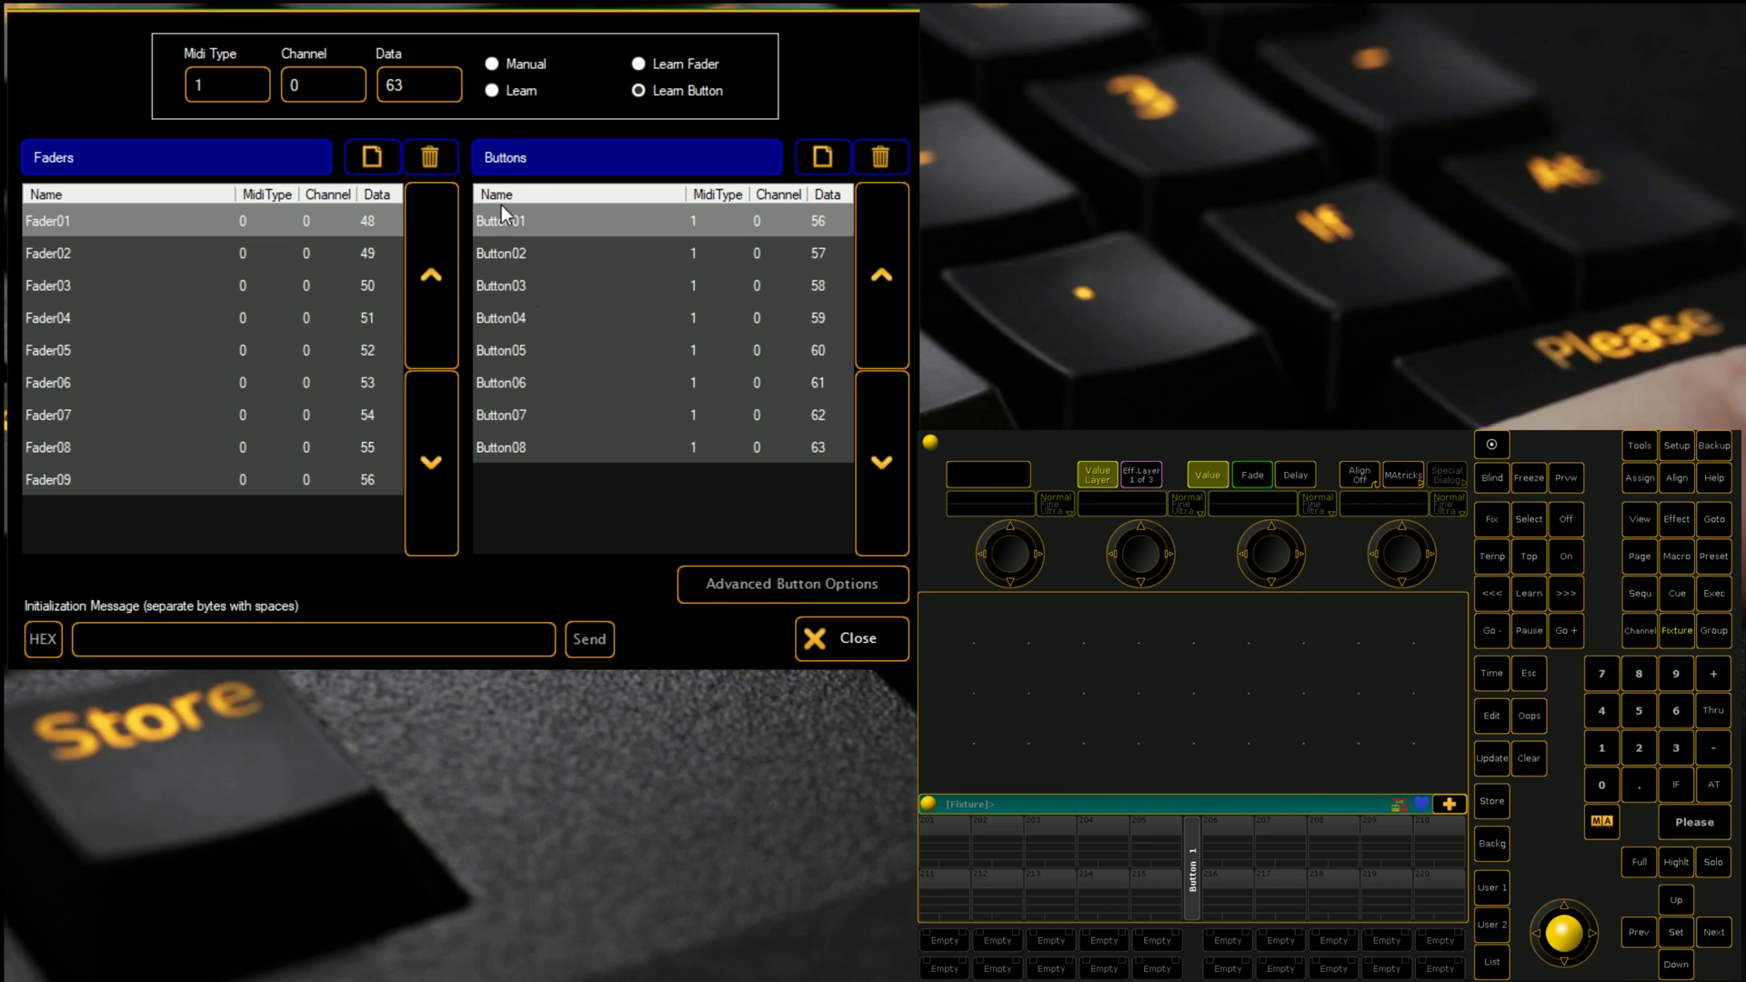
Step: Enable Custom Feedback in Button01's Advanced Button Options
left_click(753, 587)
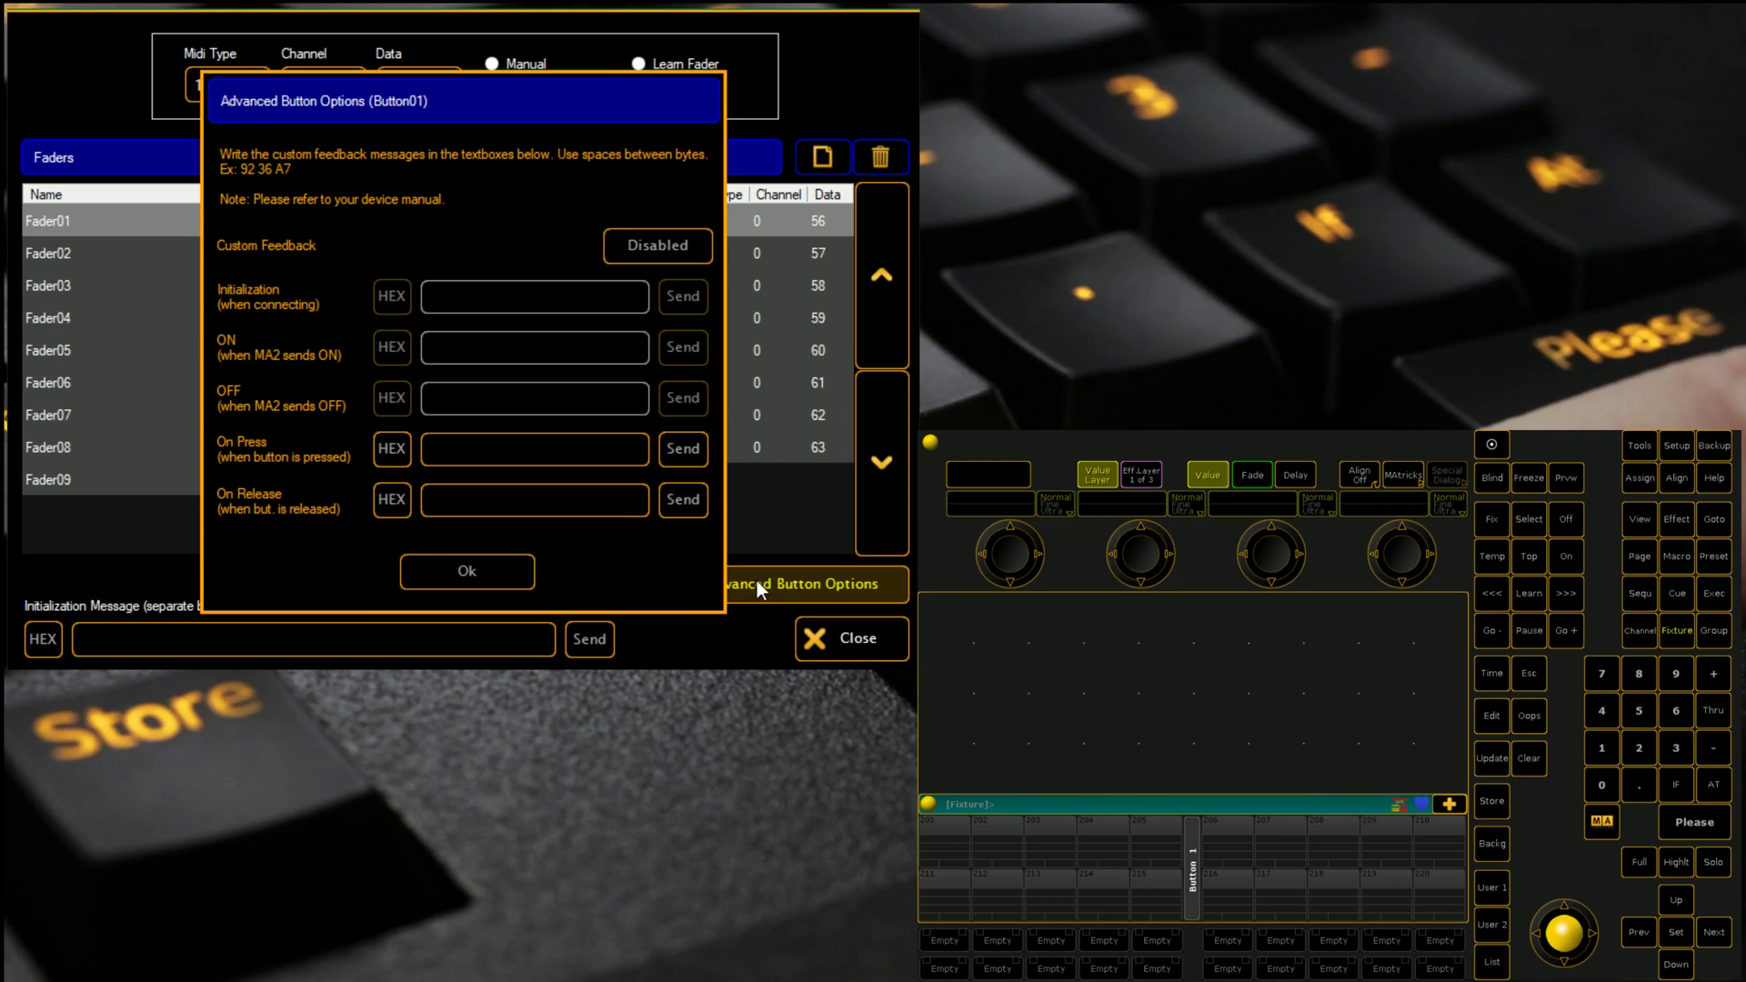
left_click(646, 257)
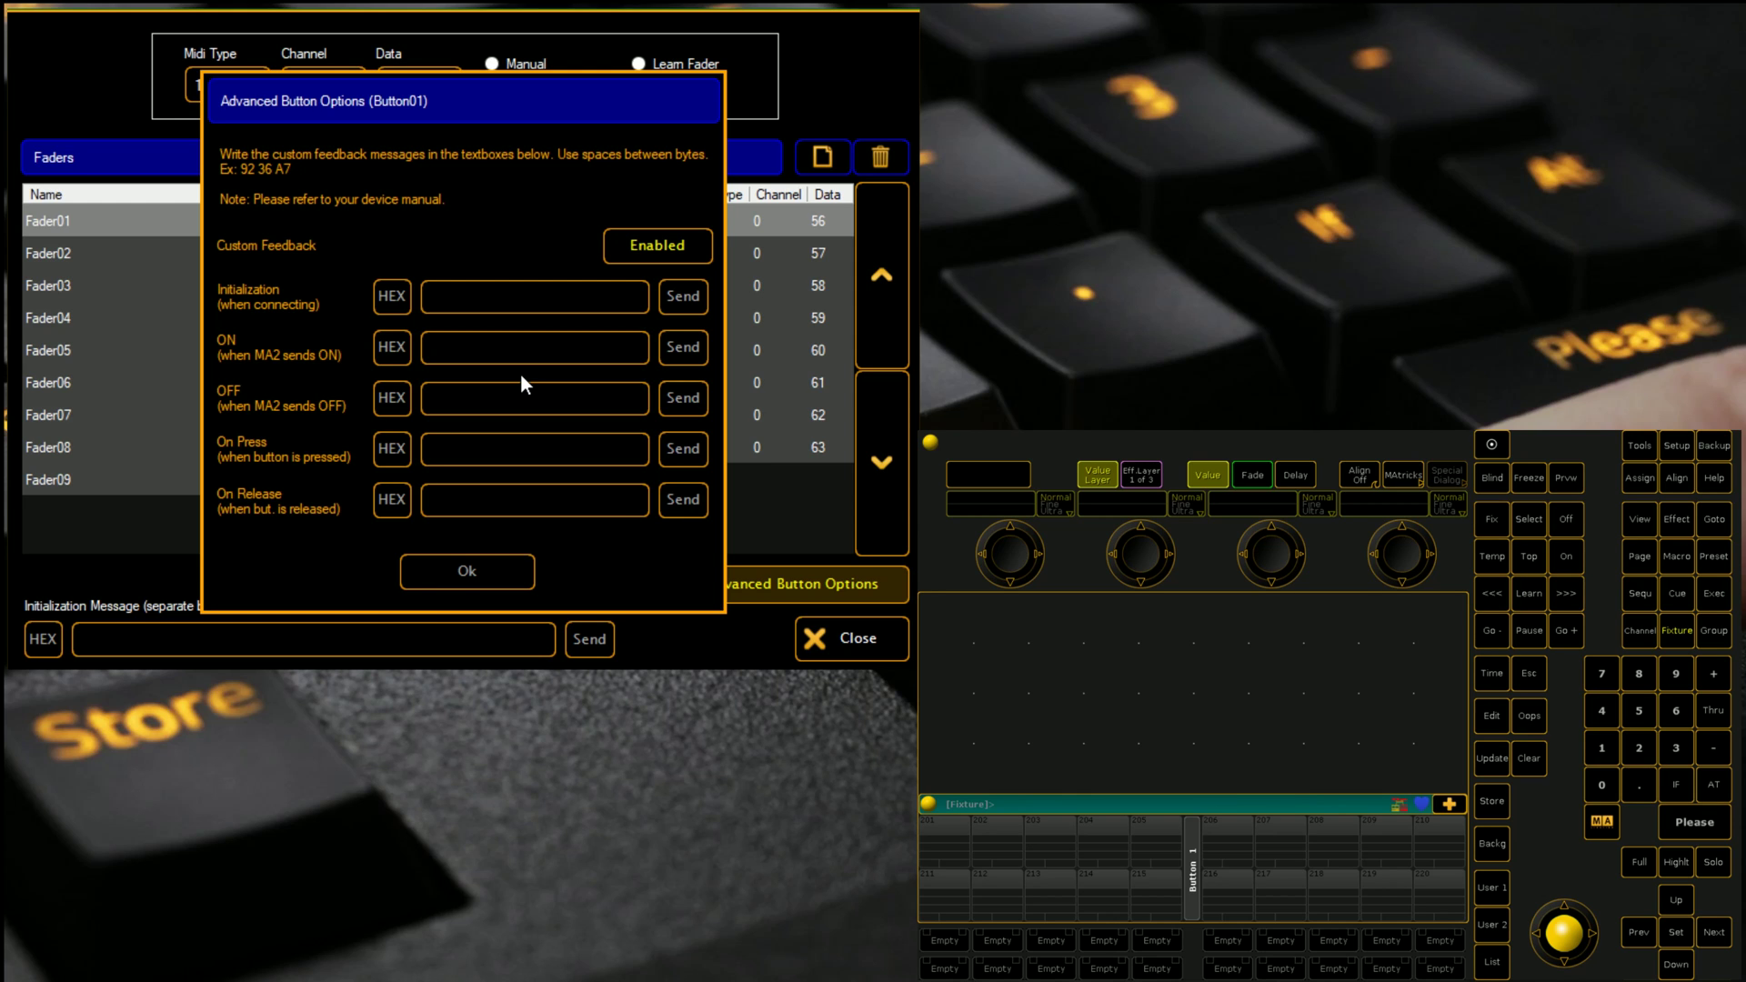
left_click(466, 566)
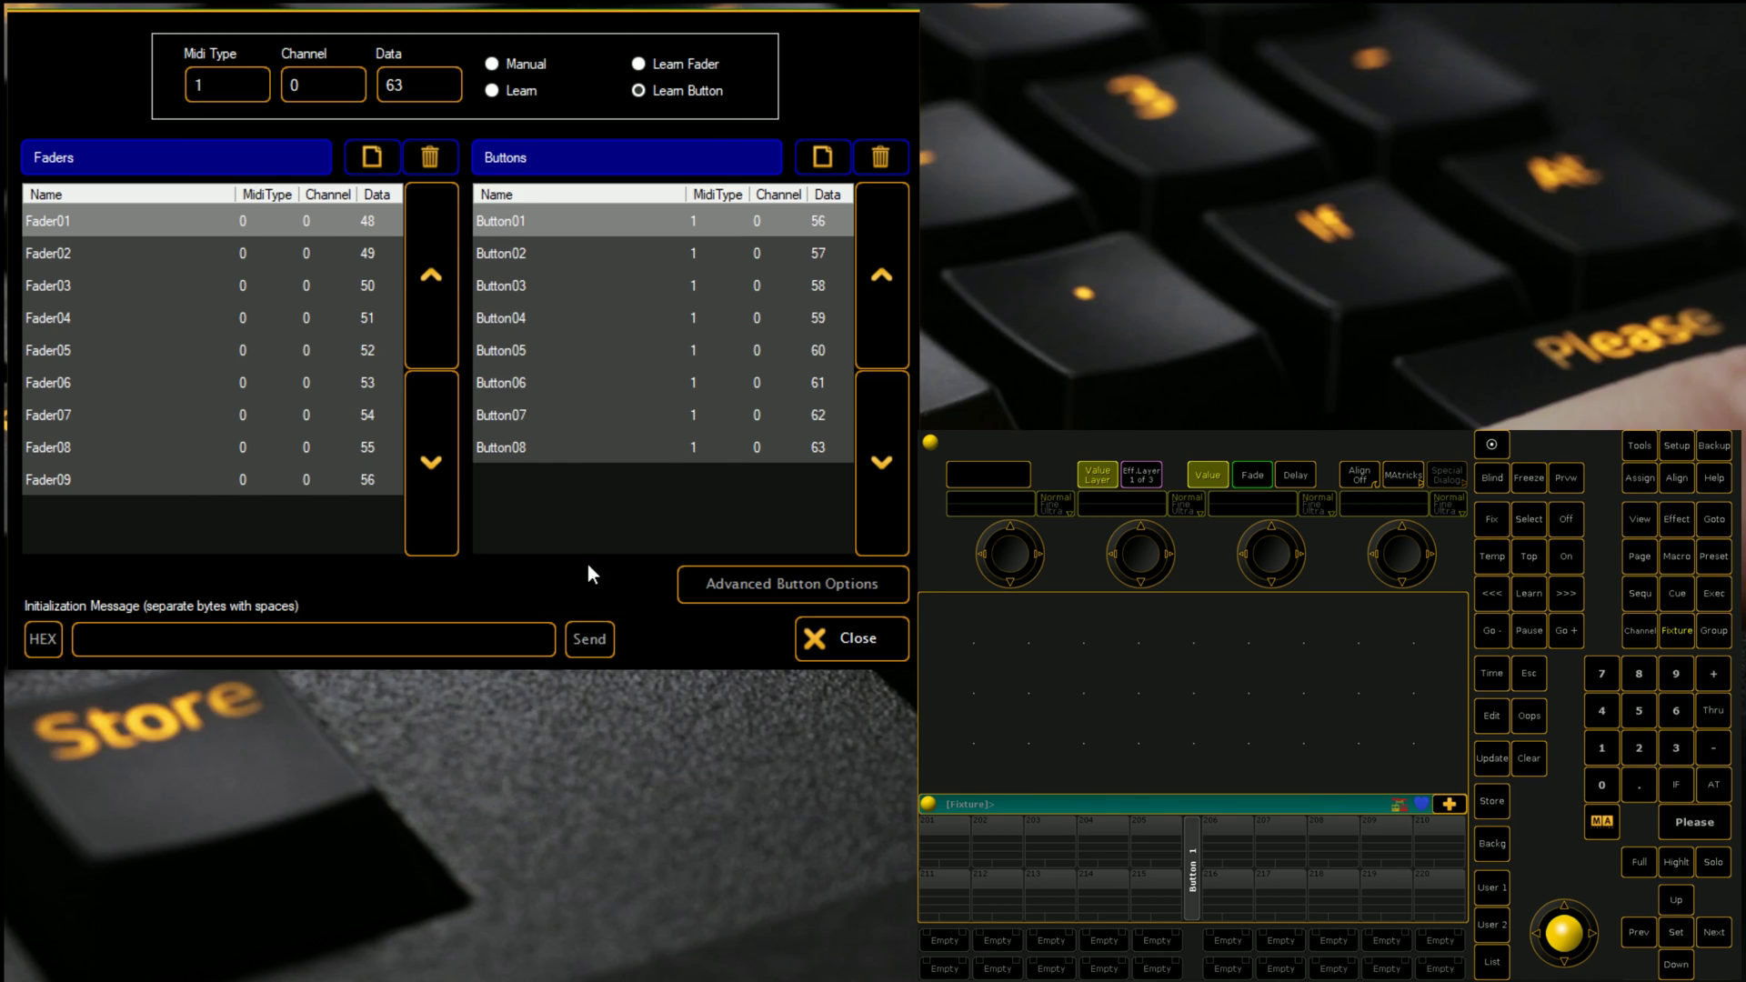
Step: Set Fader01's fader event to ExecutorFader in the Assign Functions editor
left_click(838, 638)
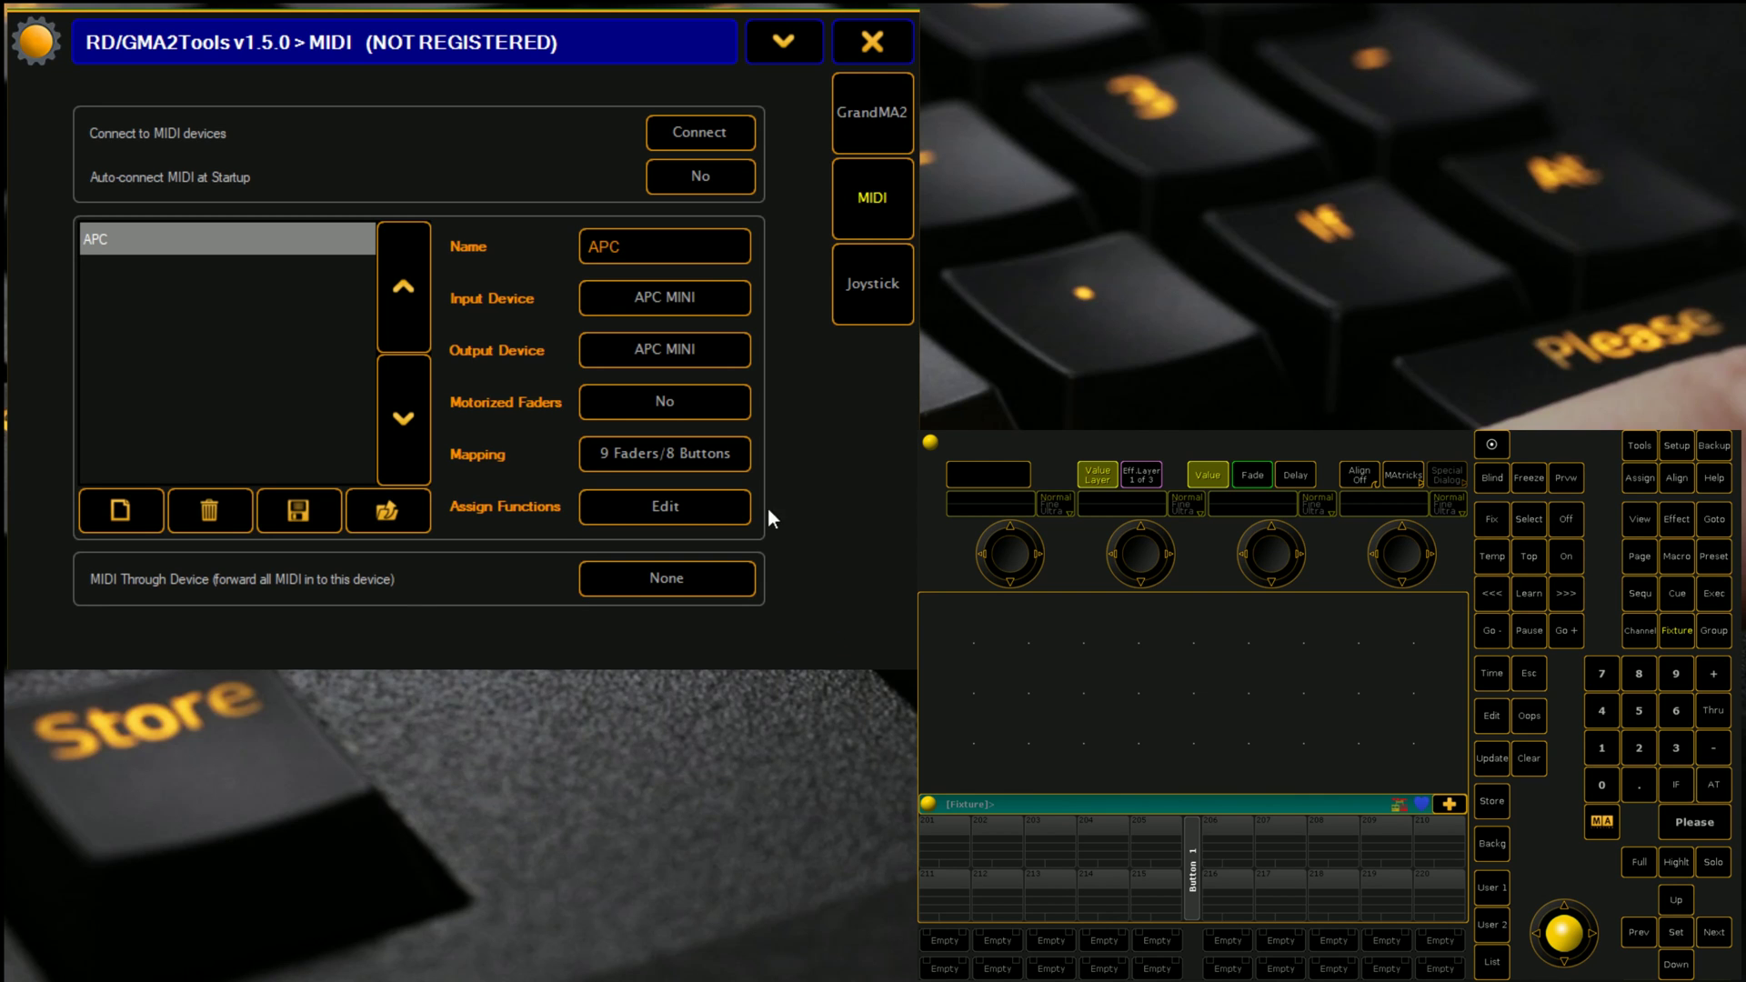
left_click(651, 506)
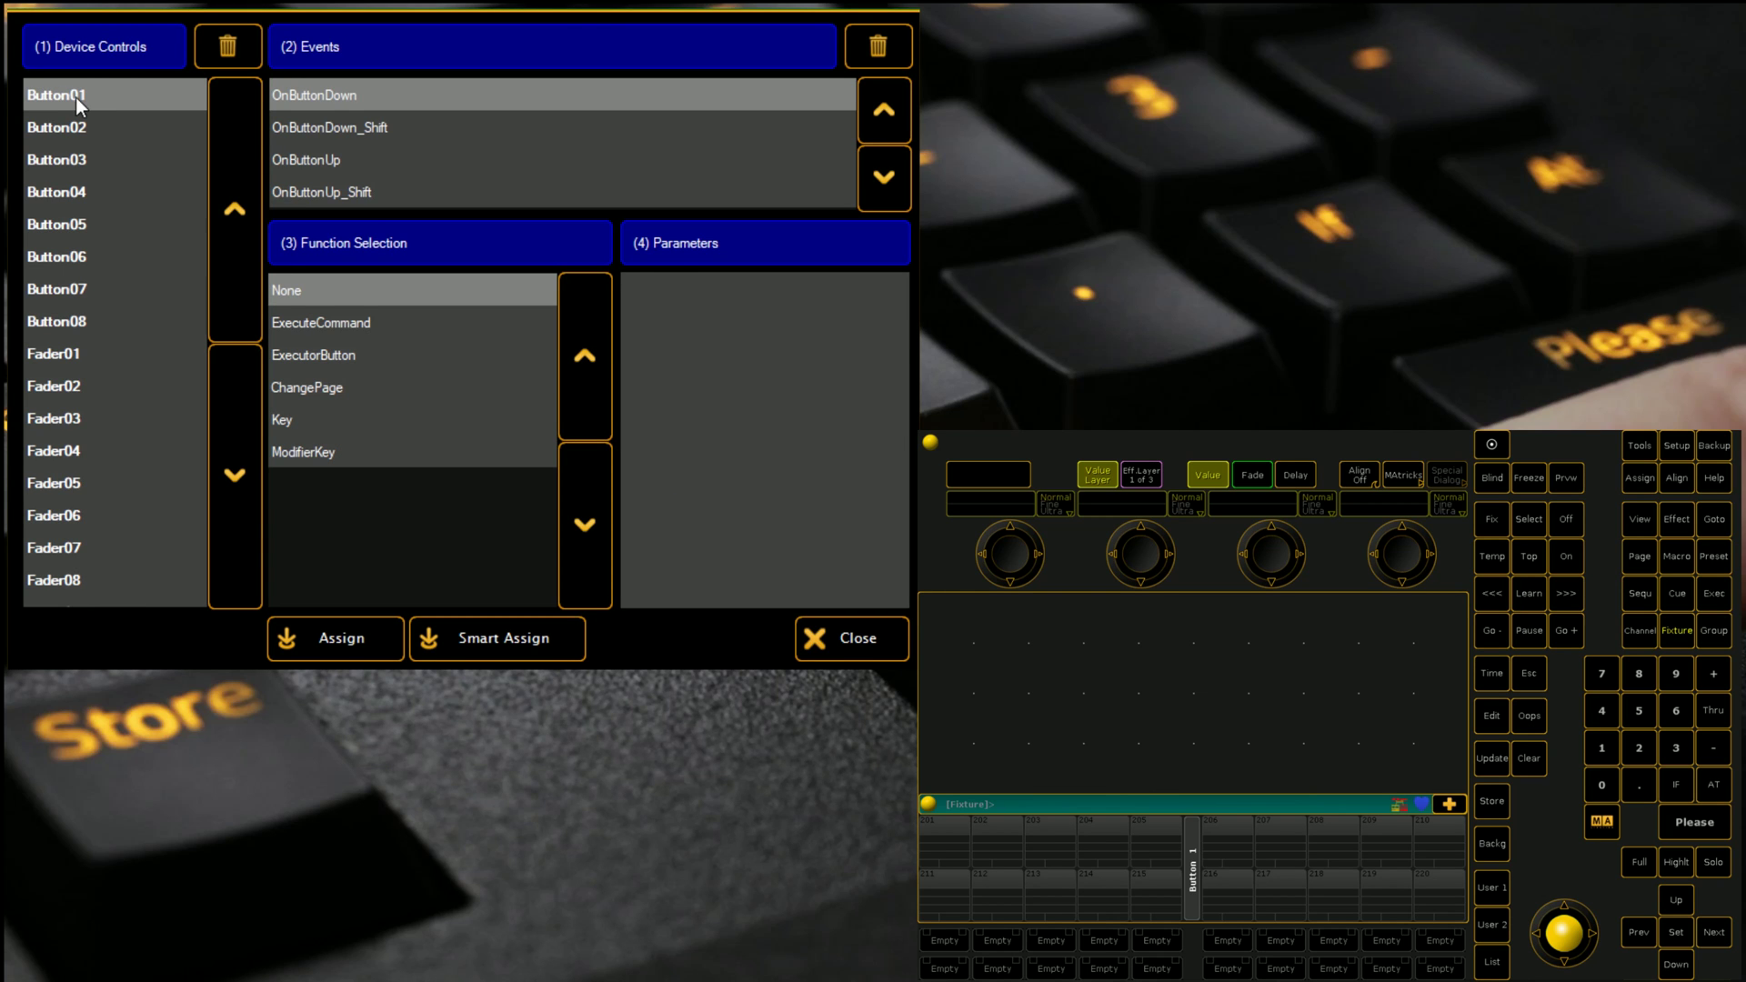
left_click(80, 360)
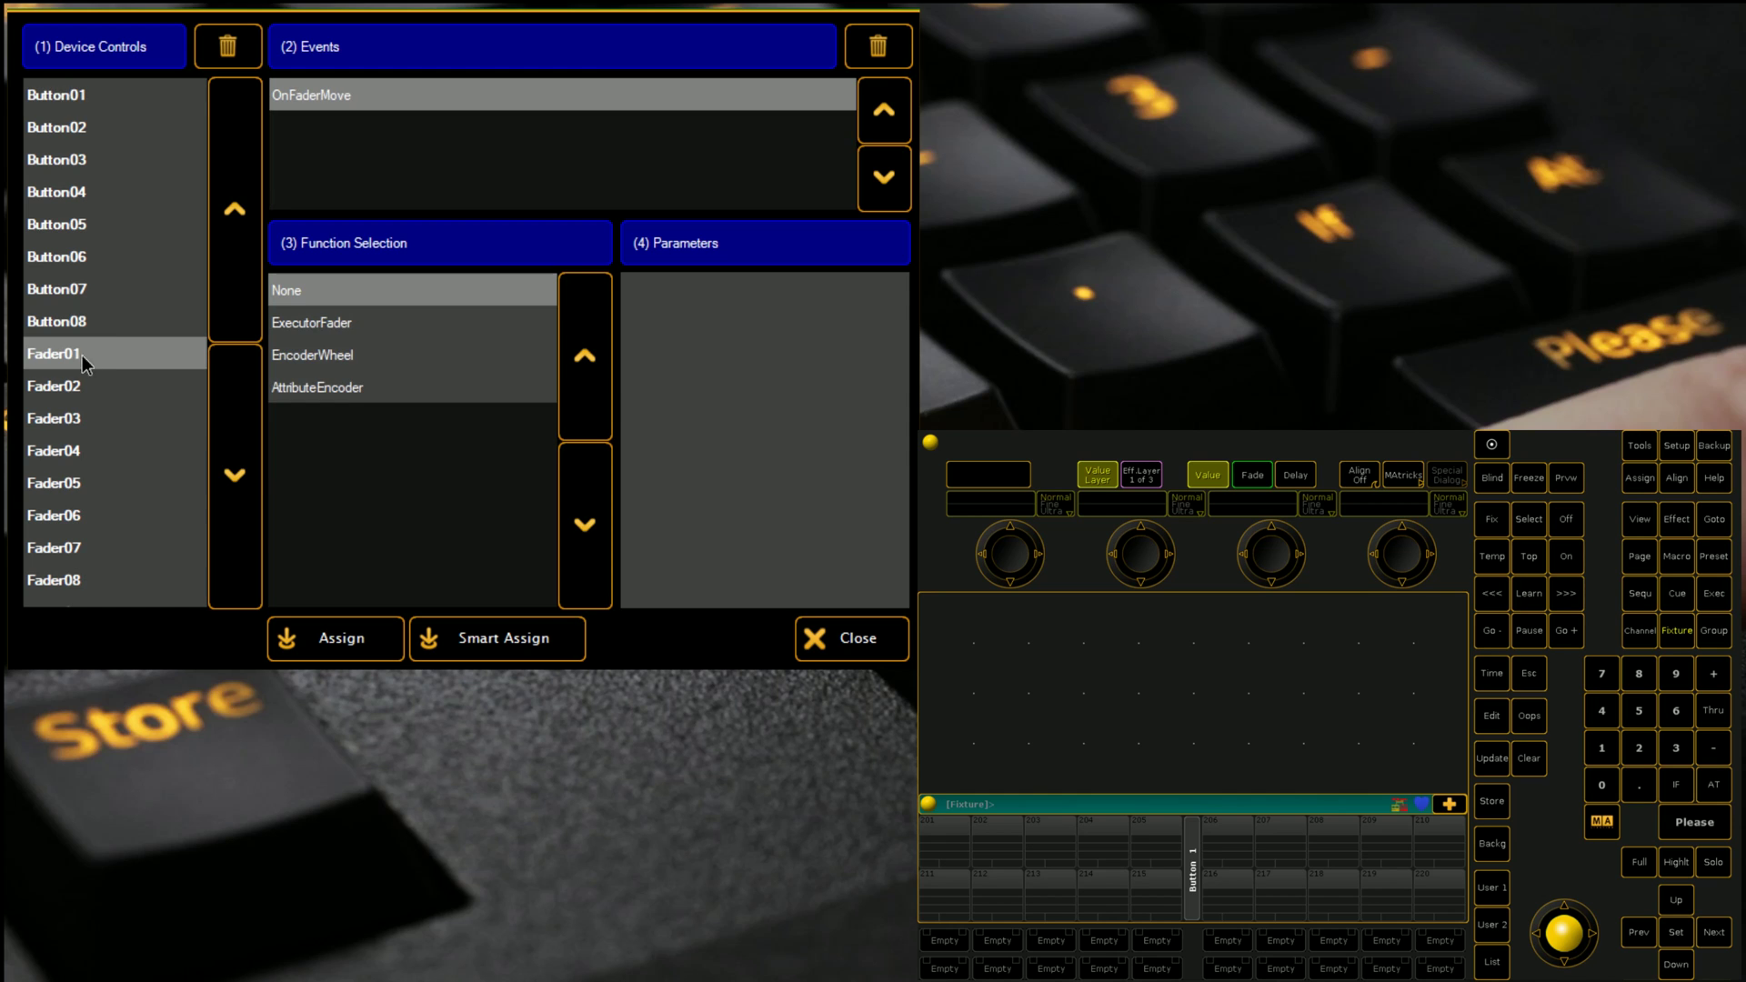
left_click(344, 323)
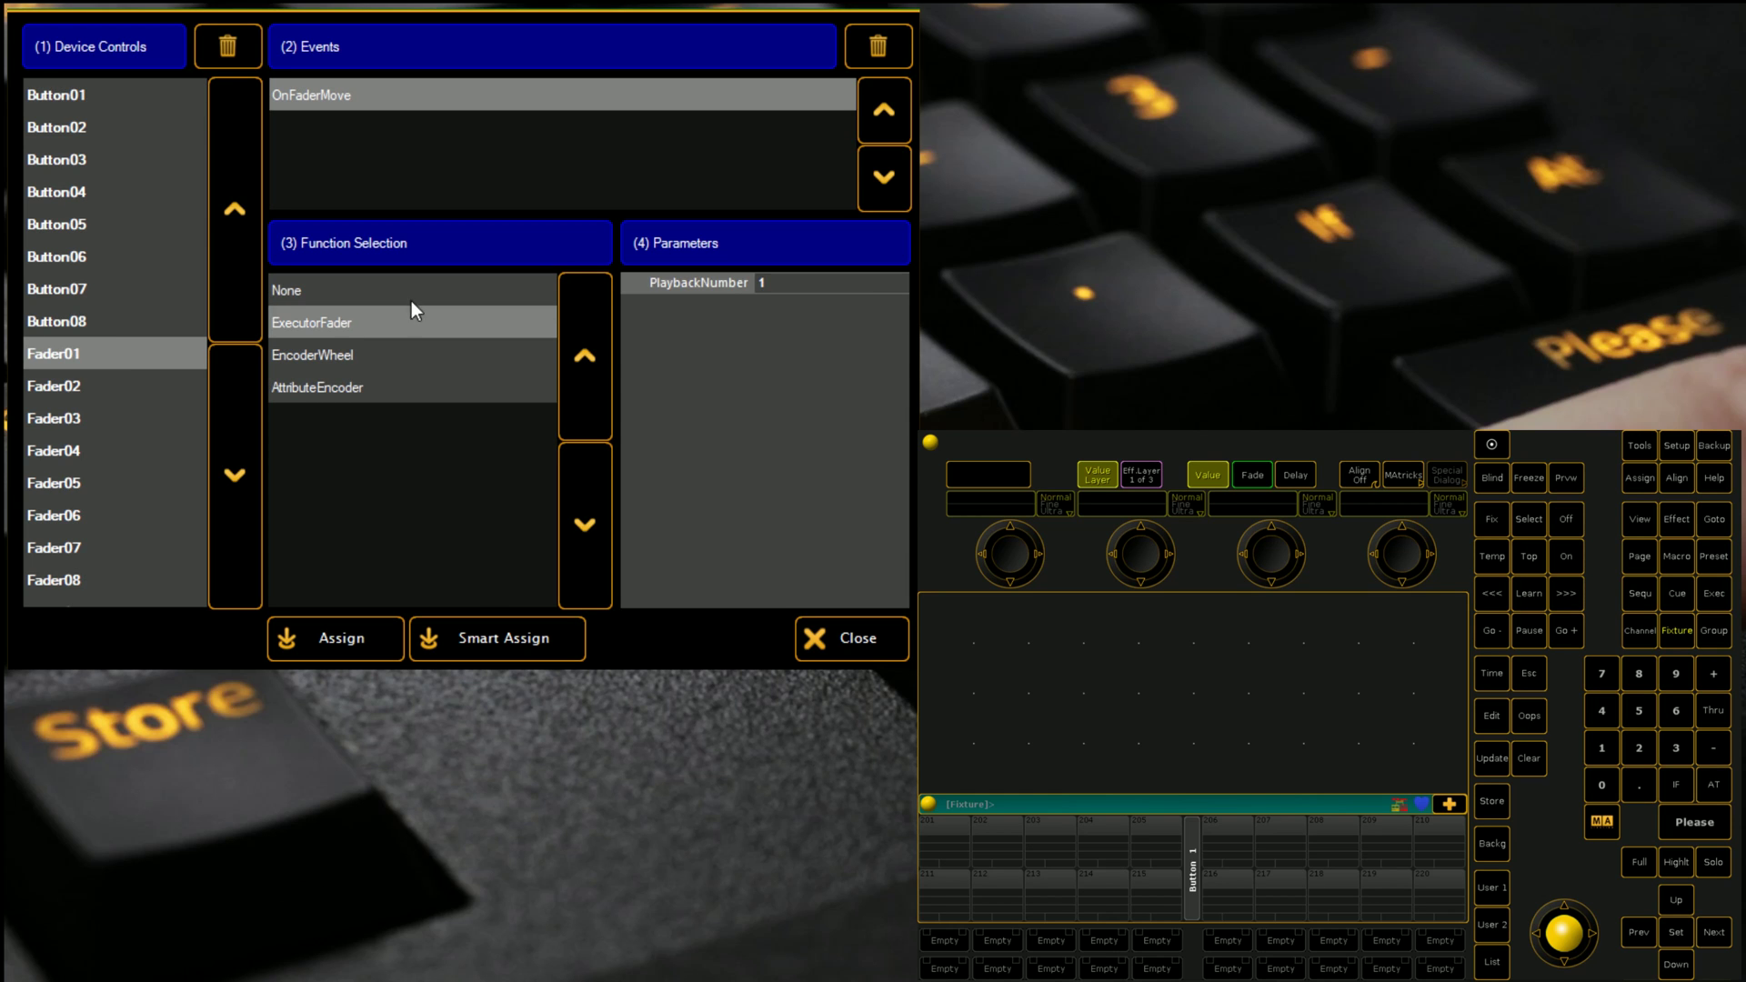
left_click(769, 289)
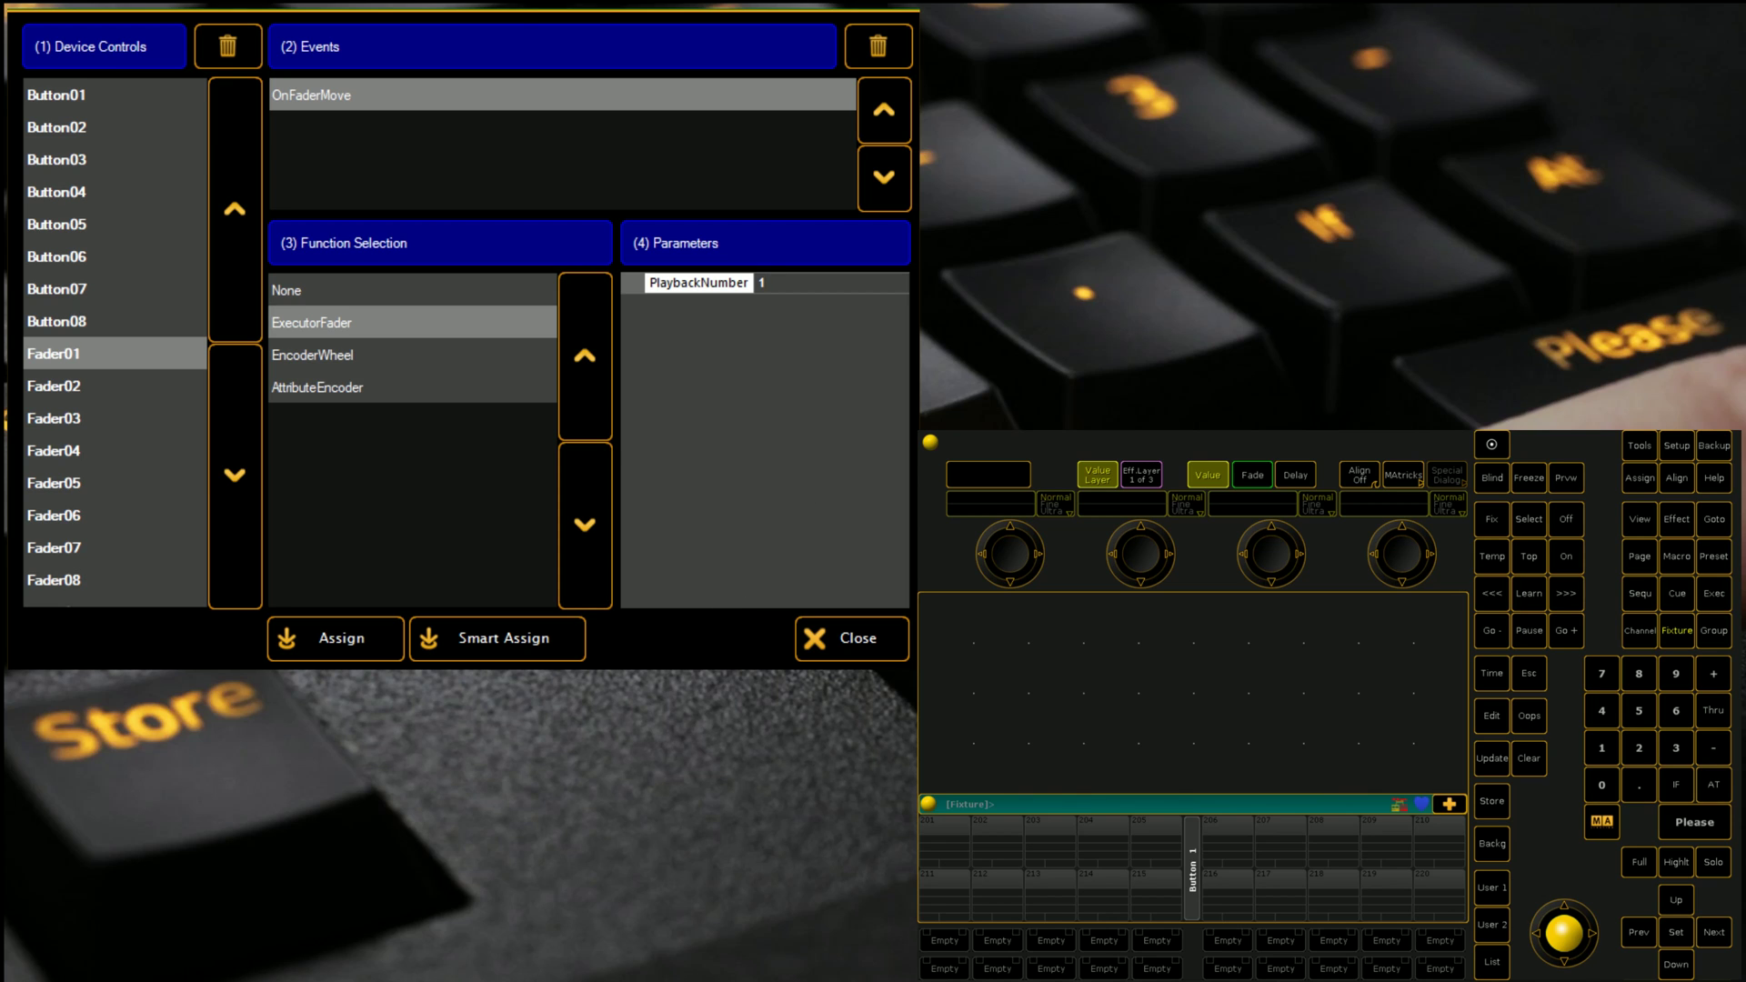
Step: Smart-assign Fader01 through Fader07 to executor faders 1–7
left_click(495, 644)
left_click(494, 644)
left_click(494, 644)
left_click(495, 644)
left_click(495, 644)
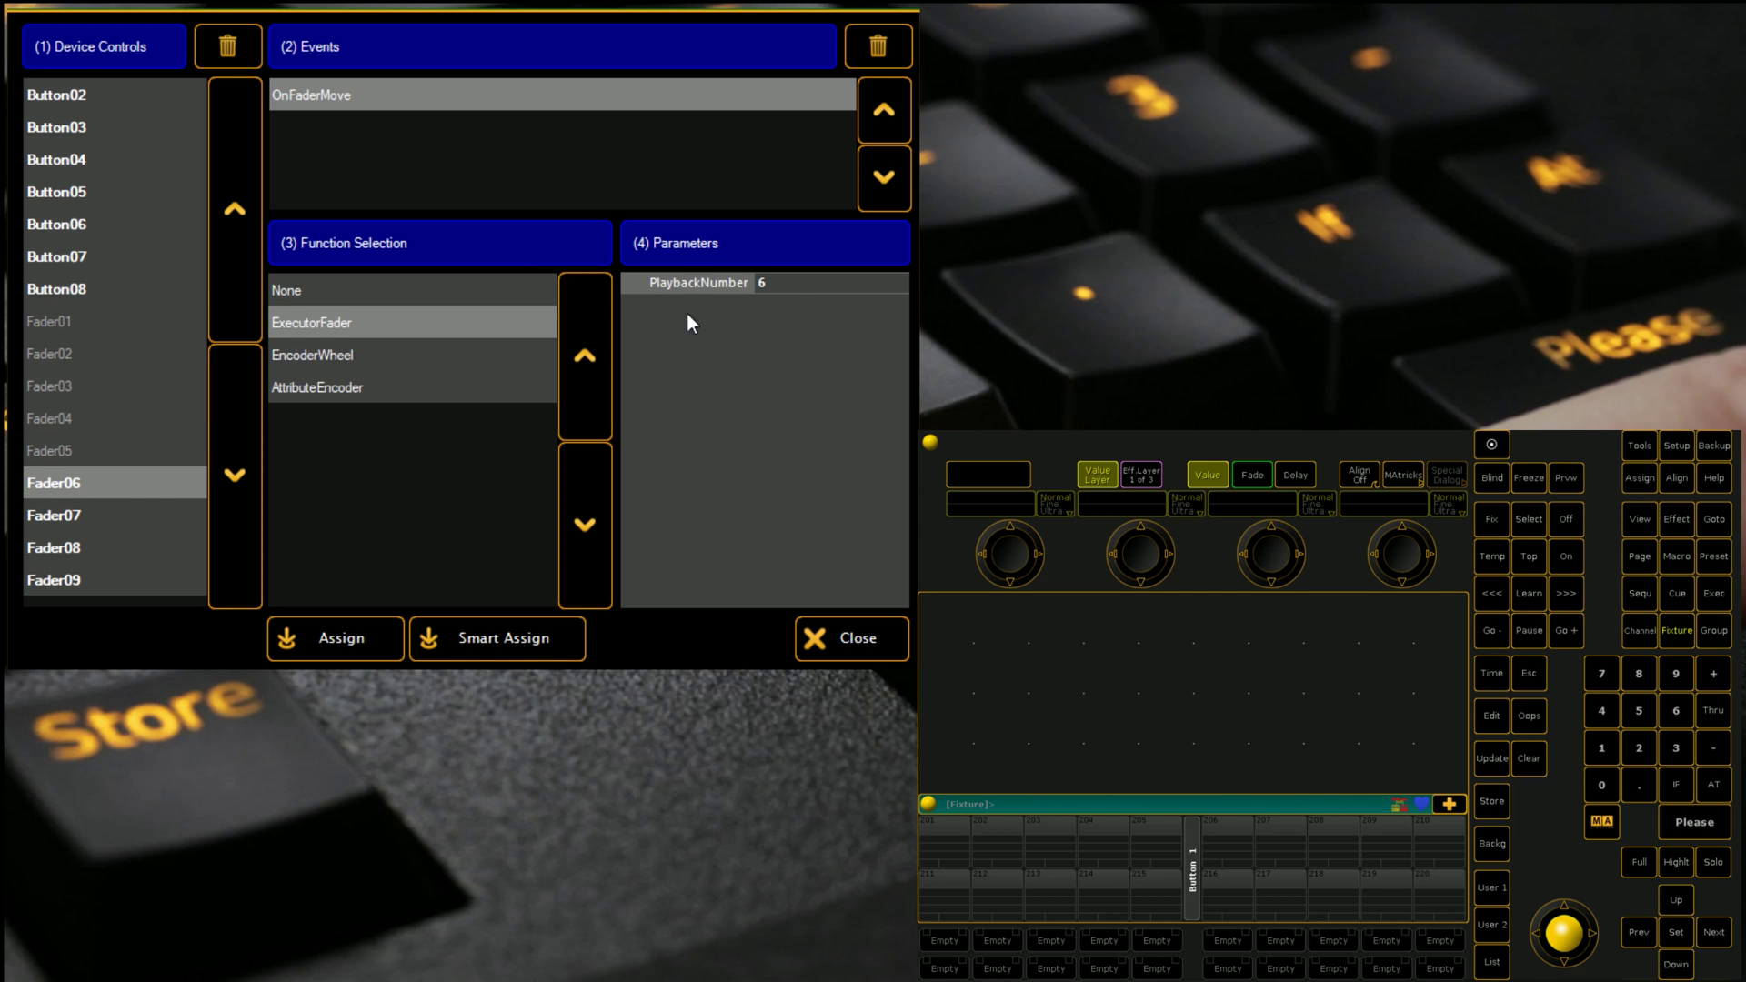
left_click(528, 642)
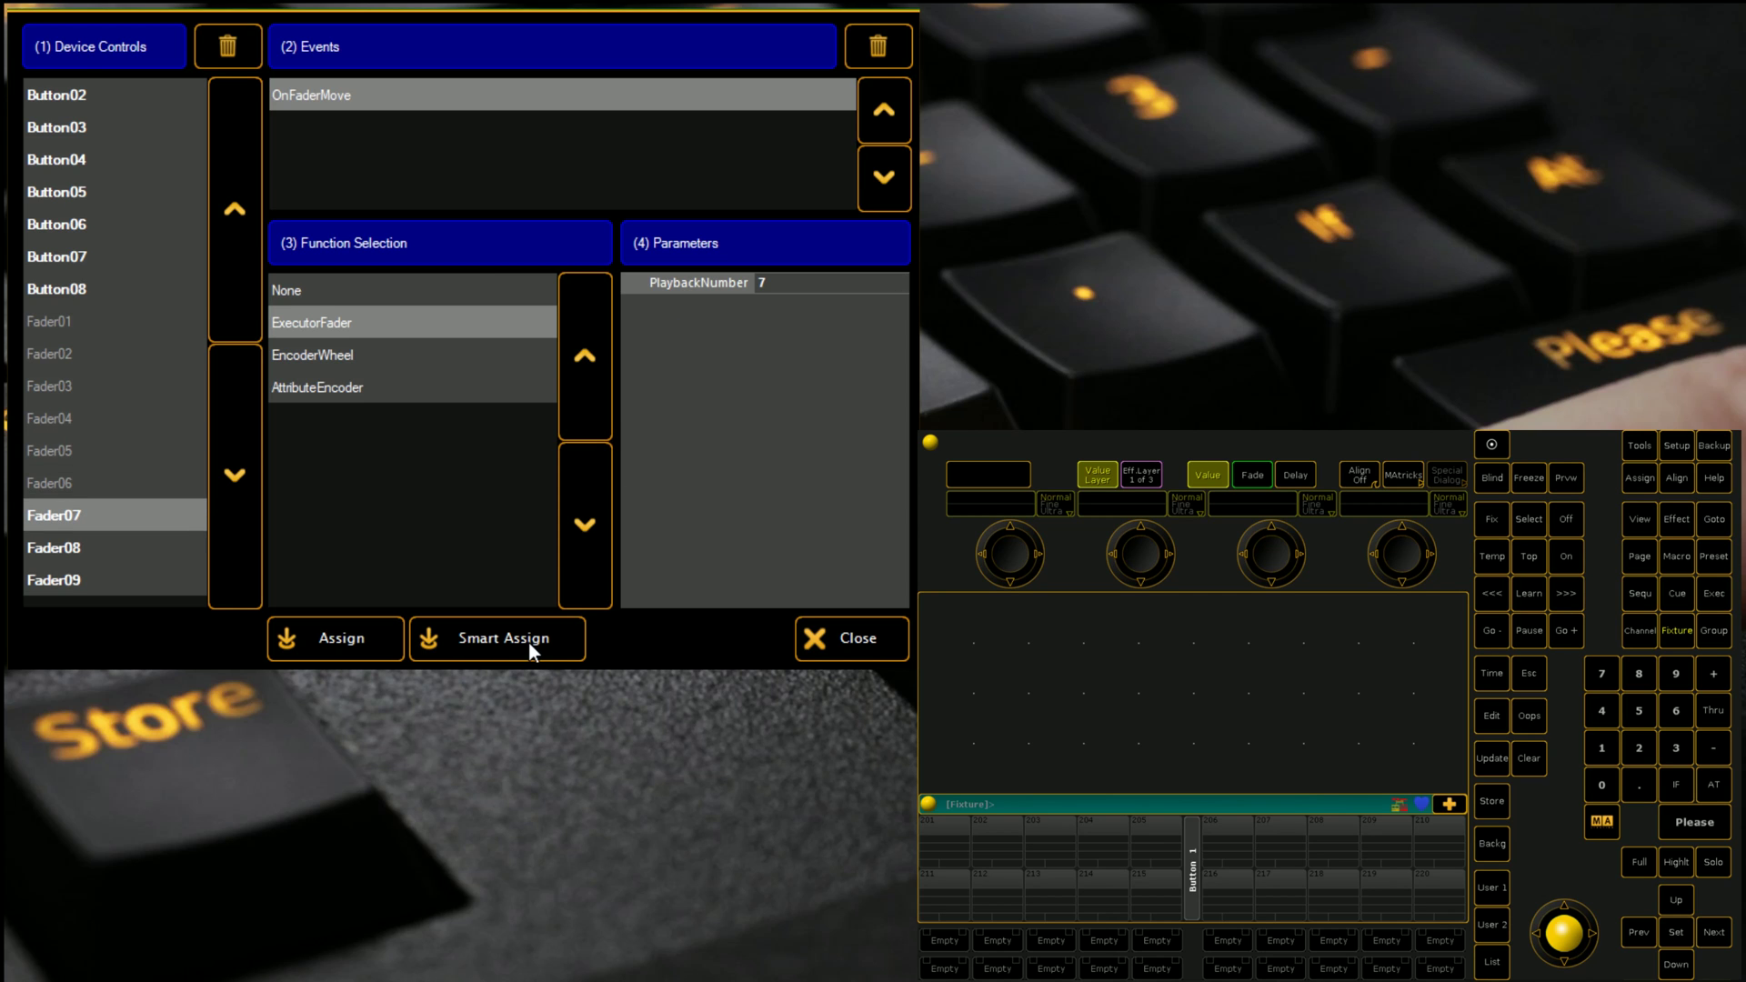
left_click(528, 641)
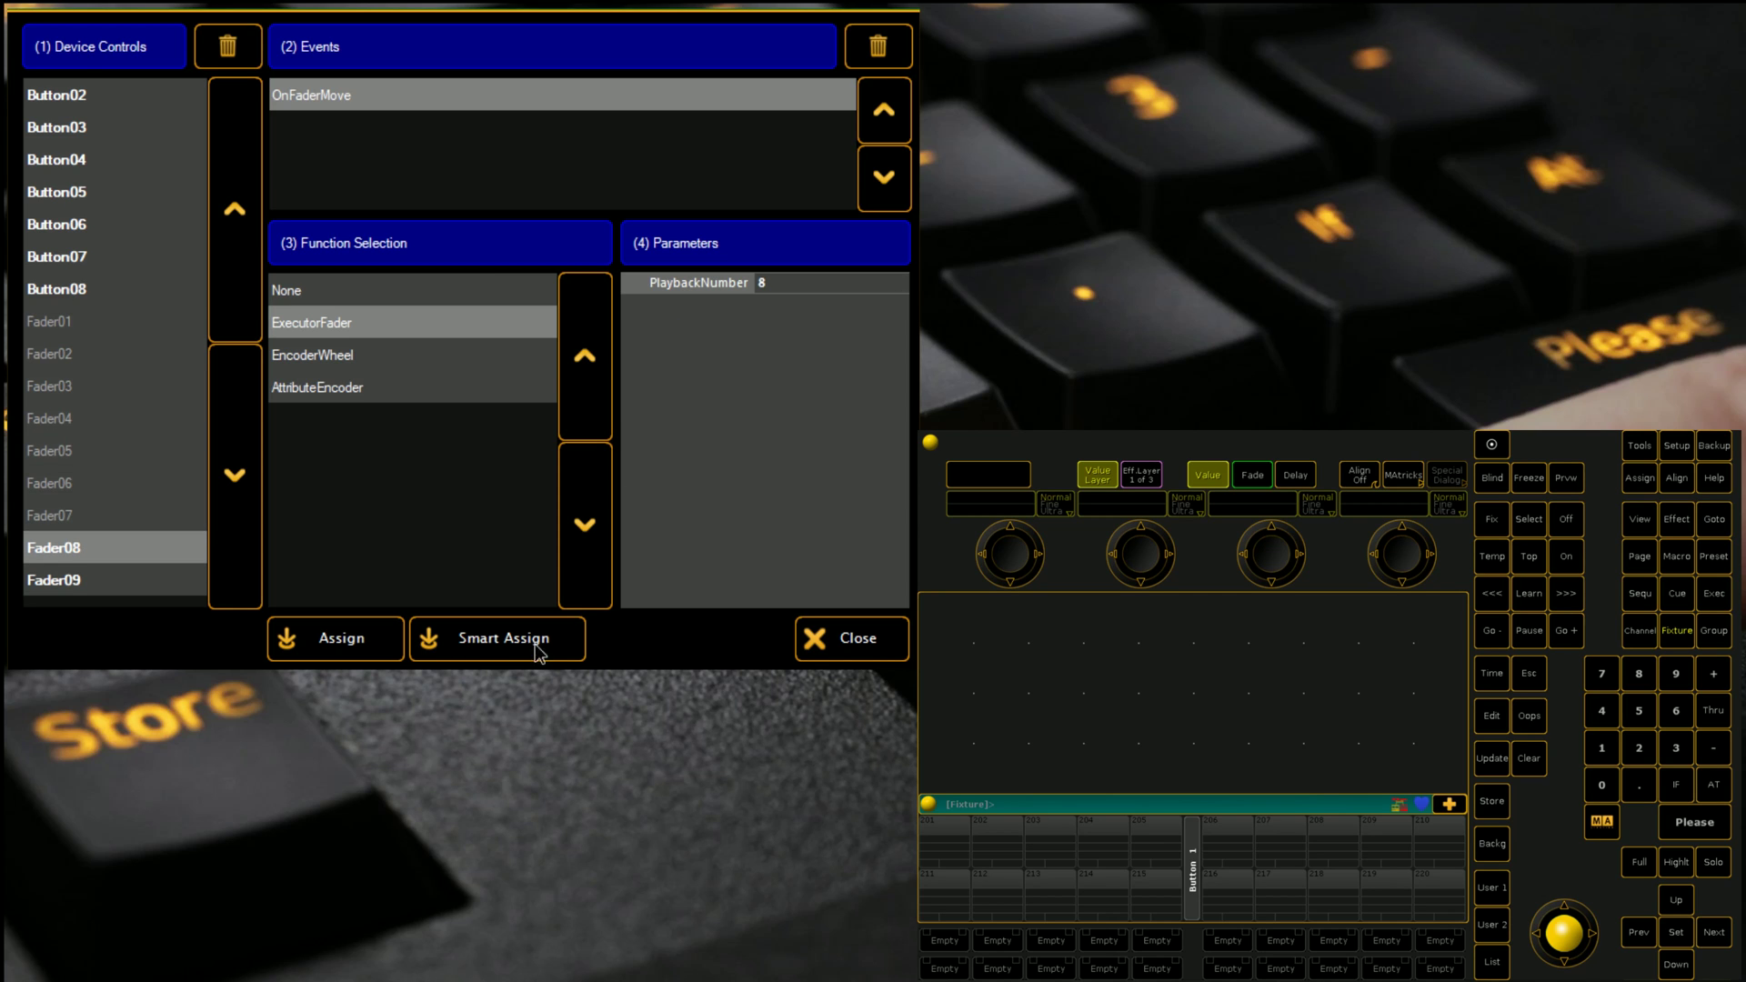
Step: Assign Fader08–09 to executors 8 and 9, and make Button01's press hold executor 101
left_click(539, 652)
left_click(536, 644)
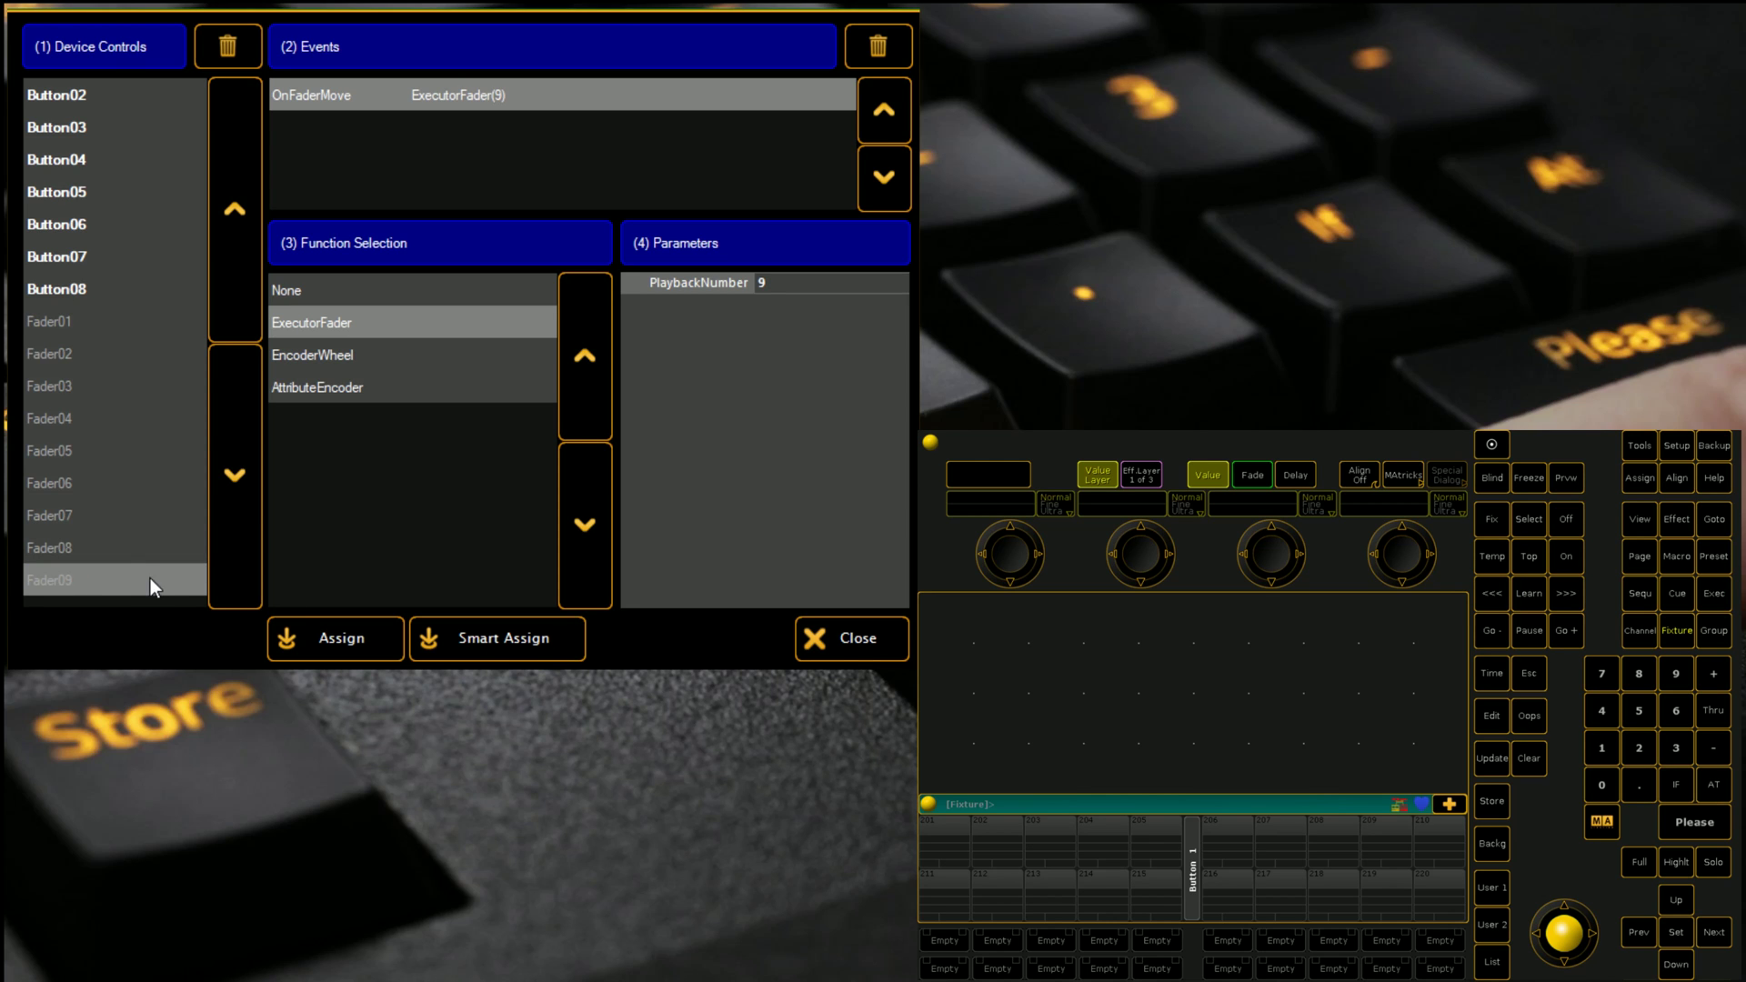
left_click(63, 93)
left_click(78, 96)
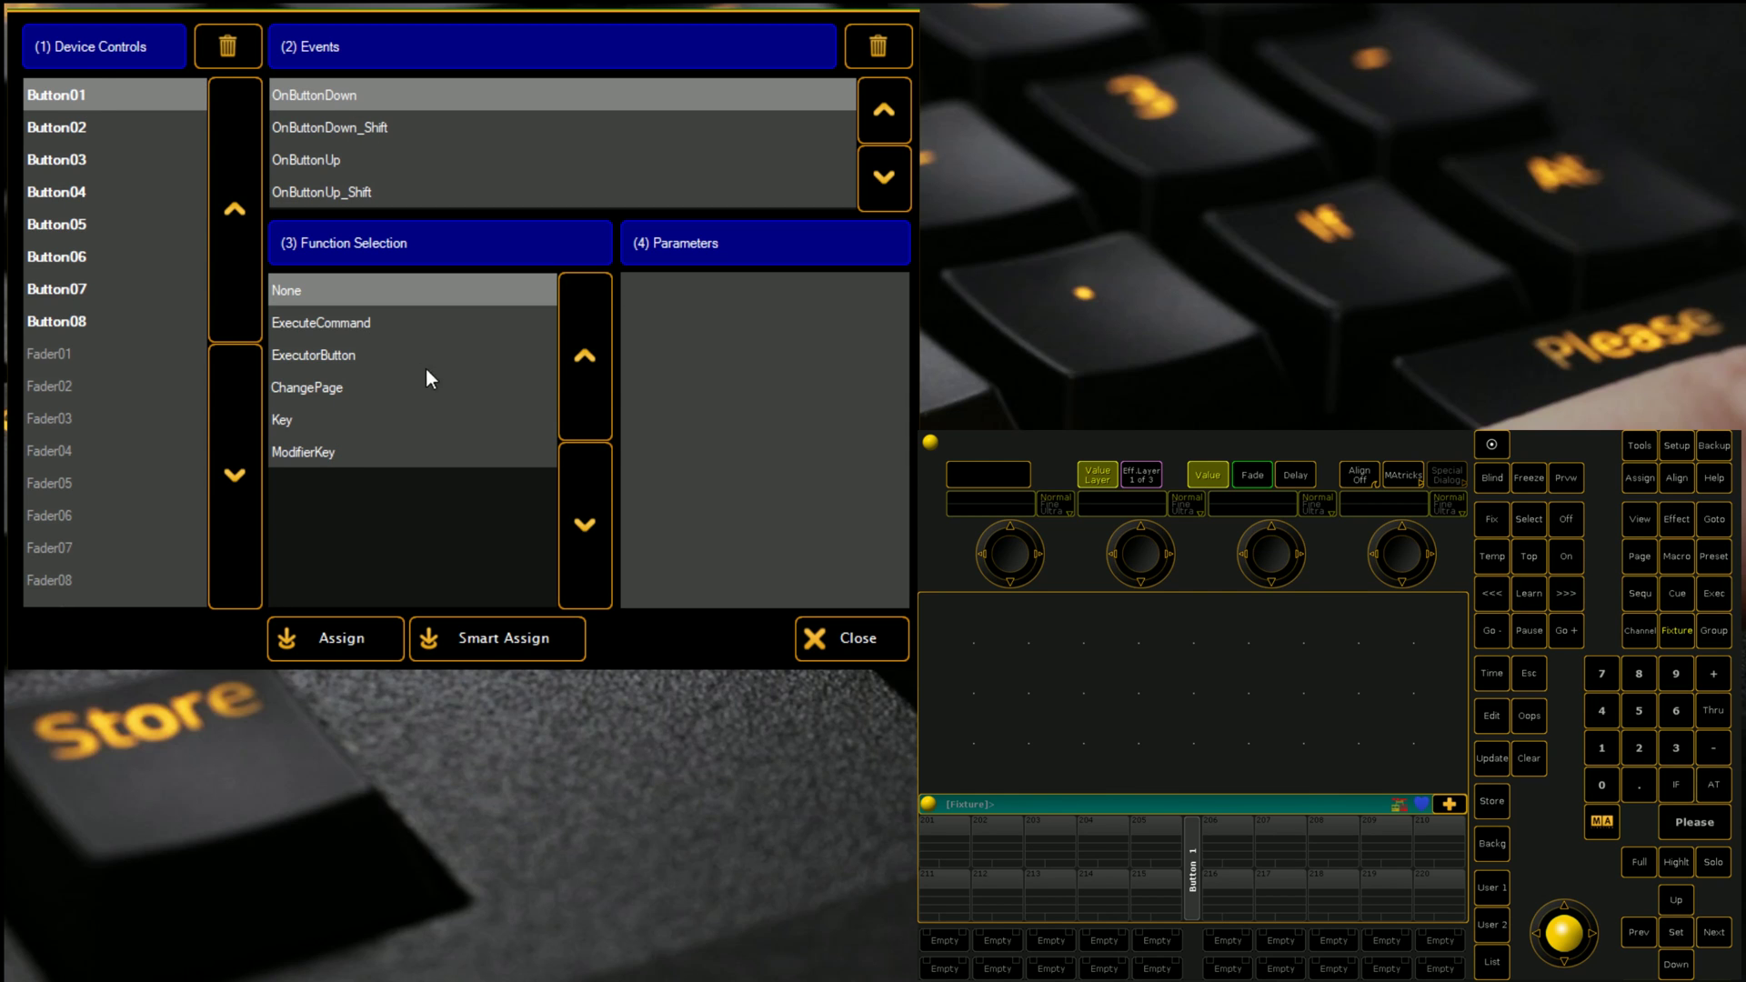
left_click(318, 356)
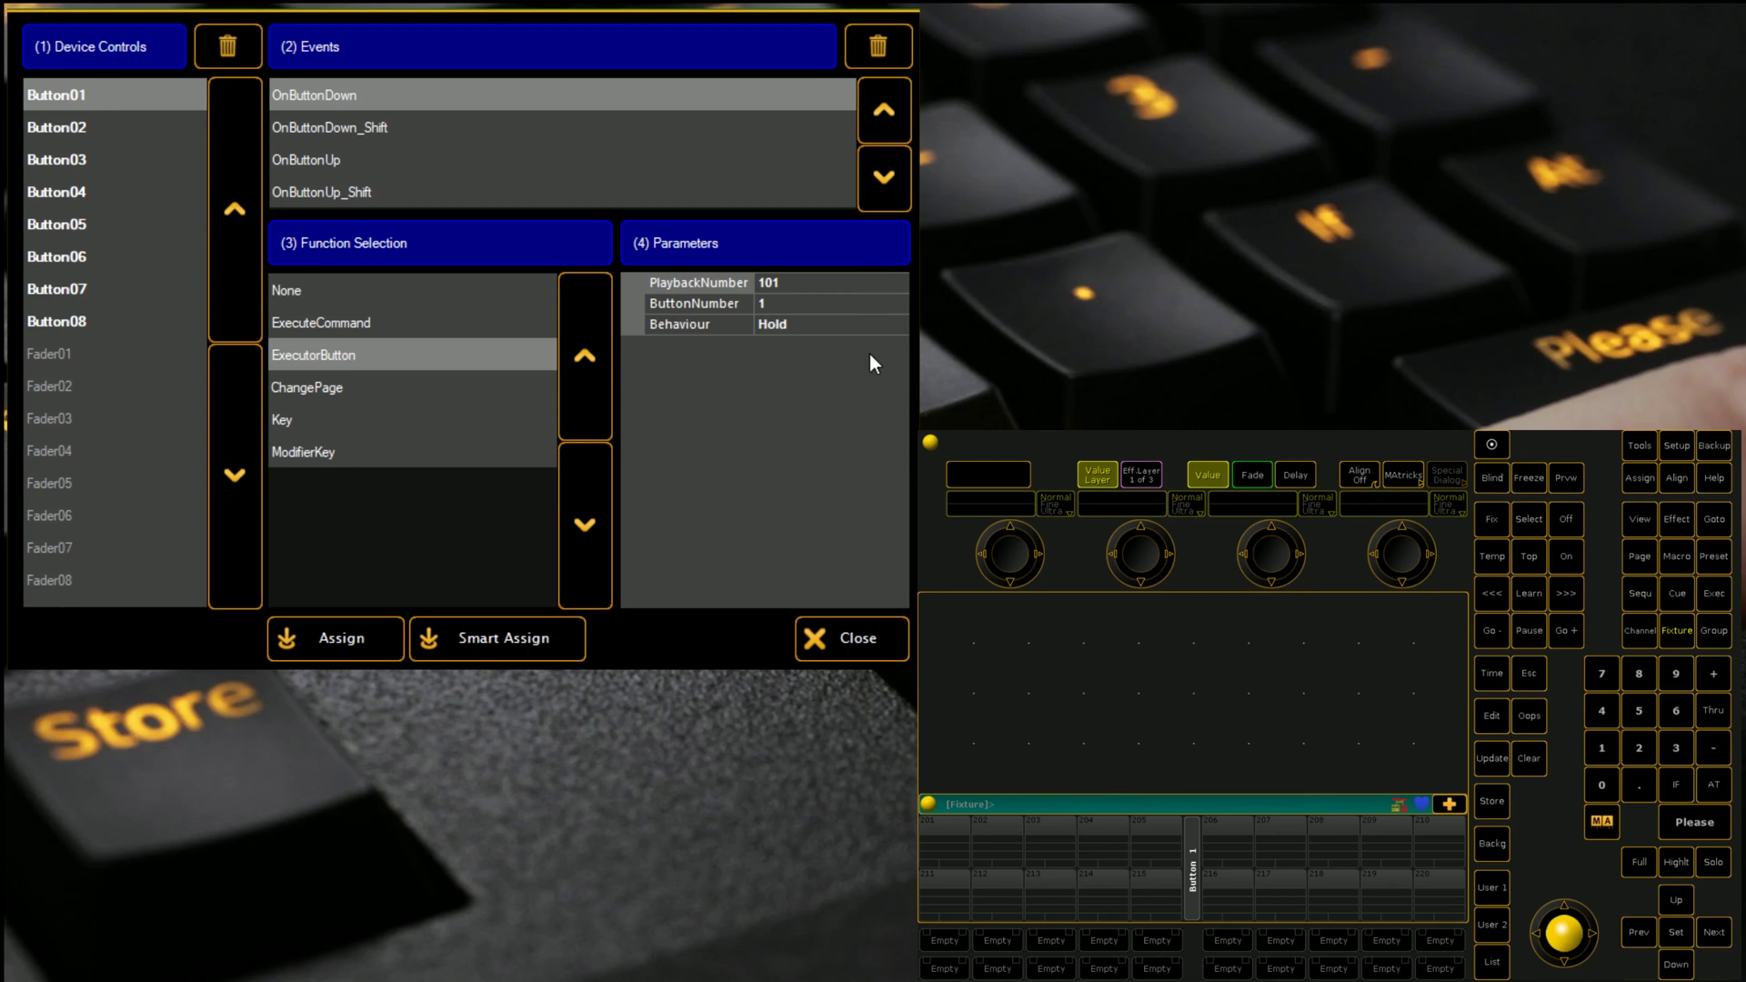
left_click(794, 335)
left_click(898, 328)
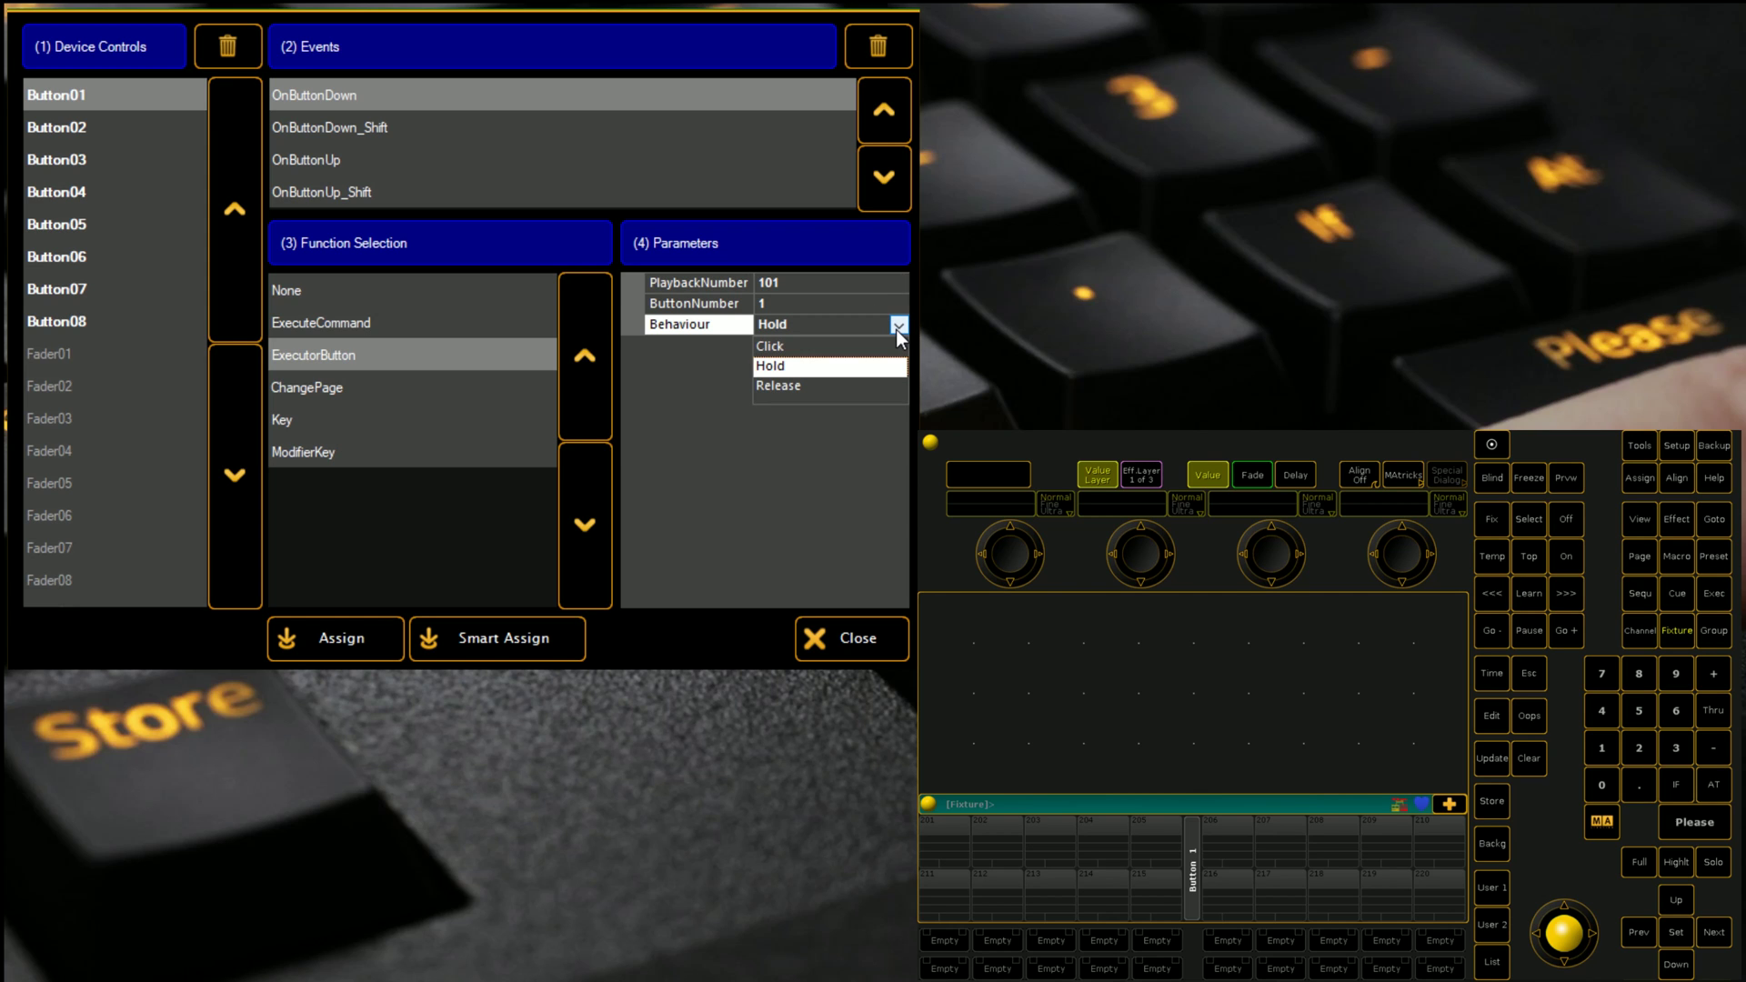
left_click(897, 329)
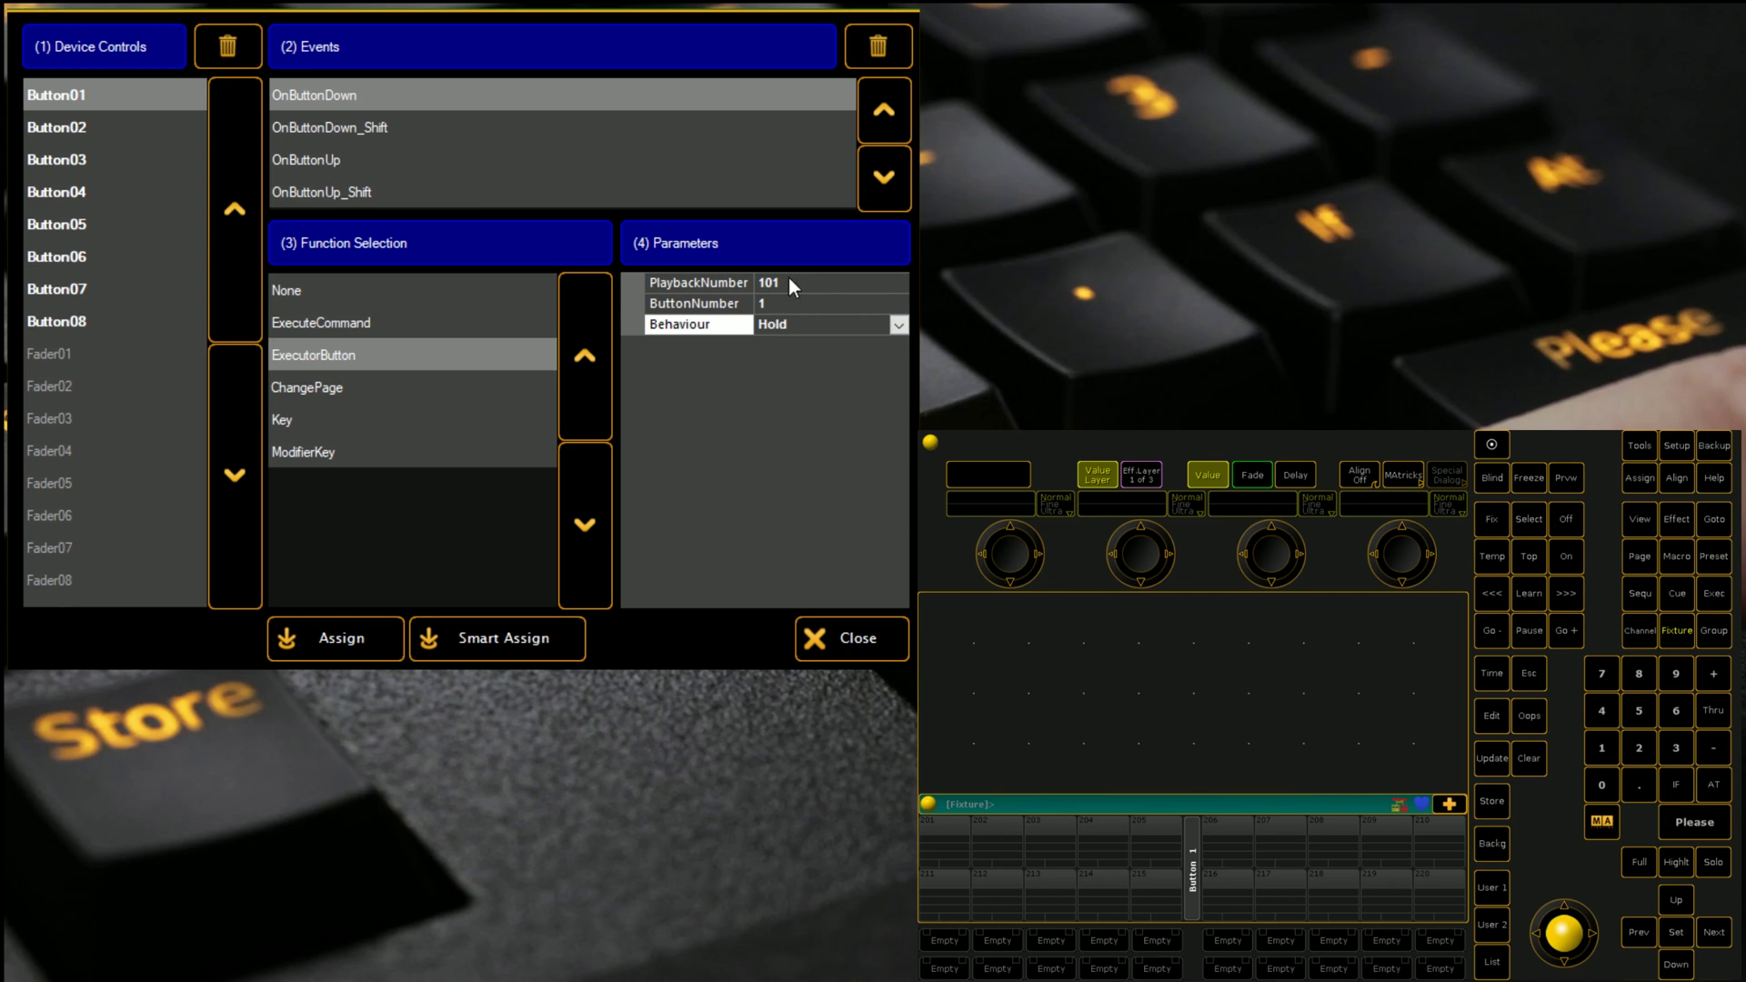
left_click(493, 642)
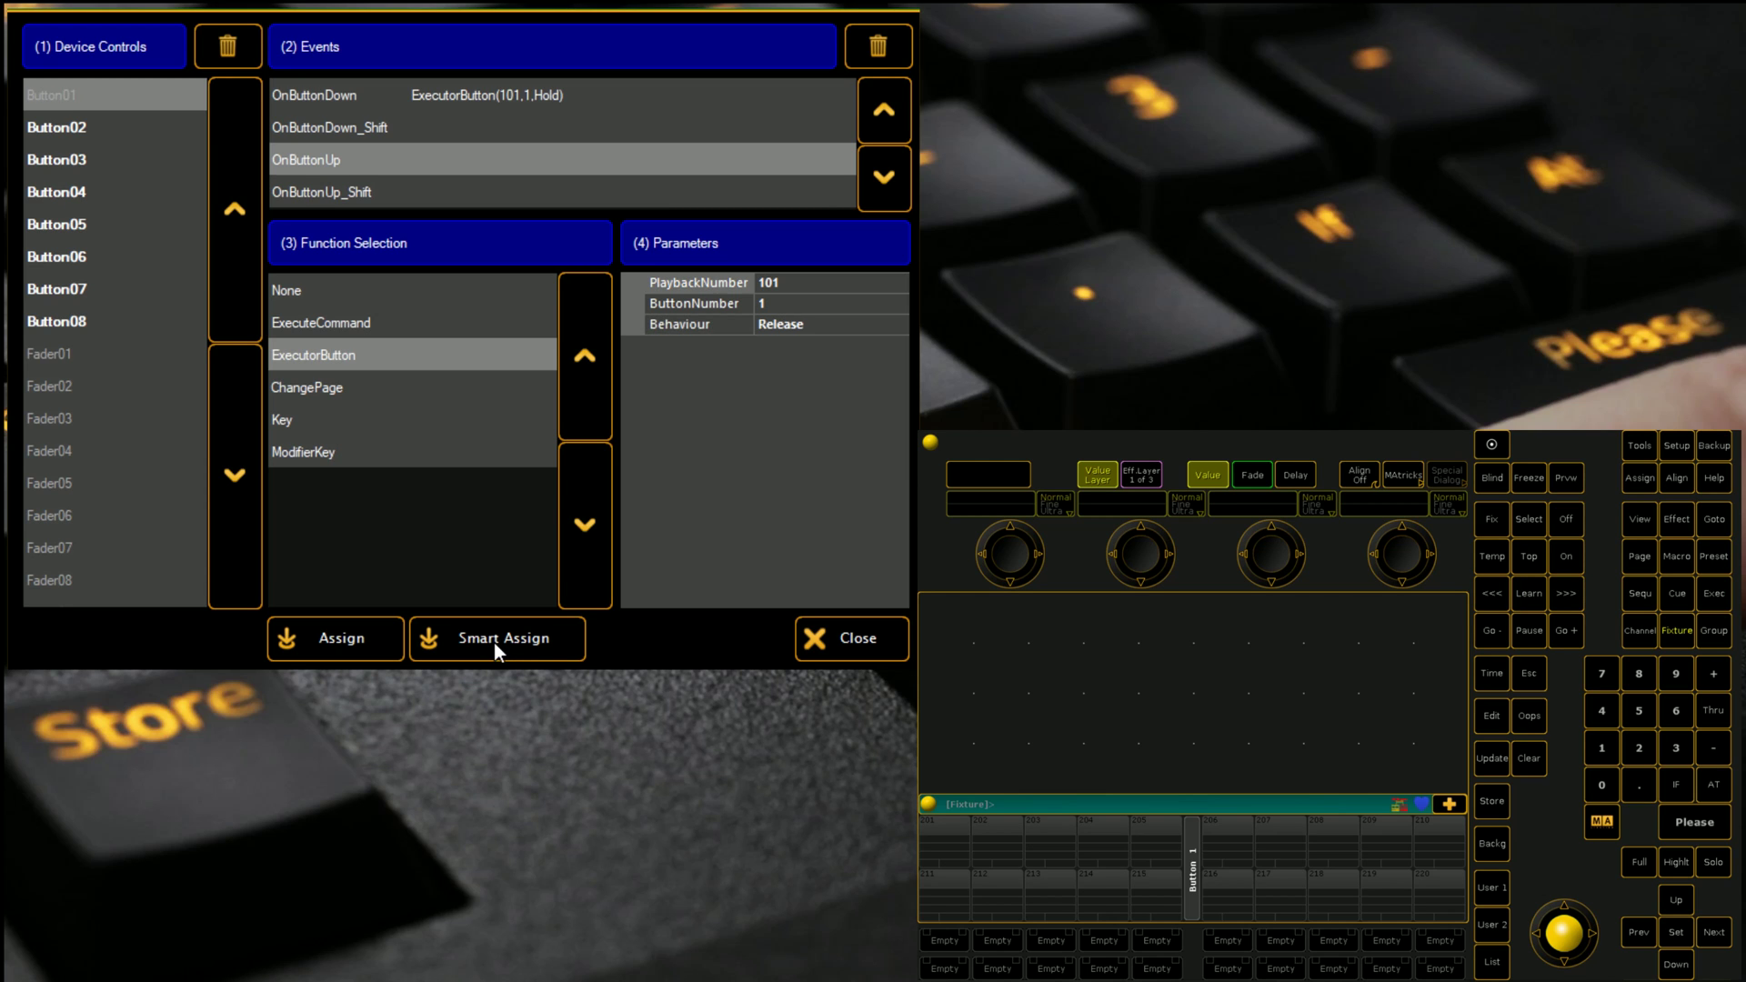
Step: Set Button01's OnButtonUp to release executor 101, and smart-assign Button02's release to 102
left_click(65, 136)
left_click(130, 95)
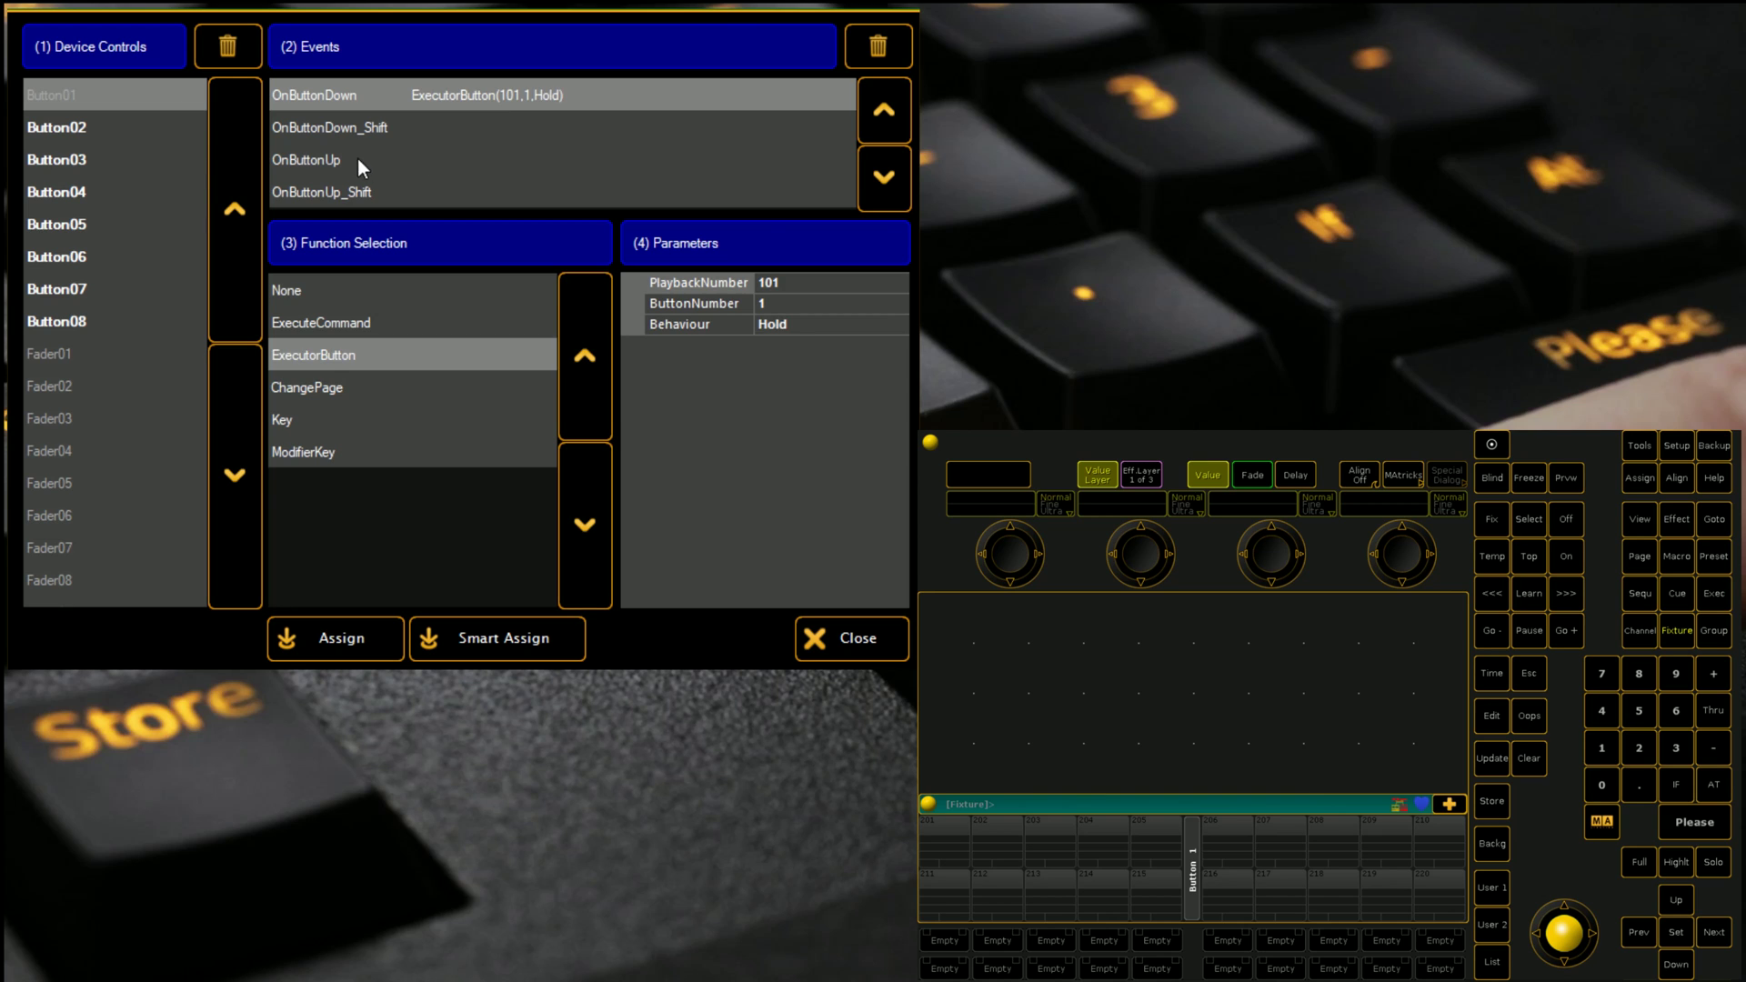
left_click(357, 158)
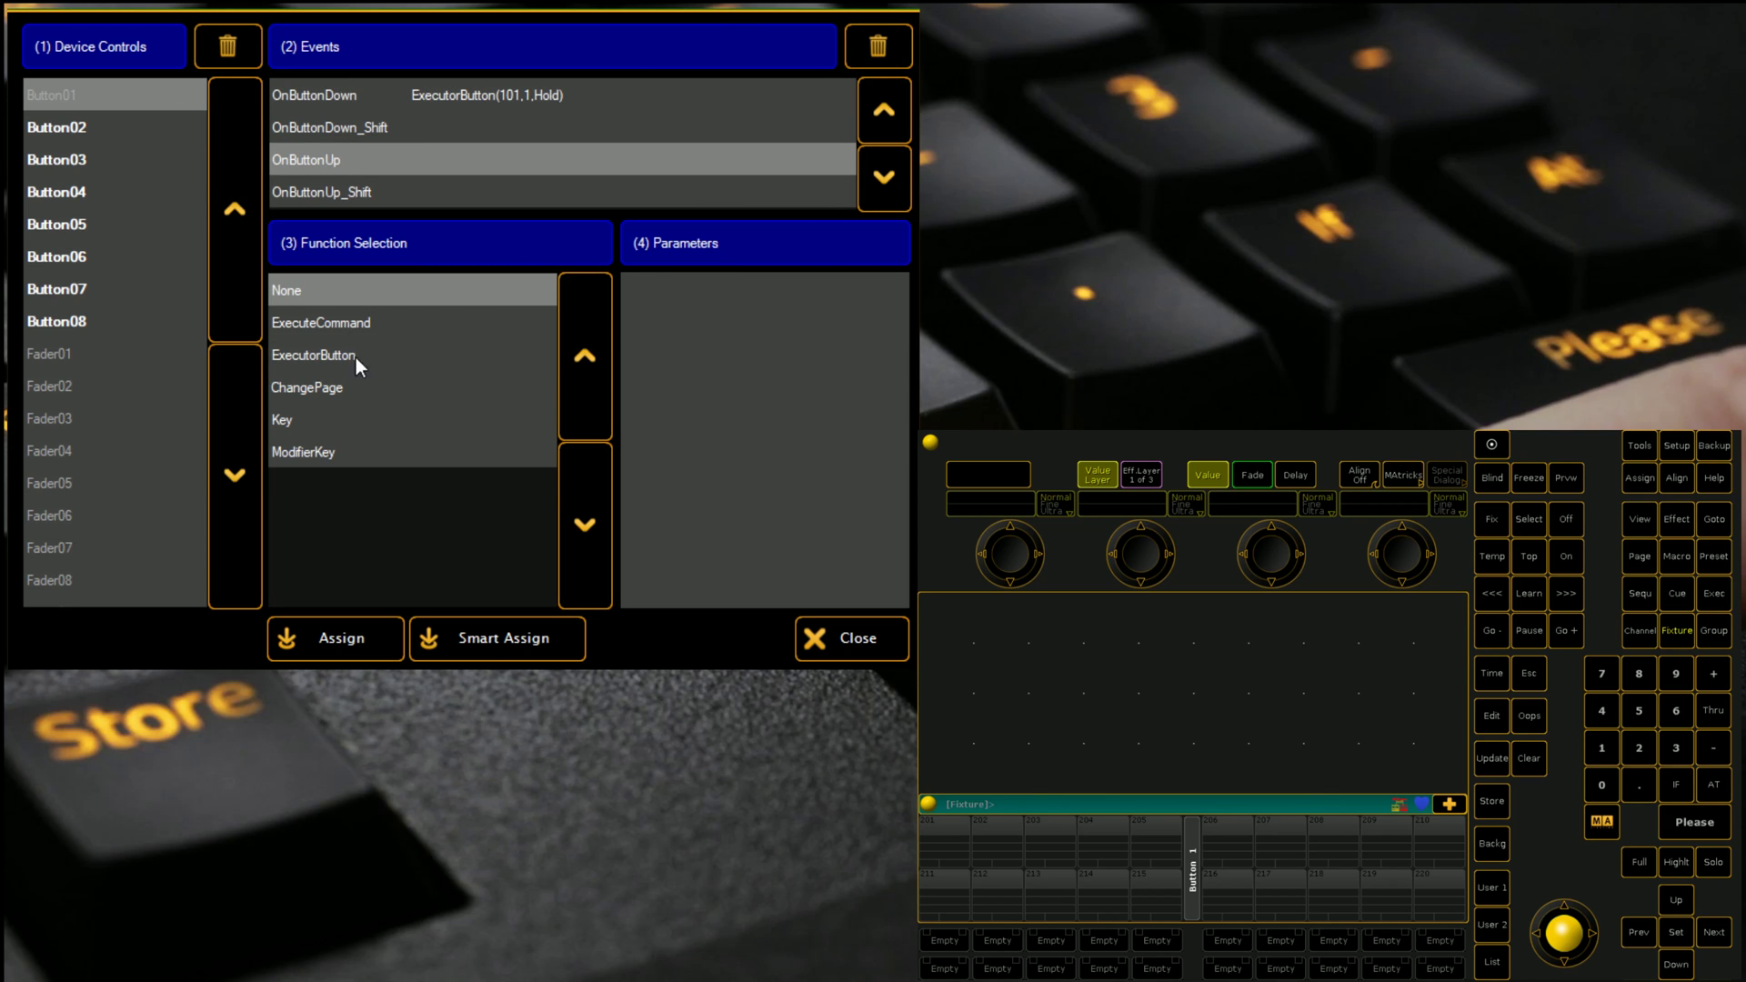
left_click(326, 362)
left_click(798, 326)
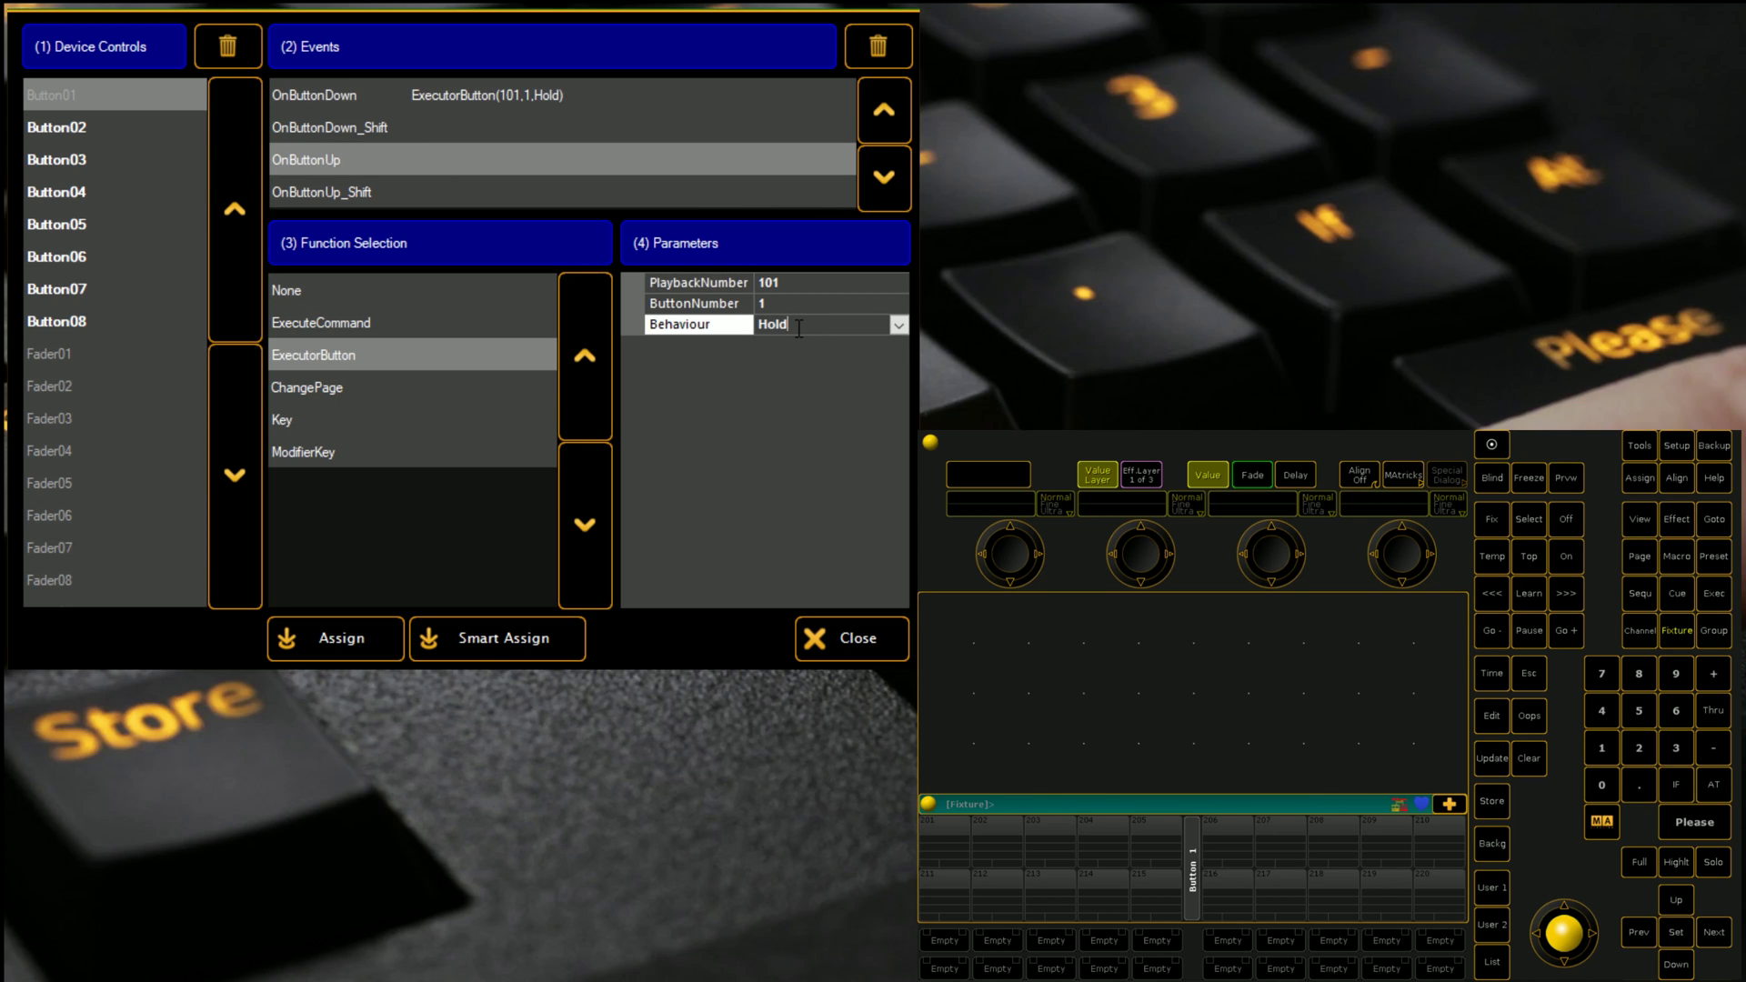
left_click(898, 324)
left_click(818, 383)
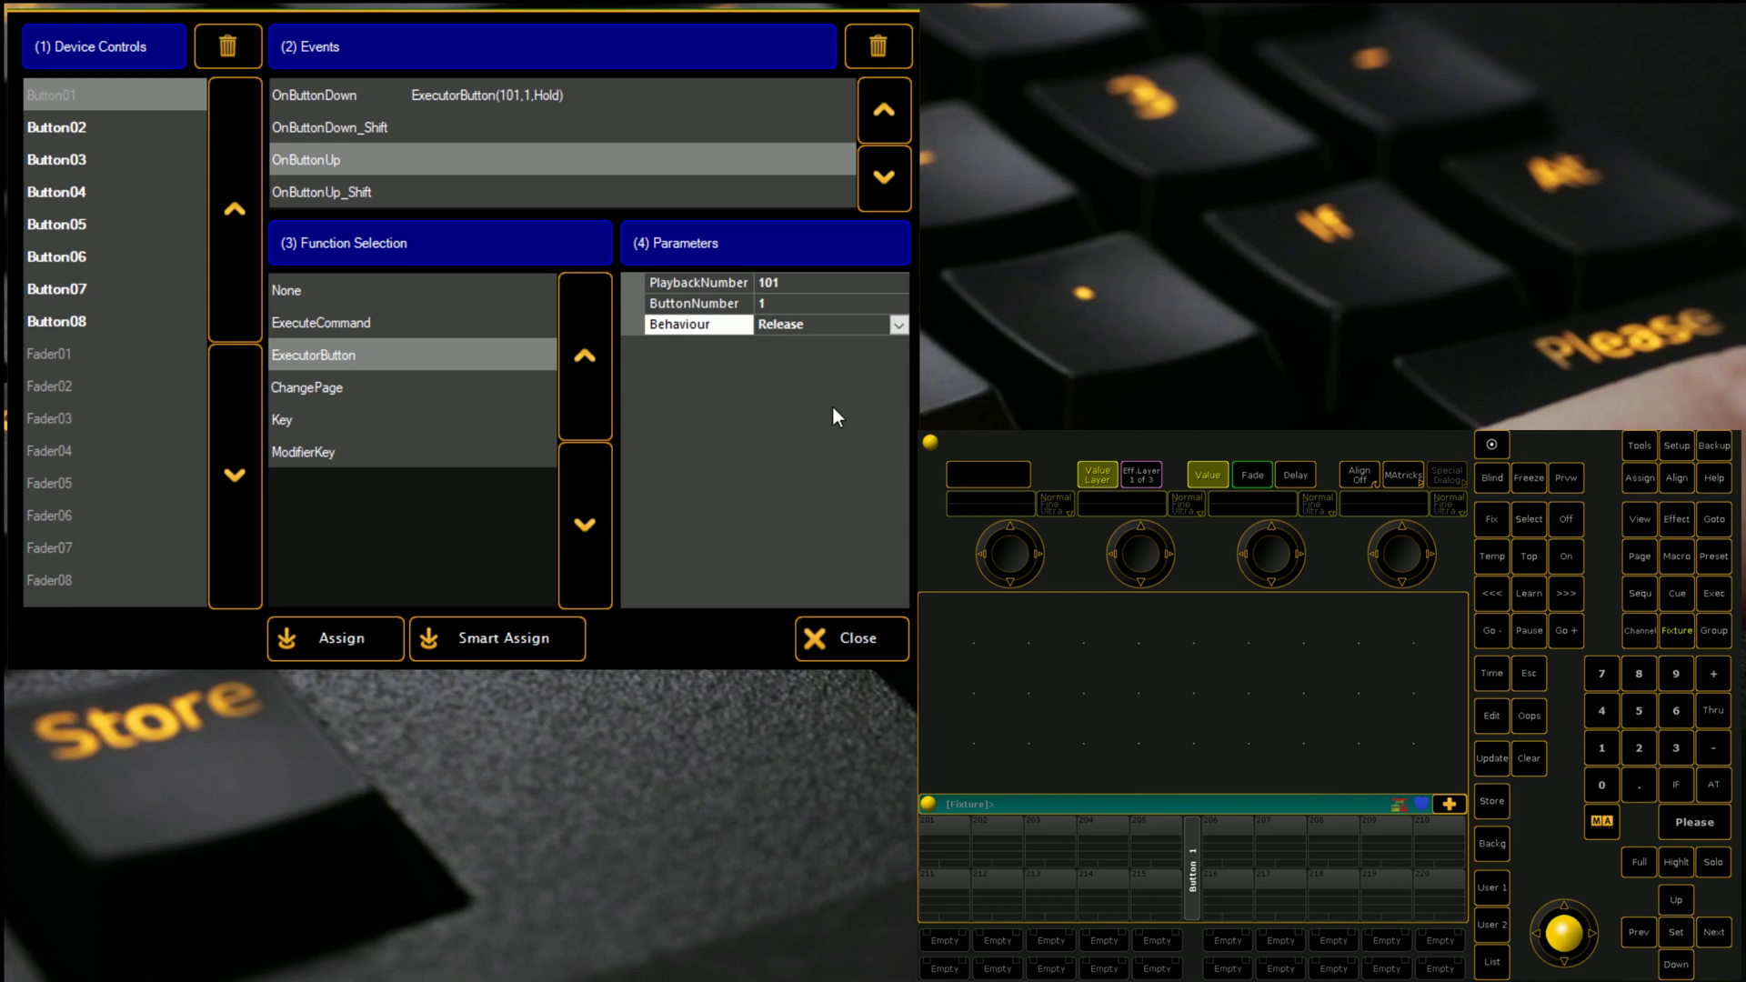
left_click(489, 647)
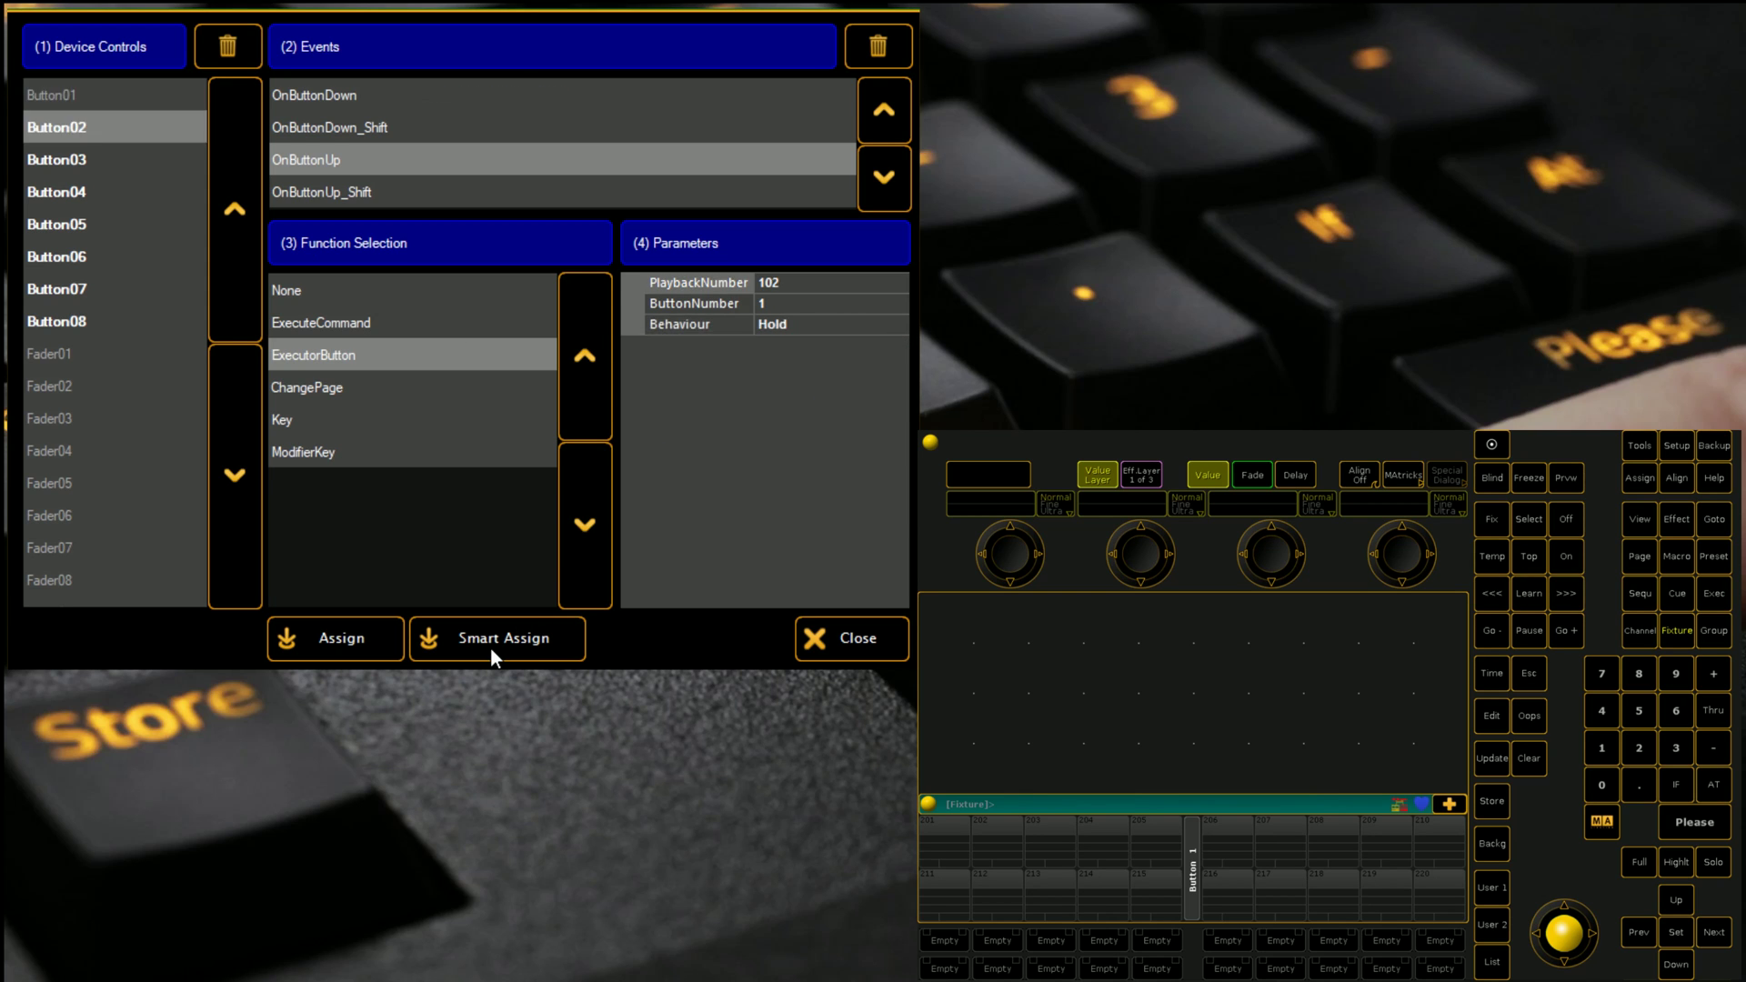
left_click(489, 647)
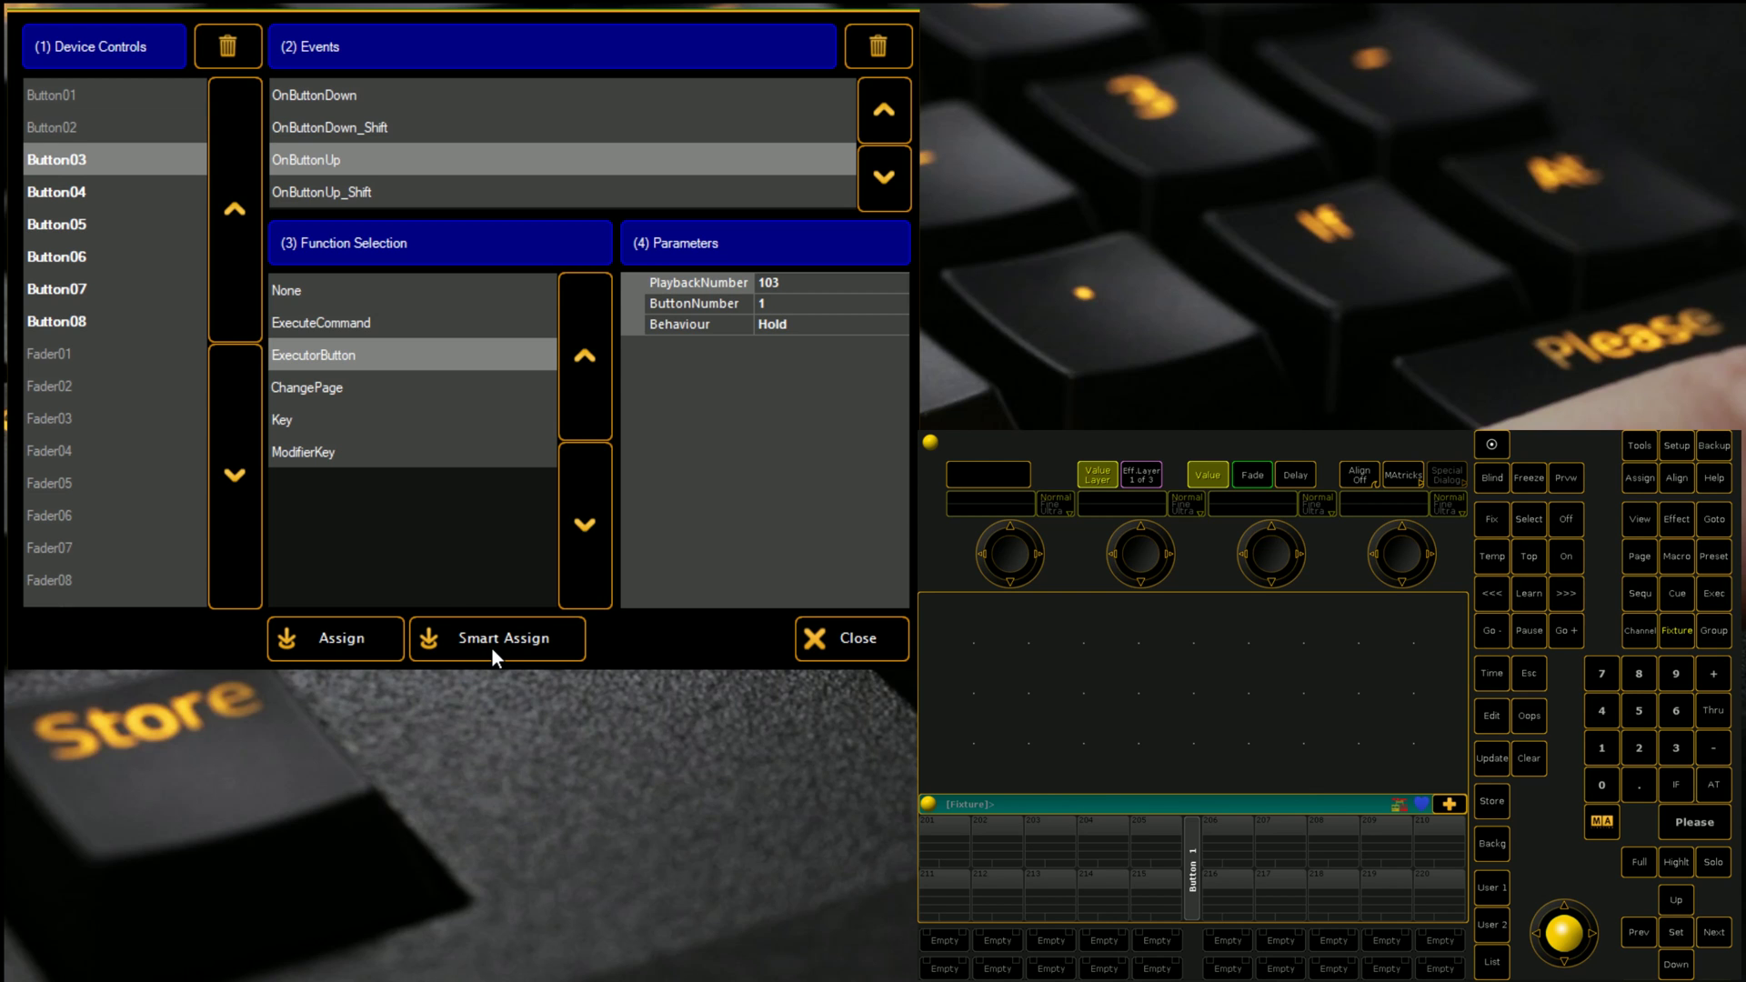
Step: Make Button02's press an ExecutorButton action with playback number 102
left_click(76, 128)
left_click(395, 93)
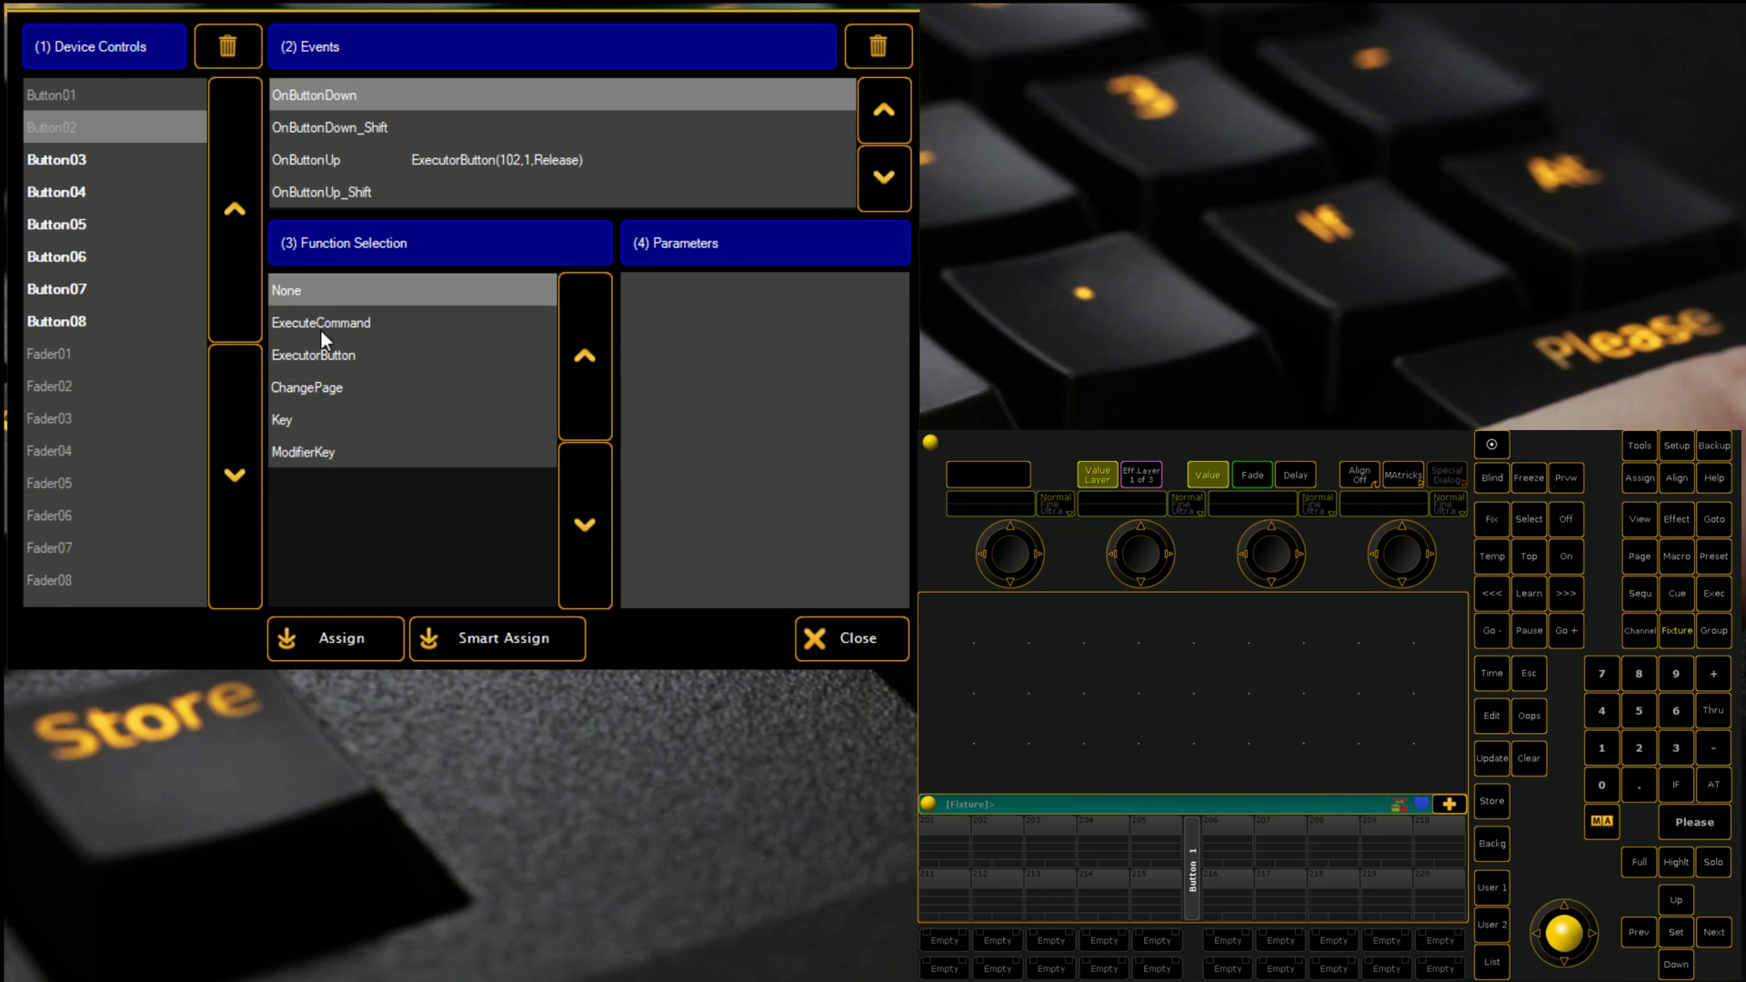
left_click(319, 355)
left_click(809, 329)
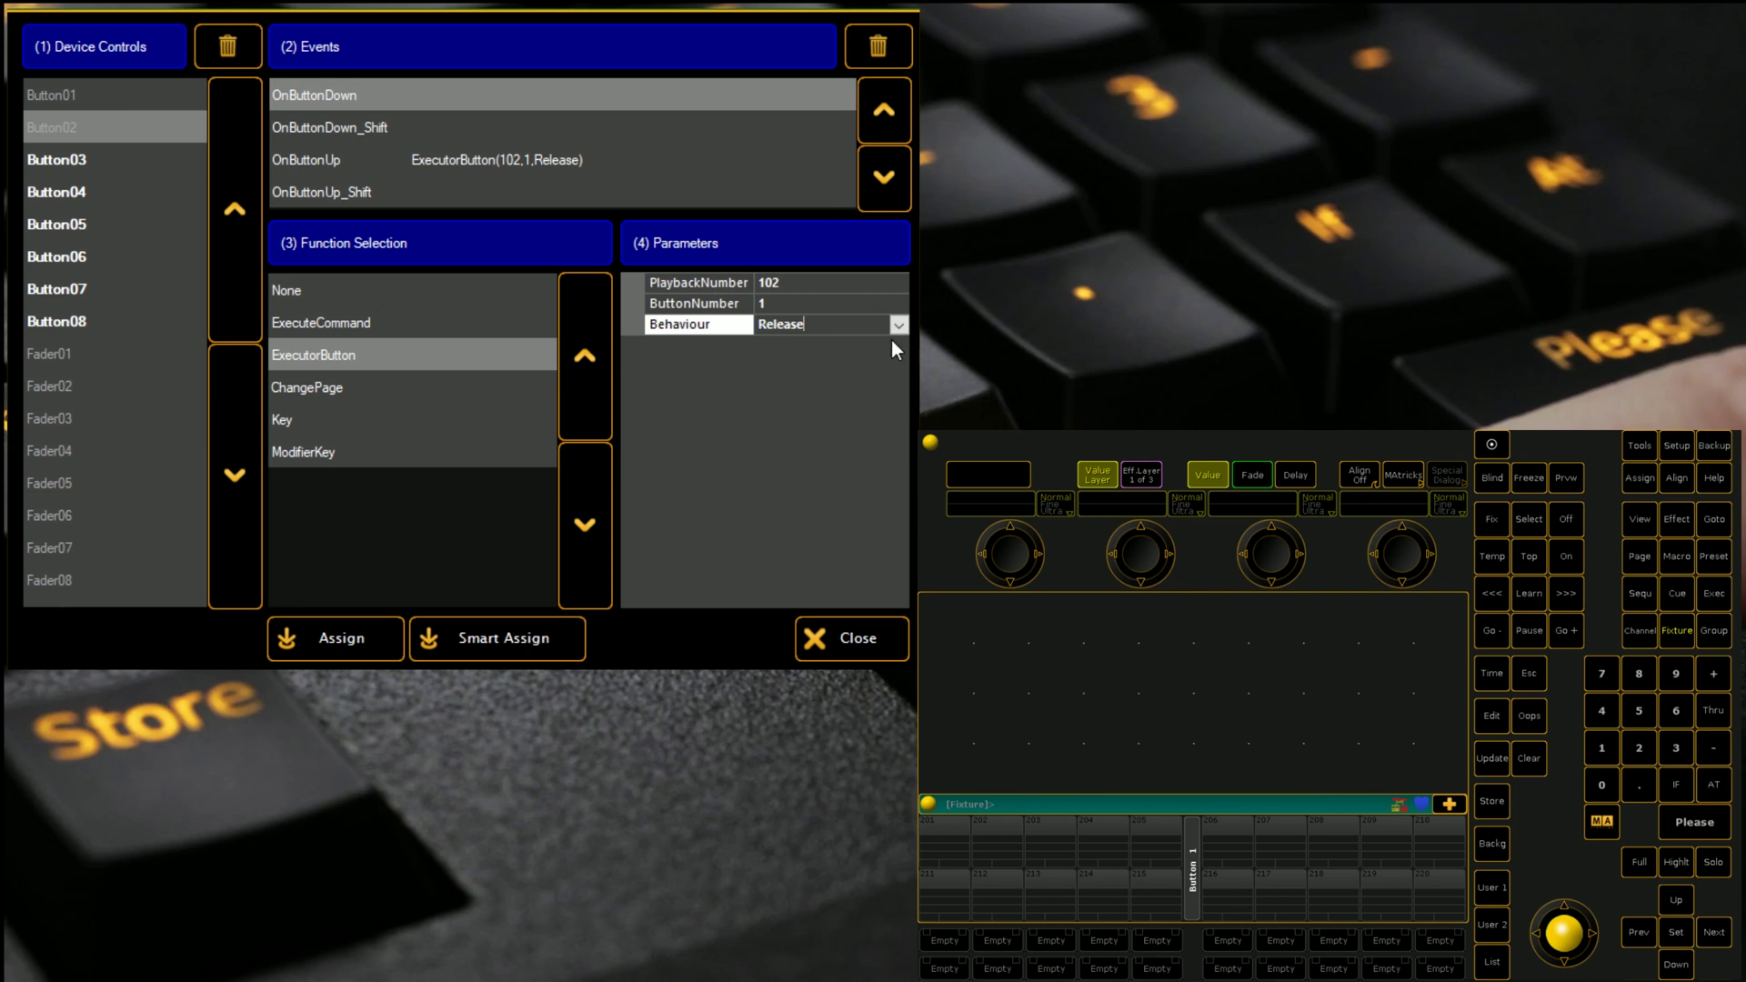
left_click(898, 325)
left_click(787, 347)
left_click(35, 91)
left_click(91, 135)
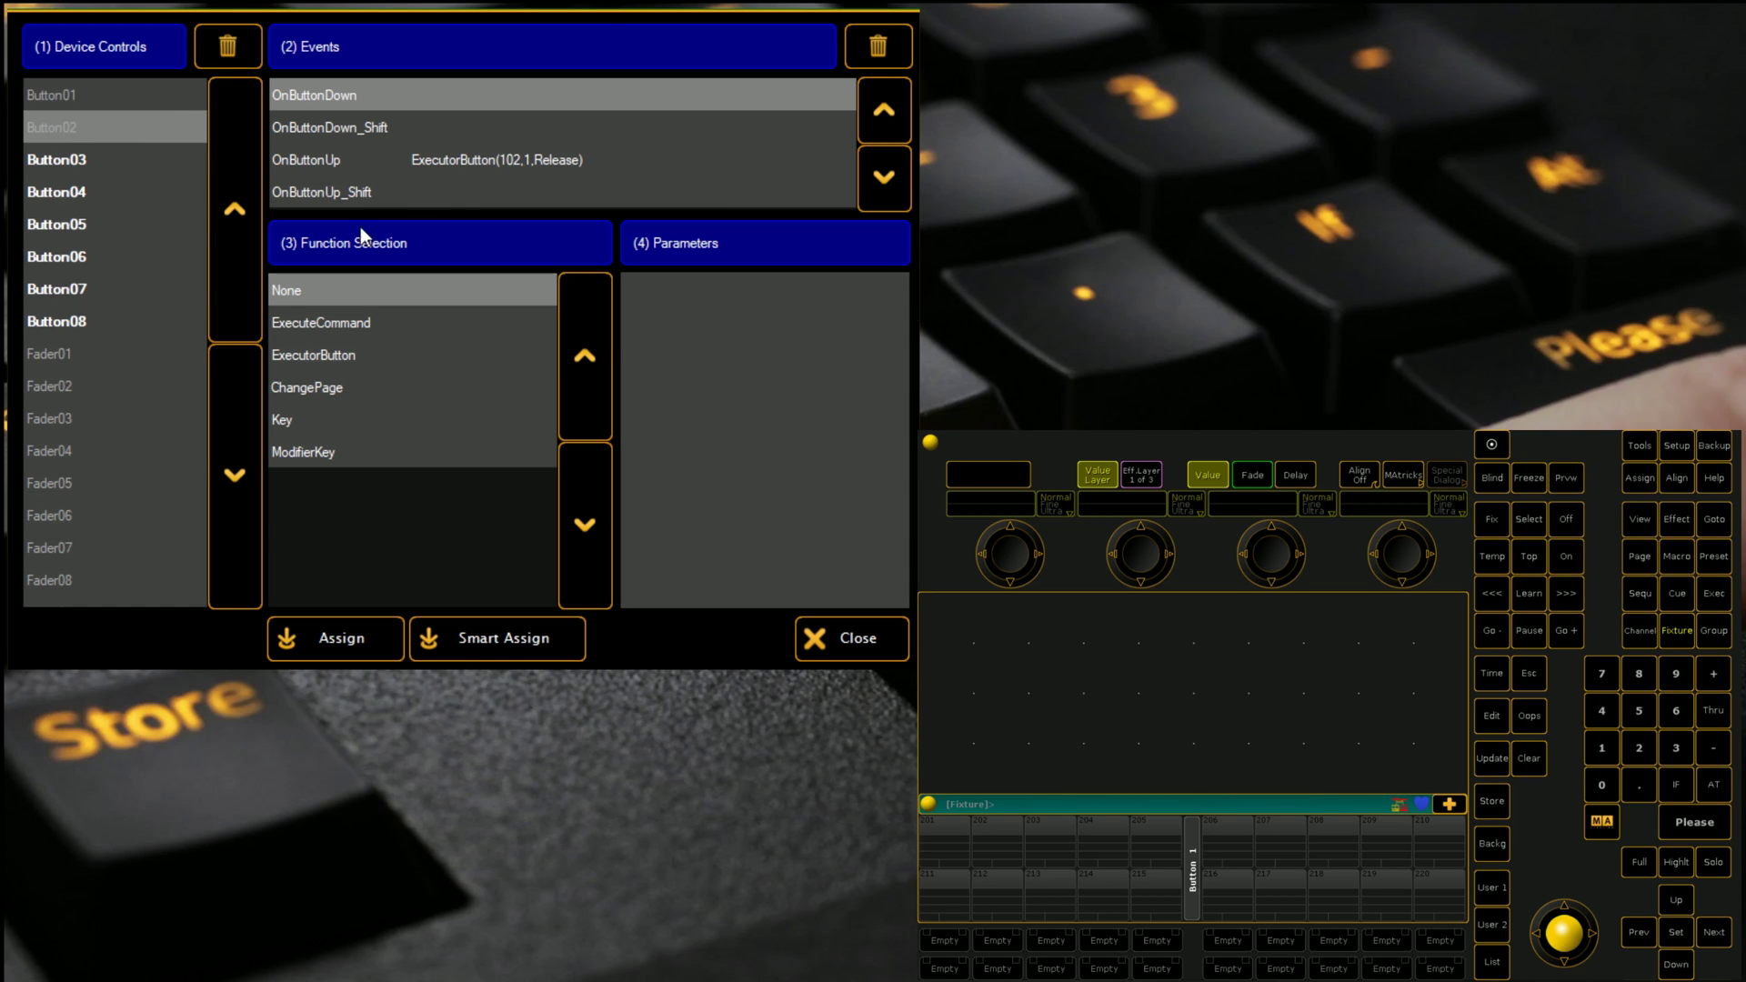
left_click(338, 354)
left_click(820, 325)
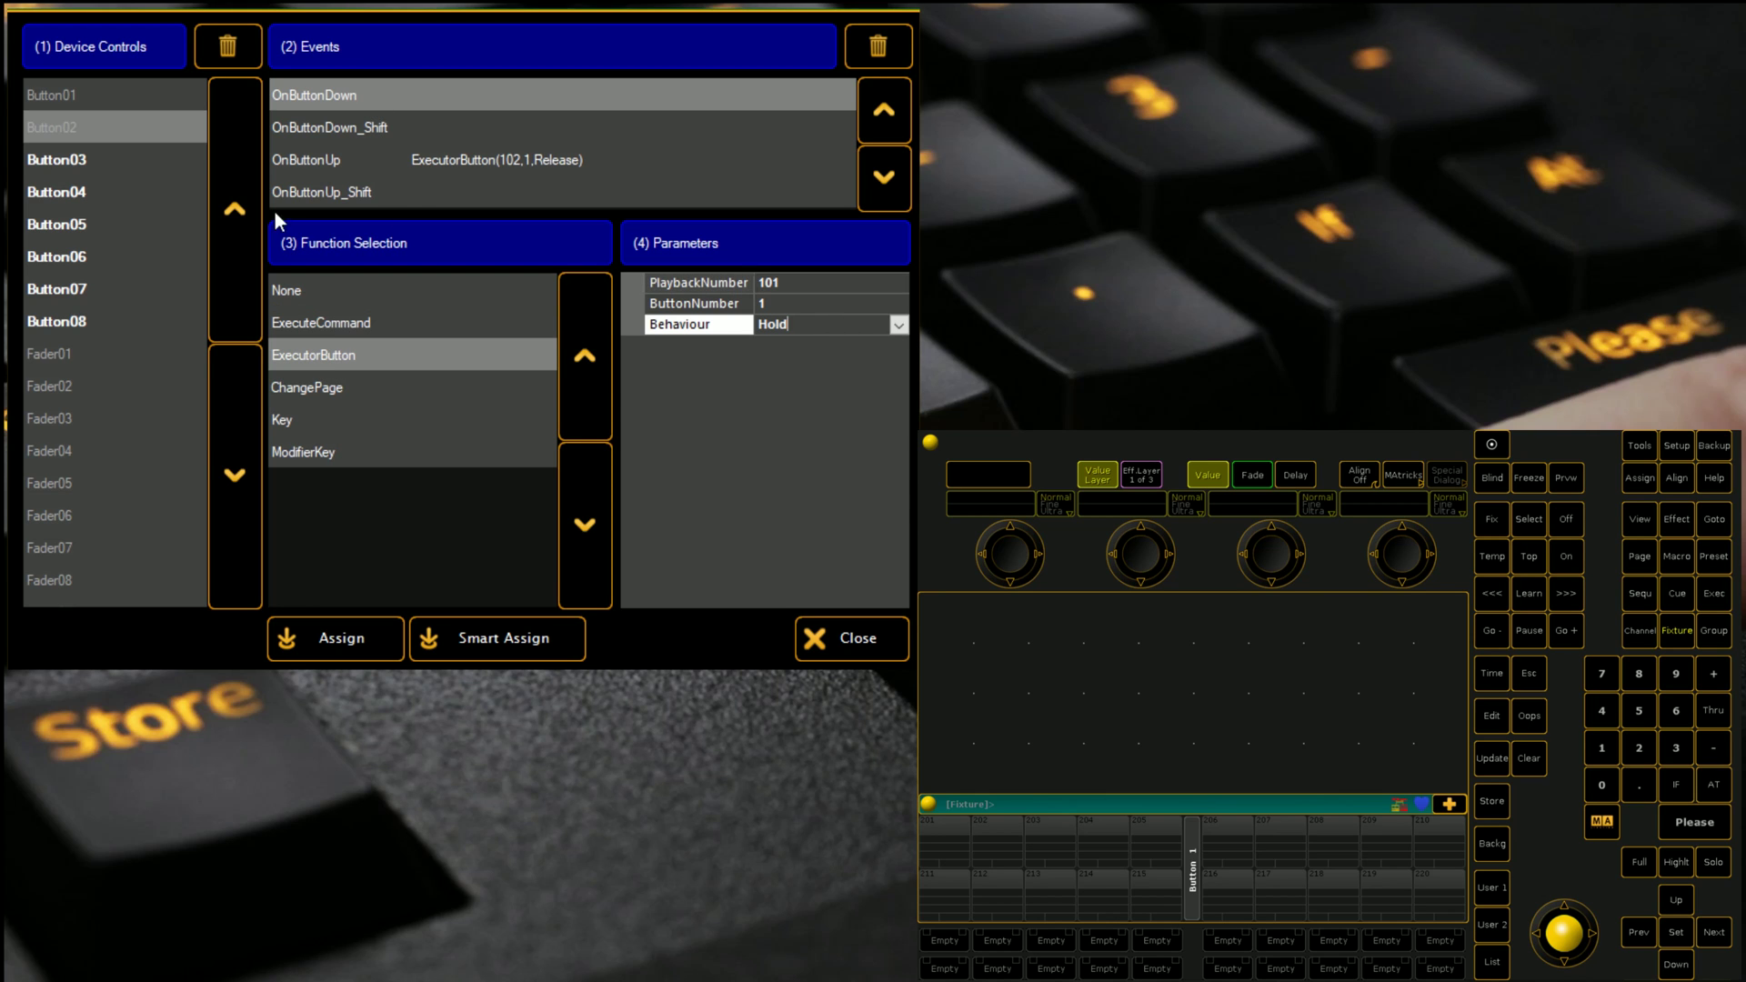
left_click(868, 324)
left_click(818, 282)
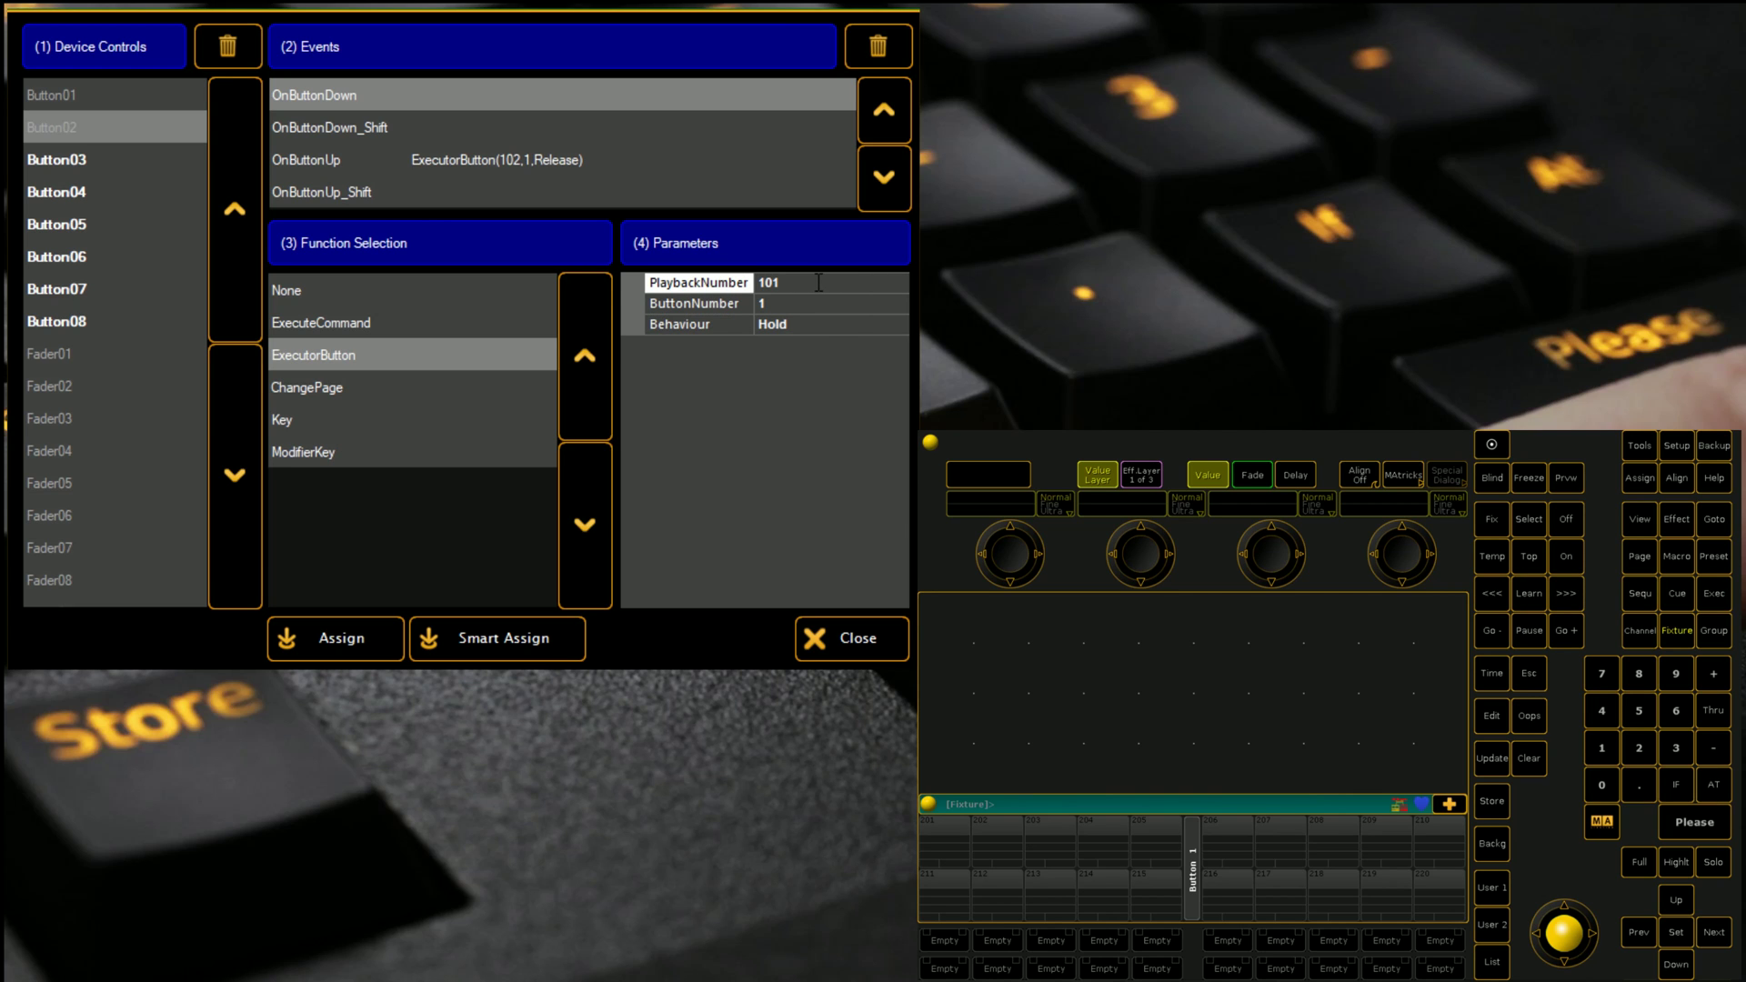
key("BackSpace")
key("Return")
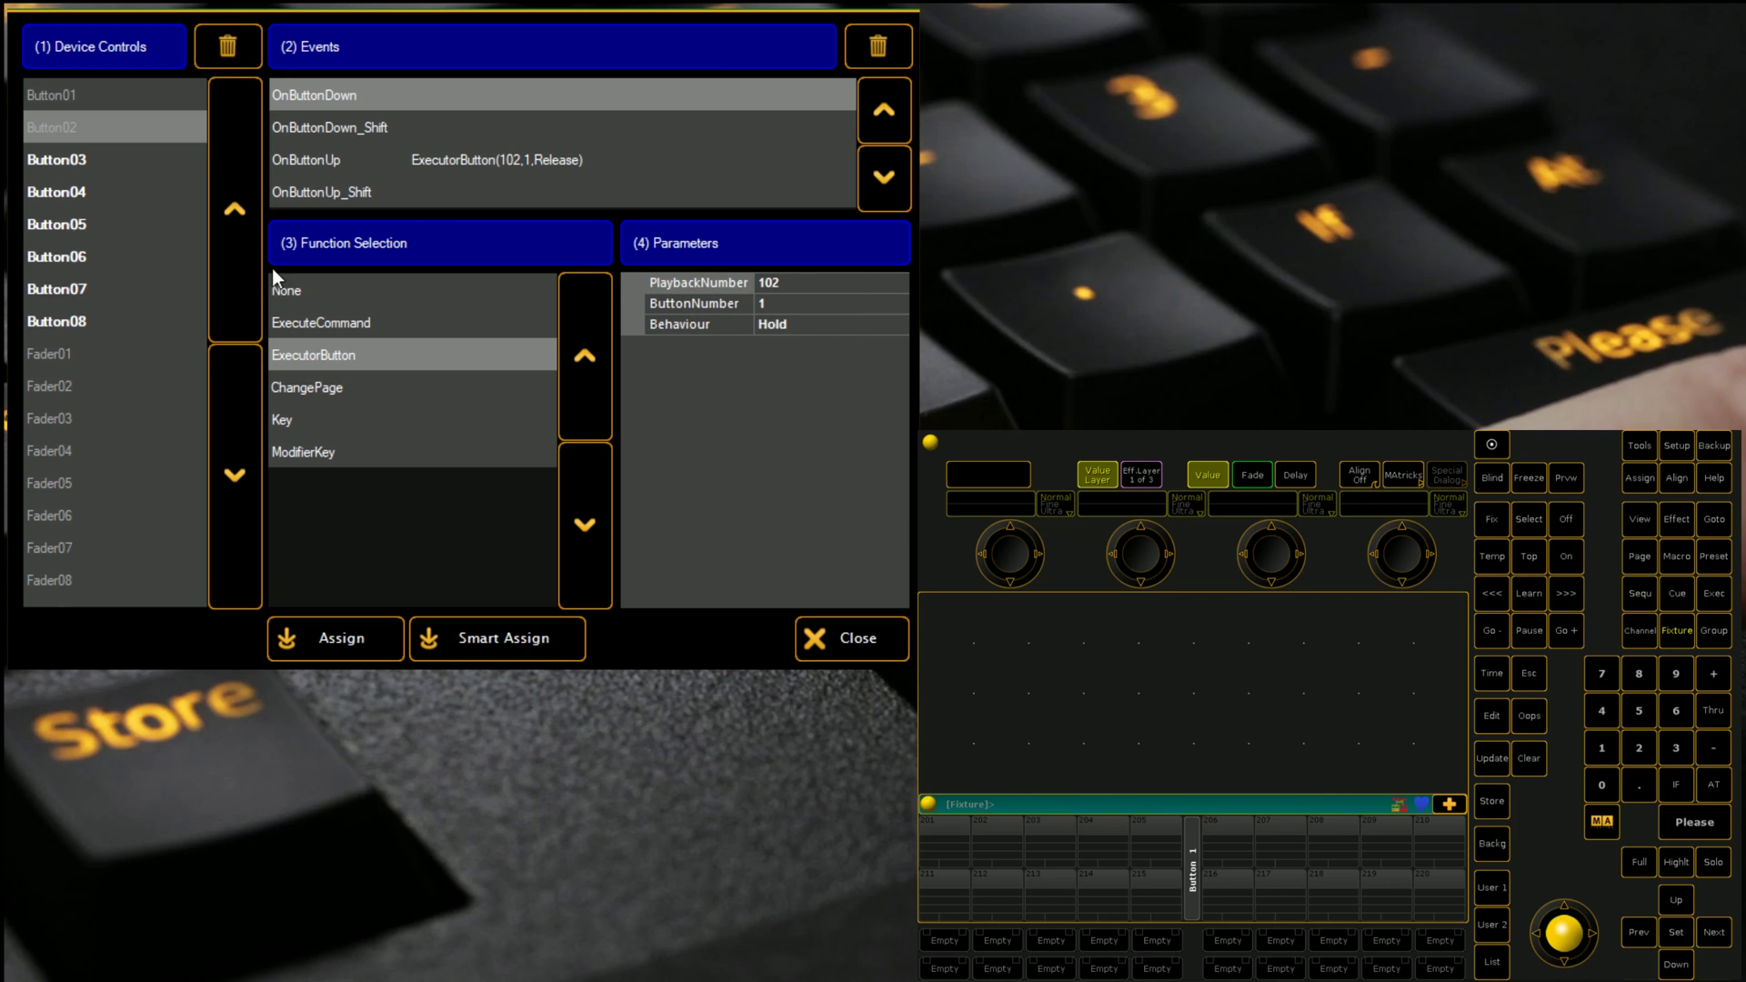
Step: Re-enter playback 102 for Button02's press and assign it with Click behaviour
left_click(77, 164)
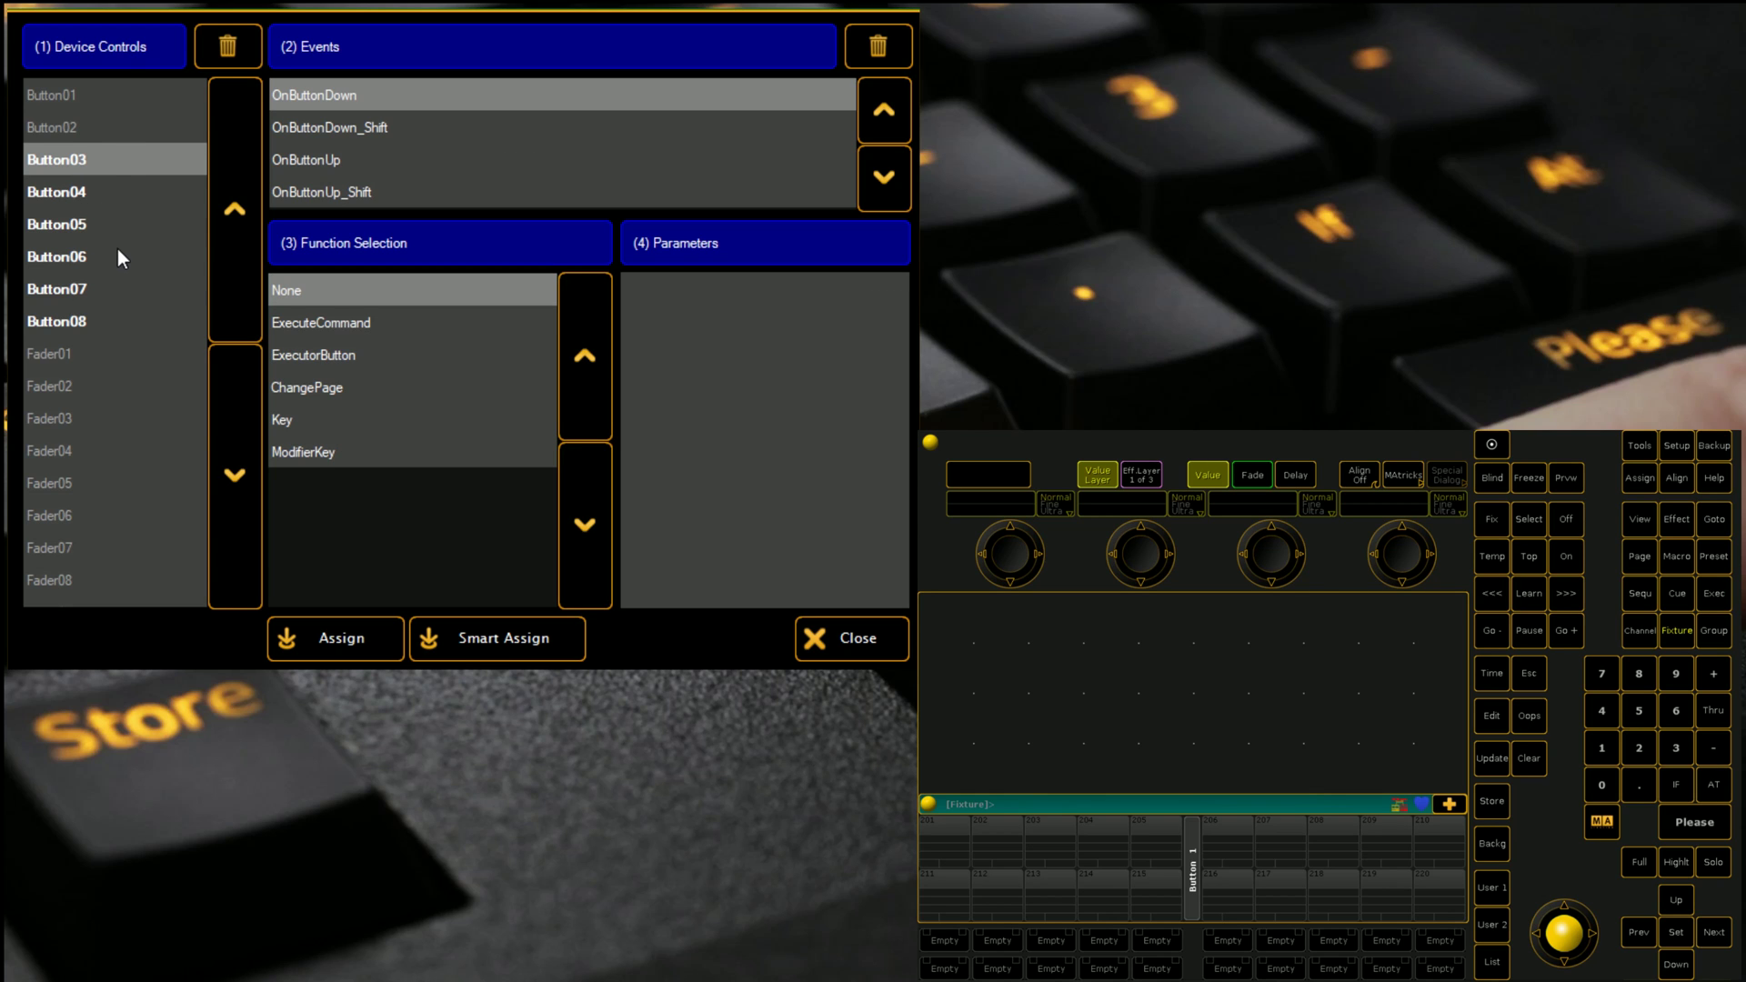
left_click(65, 127)
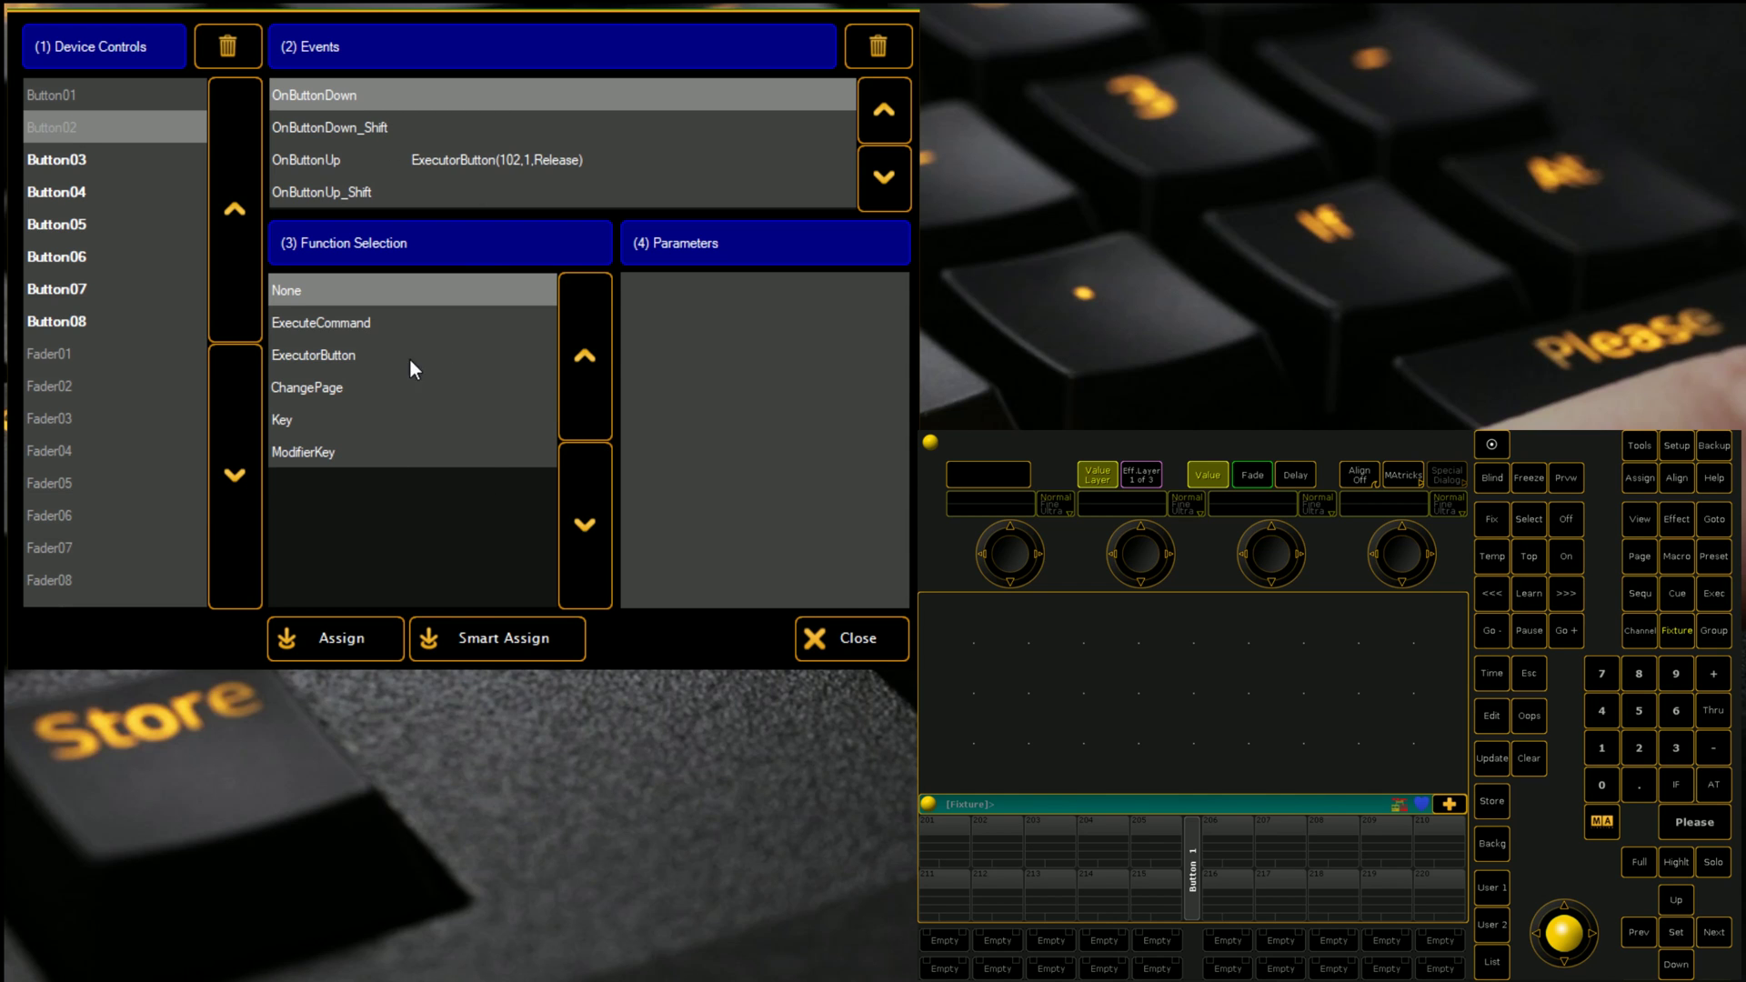
left_click(315, 357)
left_click(804, 283)
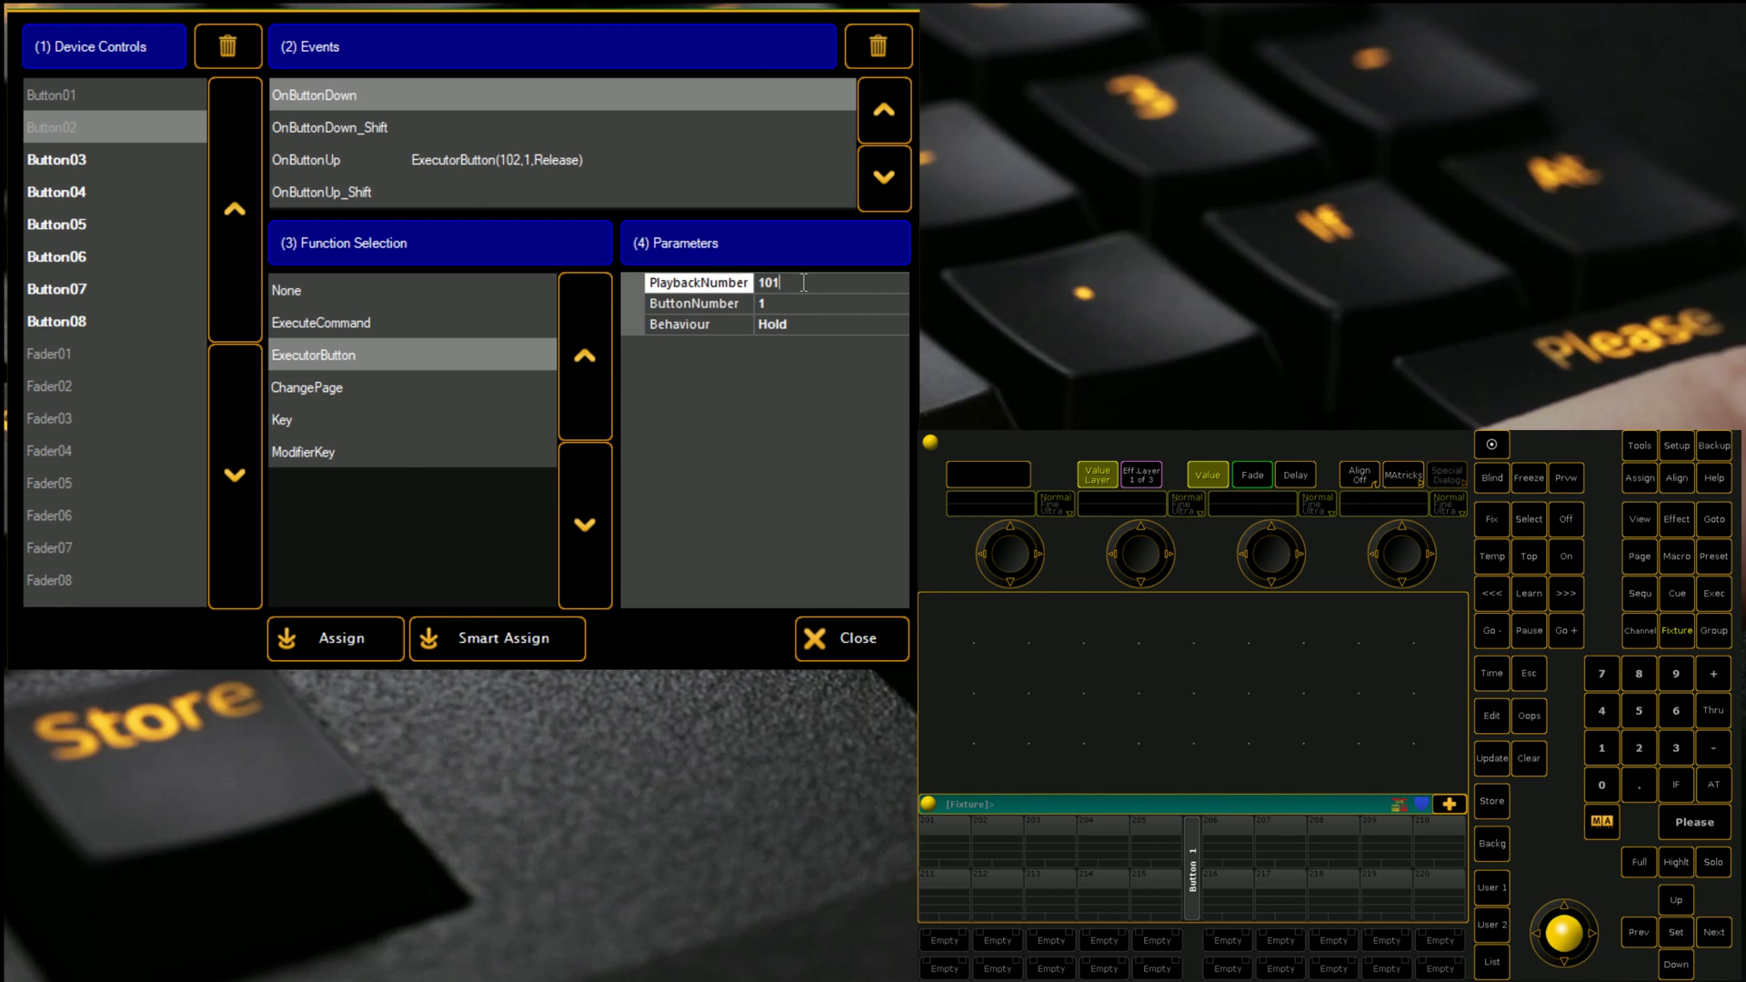
key("BackSpace")
type("2")
left_click(832, 322)
left_click(899, 328)
left_click(773, 357)
left_click(360, 637)
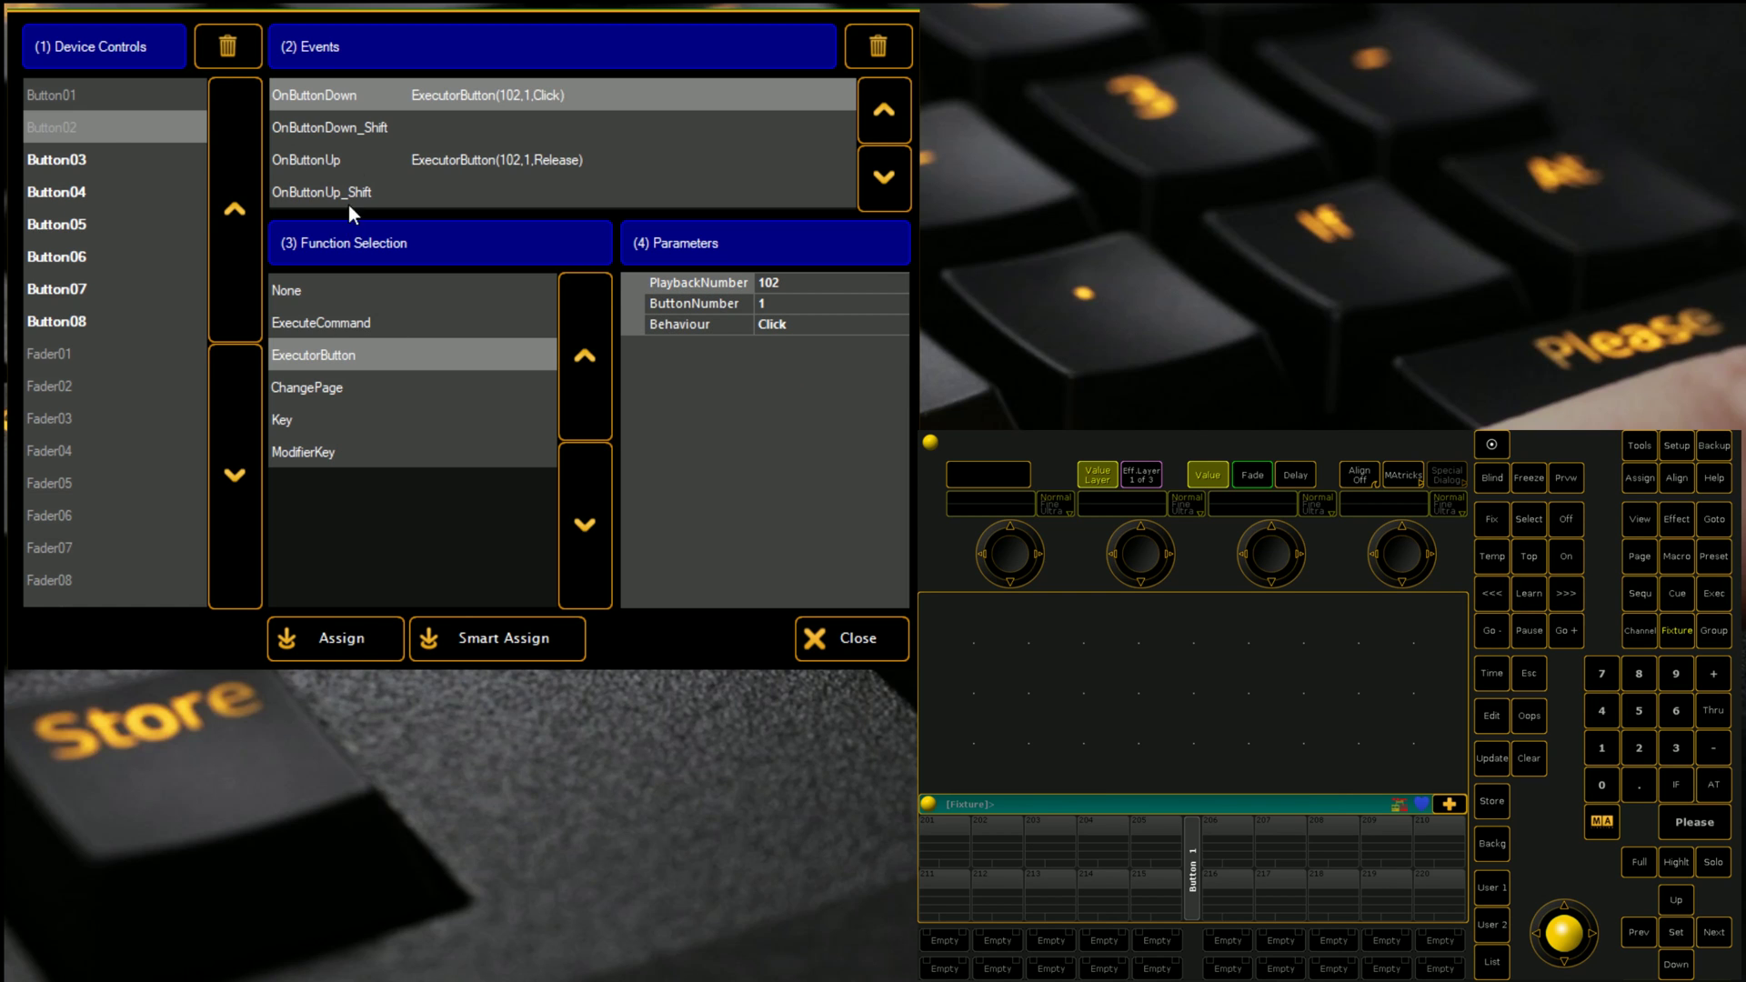
Step: Change Button02's button-down Behaviour to Hold, apply it, and check button-up
left_click(61, 104)
left_click(65, 115)
left_click(66, 94)
left_click(73, 116)
left_click(69, 91)
left_click(80, 116)
left_click(840, 319)
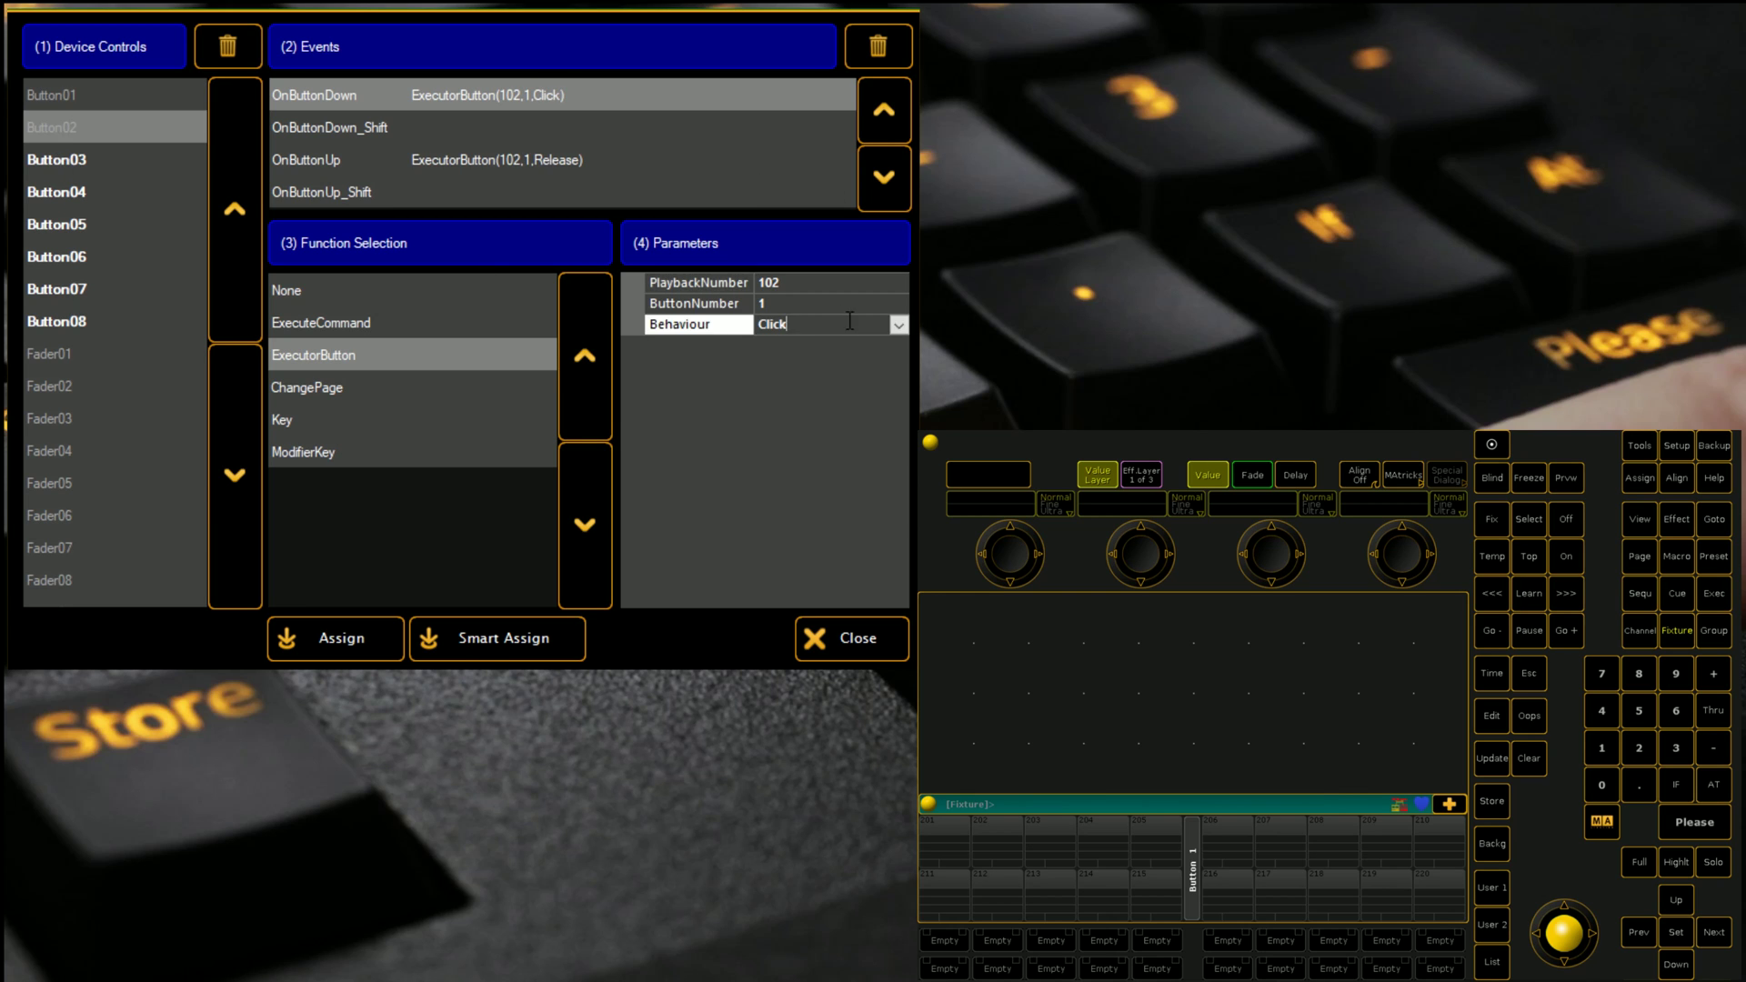
left_click(898, 325)
left_click(832, 354)
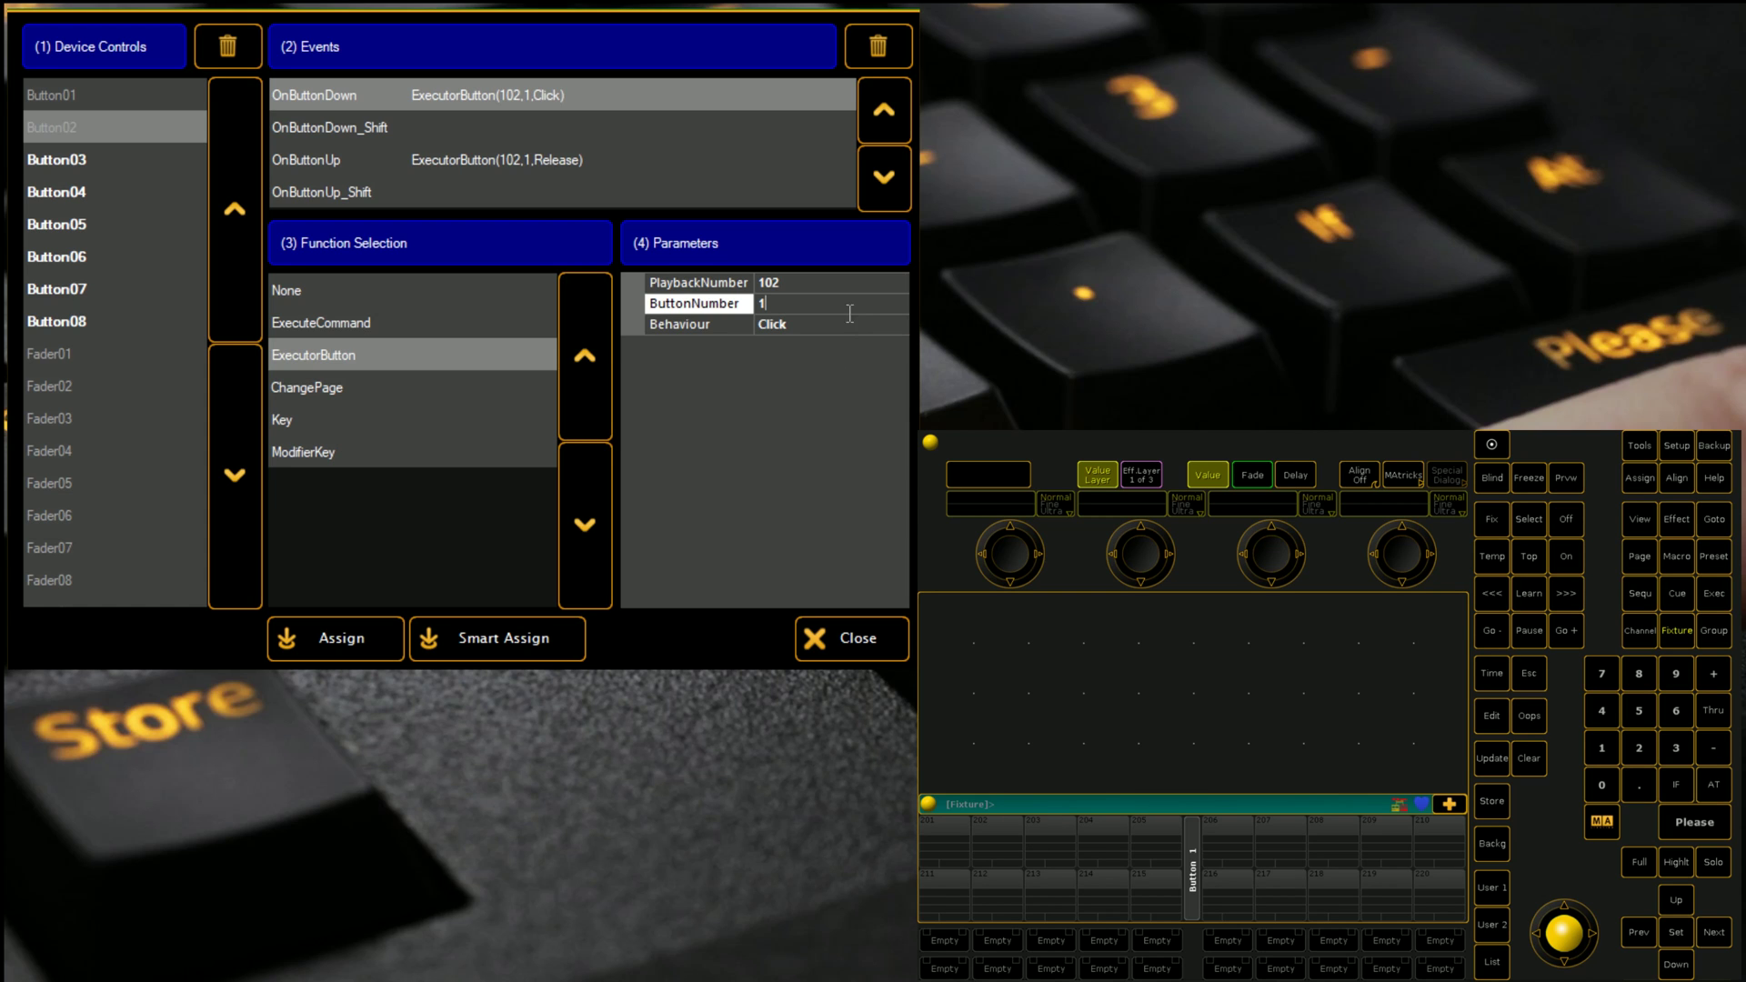
left_click(898, 326)
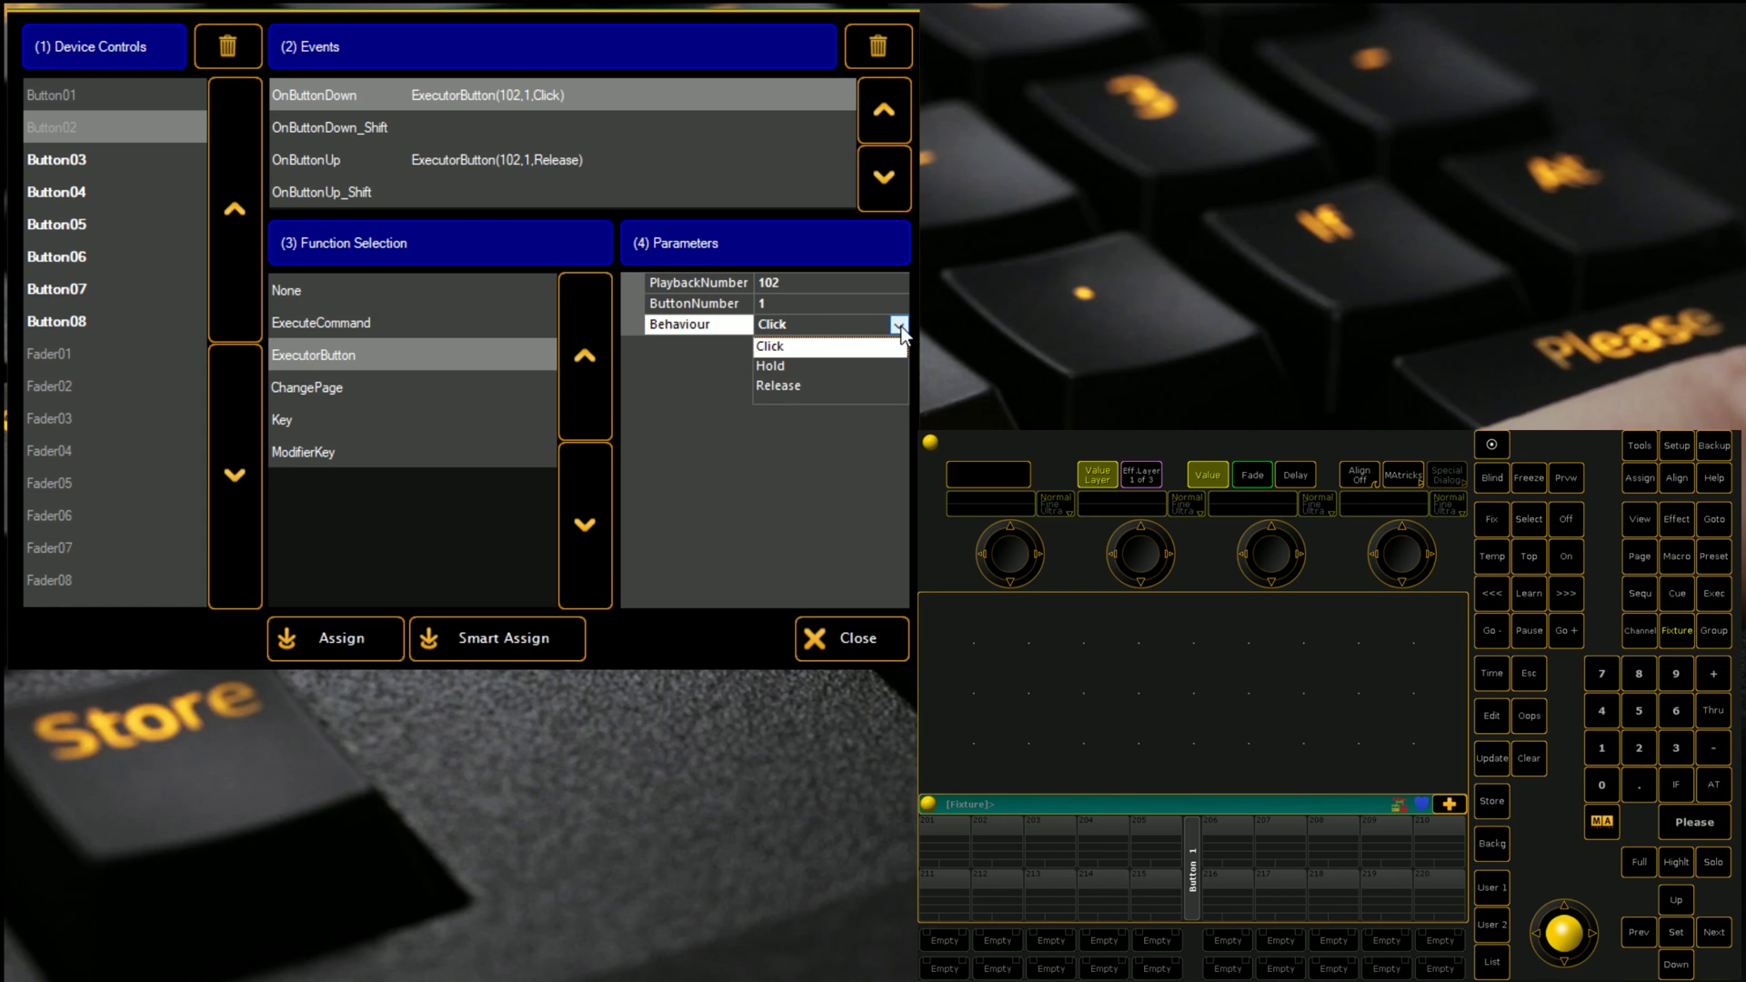
left_click(791, 369)
left_click(320, 651)
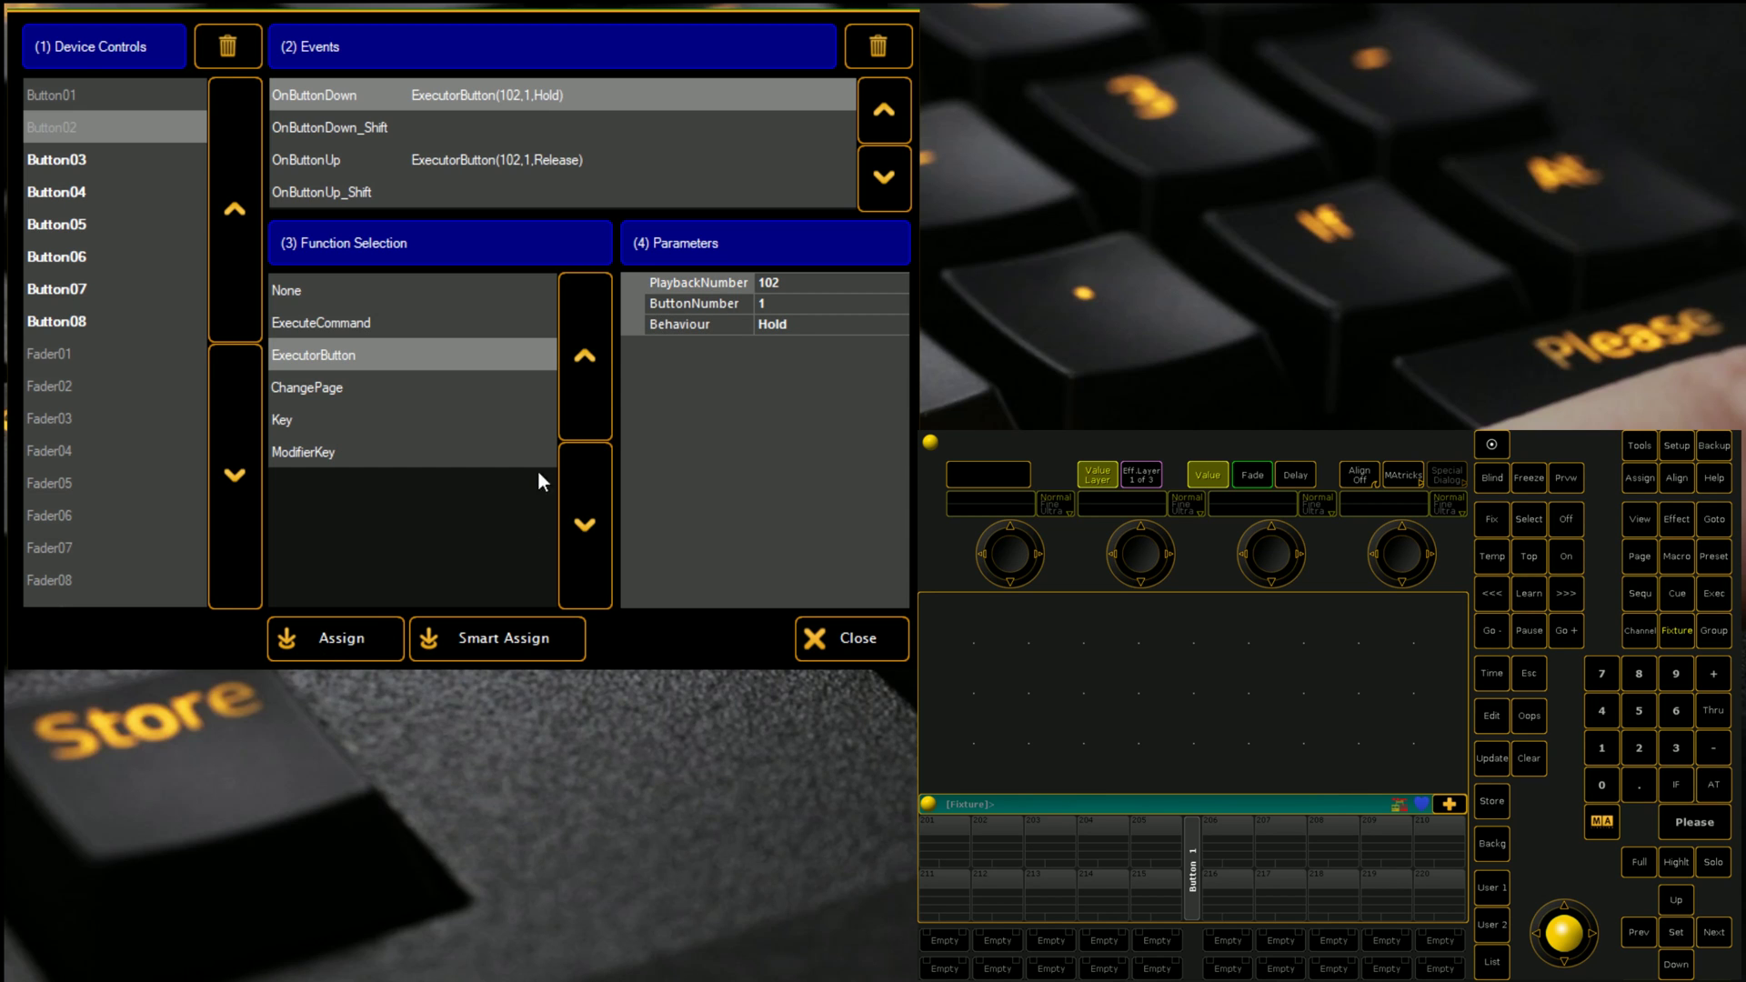
left_click(476, 158)
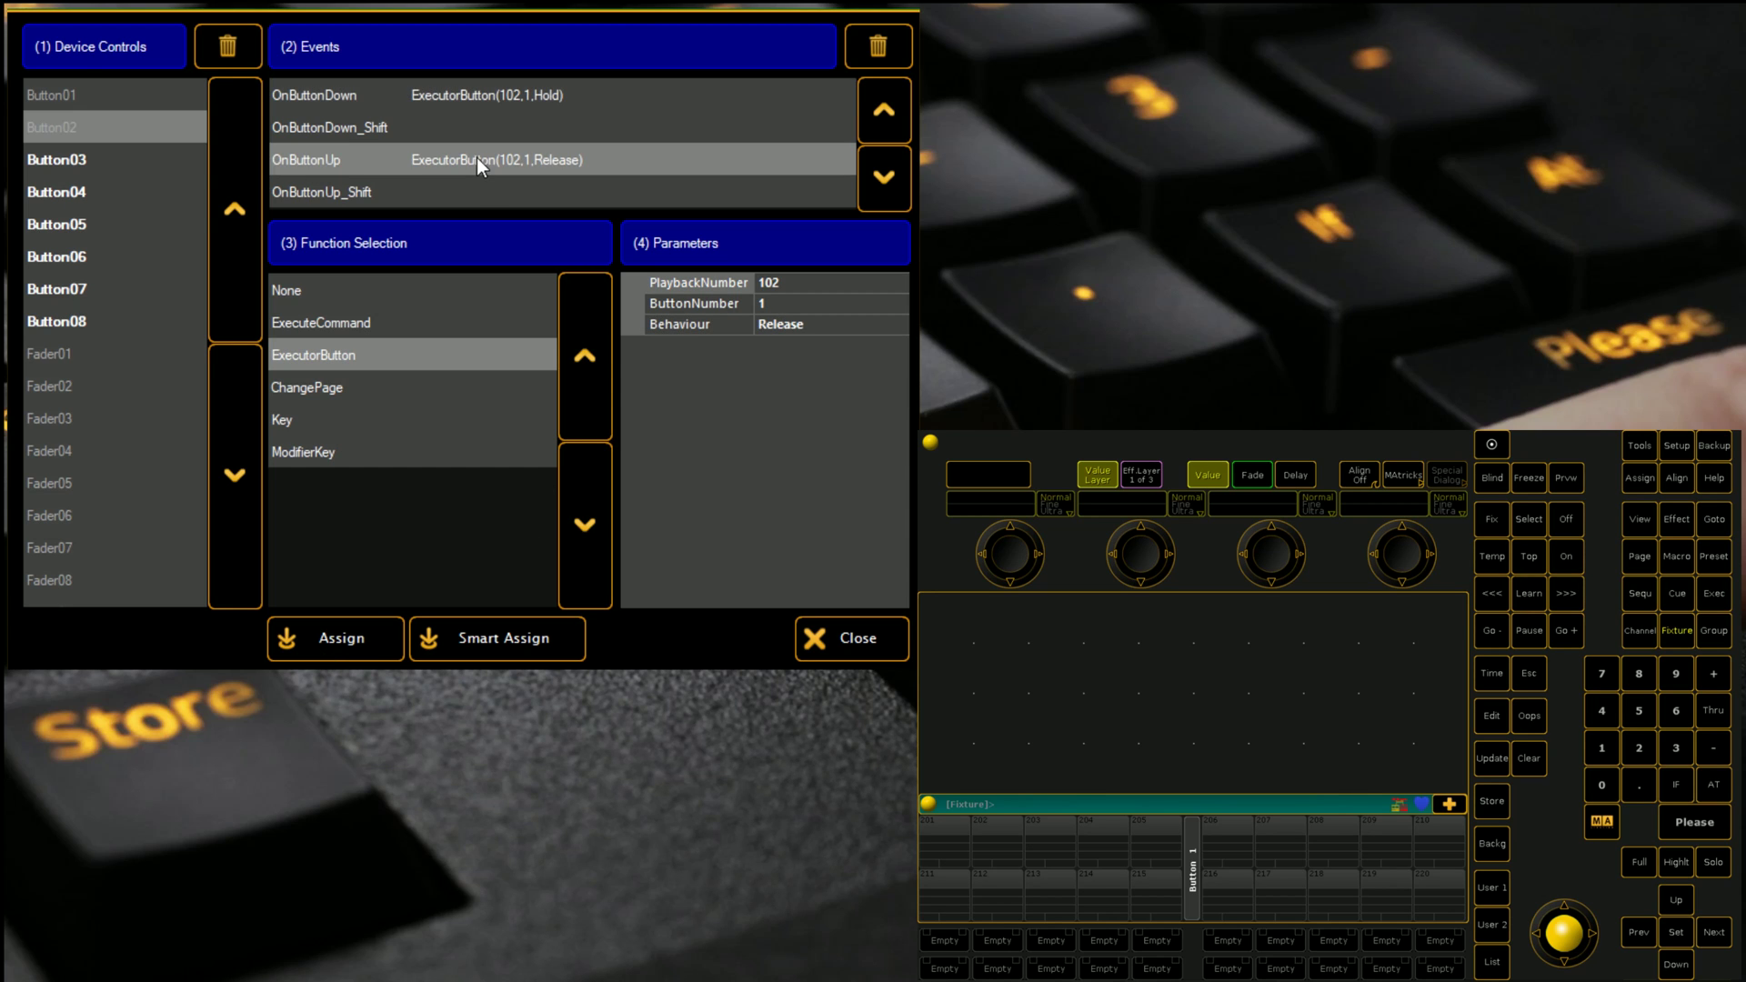
Step: Close the assign dialog, then Connect on the MIDI page and the GrandMA2 tab
left_click(838, 637)
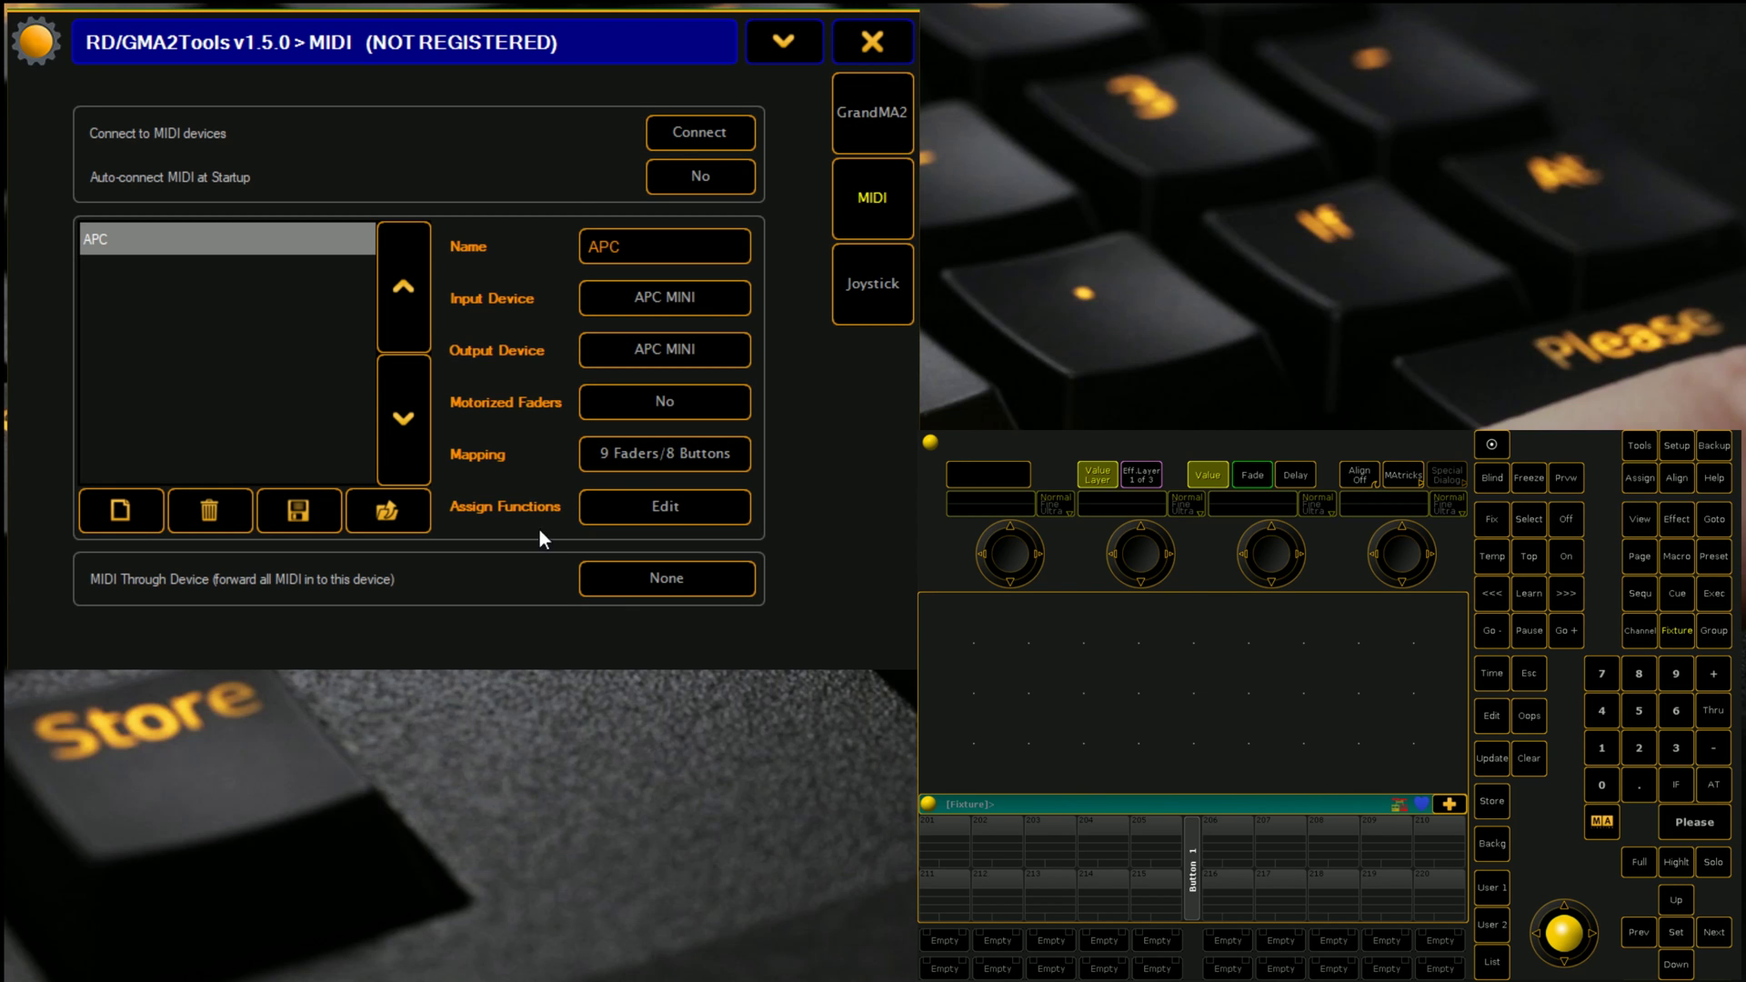
left_click(691, 133)
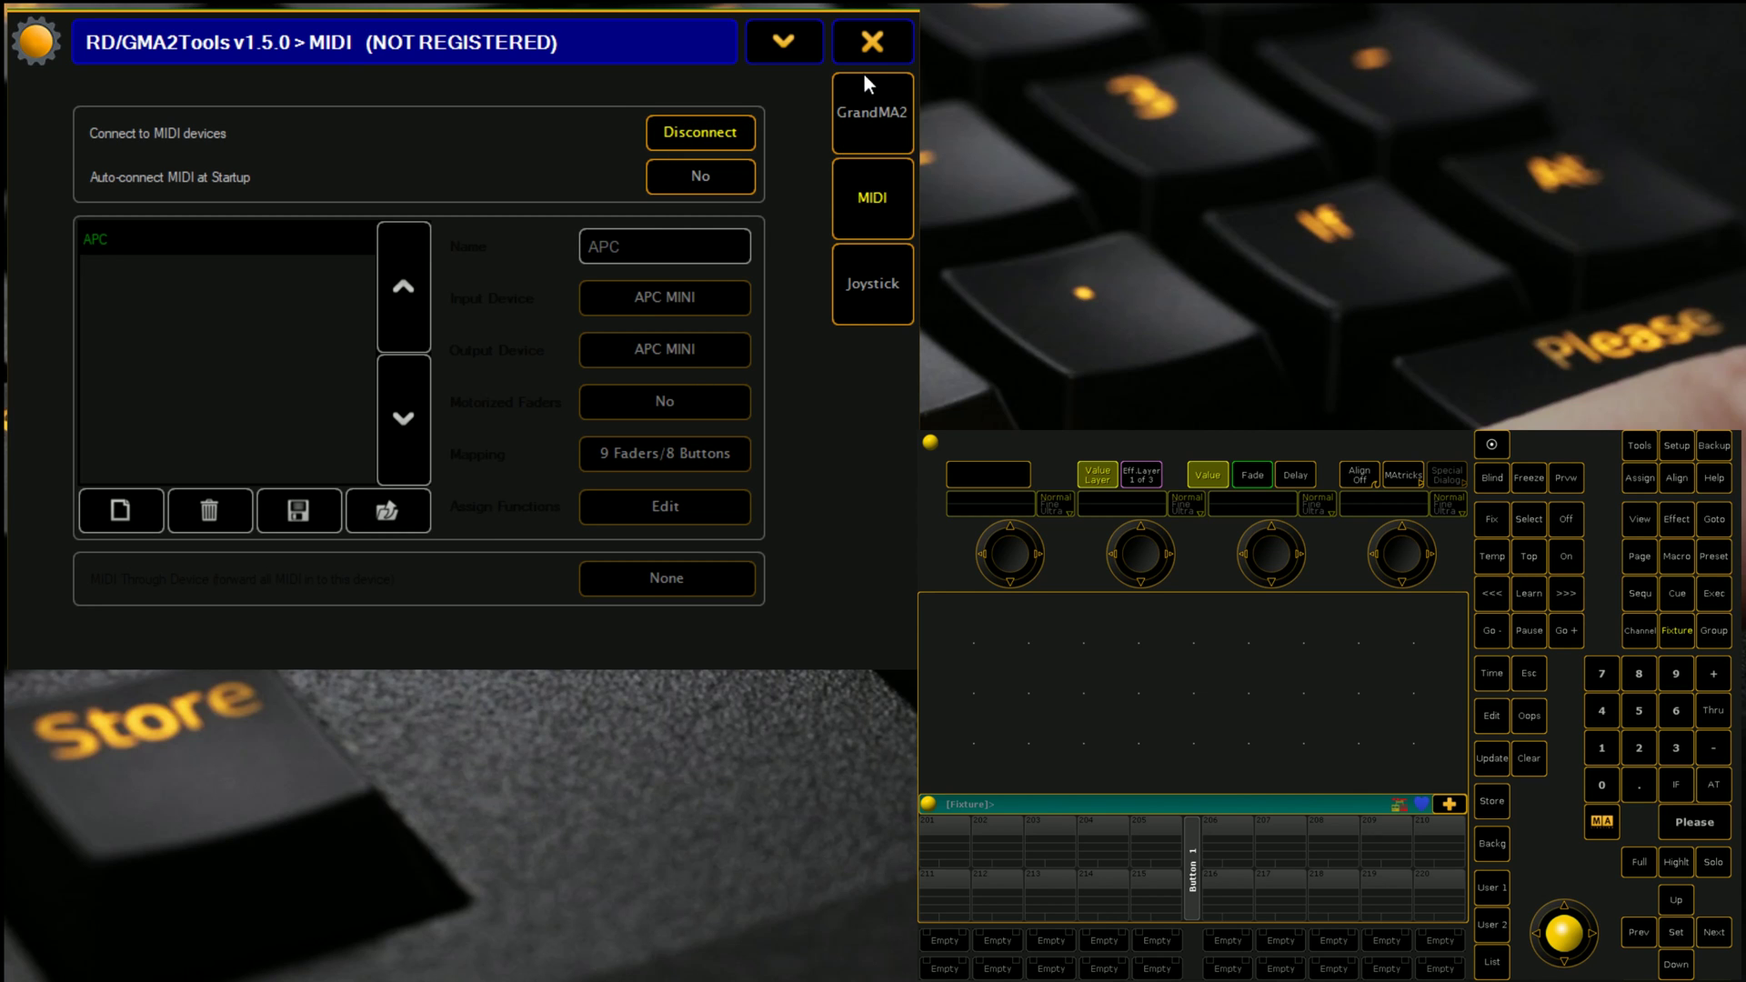
left_click(881, 116)
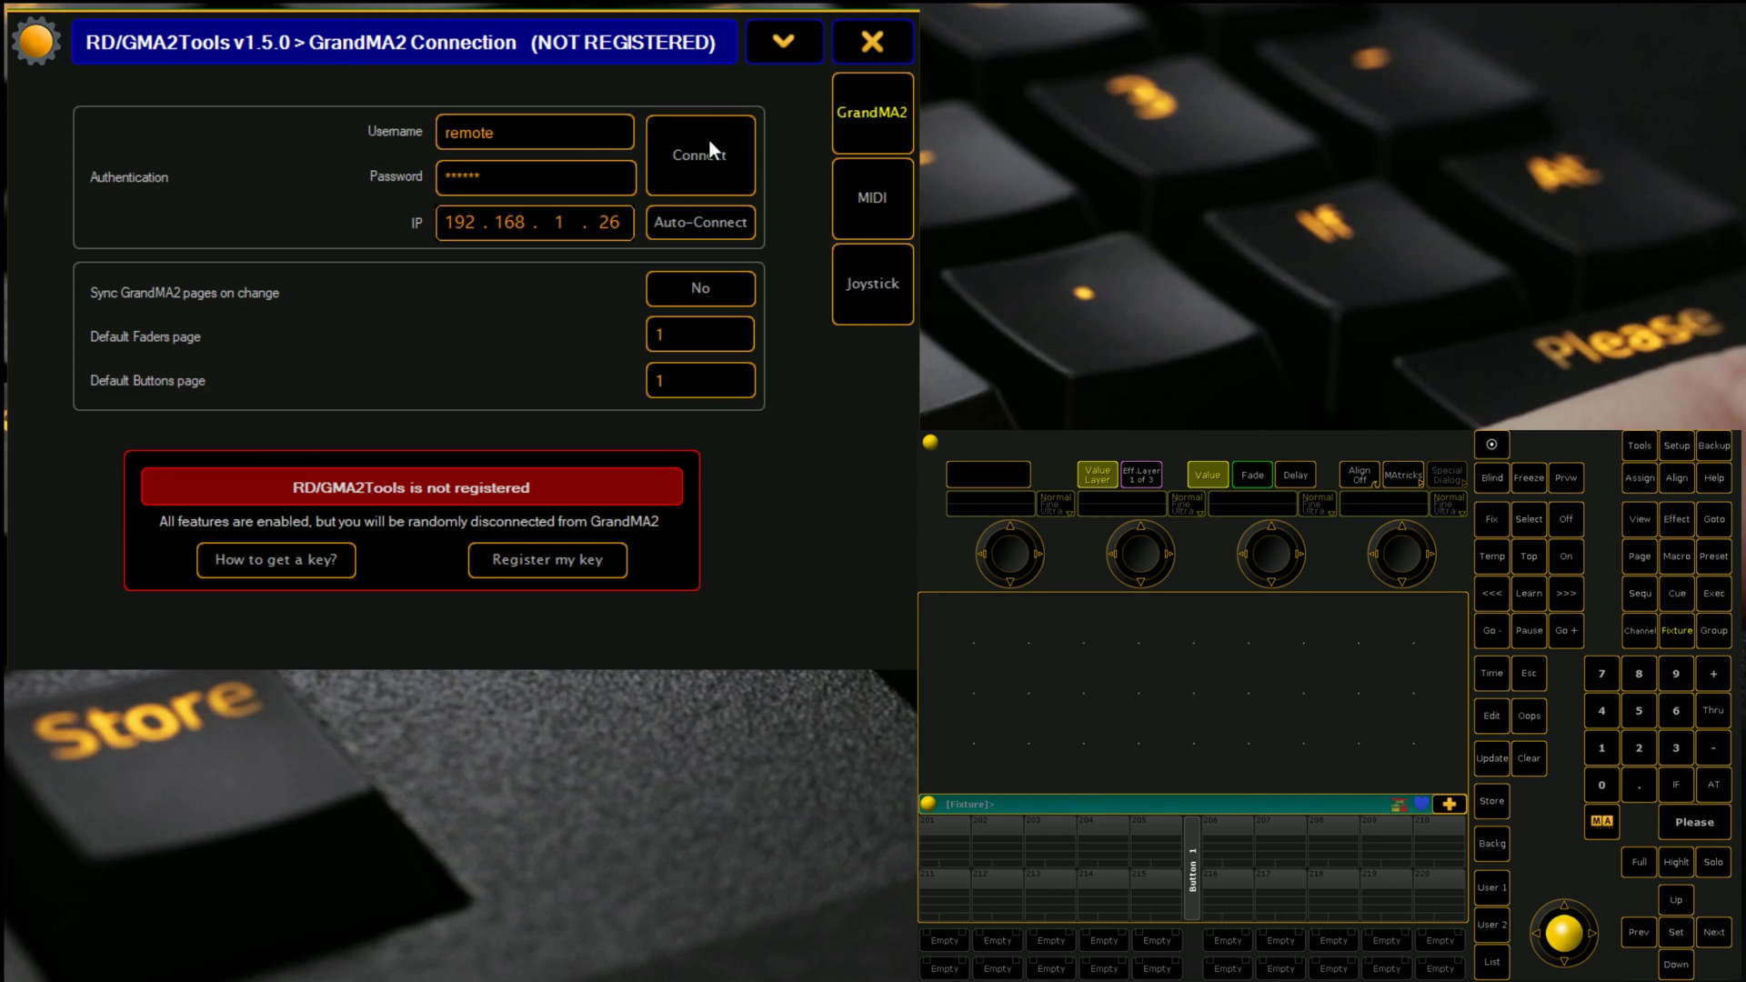
left_click(691, 168)
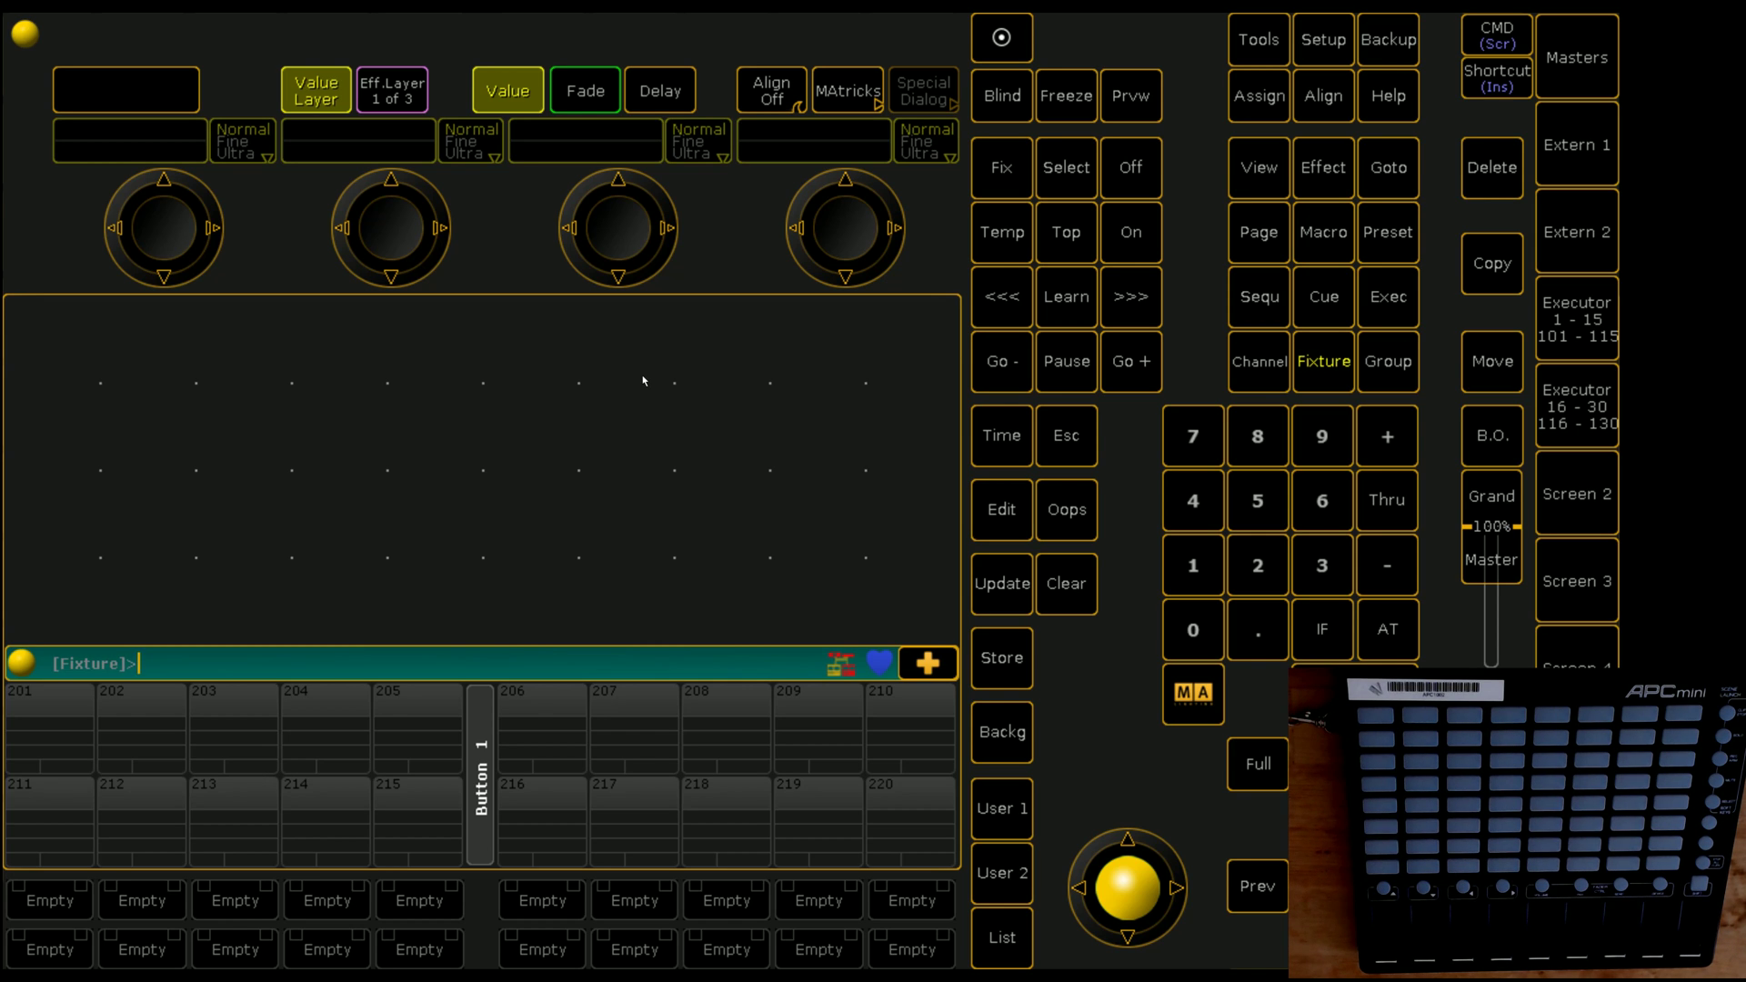
Step: In onPC Options' MIDI tab, set MIDI Out Device and MIDI In Device to APC MINI
left_click(1314, 57)
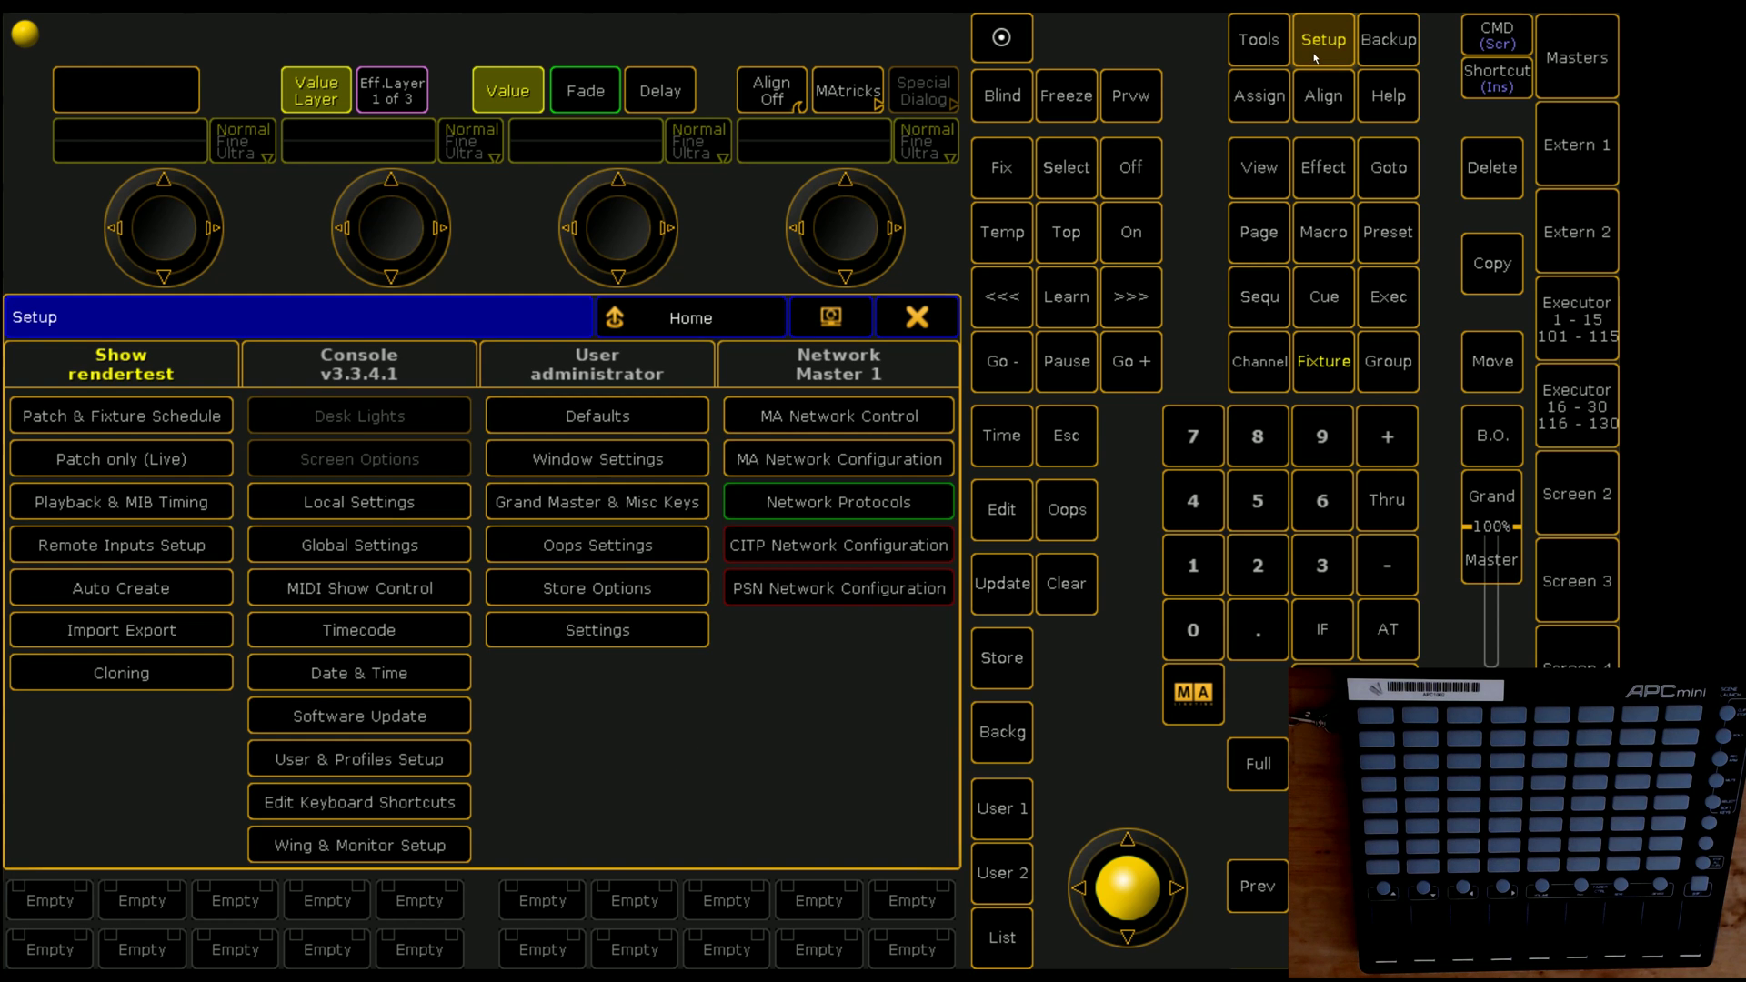
left_click(24, 33)
left_click(66, 310)
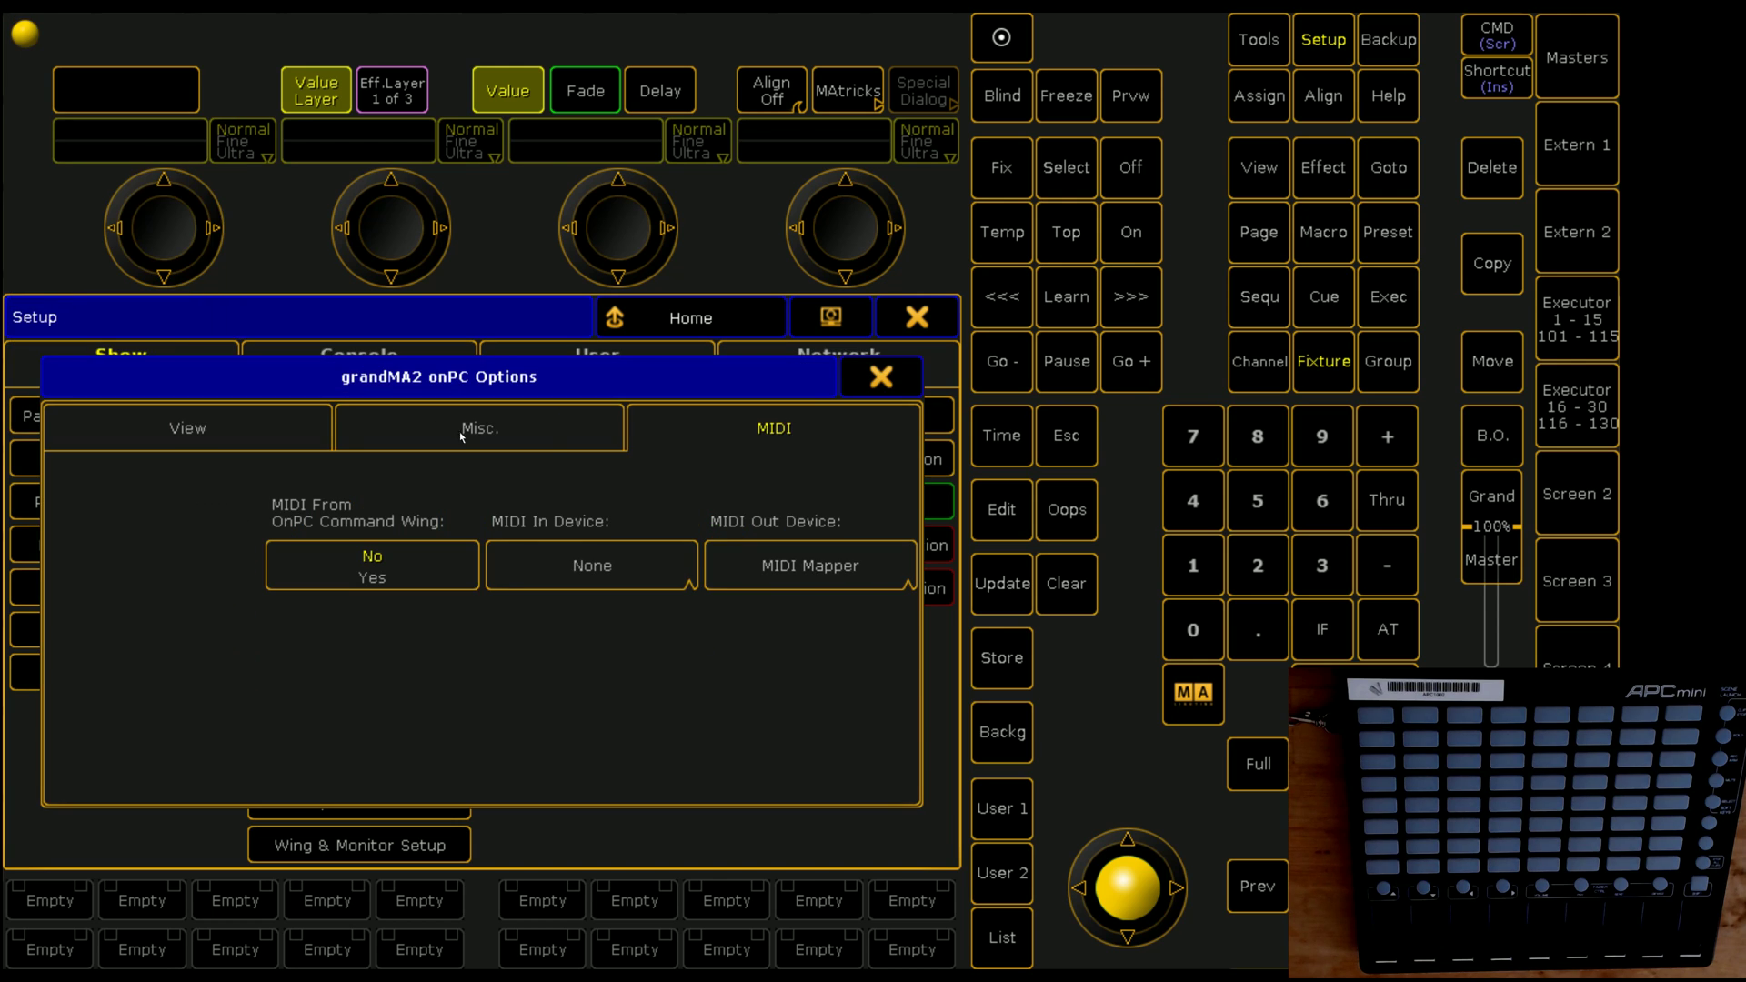
left_click(748, 571)
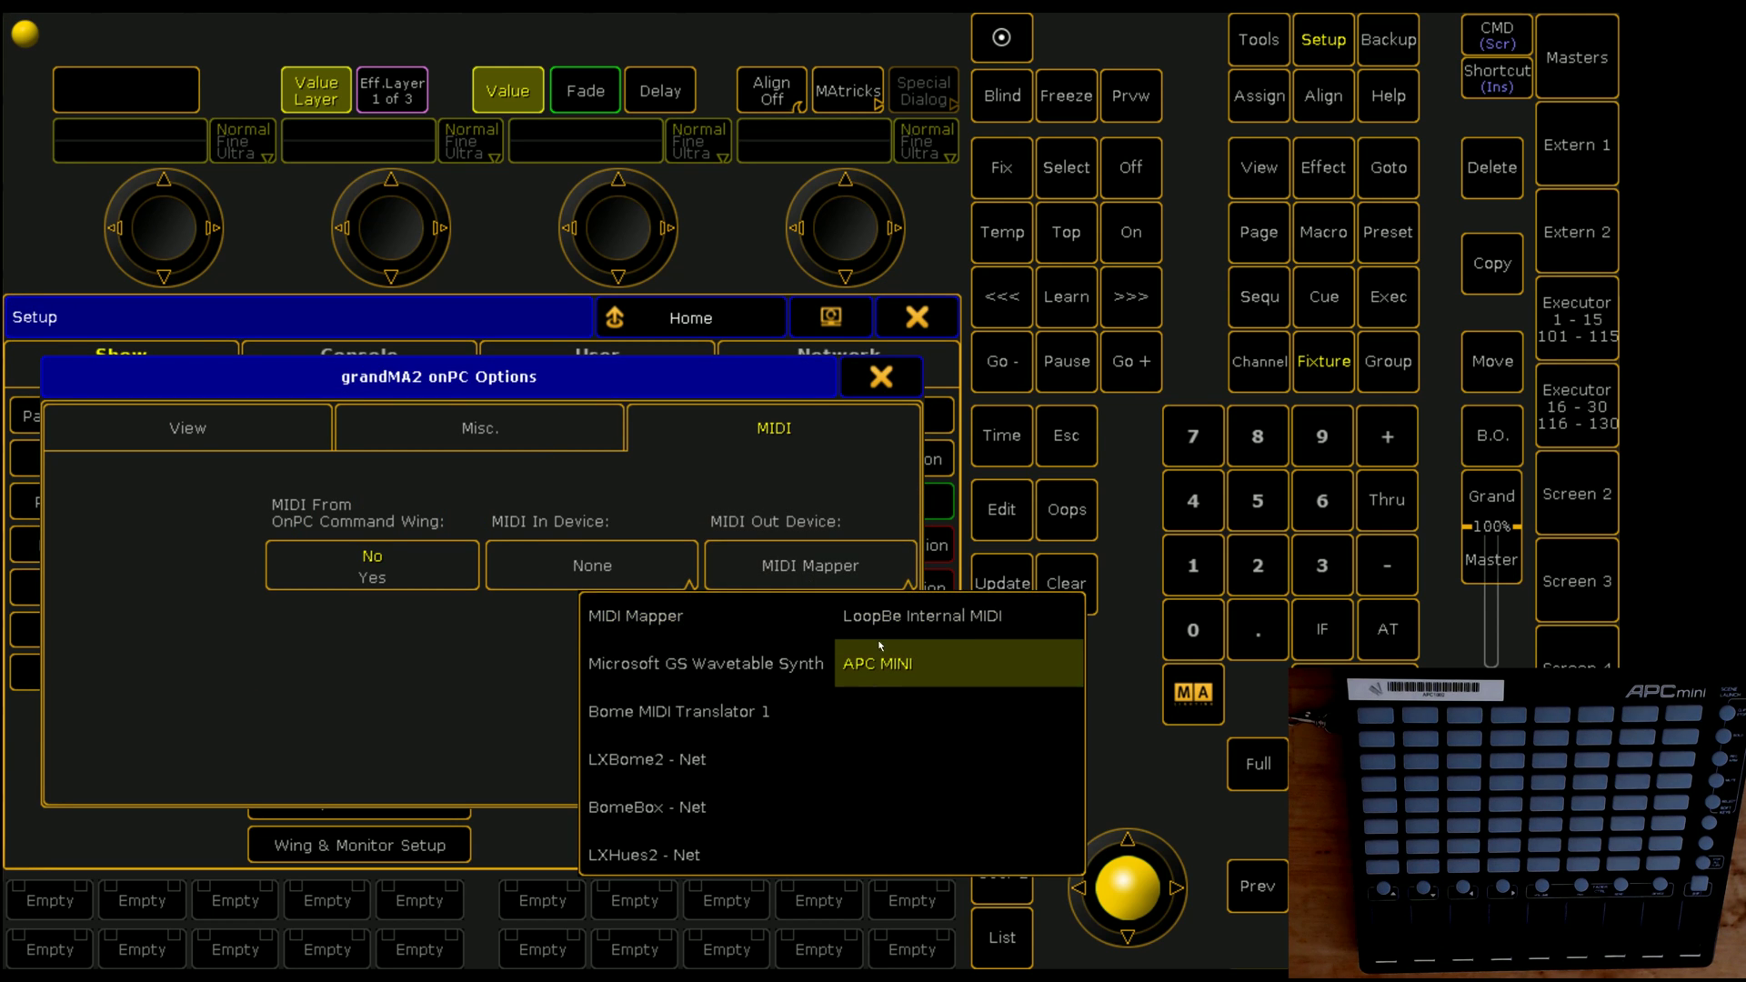
left_click(924, 663)
left_click(630, 591)
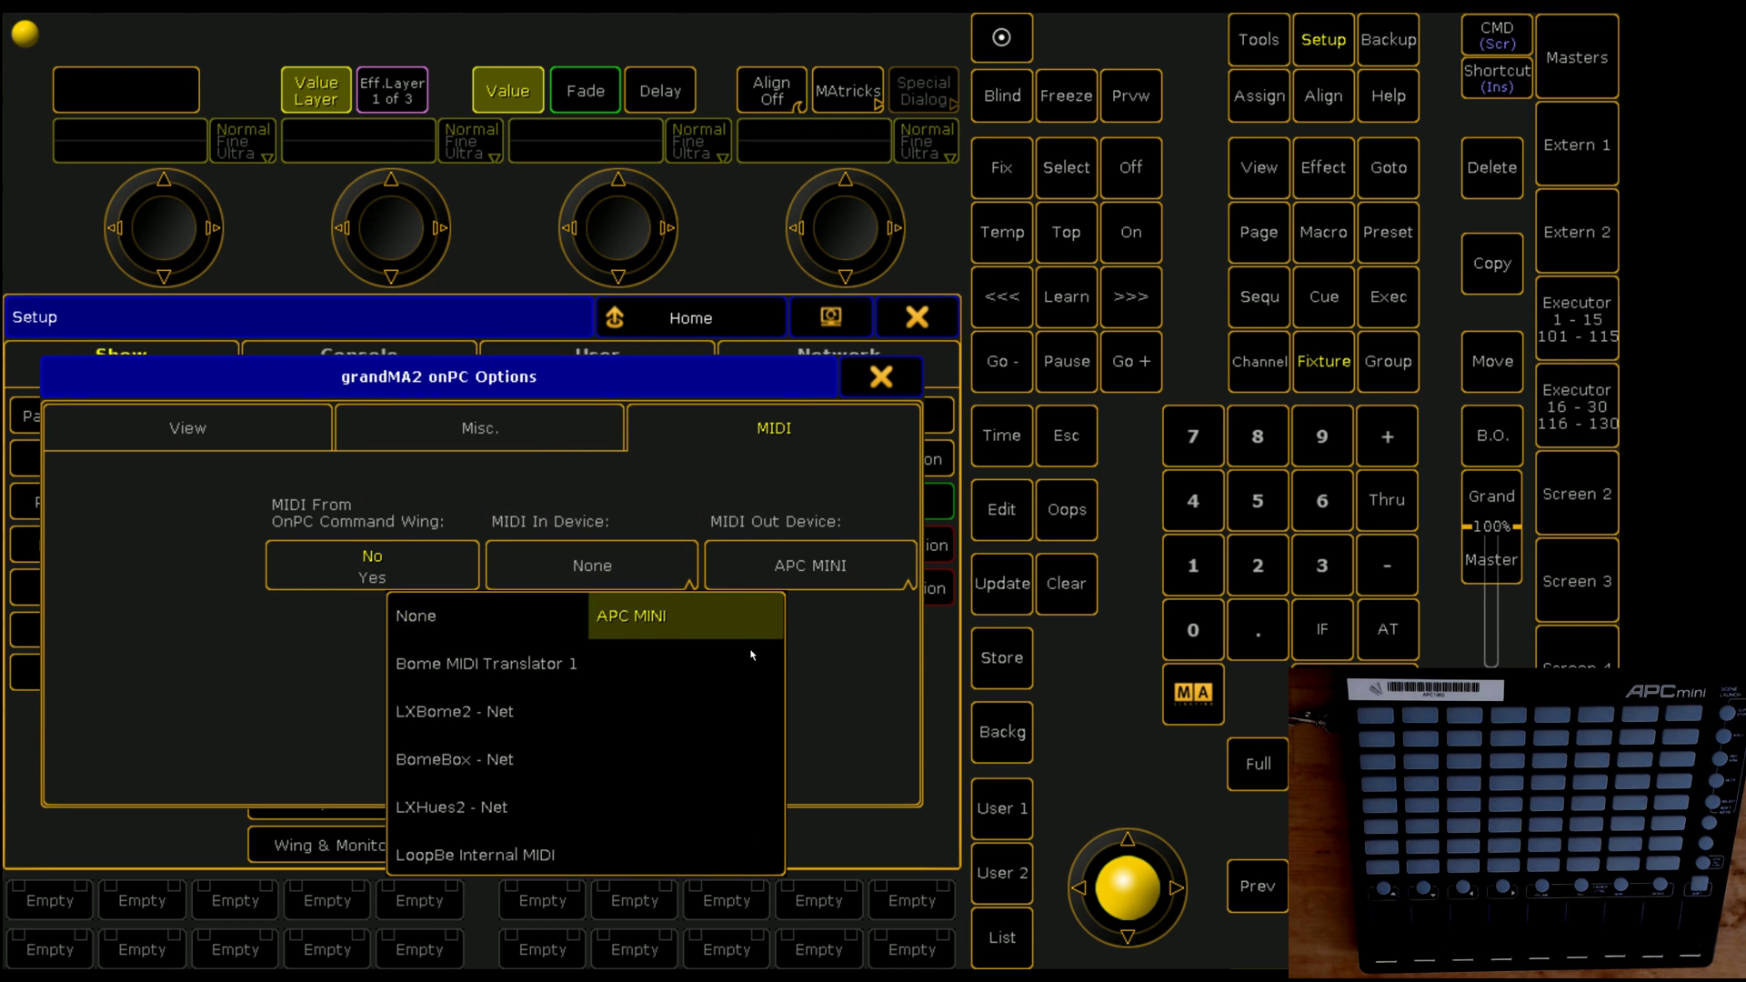
left_click(673, 631)
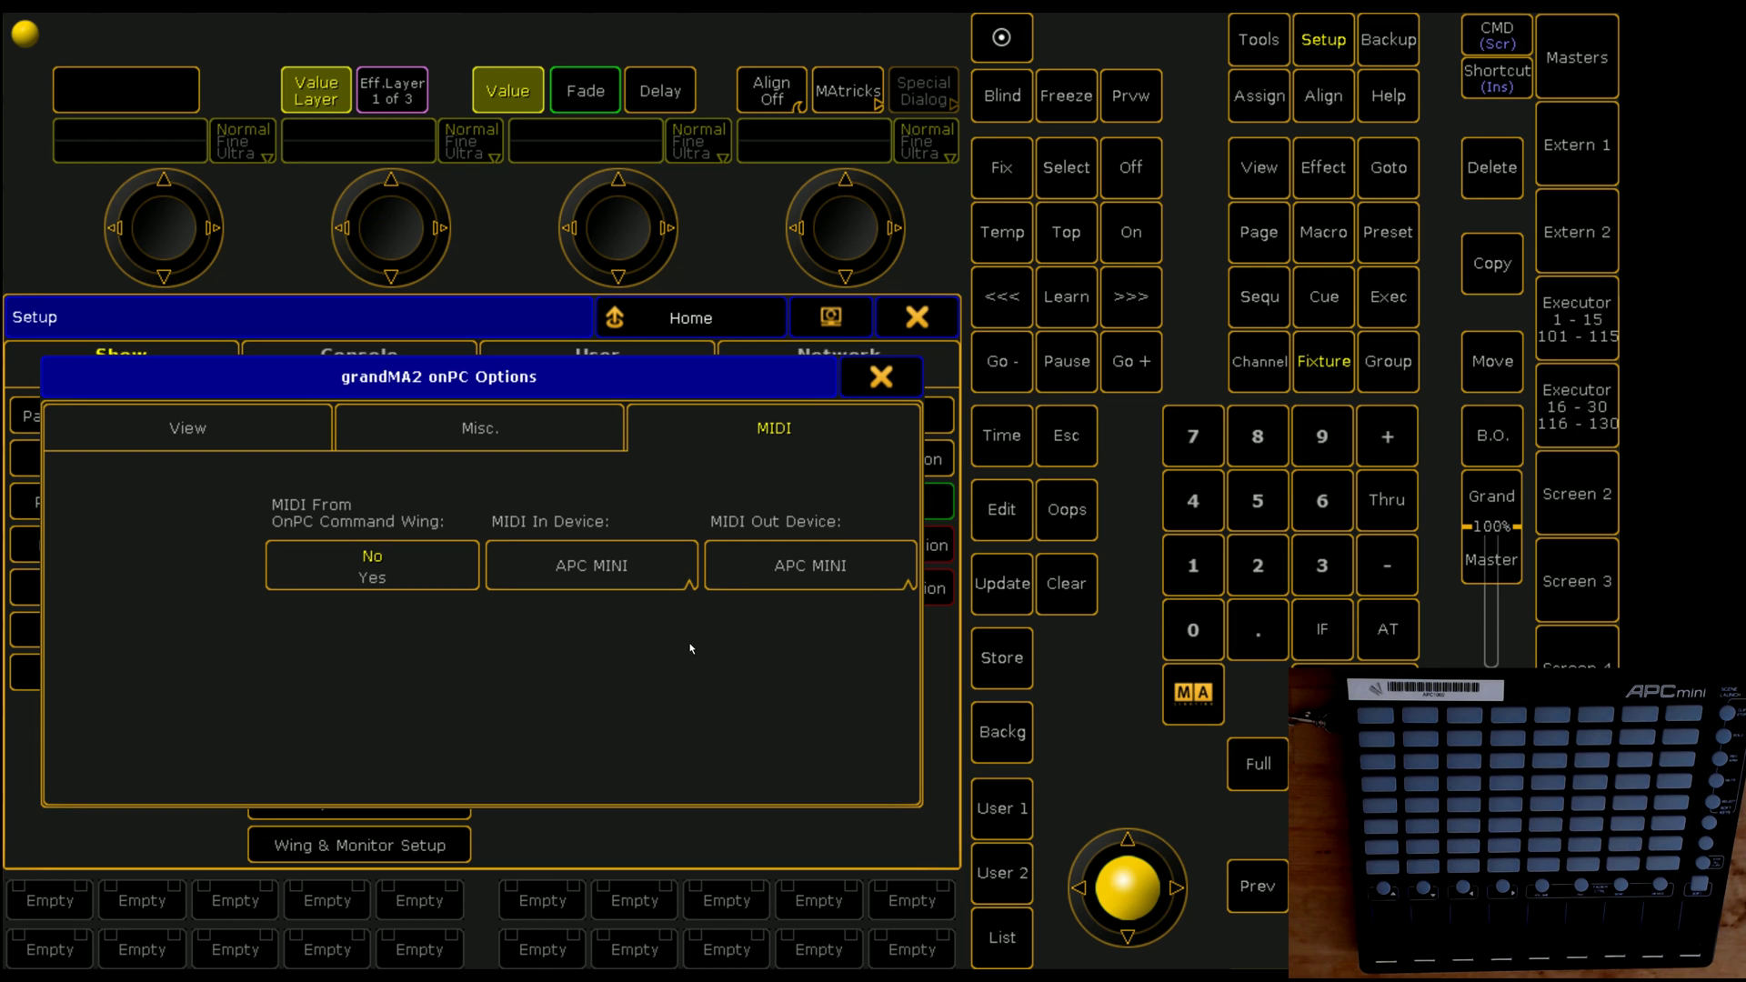
Step: Close Options and add three MIDI remotes under Remote Inputs Setup > MIDI Remotes
left_click(889, 390)
left_click(153, 548)
left_click(428, 375)
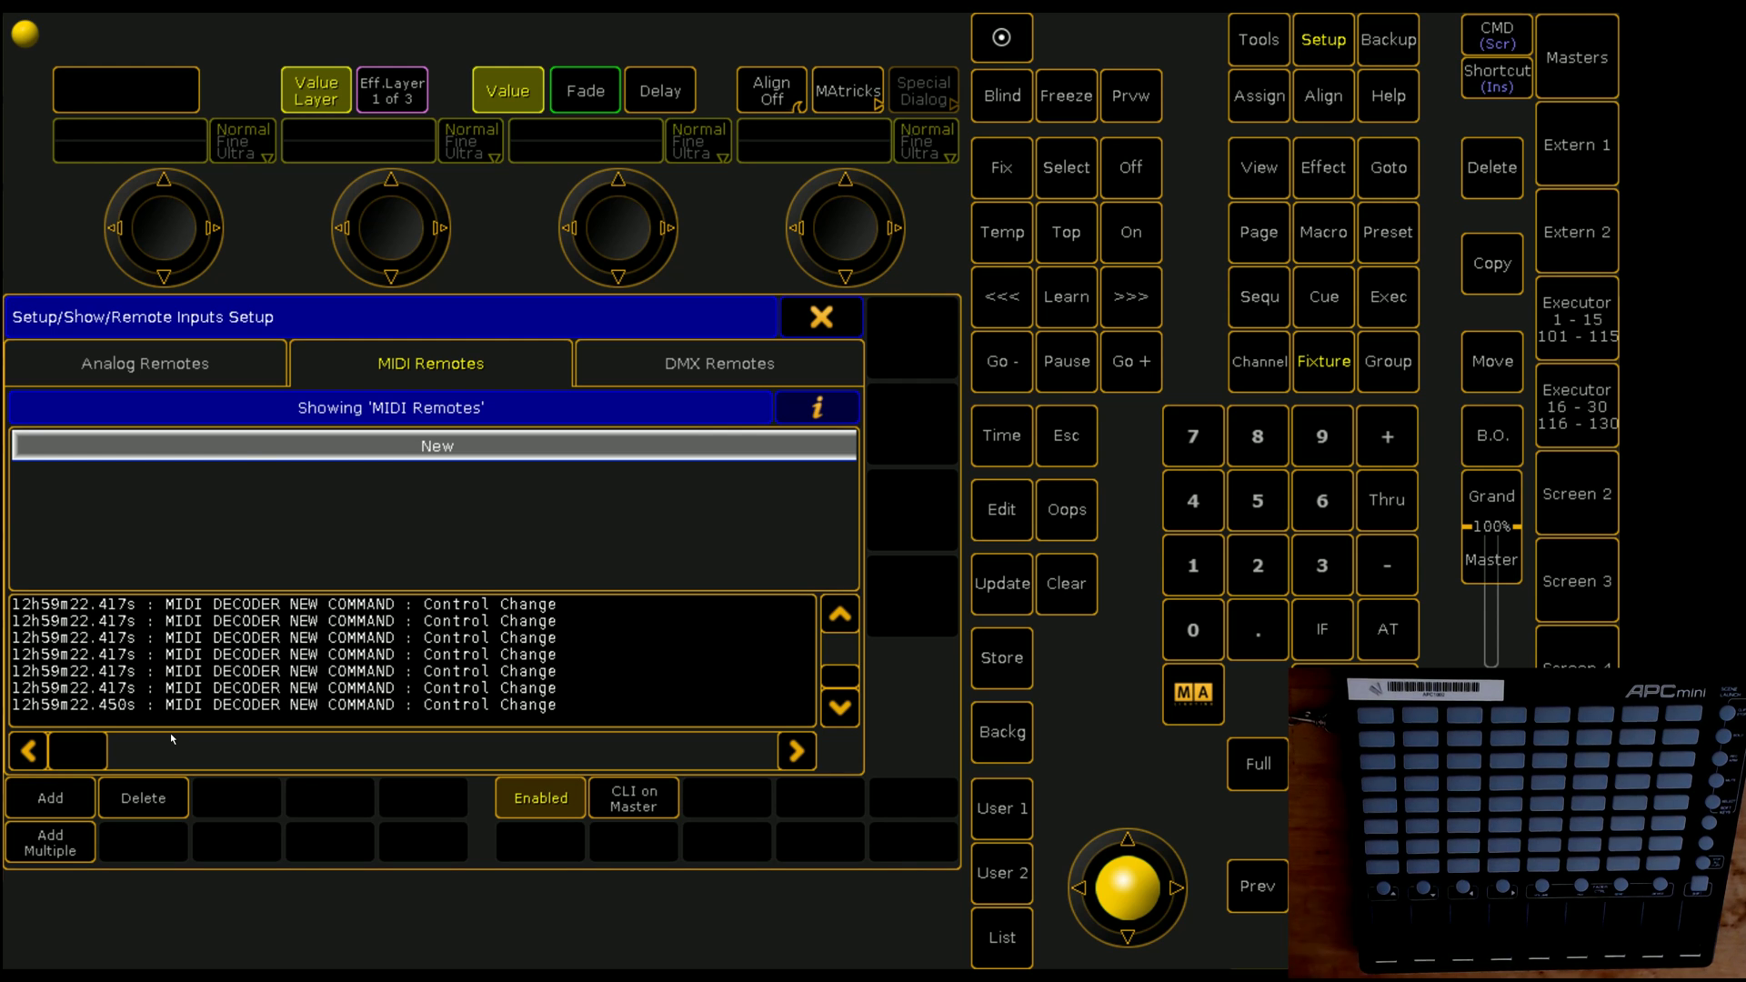
left_click(66, 850)
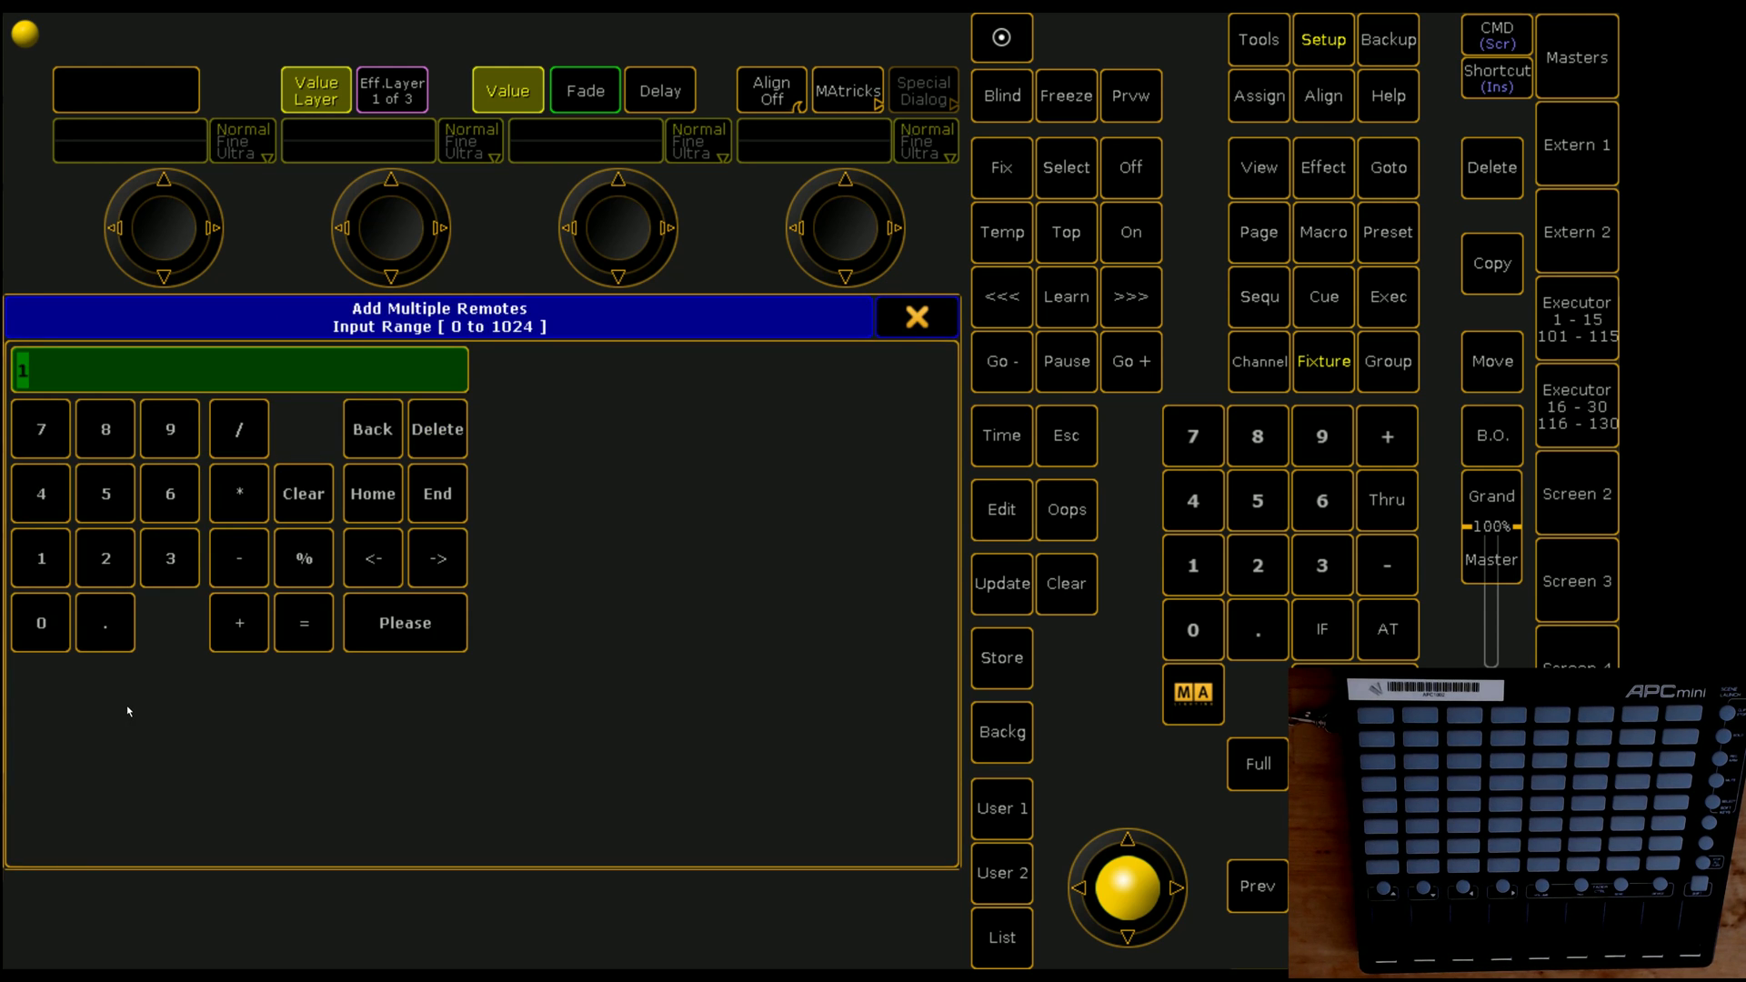
type("3")
key("Return")
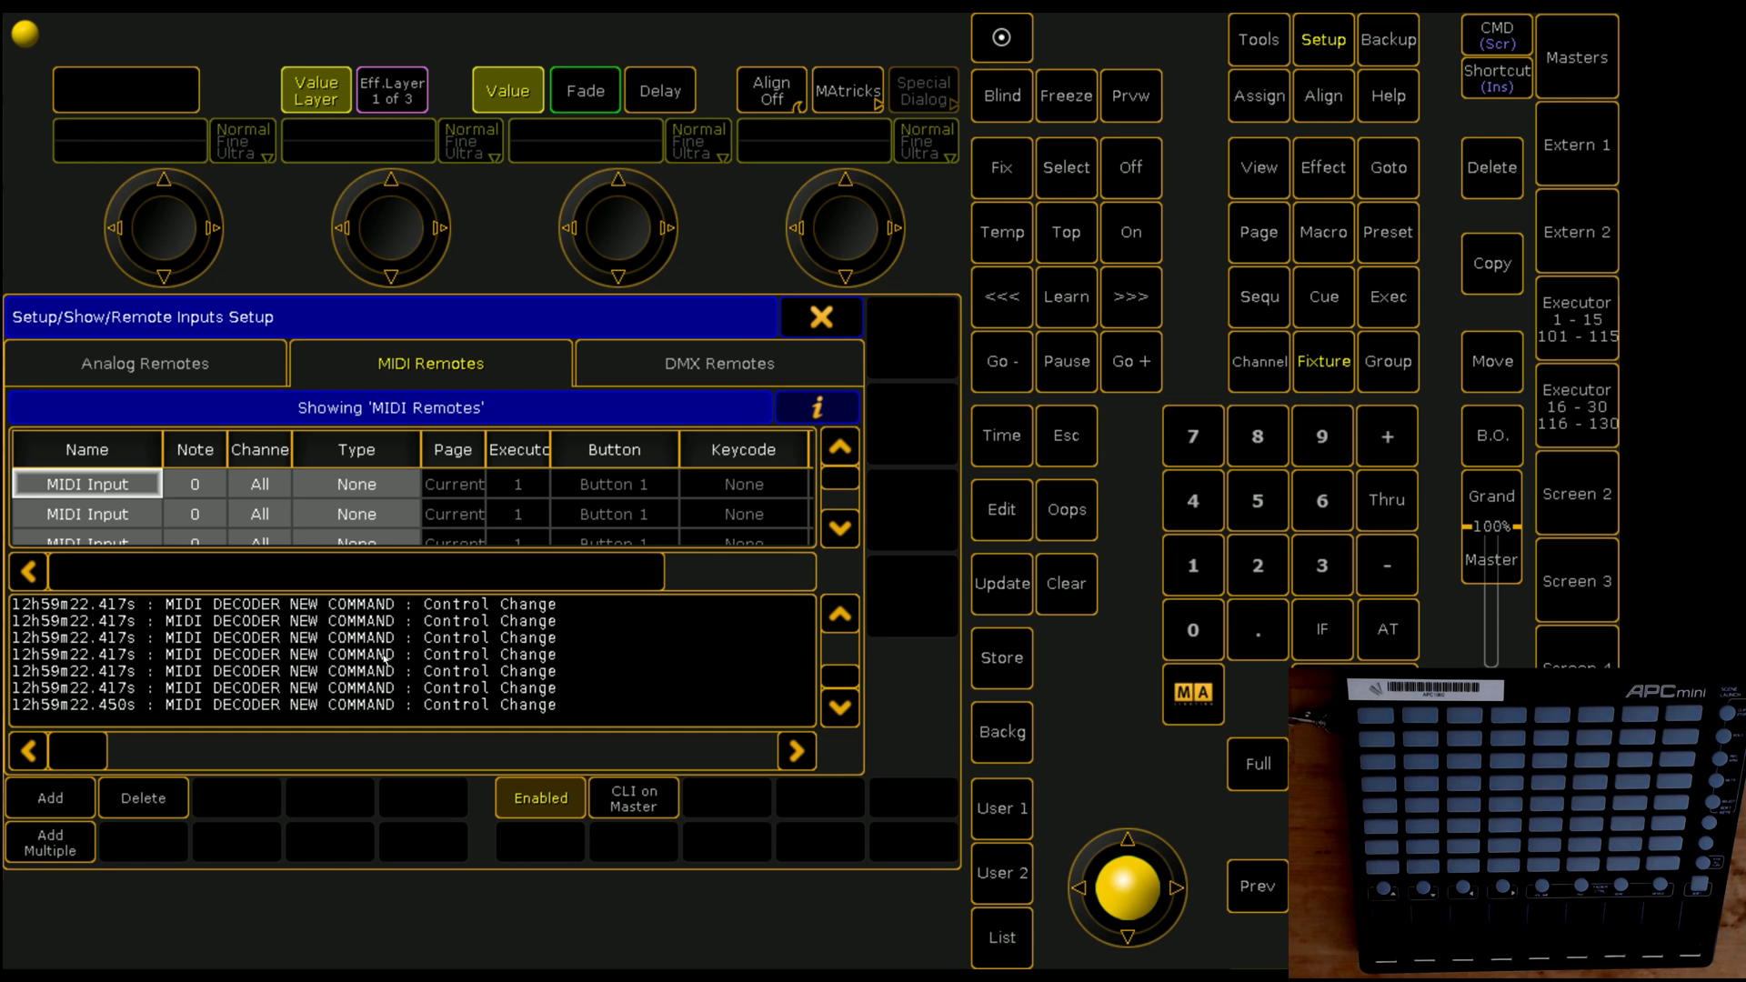
Step: Set the remotes' type to Exec and their page to 1
left_click(357, 484)
scroll(357, 501, "down", 2)
left_click(356, 484)
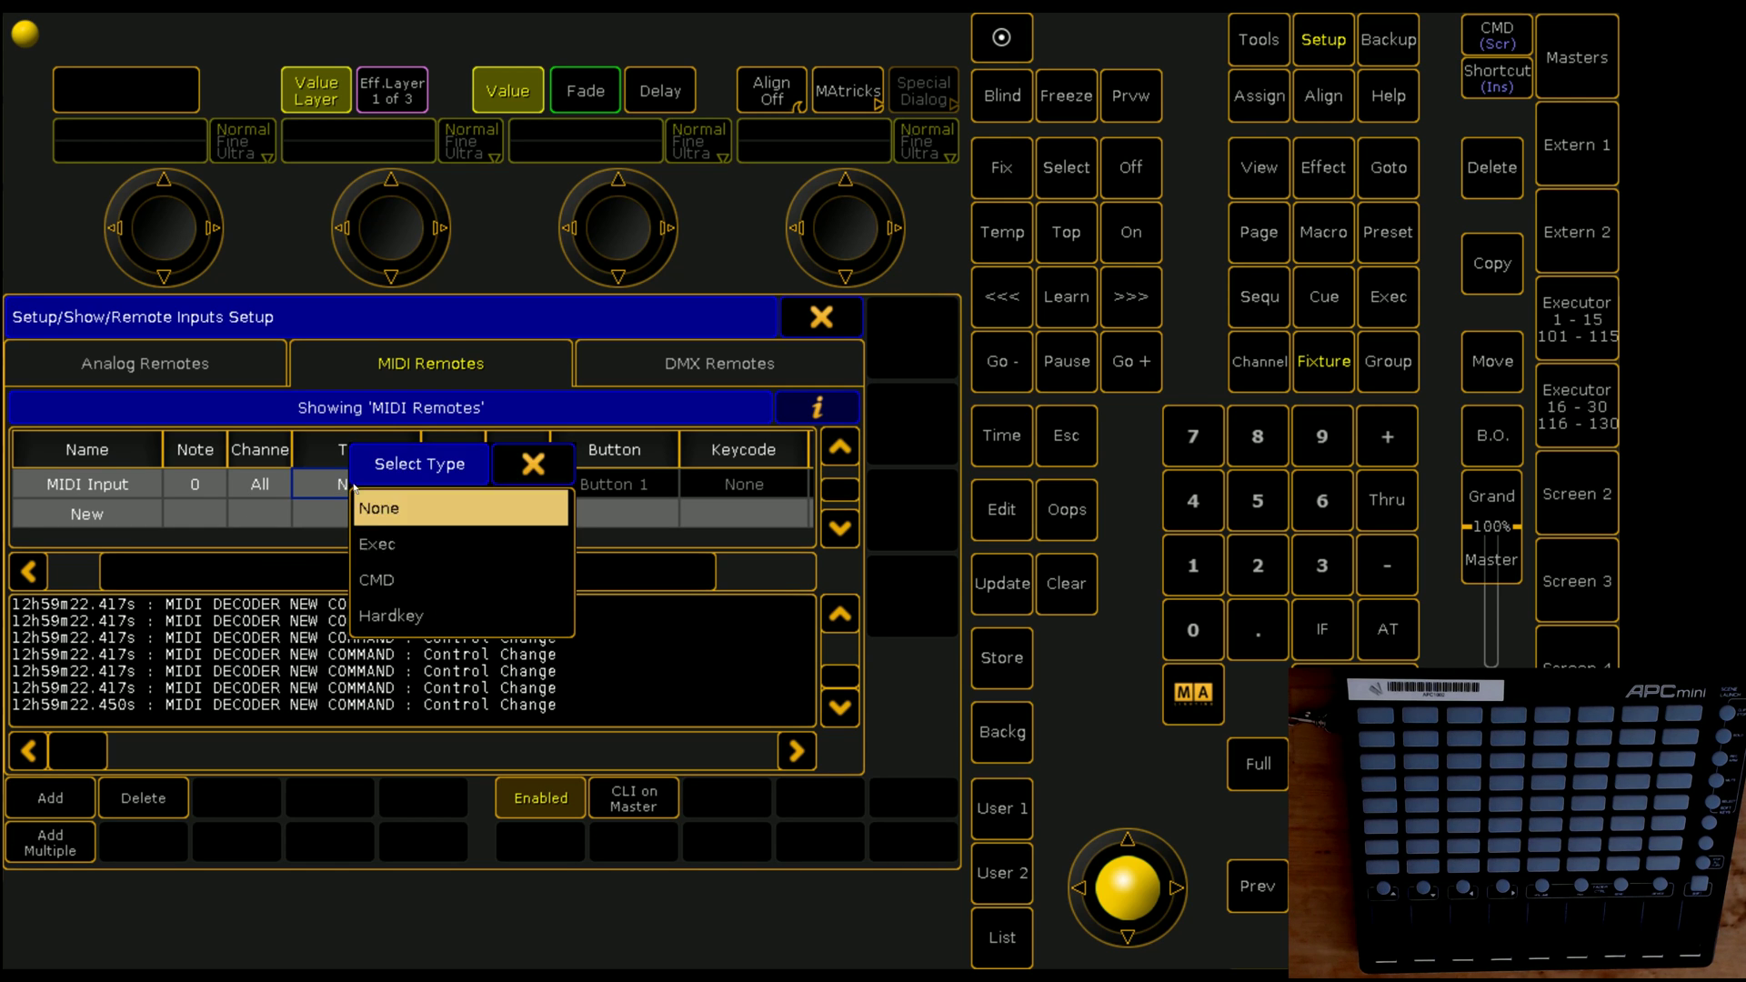
left_click(391, 545)
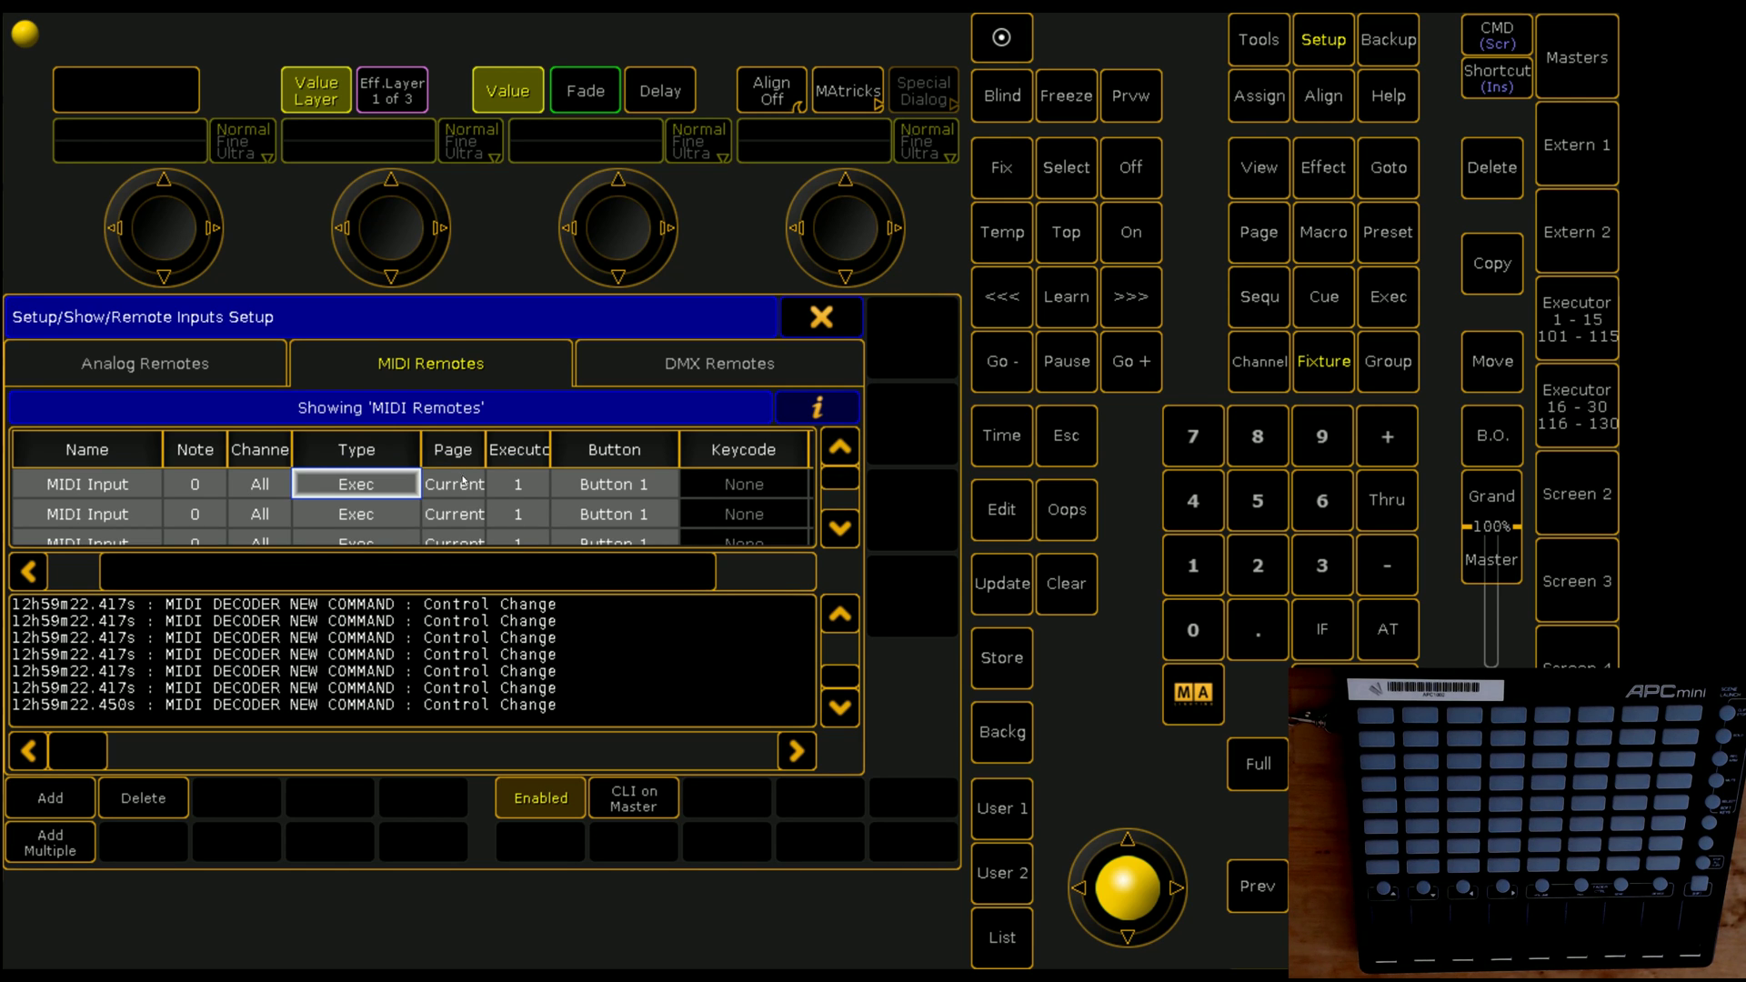
left_click(462, 482)
left_click(462, 482)
type("1")
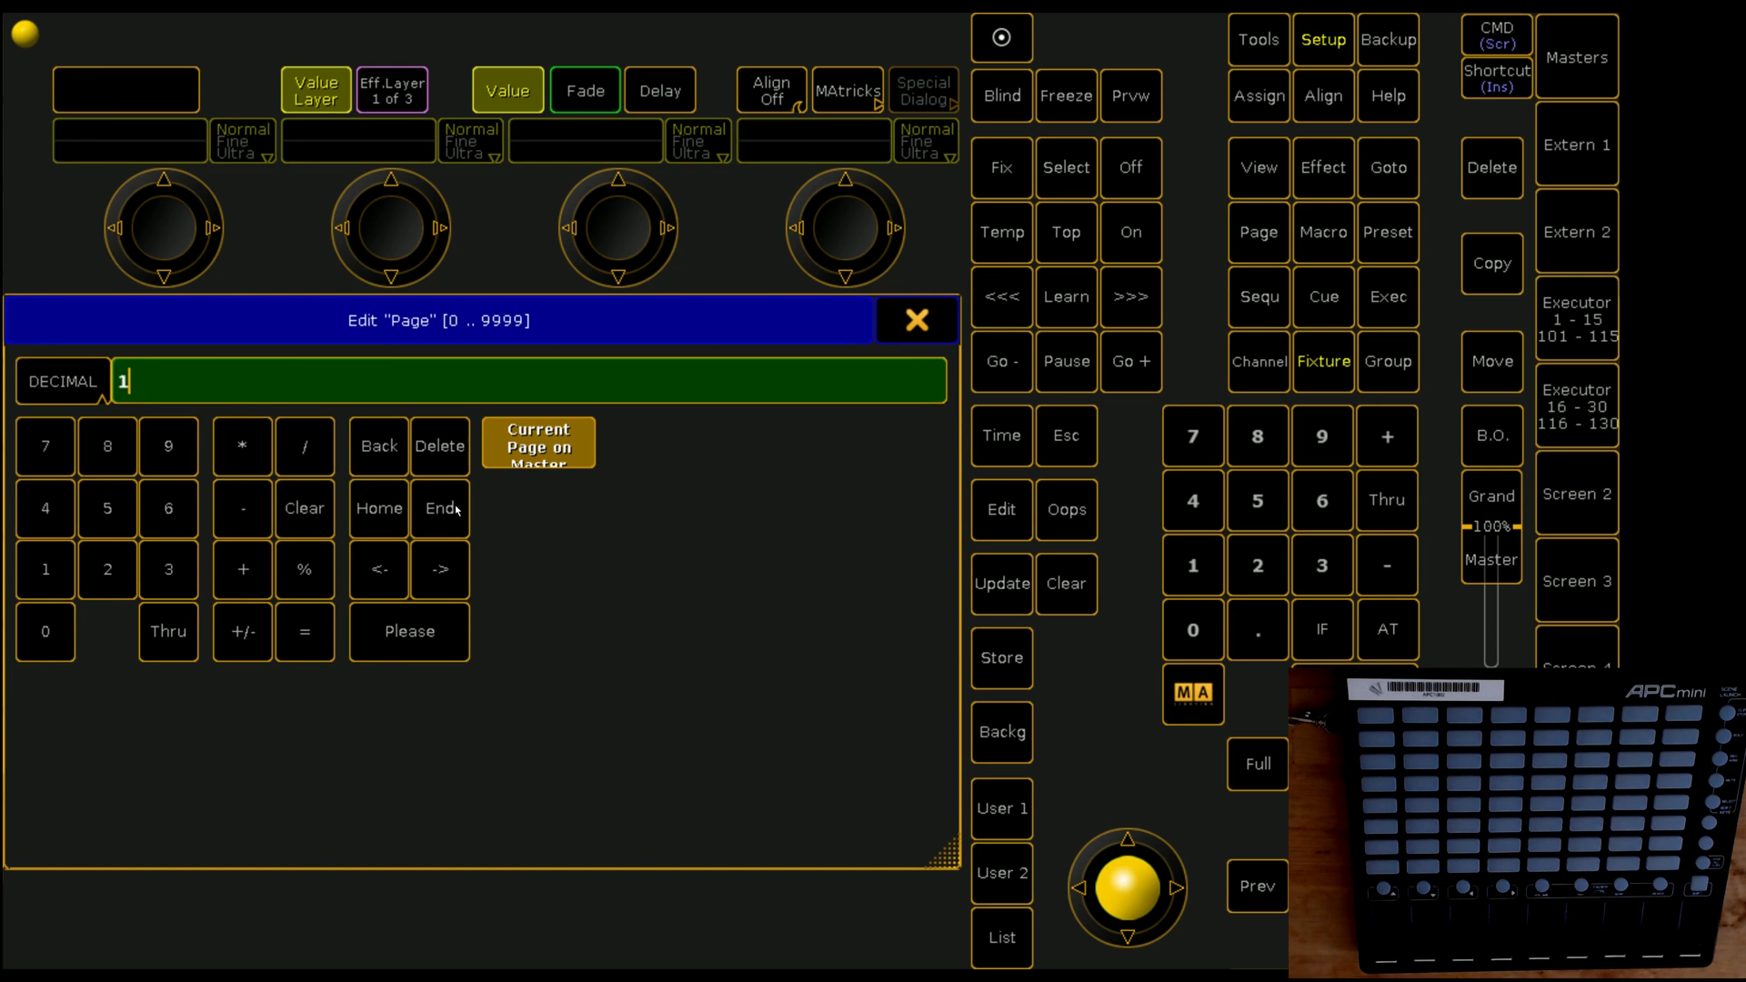
key("Return")
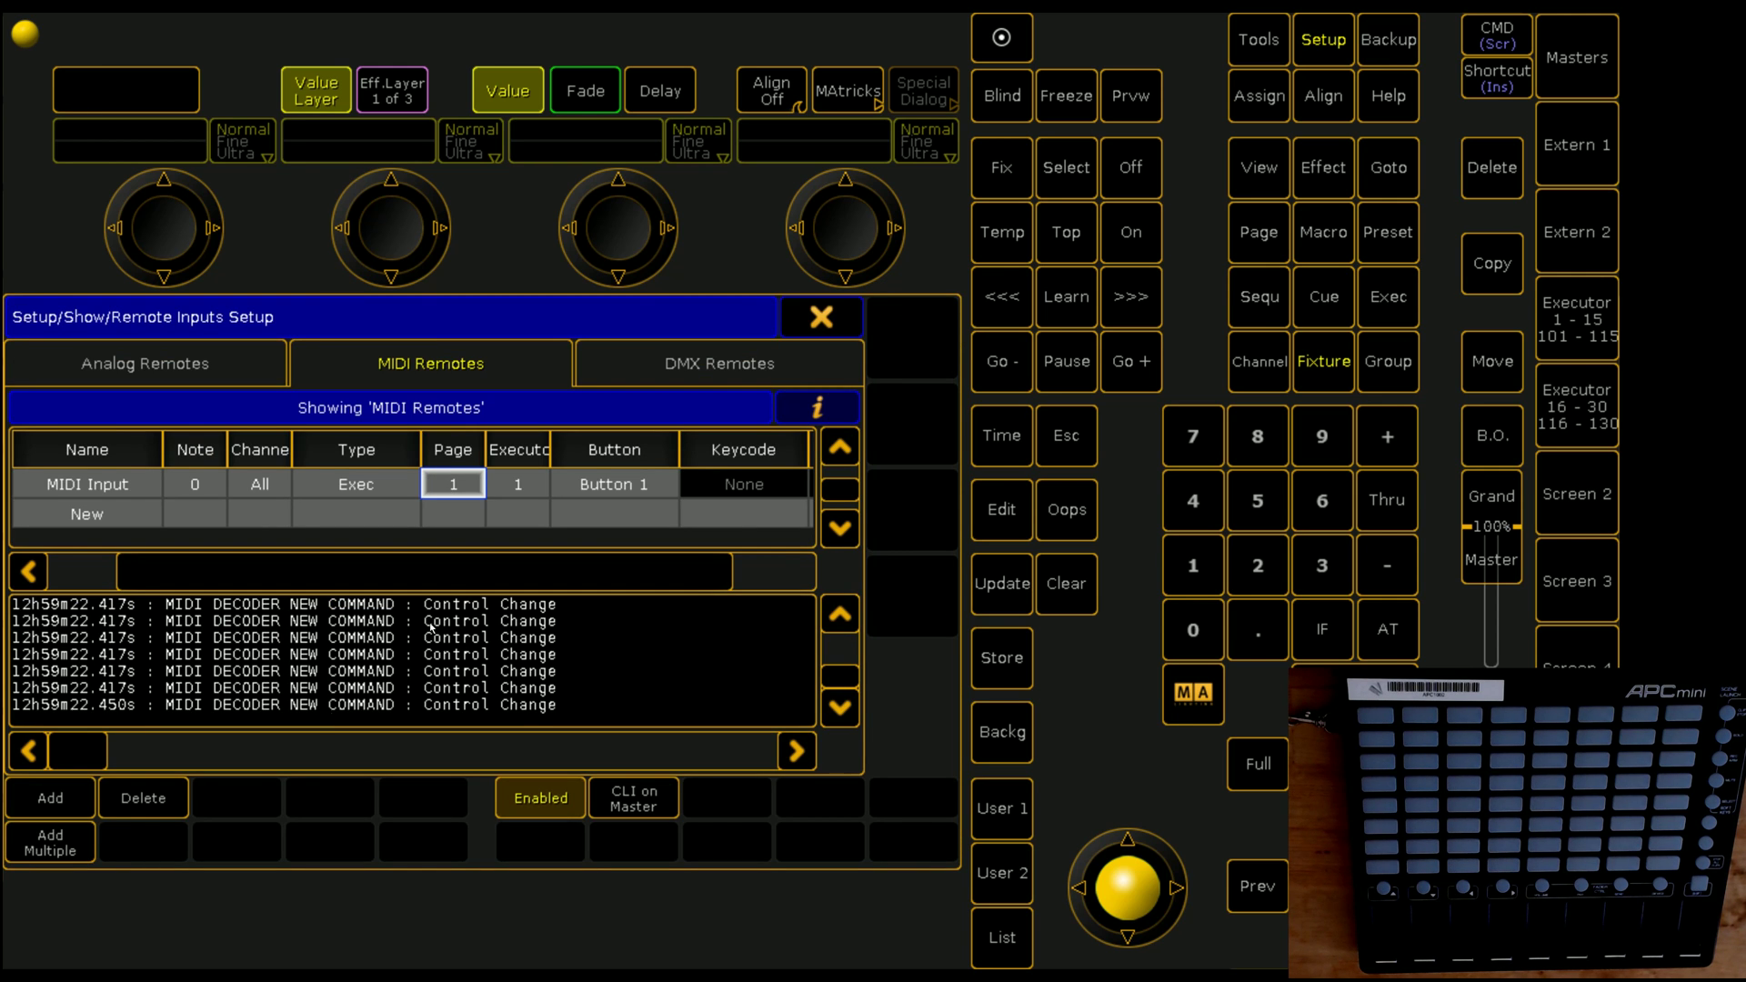
Step: Assign executors 101 thru 103 to the three remotes with '101 thru'
left_click(819, 411)
double_click(669, 512)
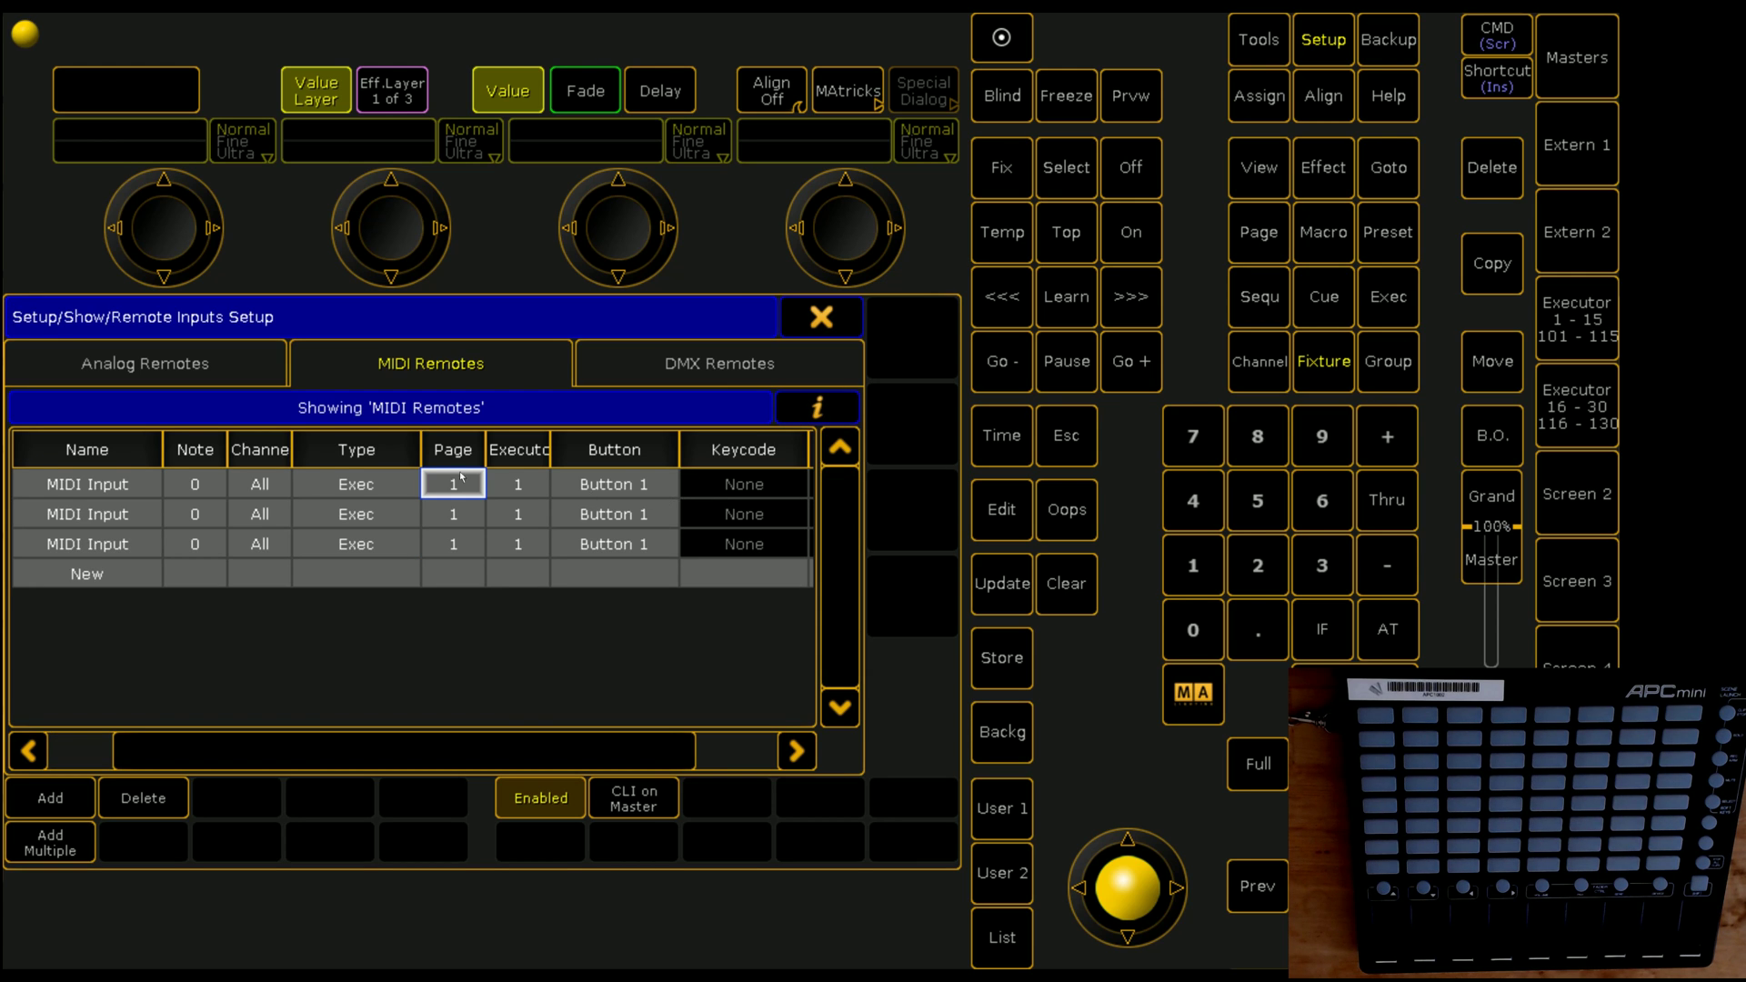
left_click(518, 484)
left_click(527, 545)
double_click(531, 550)
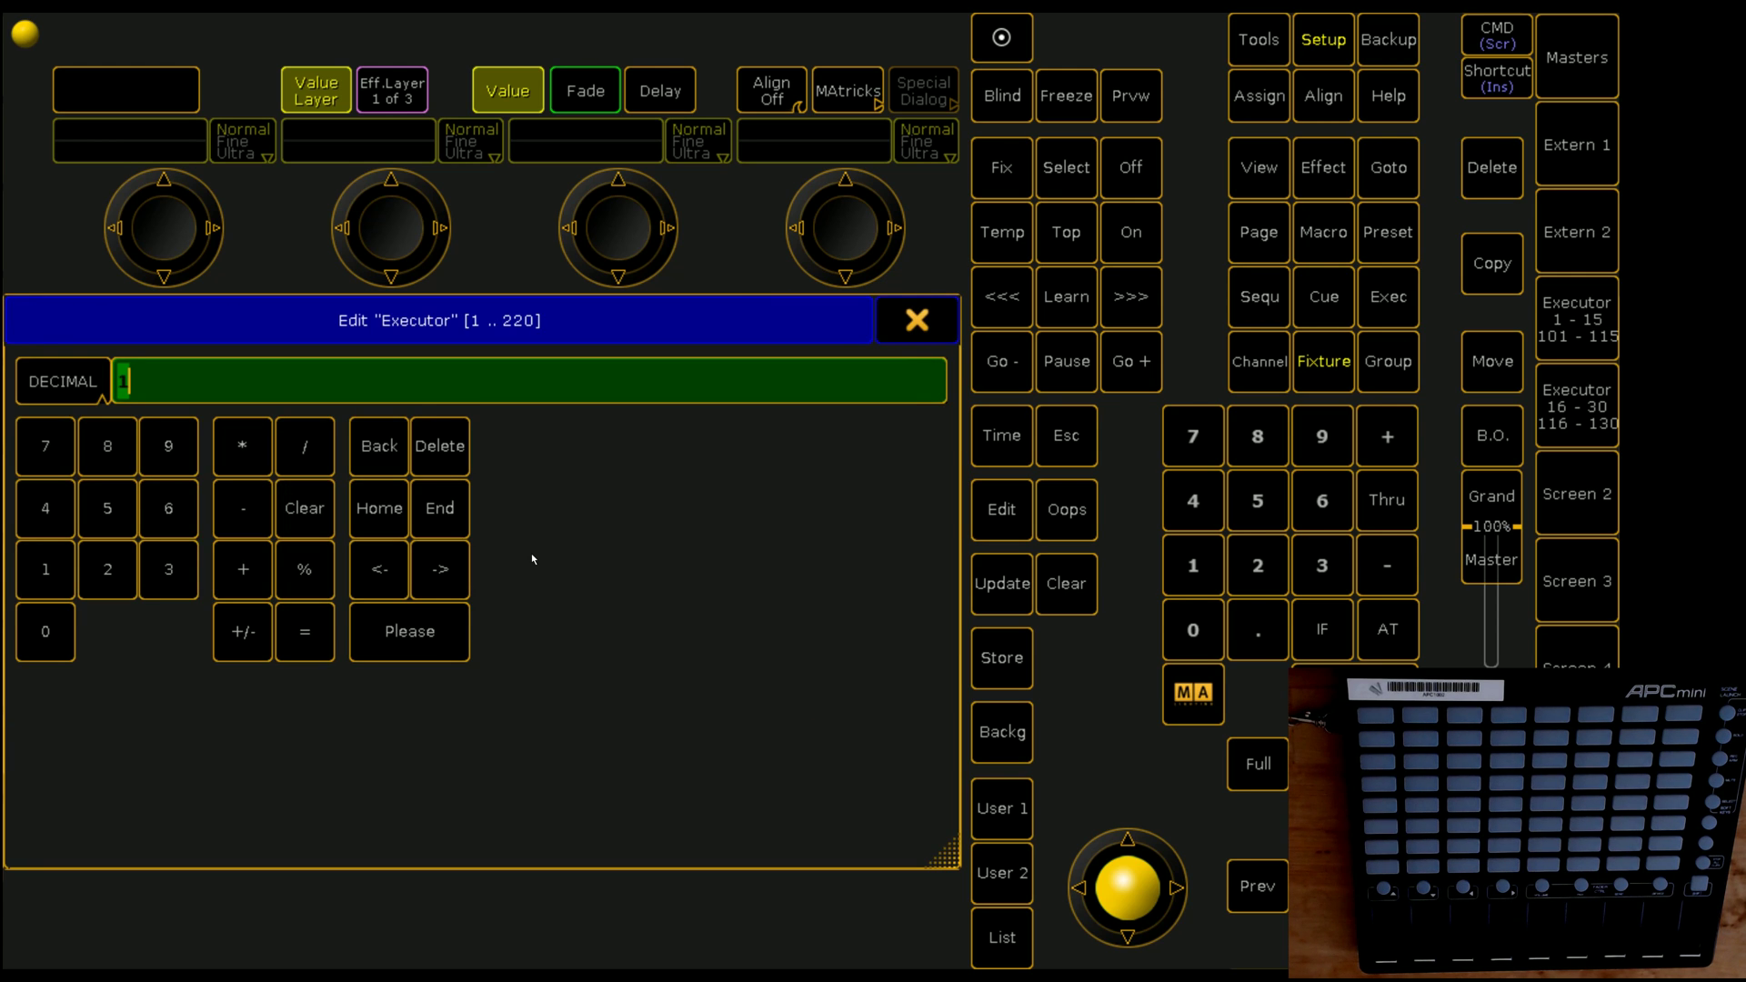
type("101 thru")
key("Return")
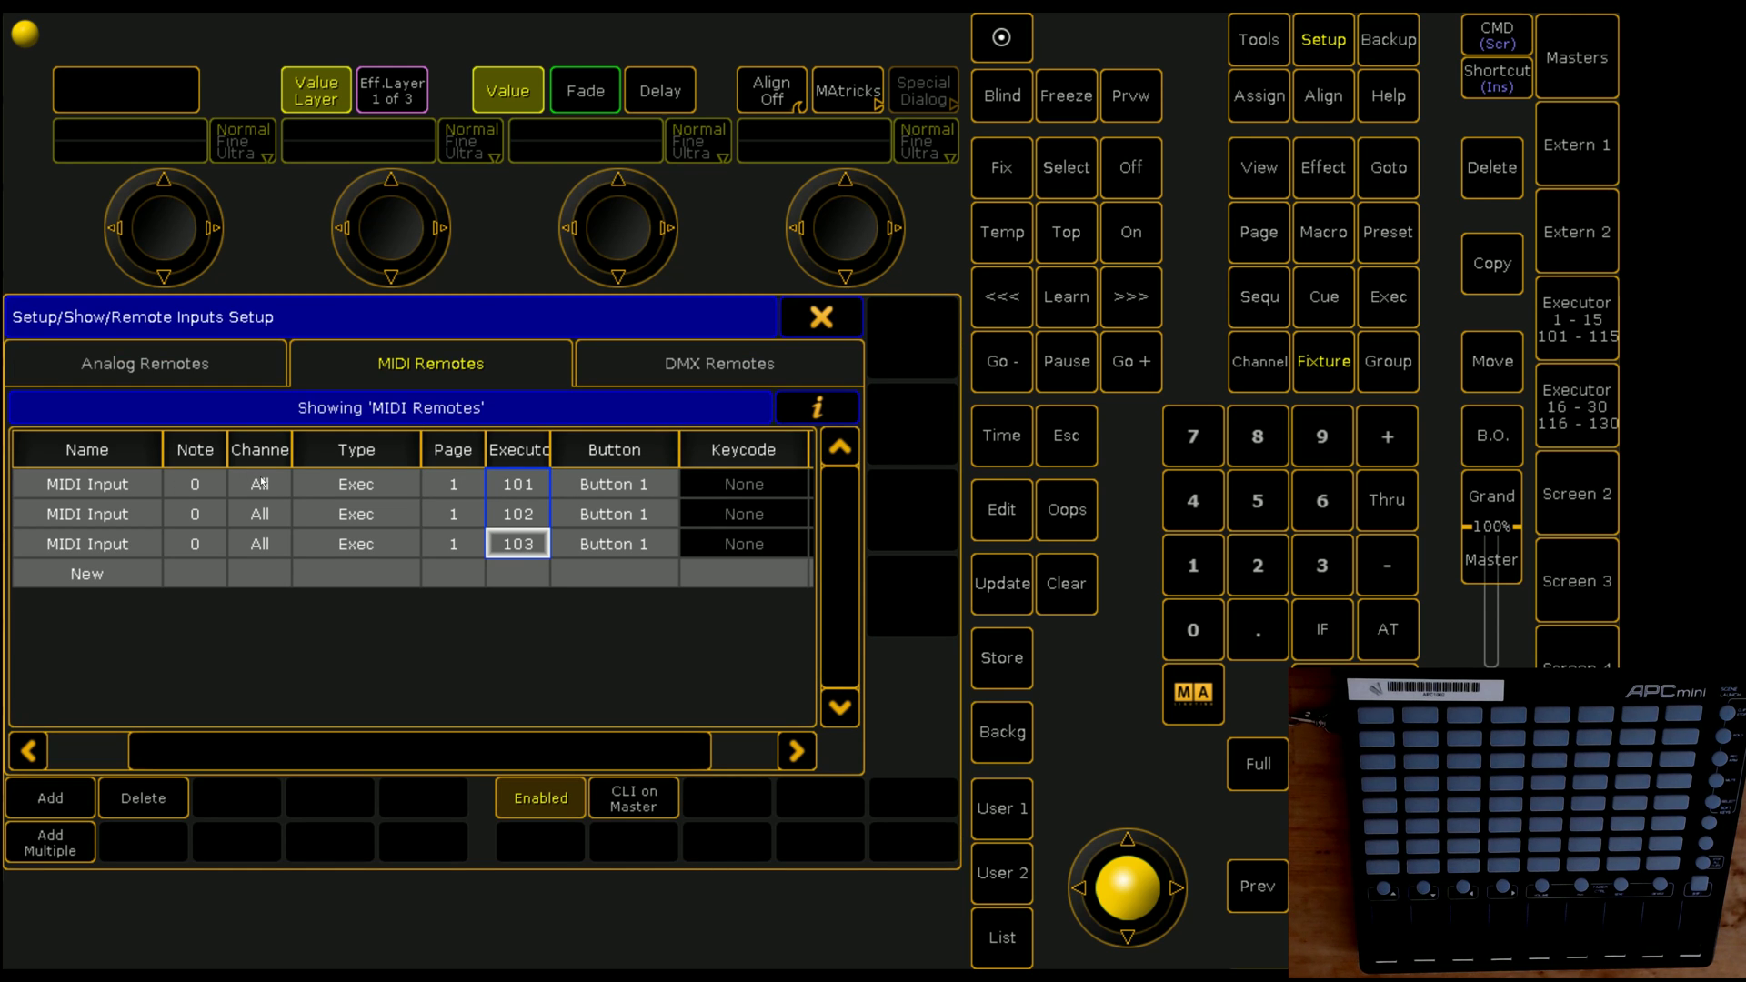
Step: Set MIDI channel 1 on all three remotes and show the MIDI log again
left_click_drag(260, 482, 266, 541)
double_click(267, 551)
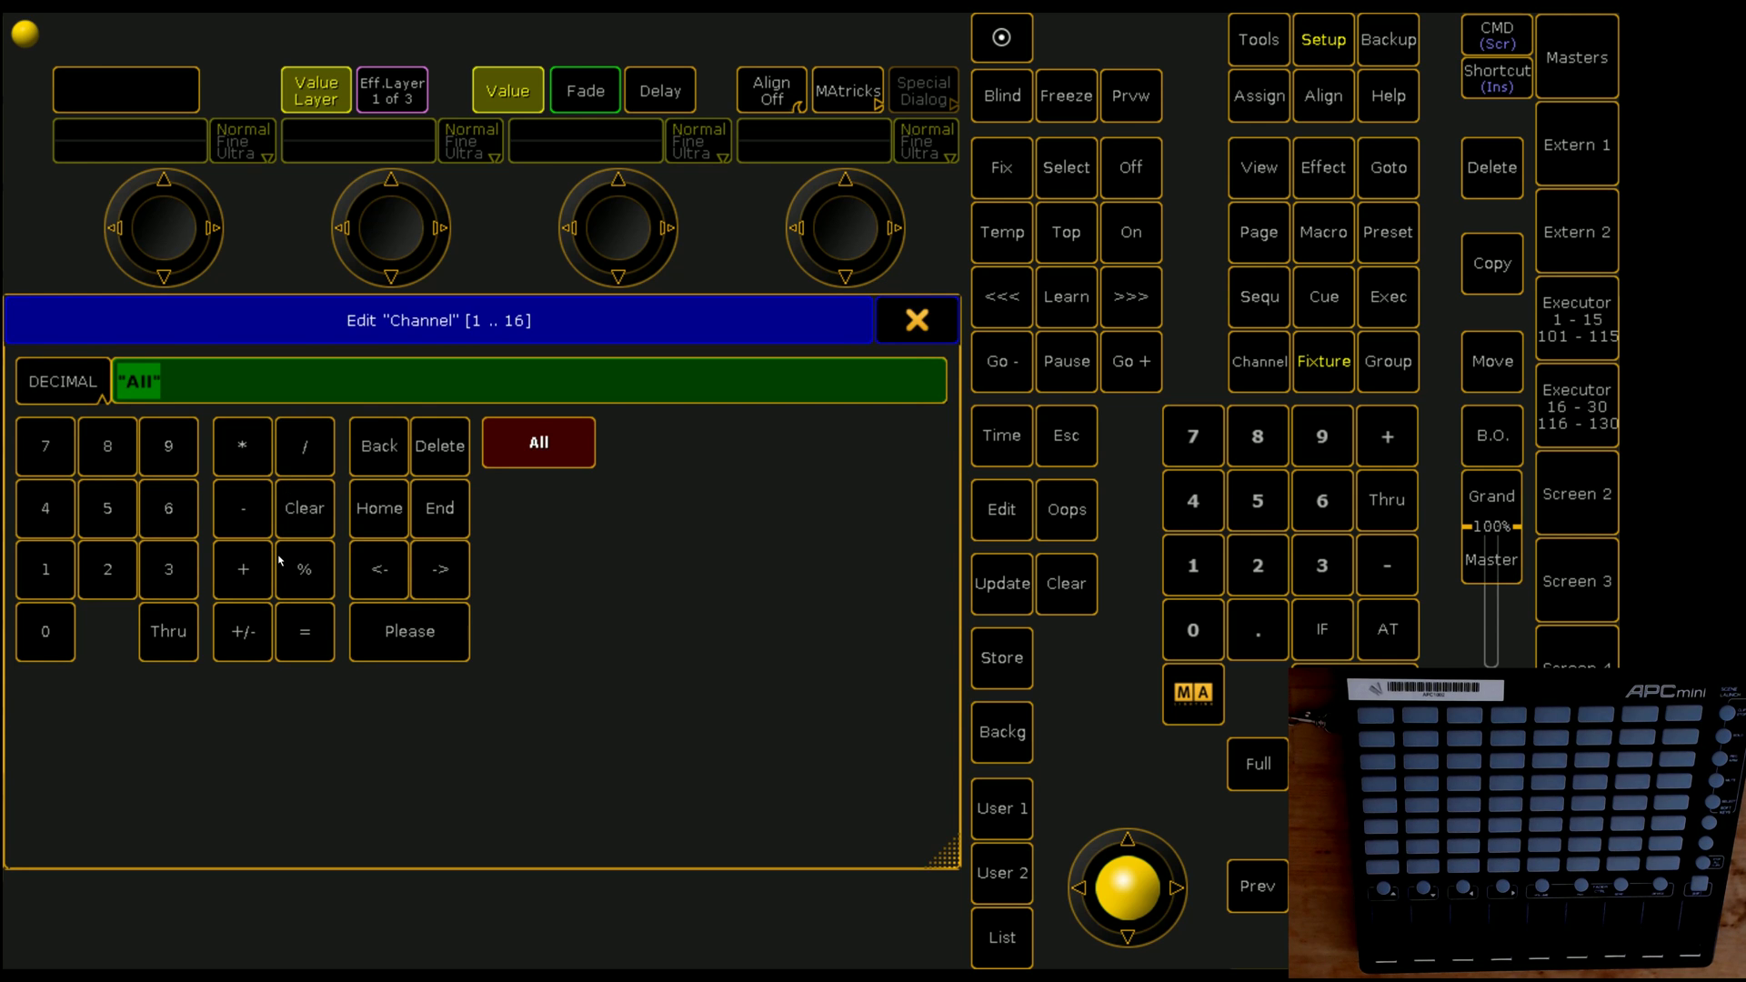
type("1")
key("Return")
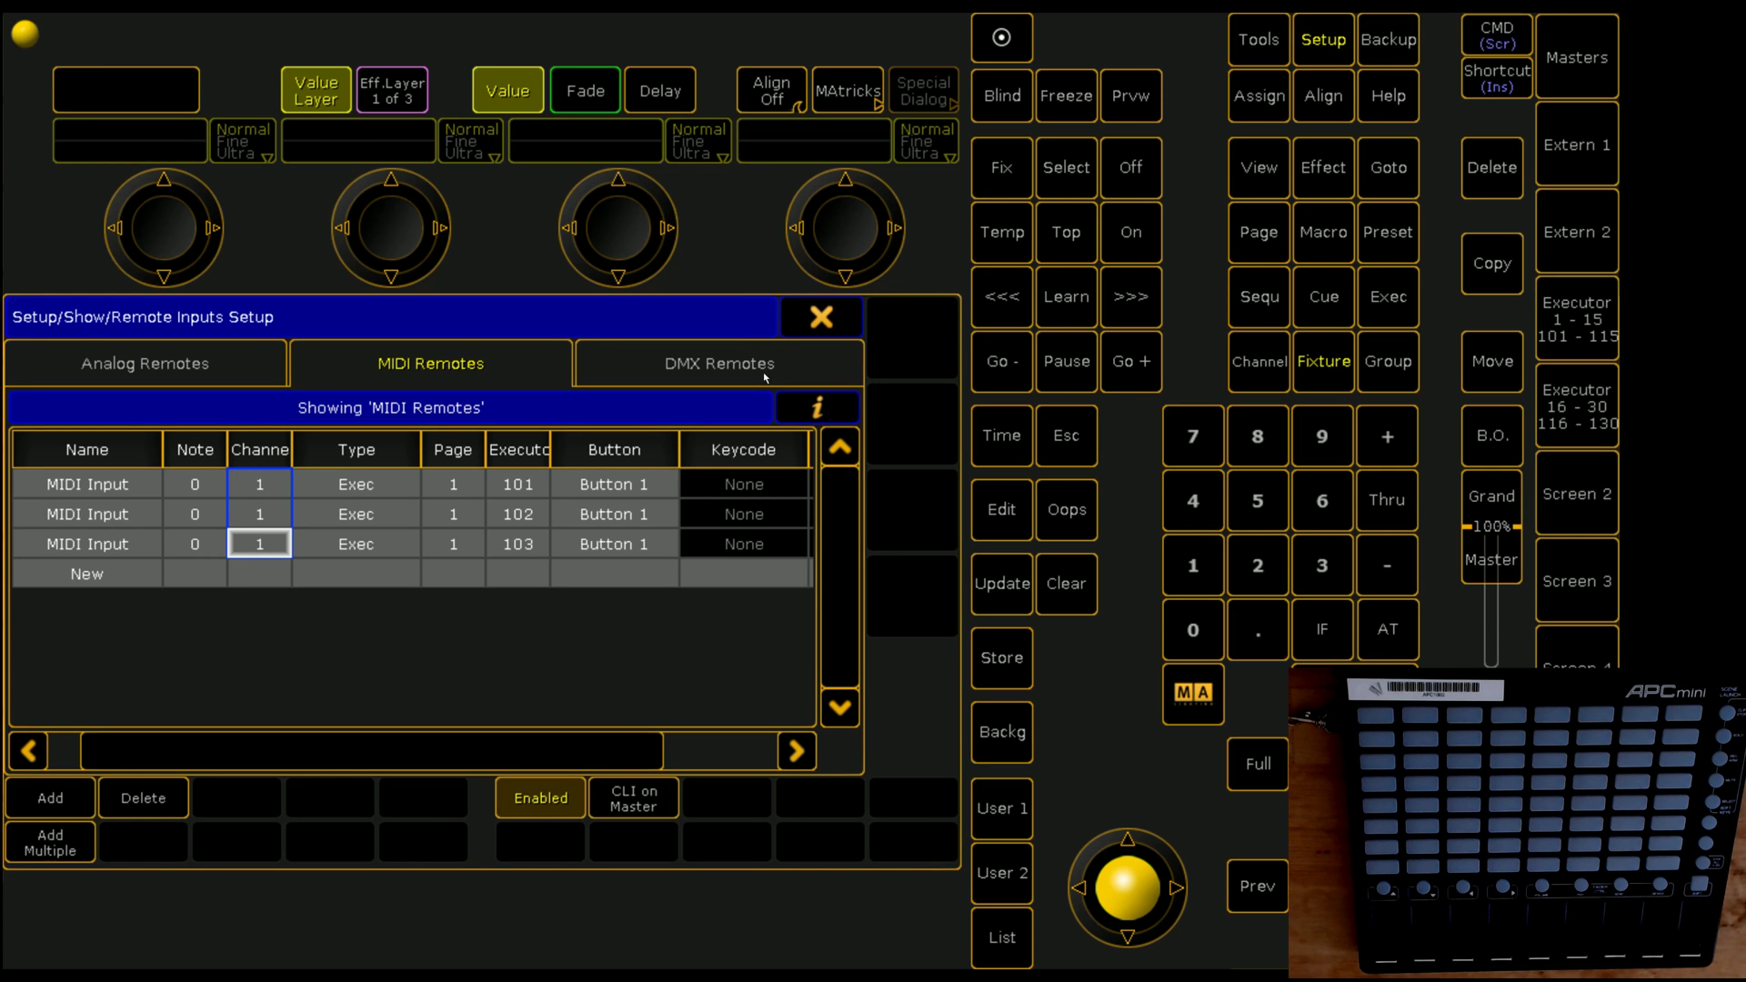
left_click(821, 412)
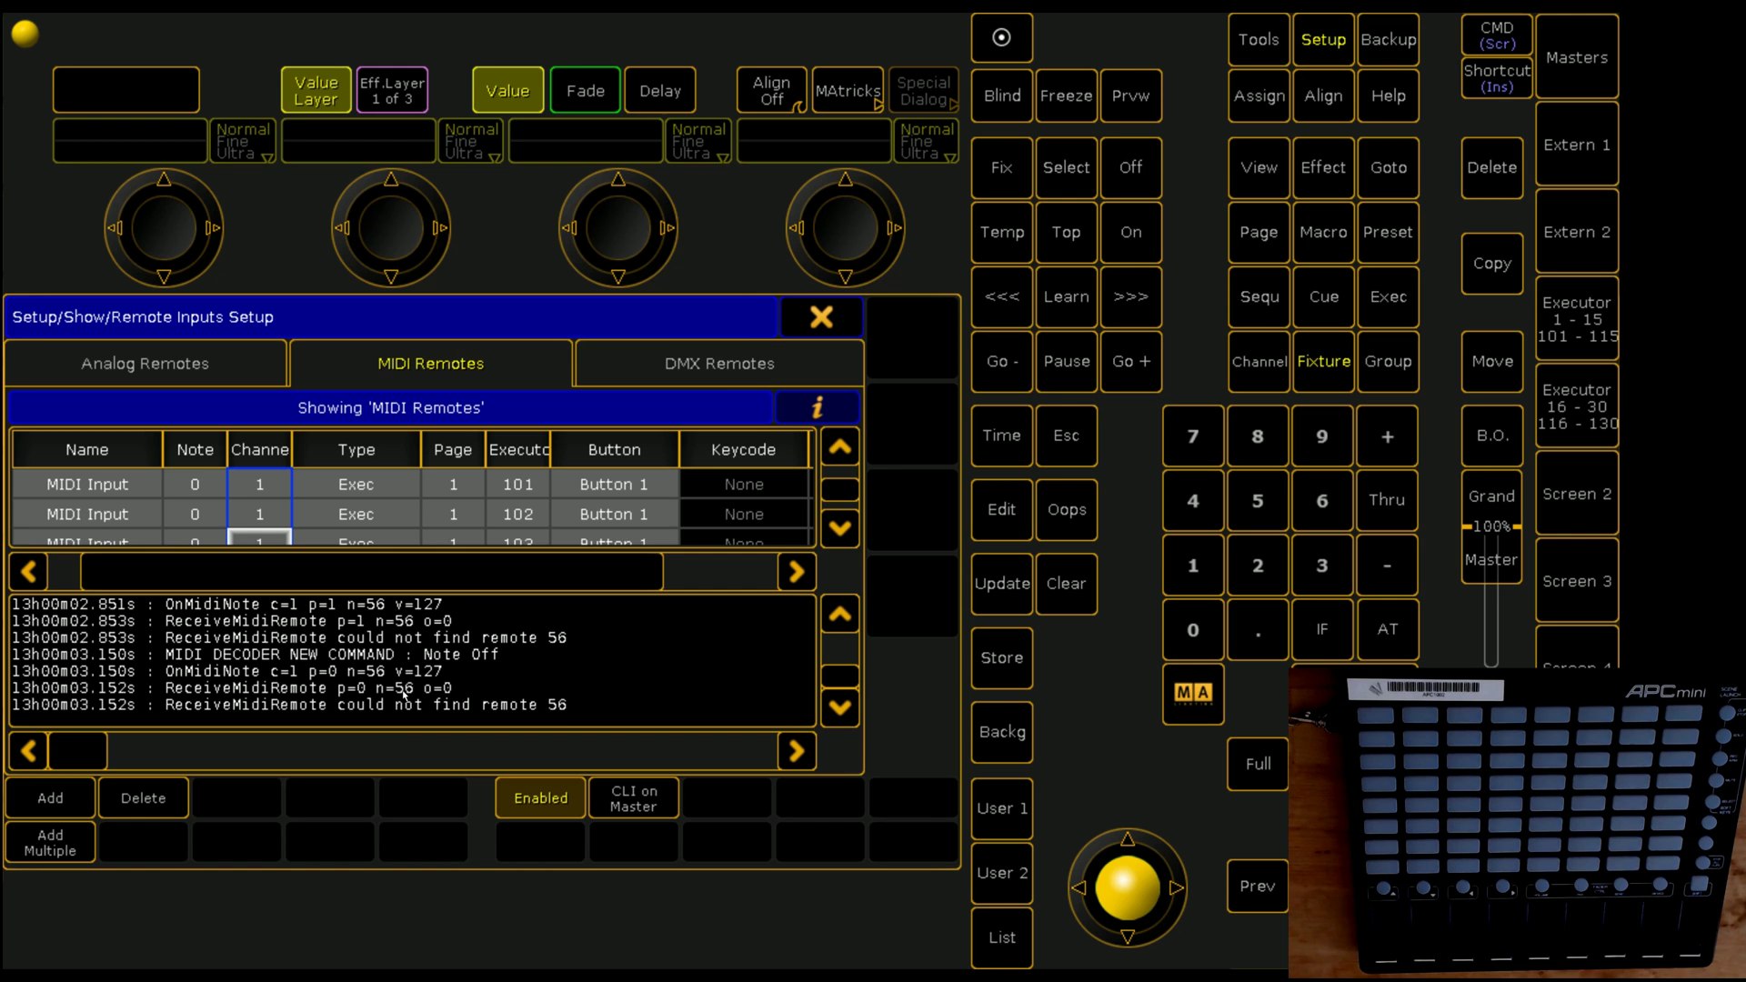
Step: Give the first remote note 56, then fill notes 56 thru 58 across all three rows
left_click(198, 485)
left_click(198, 486)
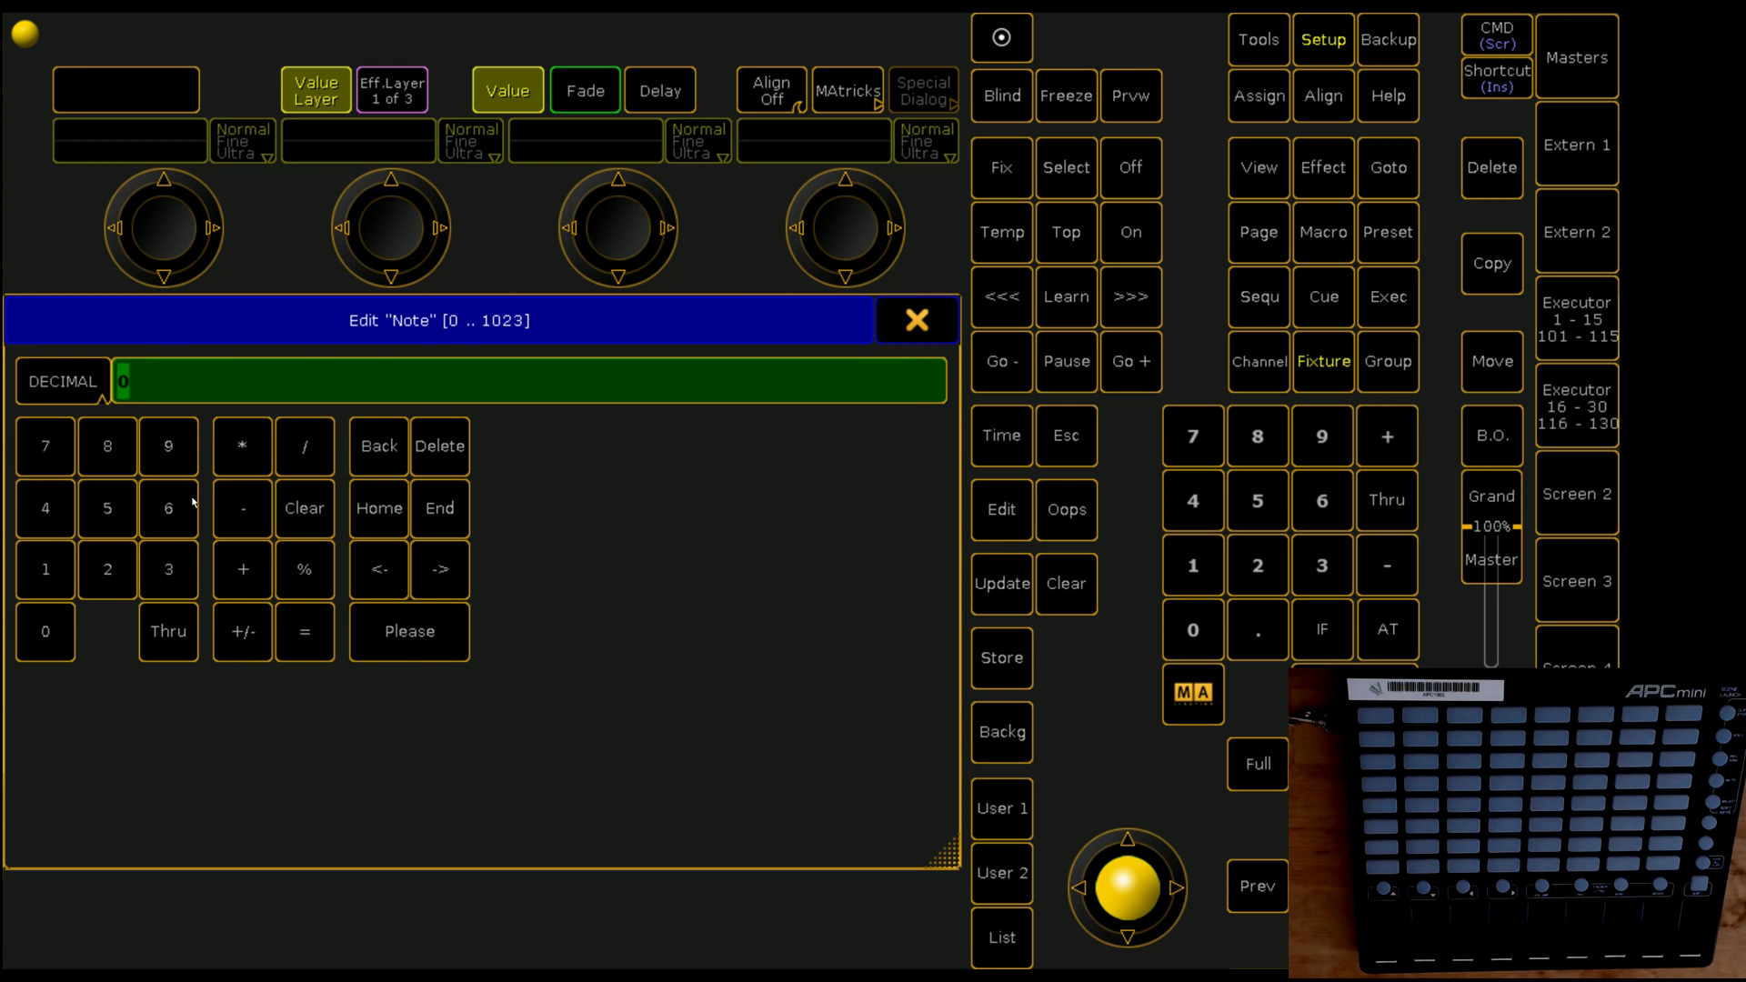
type("56")
key("Return")
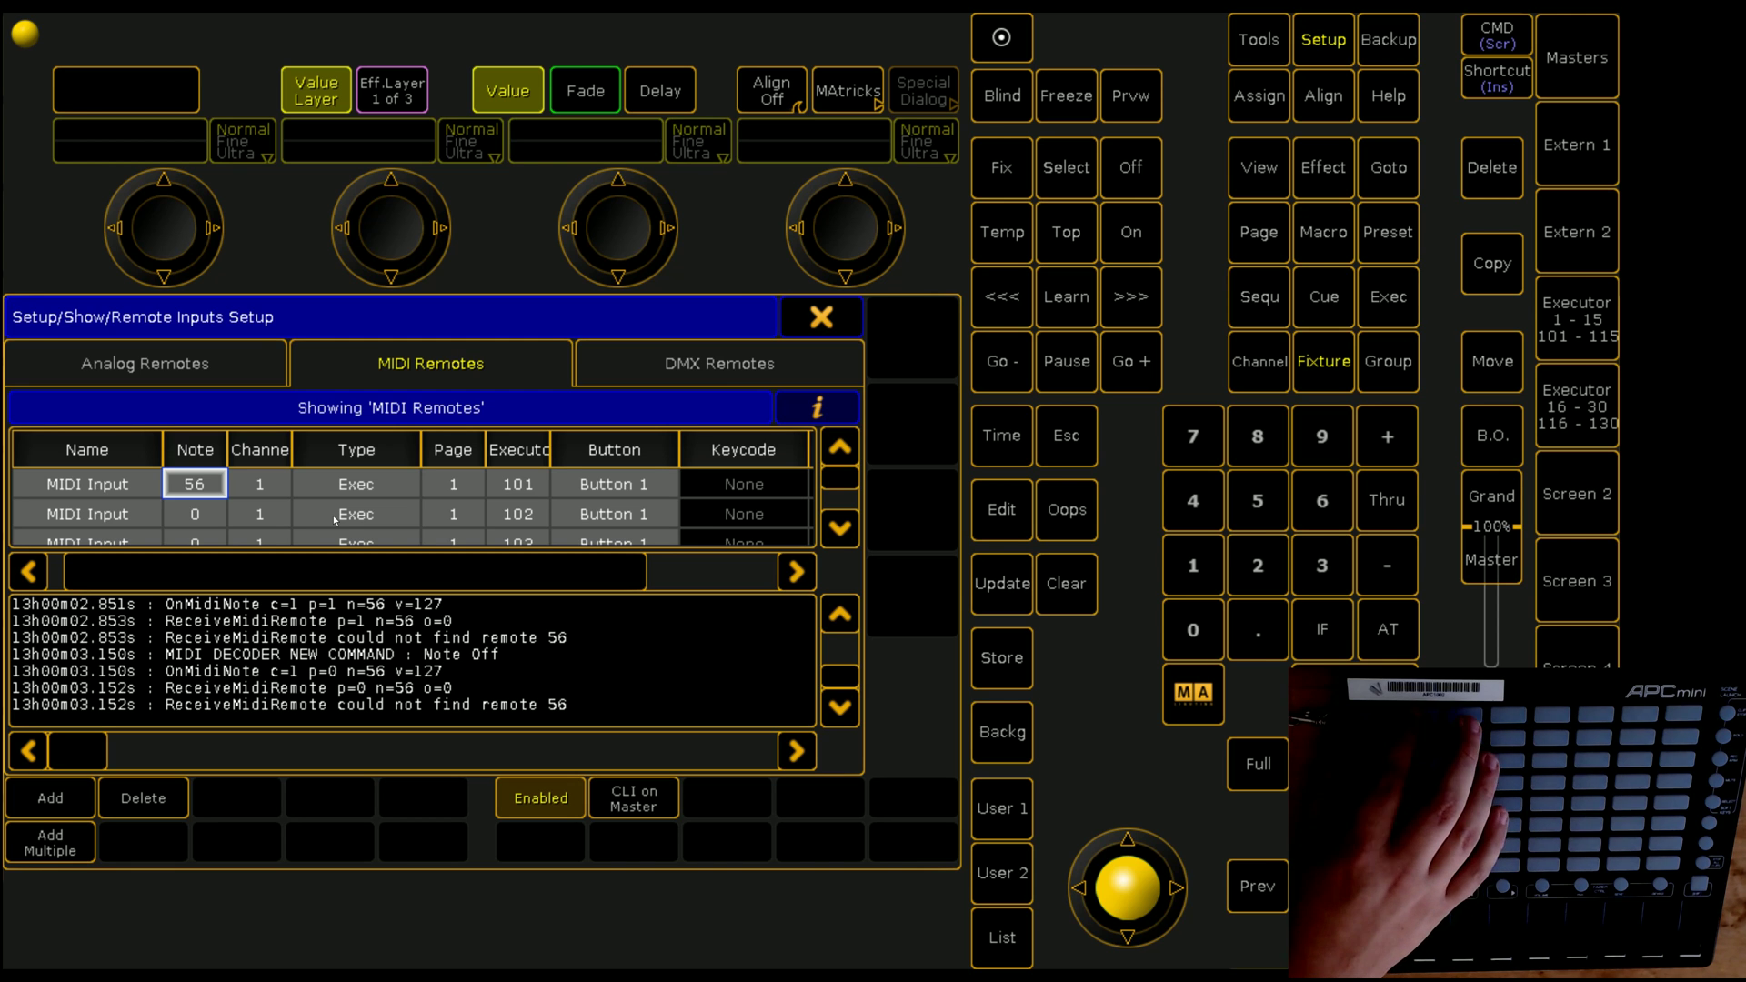
scroll(199, 543, "down", 3)
left_click(188, 496)
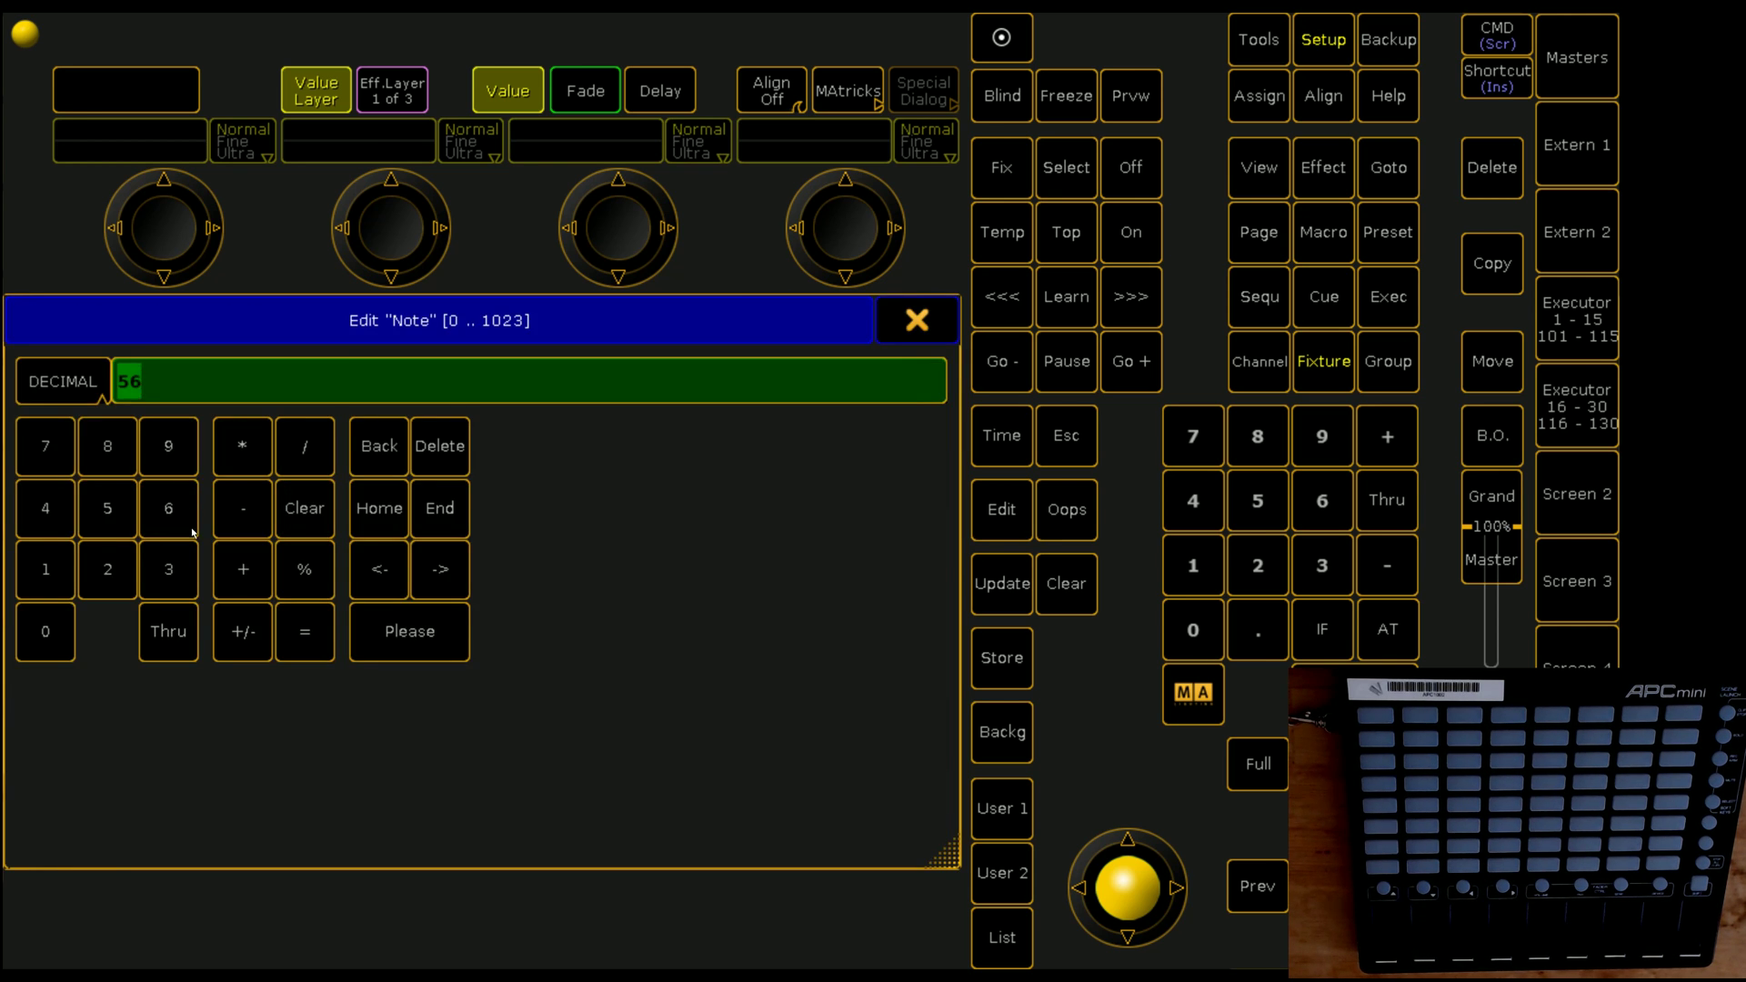
type("56 thru")
key("Return")
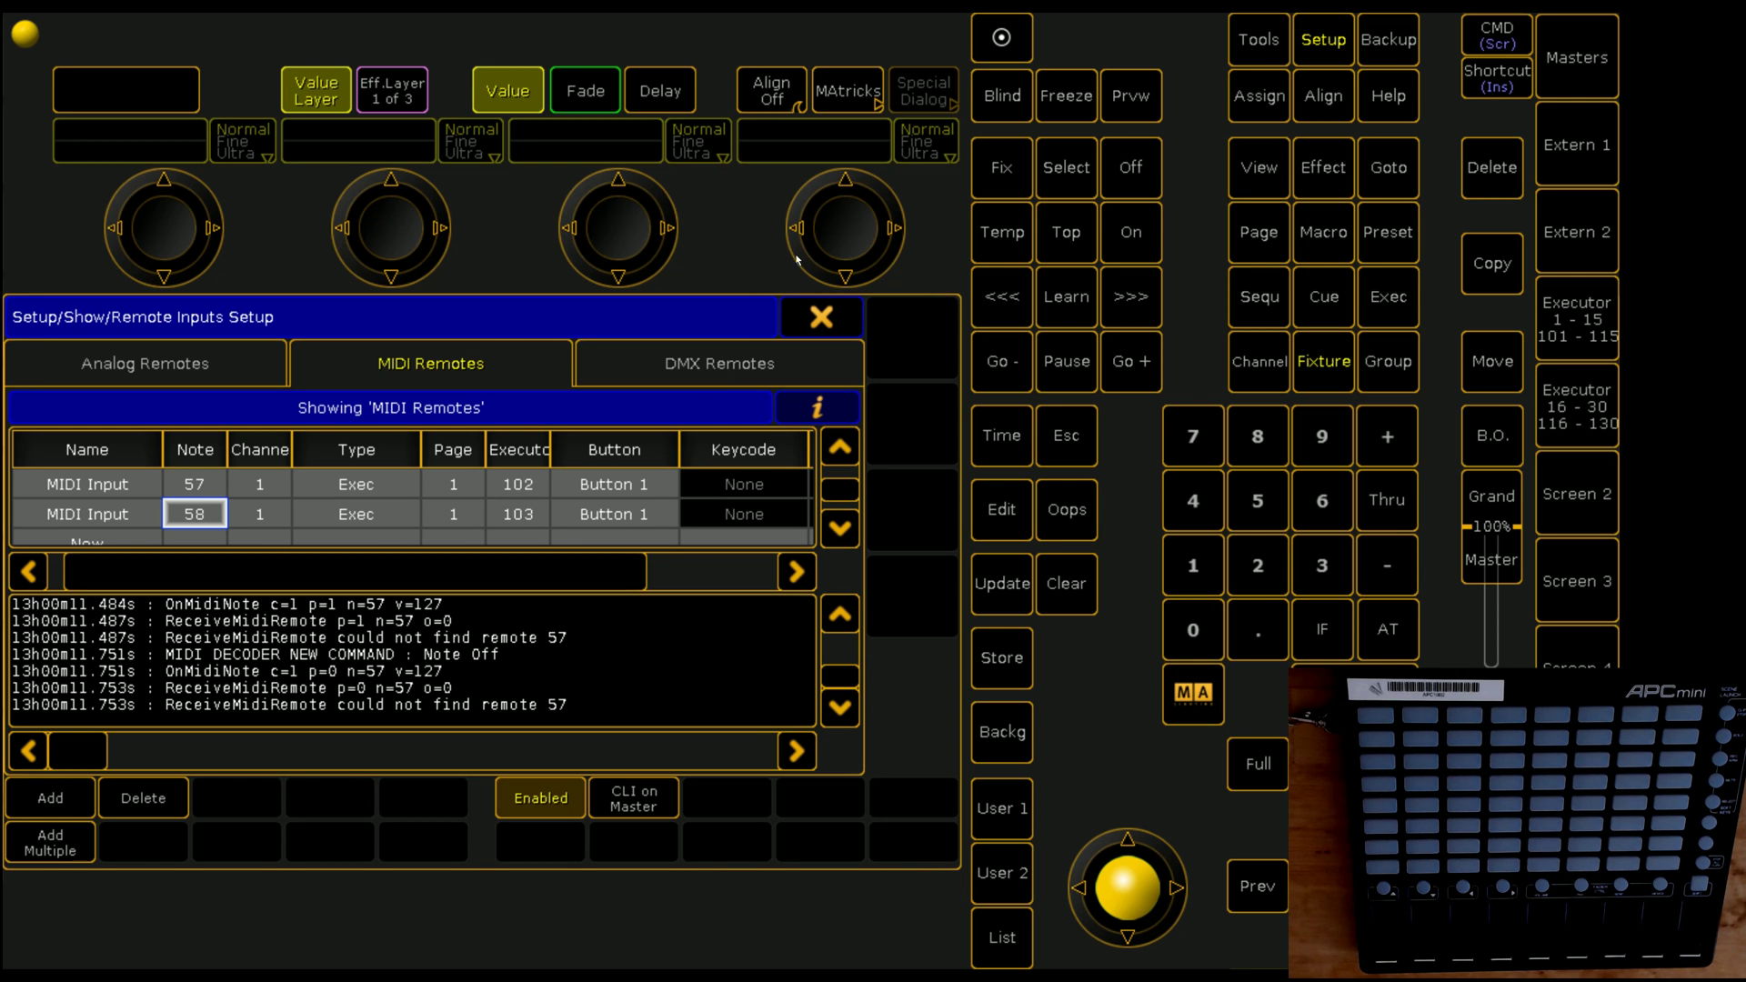
Step: Close the Remote Inputs Setup and Setup windows and select the empty executor view area
left_click(825, 318)
left_click(901, 324)
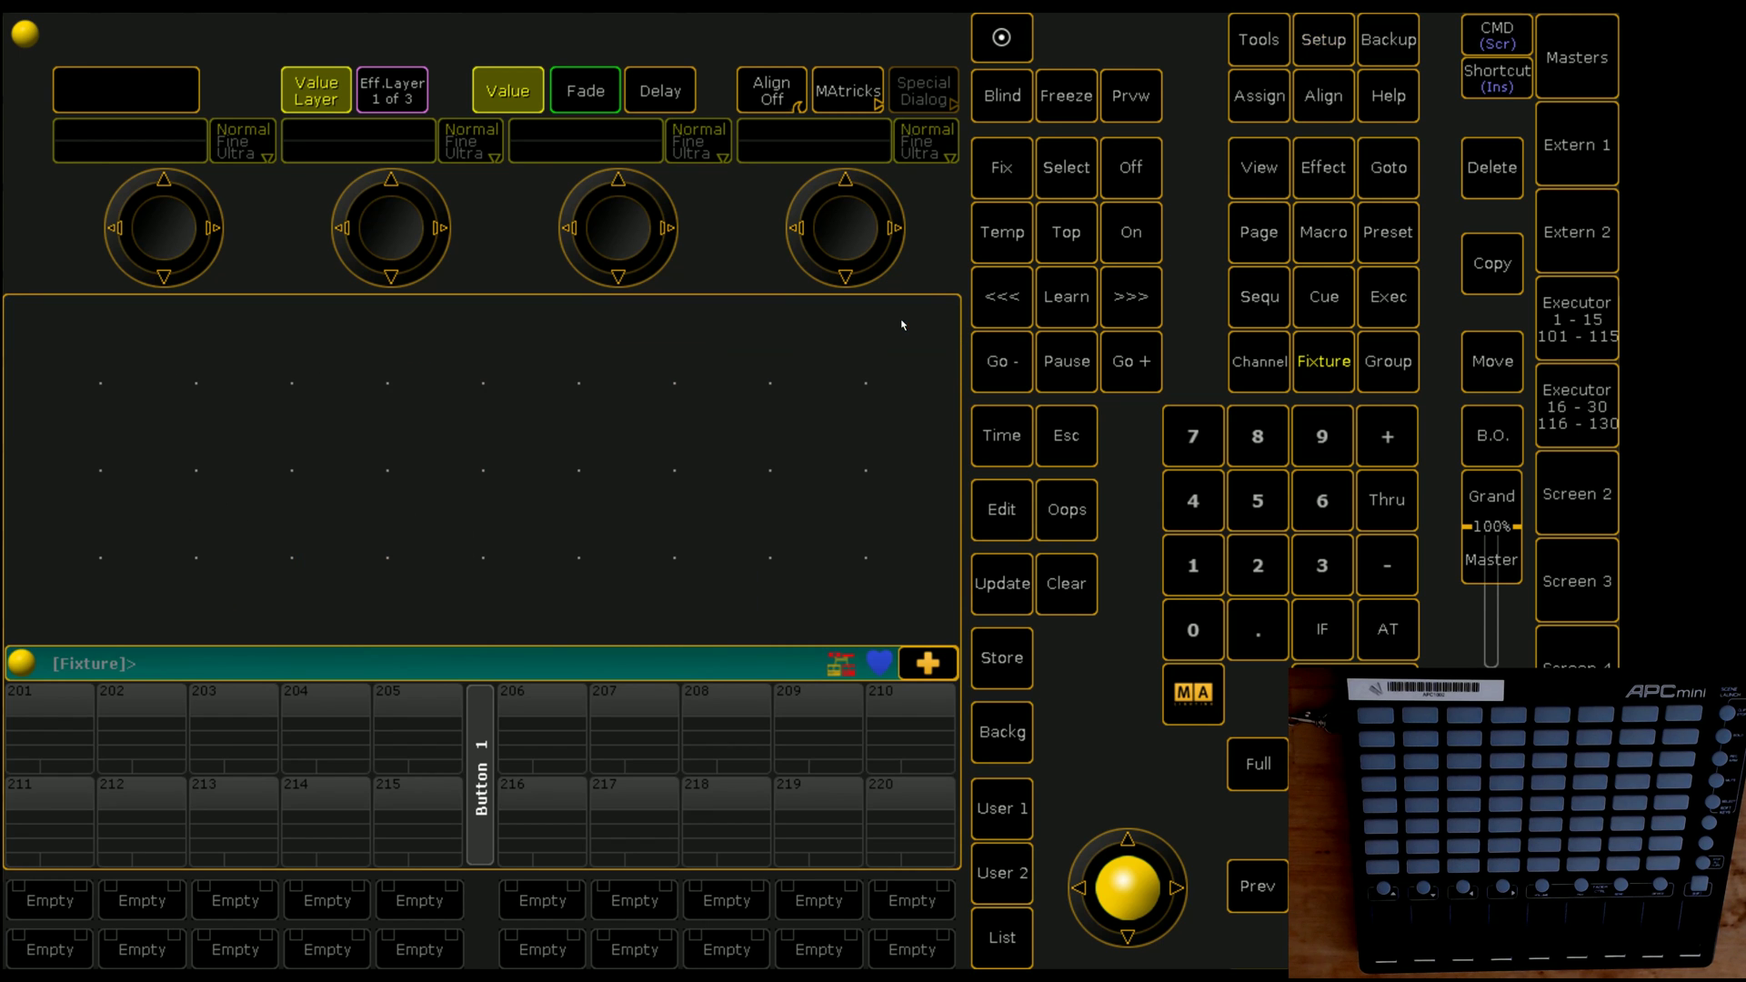
left_click(1576, 344)
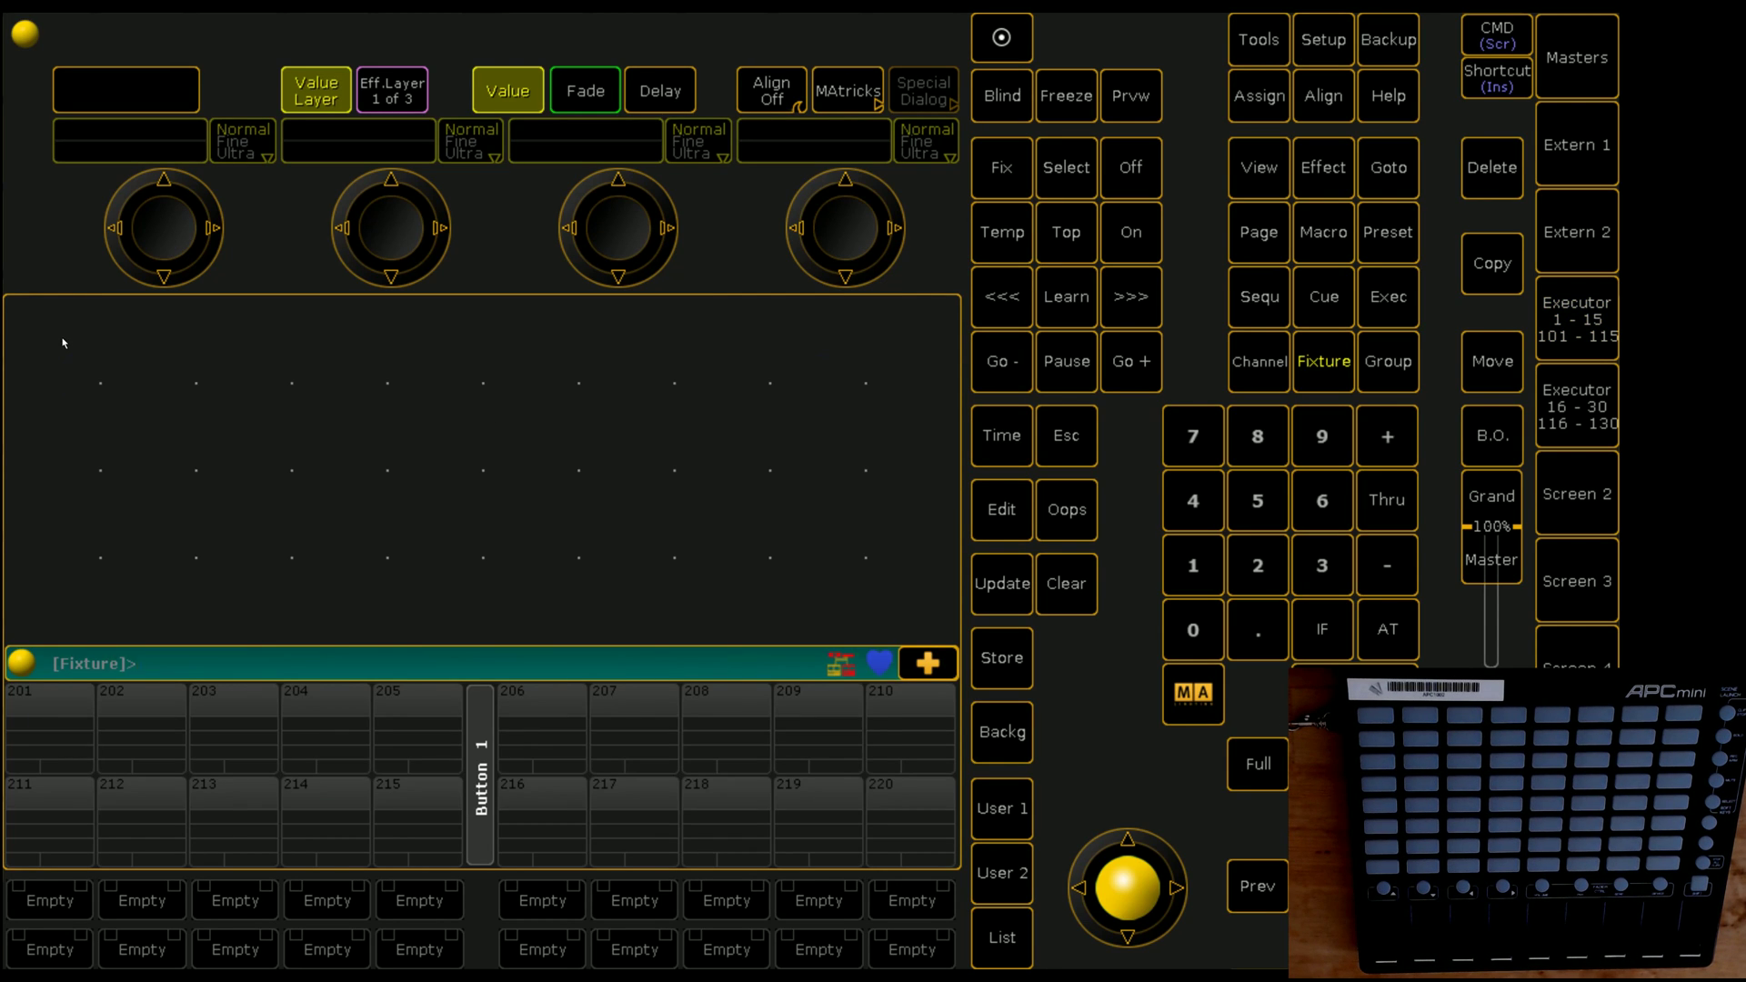
Step: Create a Plugins pool window from the System window types
left_click(62, 343)
left_click(716, 443)
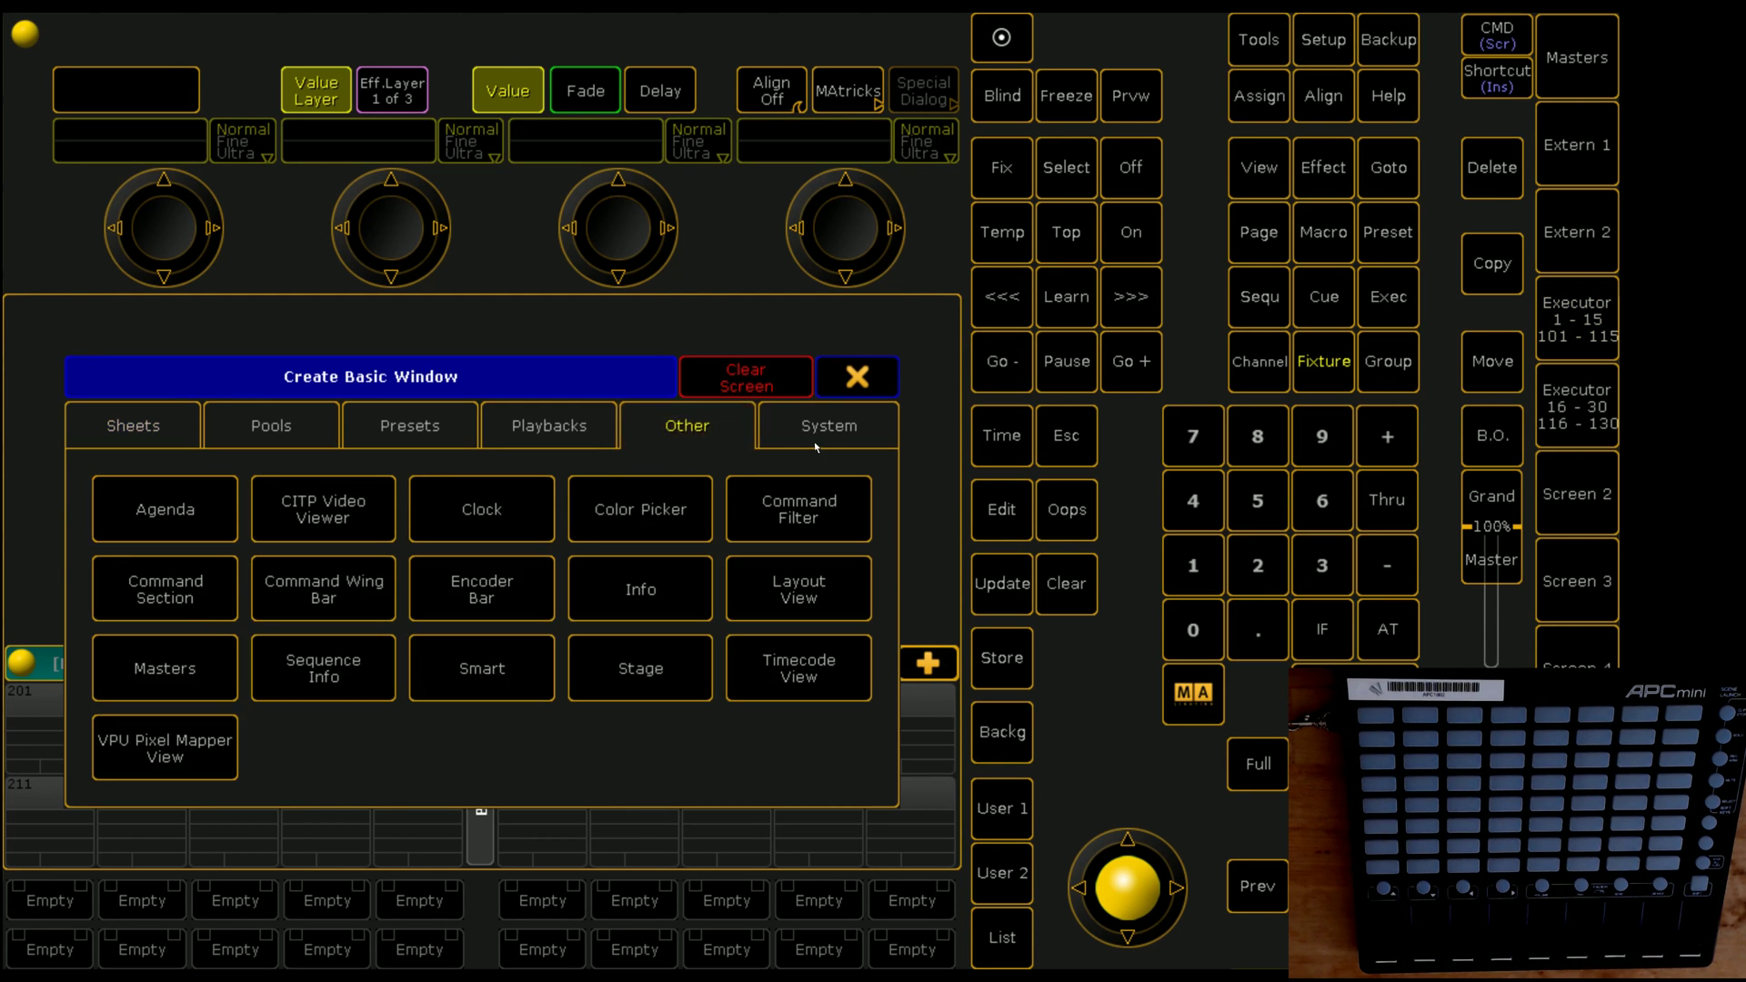
left_click(782, 442)
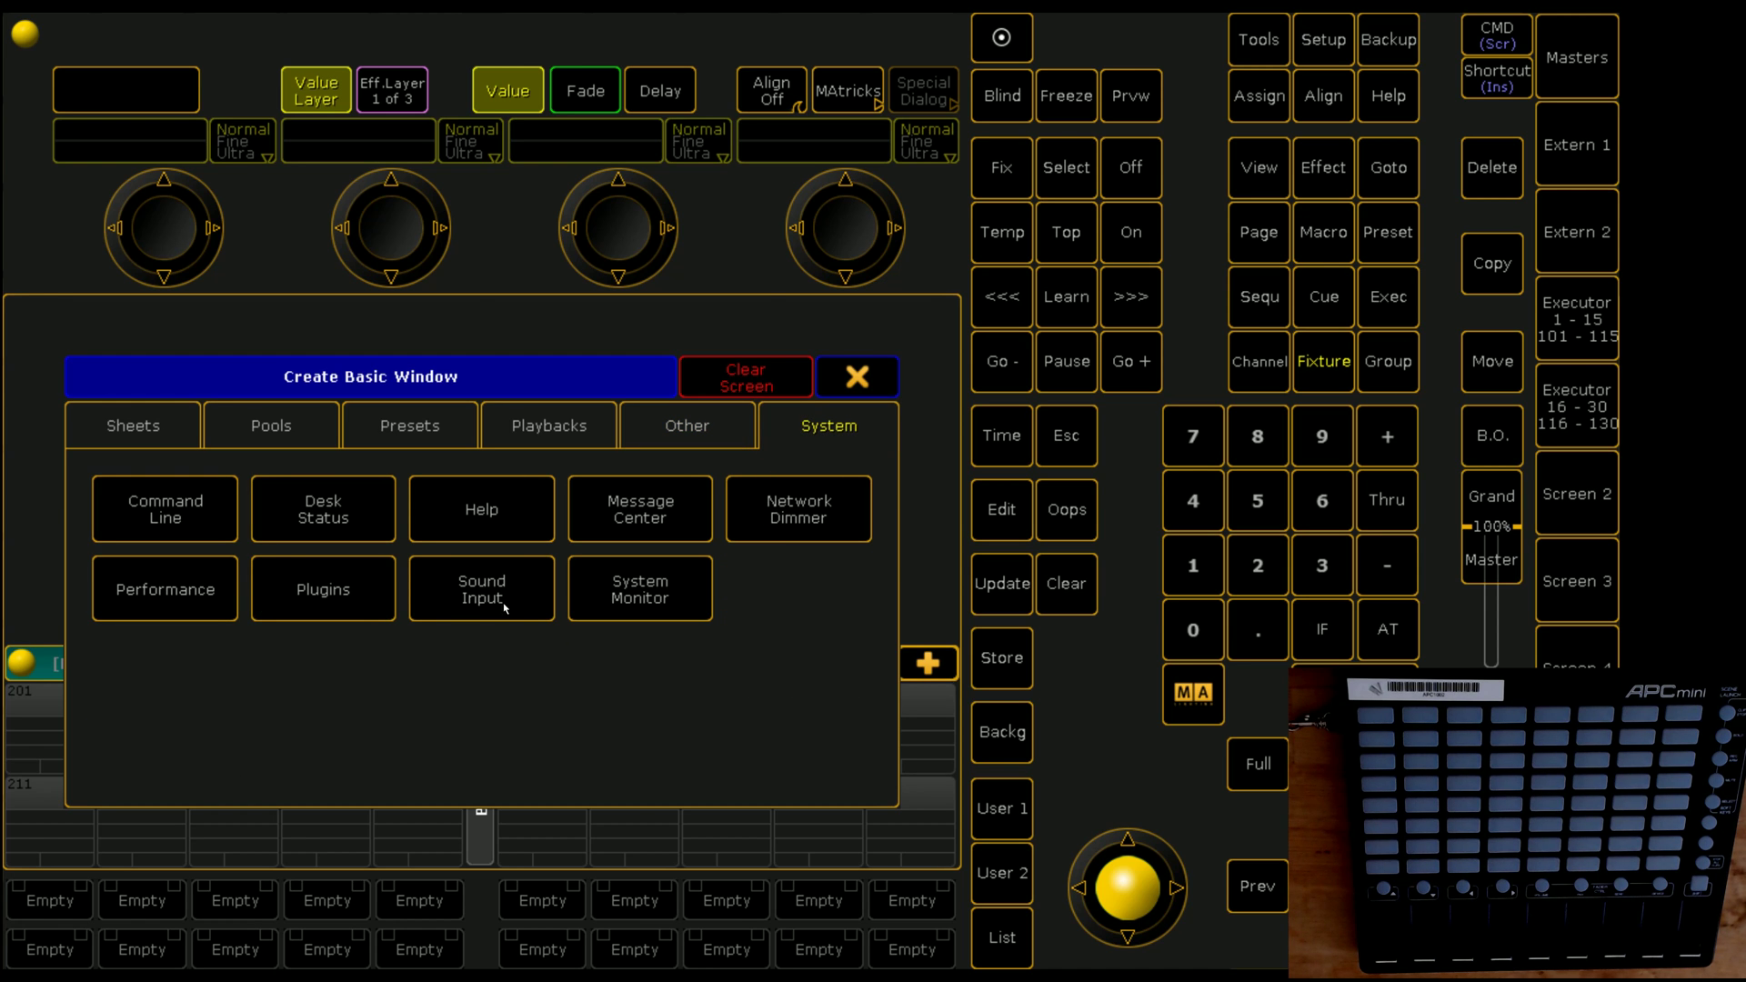
left_click(307, 593)
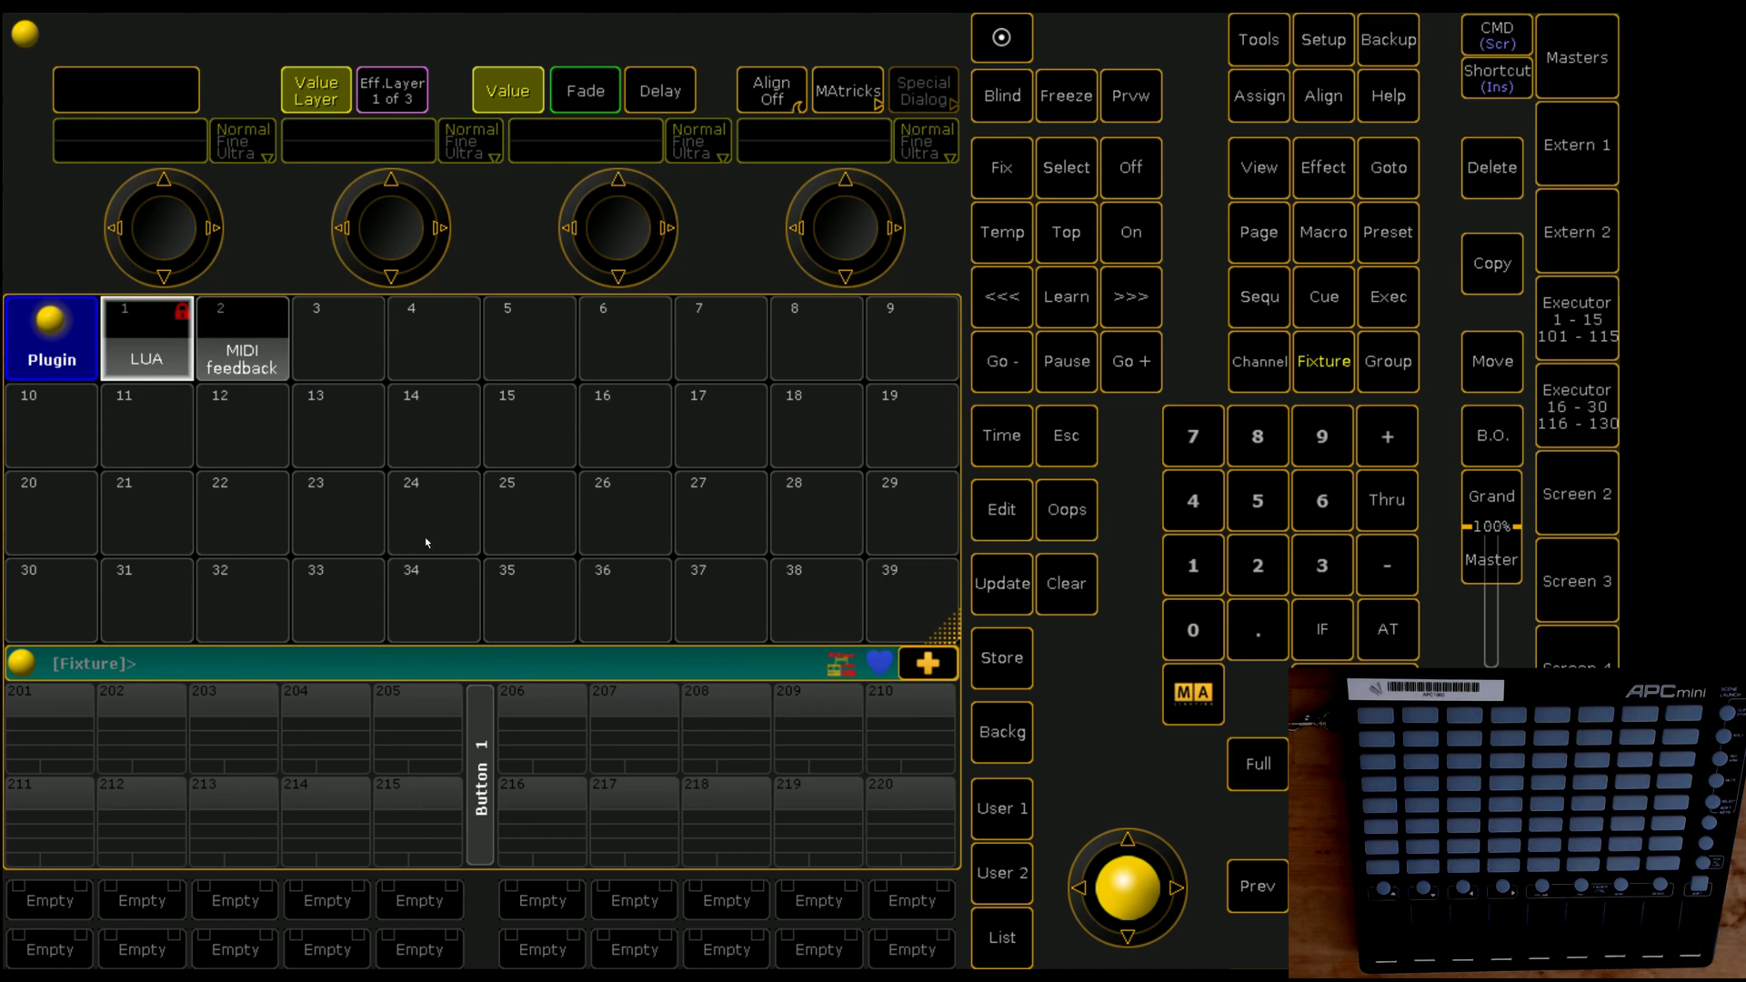
Step: Open plugin 2 'MIDI feedback' in Edit Plugin and move down through its Lua code
right_click(268, 356)
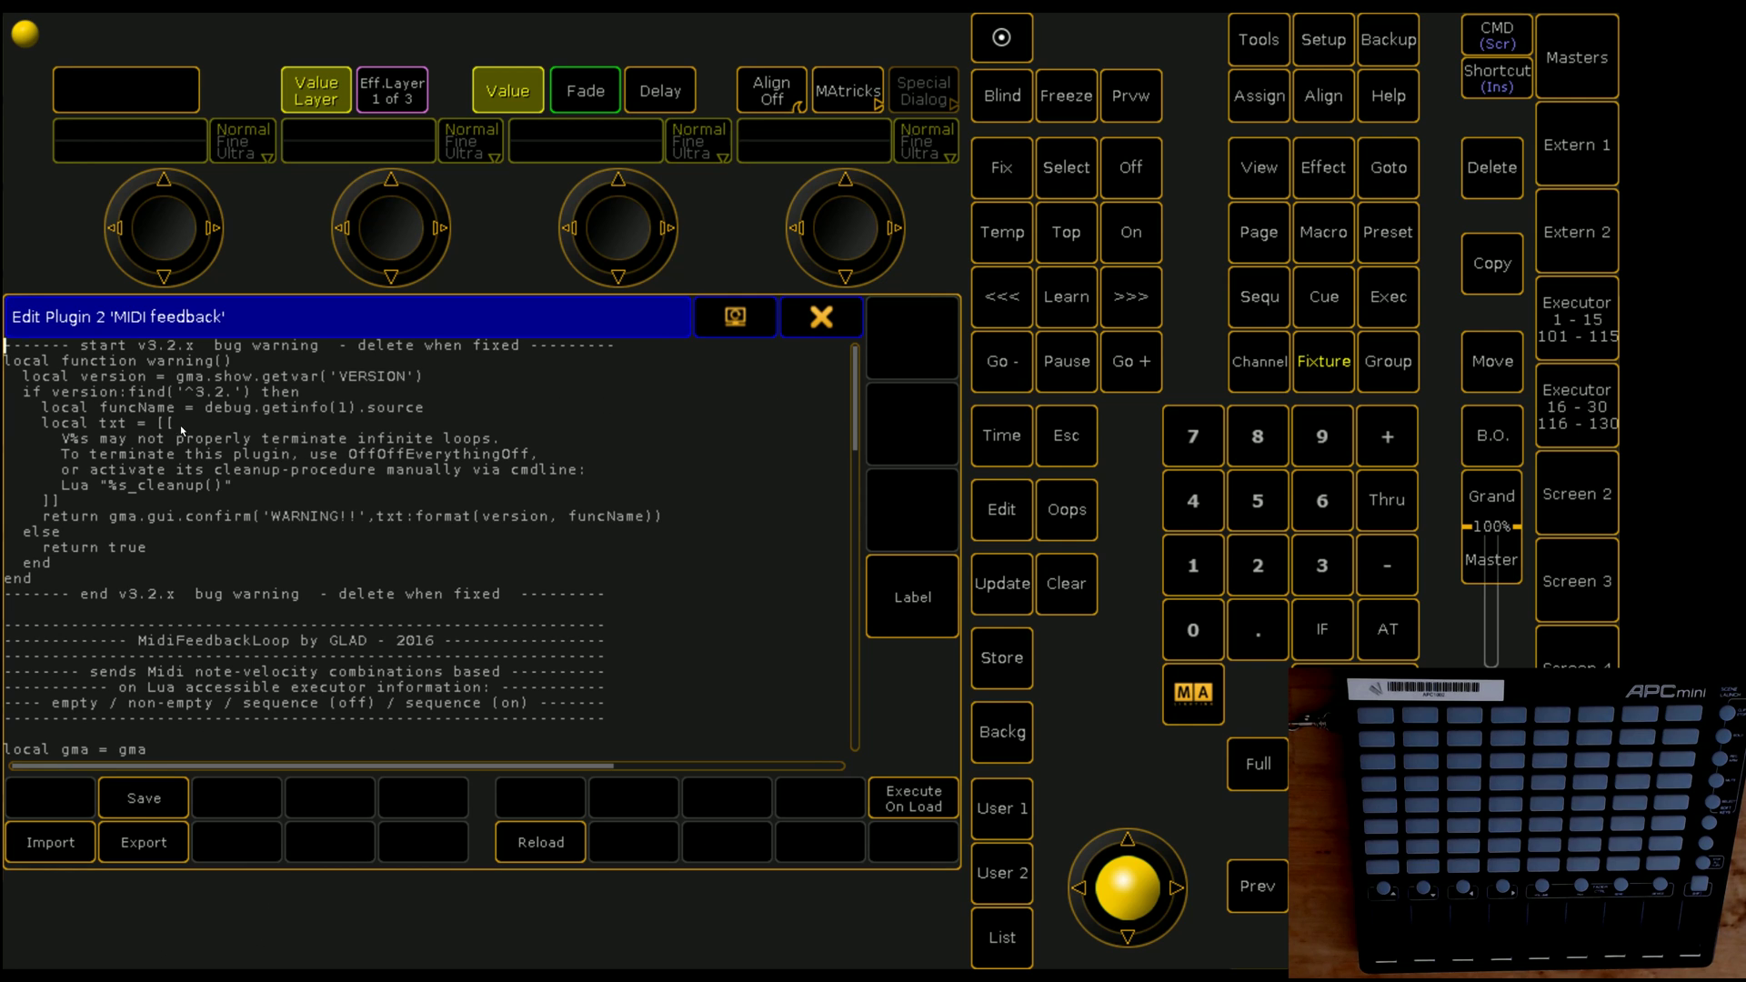
key("Down")
key("Down")
key("Down")
key("Down")
key("Down")
key("Down")
key("Down")
key("Down")
key("Down")
key("Down")
key("Down")
key("Down")
key("Down")
key("Down")
key("Down")
key("Down")
key("Down")
key("Down")
key("Down")
key("Down")
key("Down")
key("Down")
key("Down")
key("Down")
key("Down")
key("Down")
key("Down")
key("Down")
key("Down")
key("Down")
key("Down")
key("Down")
key("Down")
key("Down")
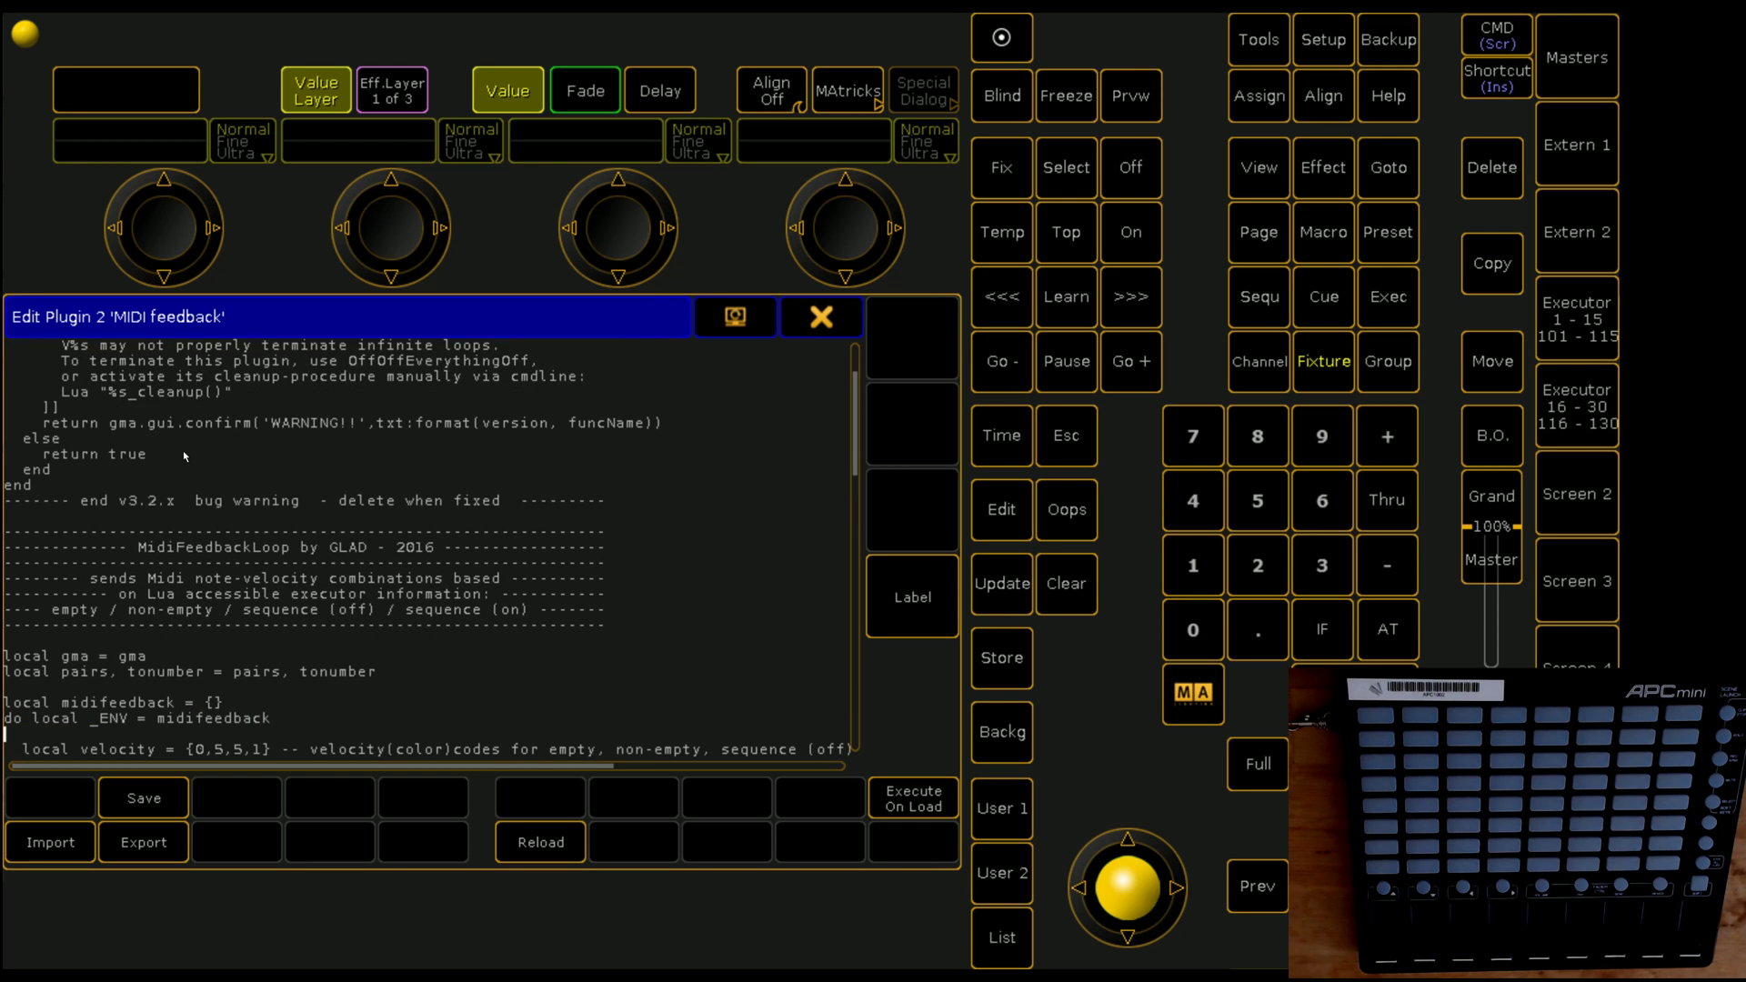
key("Down")
key("Down")
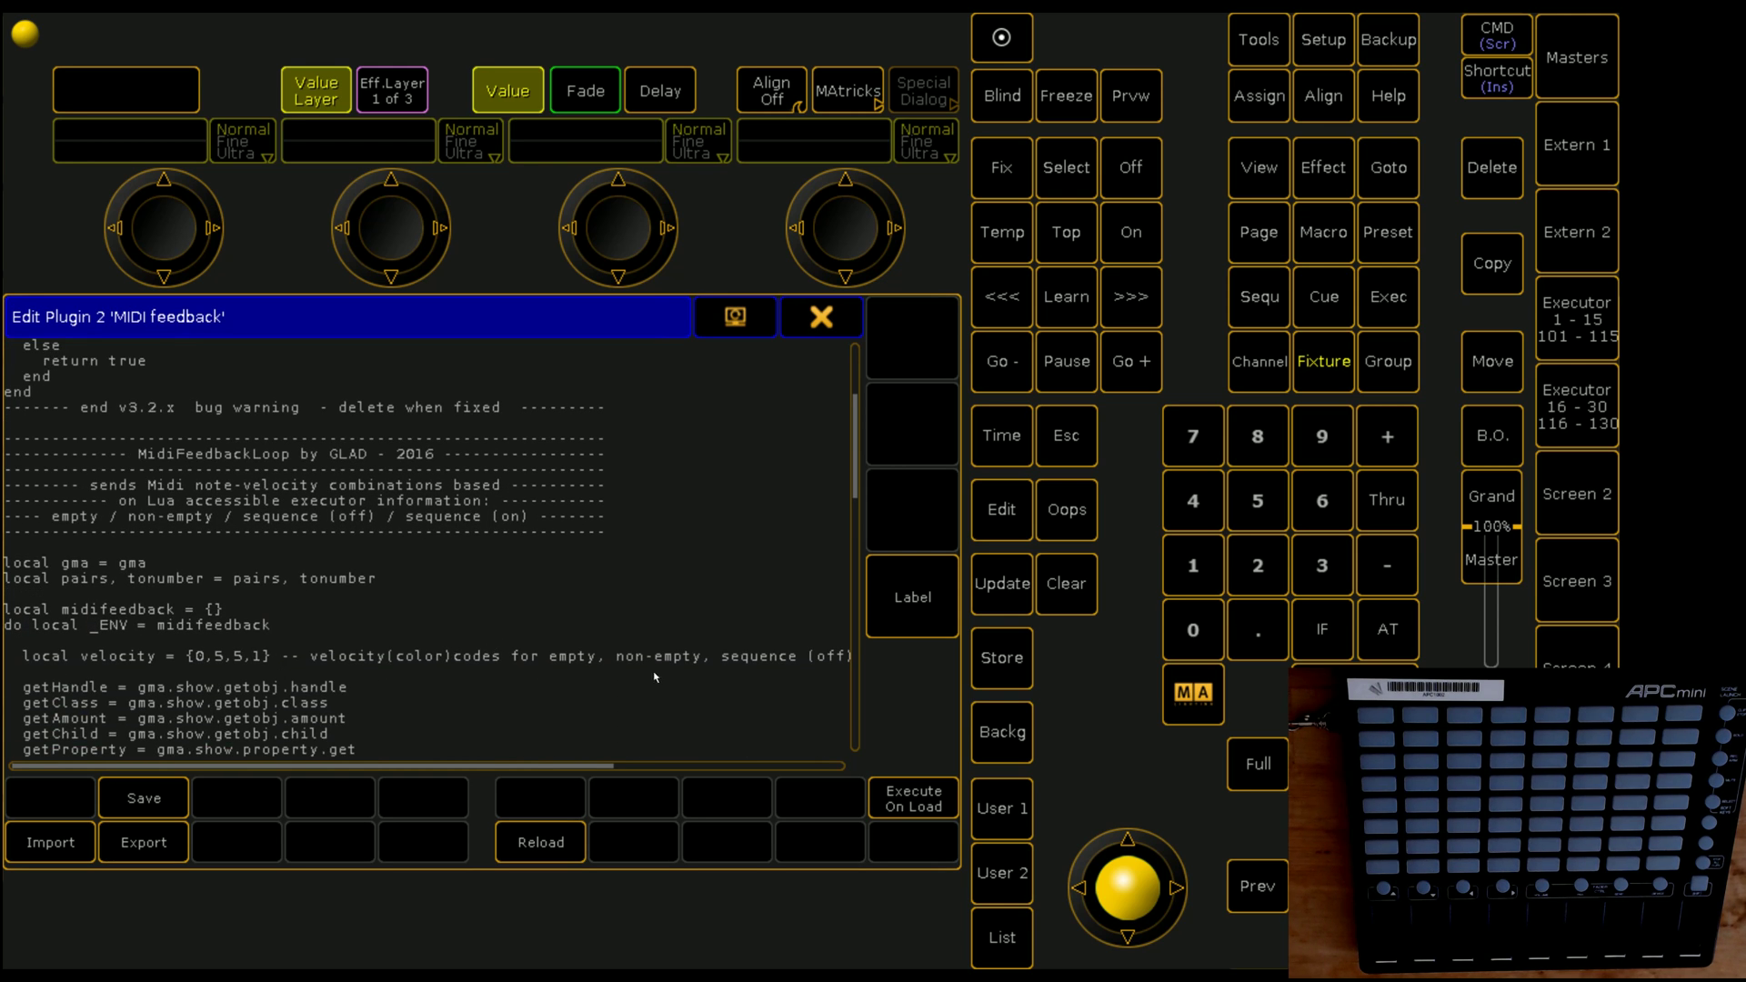
mouse_move(506, 752)
left_mouse_down()
mouse_move(595, 757)
mouse_move(506, 755)
left_mouse_up()
mouse_move(512, 770)
left_mouse_down()
mouse_move(591, 770)
mouse_move(491, 769)
left_mouse_up()
Step: Move down through the plugin code to the main loop's gotoSleep(0.1) line
key("Down")
key("Down")
key("Down")
key("Down")
key("Down")
key("Down")
key("Down")
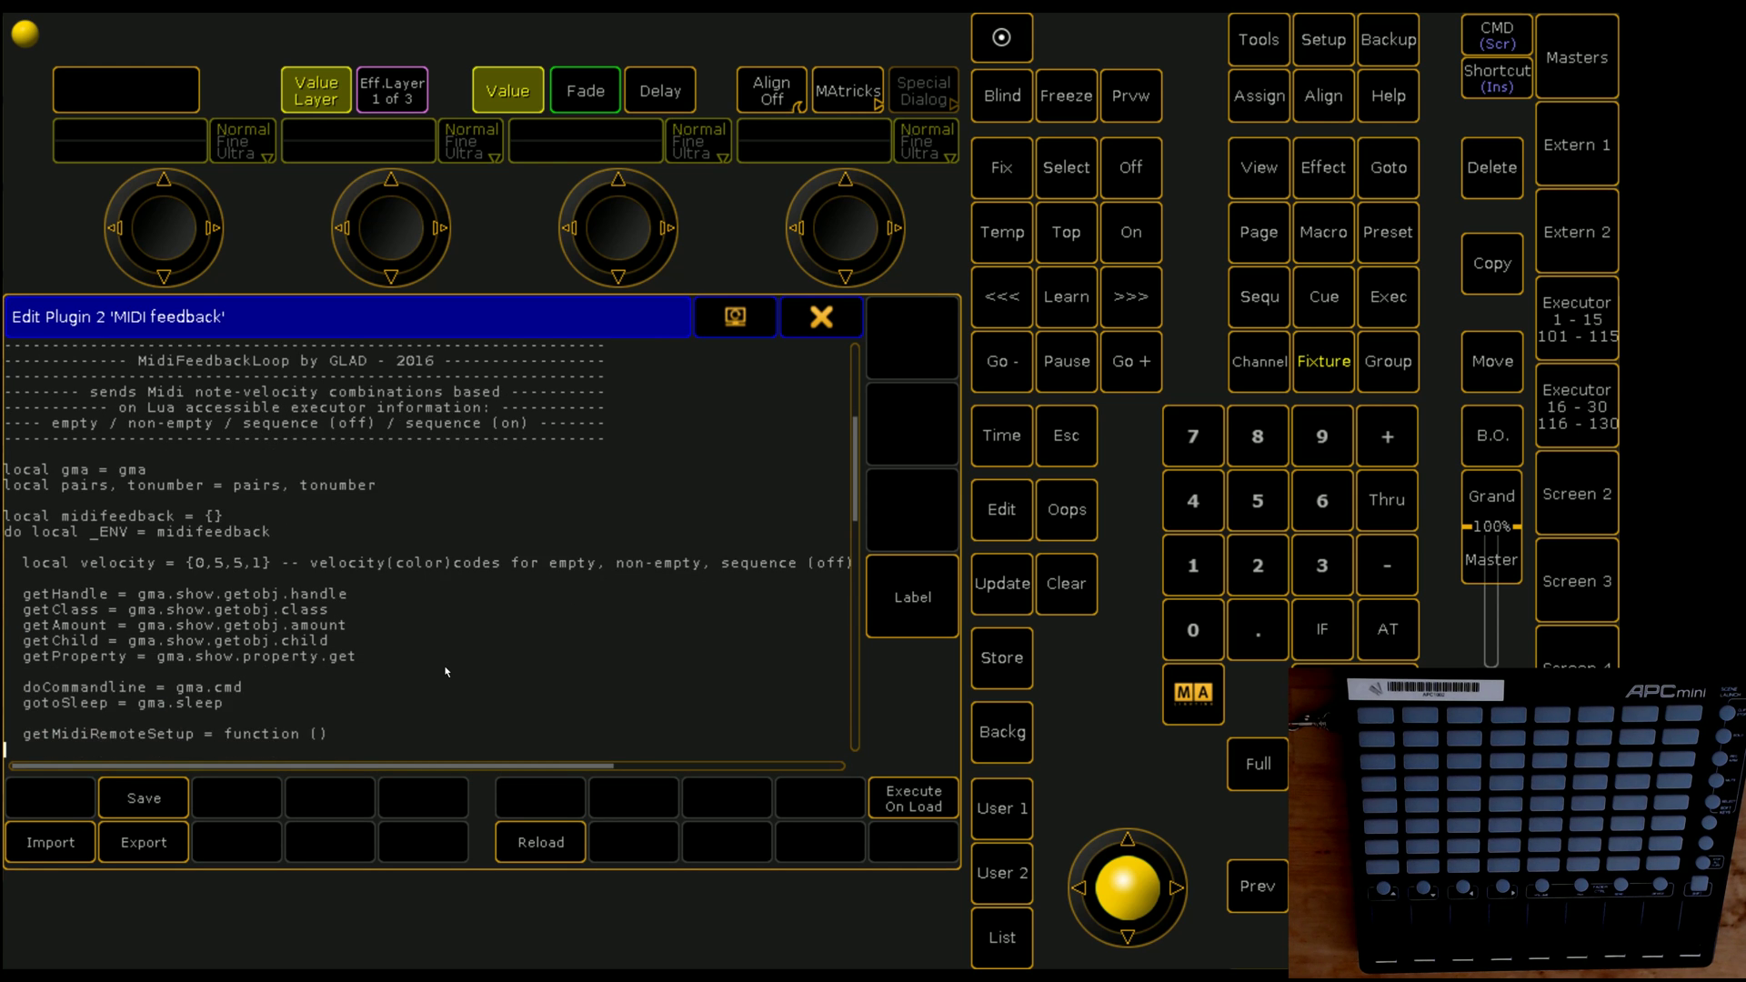
key("Down")
key("Down")
key("Down")
key("Down")
key("Down")
key("Down")
key("Down")
key("Down")
key("Down")
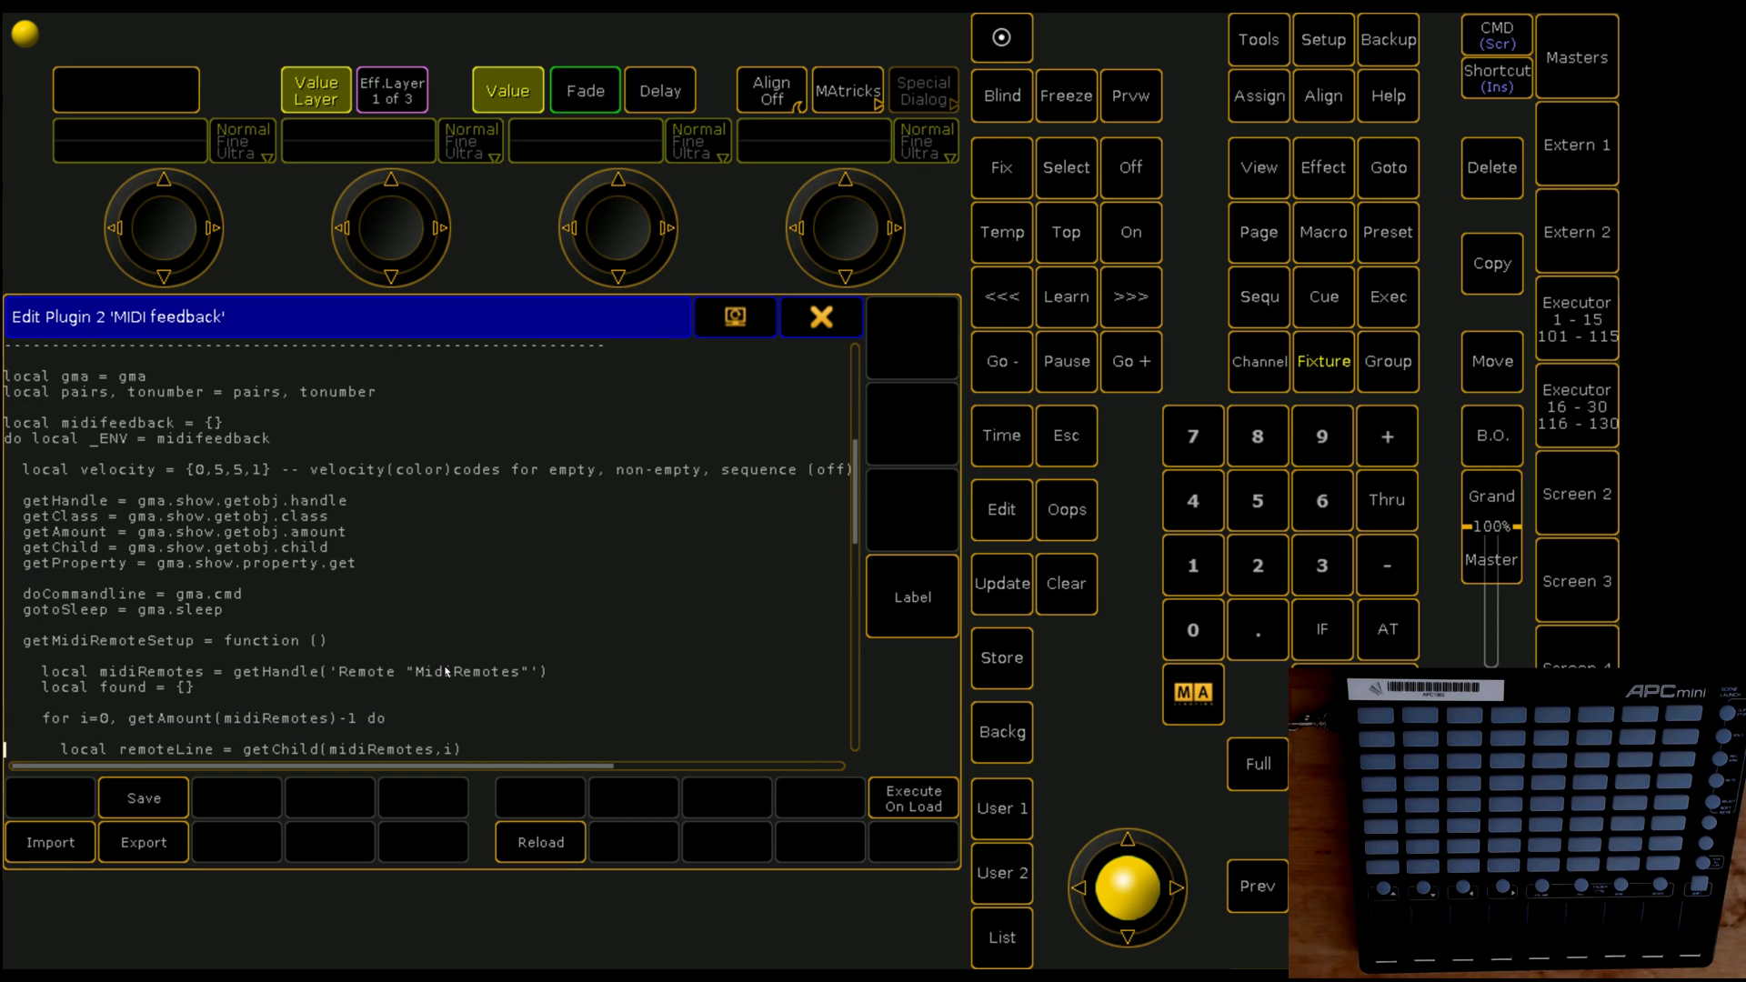
key("Down")
key("Down")
key("Down")
key("Down")
key("Down")
key("Down")
key("Down")
key("Down")
key("Down")
key("Down")
key("Down")
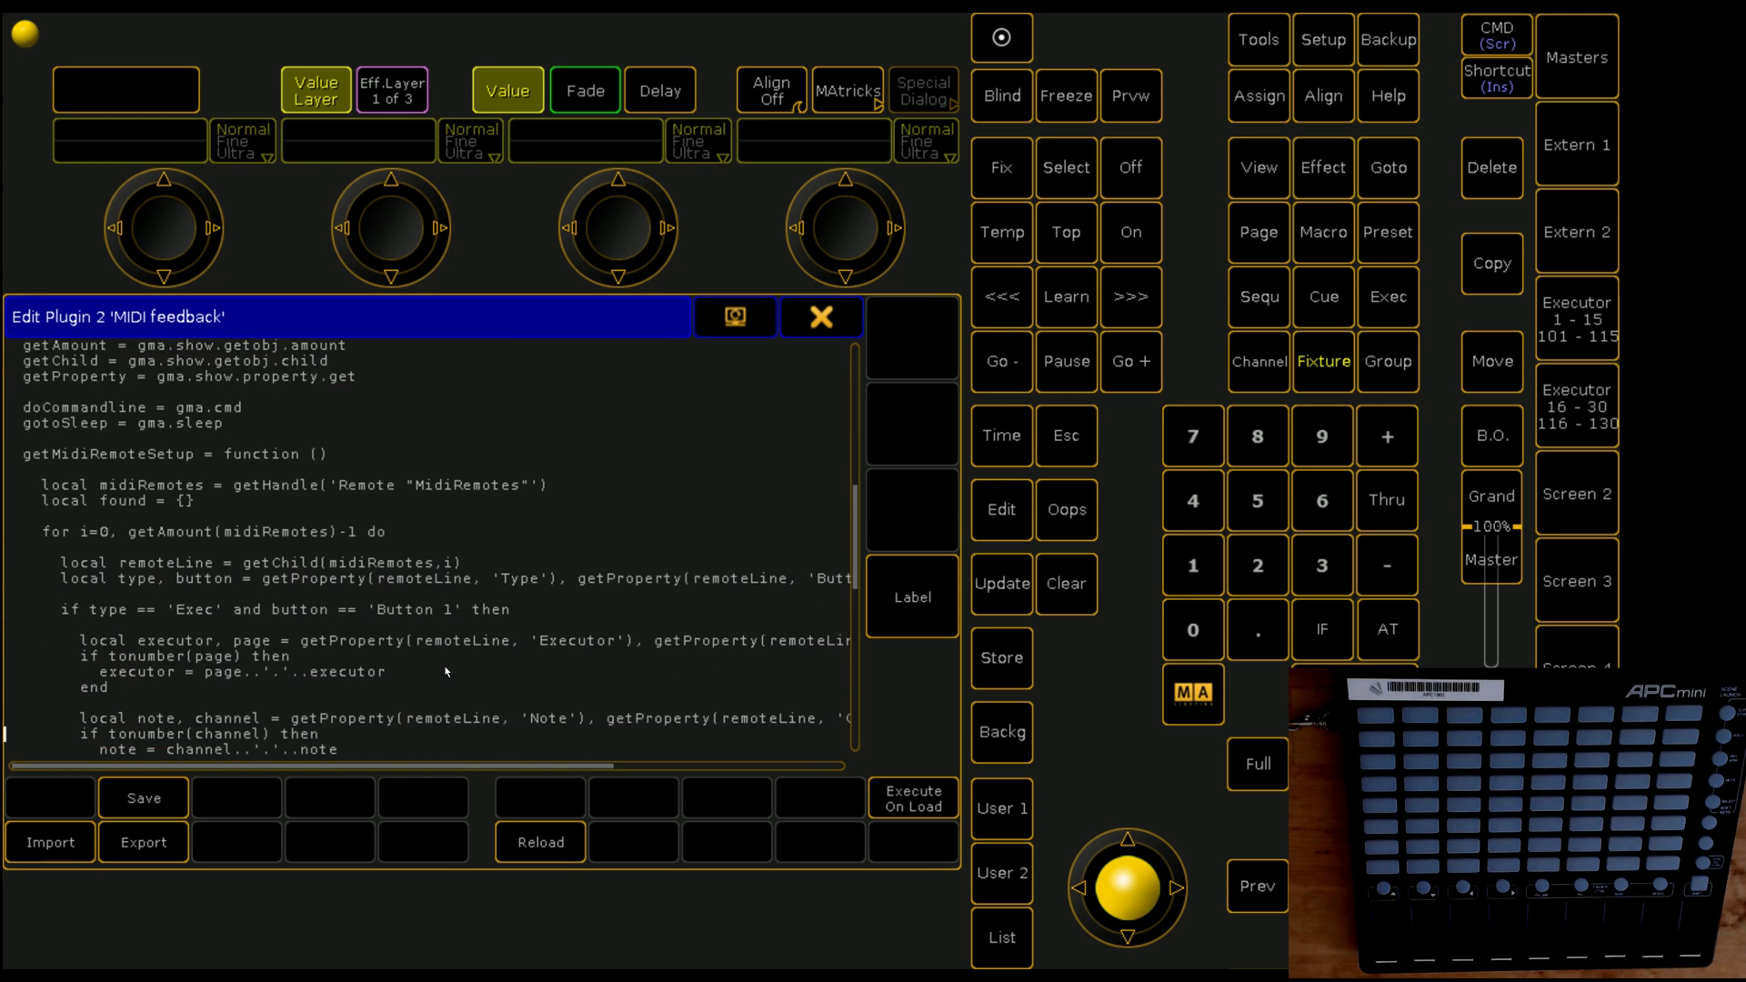
key("Down")
key("Down")
key("Down")
key("Down")
key("Down")
key("Down")
key("Down")
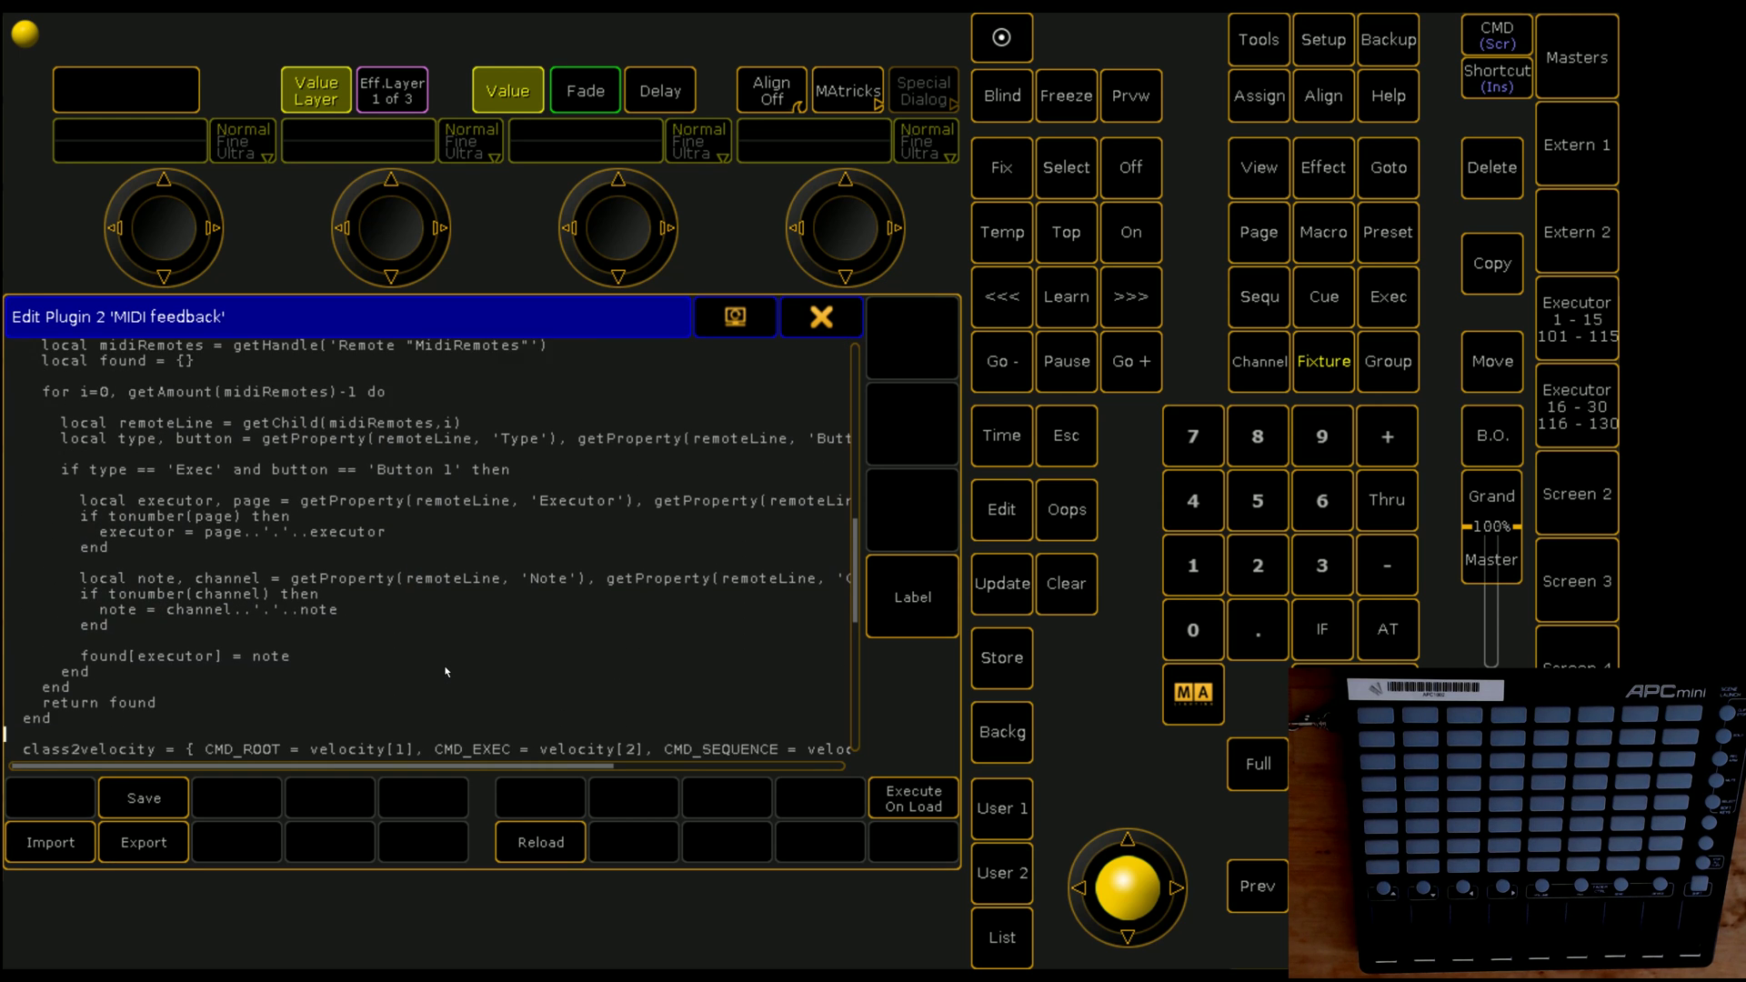
key("Down")
key("Down")
key("Down")
key("Down")
key("Down")
key("Down")
key("Down")
key("Down")
key("Down")
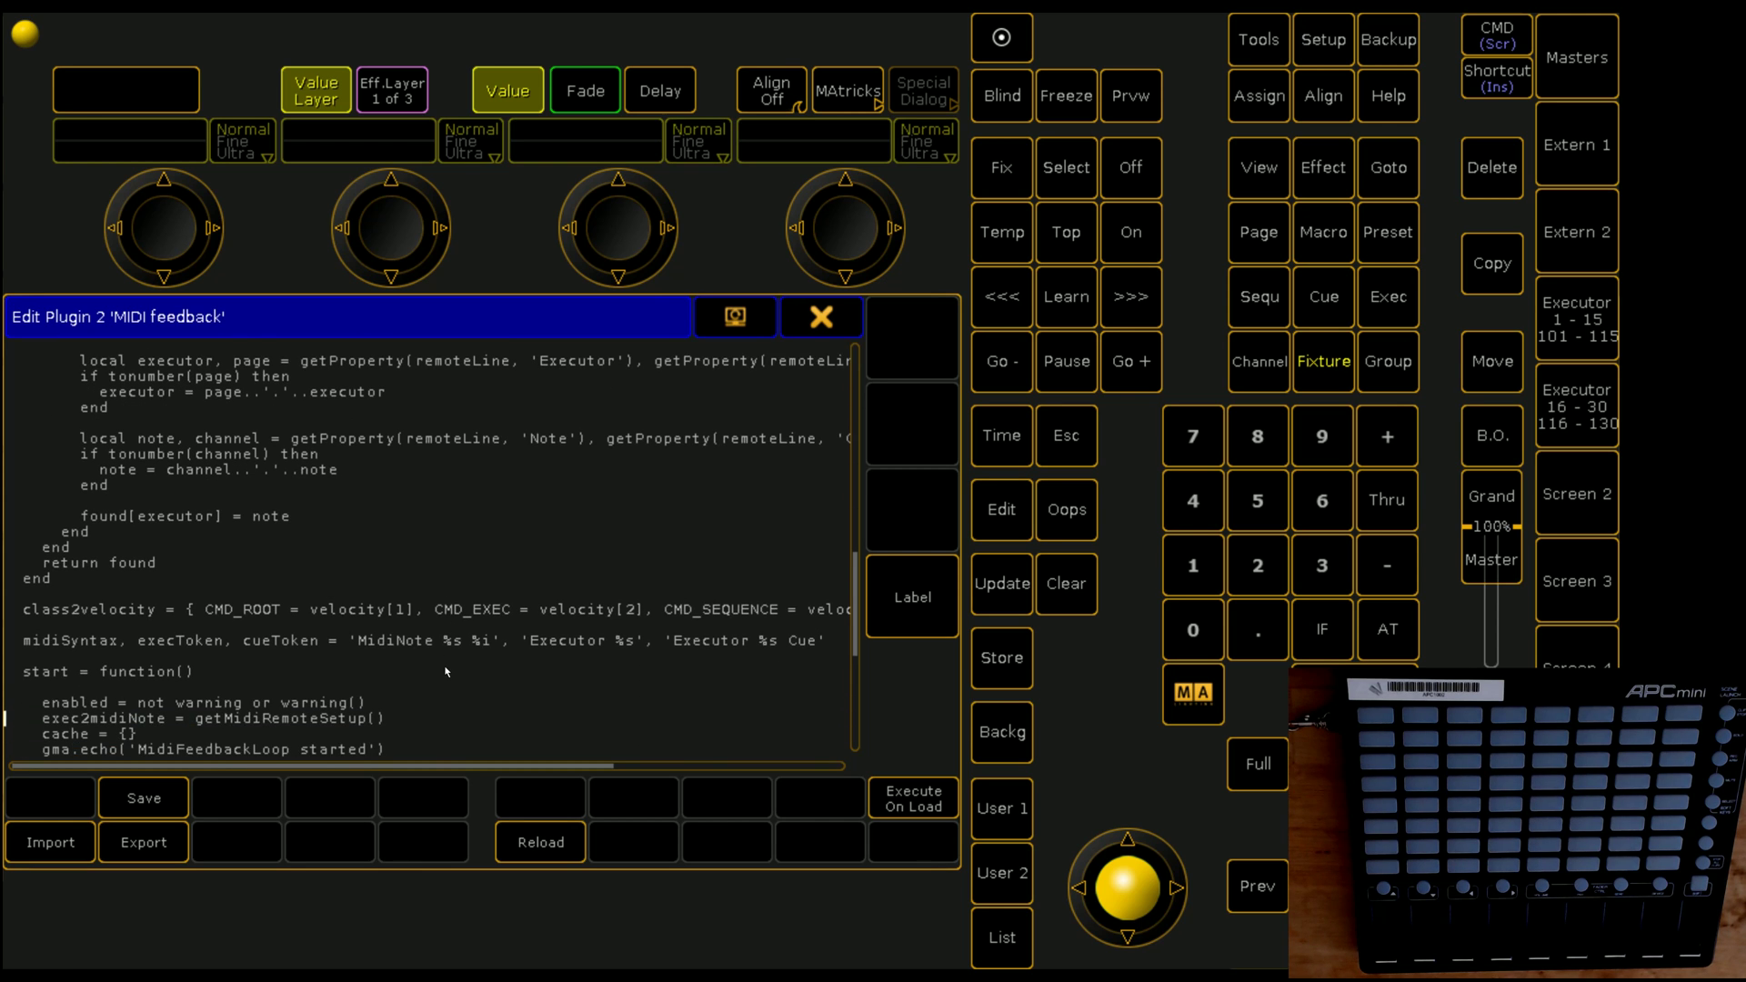
key("Down")
key("Down")
key("Down")
key("Down")
key("Down")
key("Down")
key("Down")
key("Down")
key("Down")
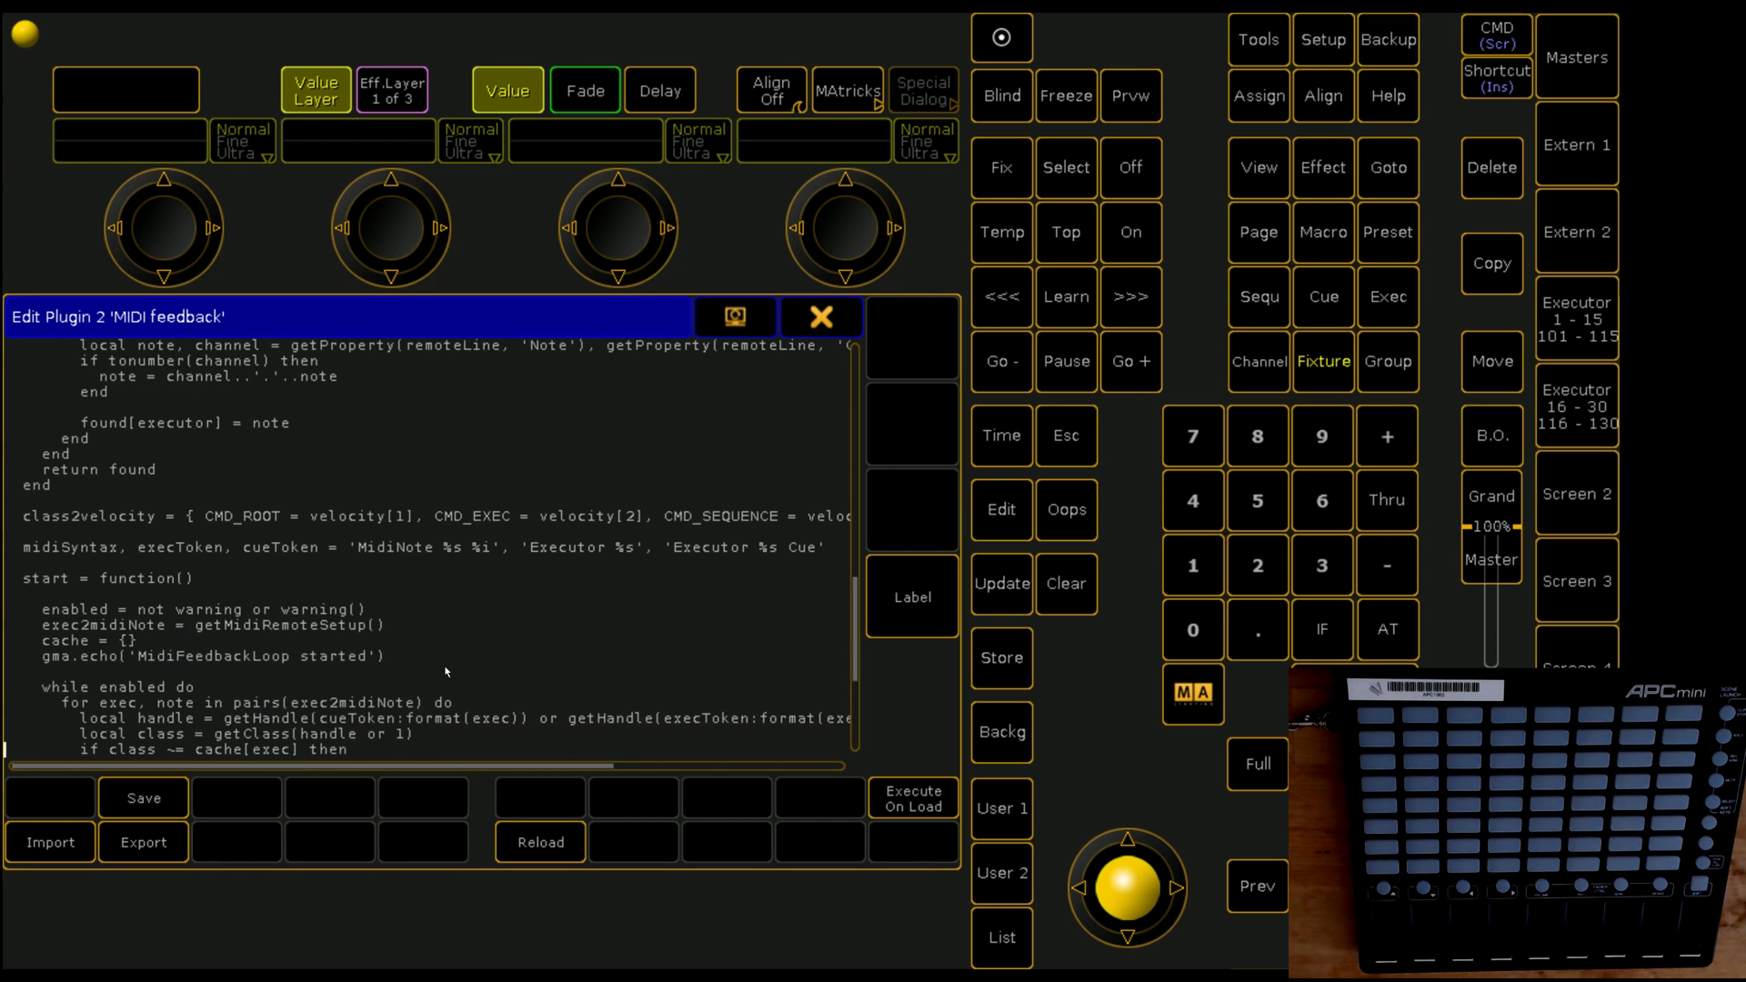
key("Down")
key("Down")
key("Down")
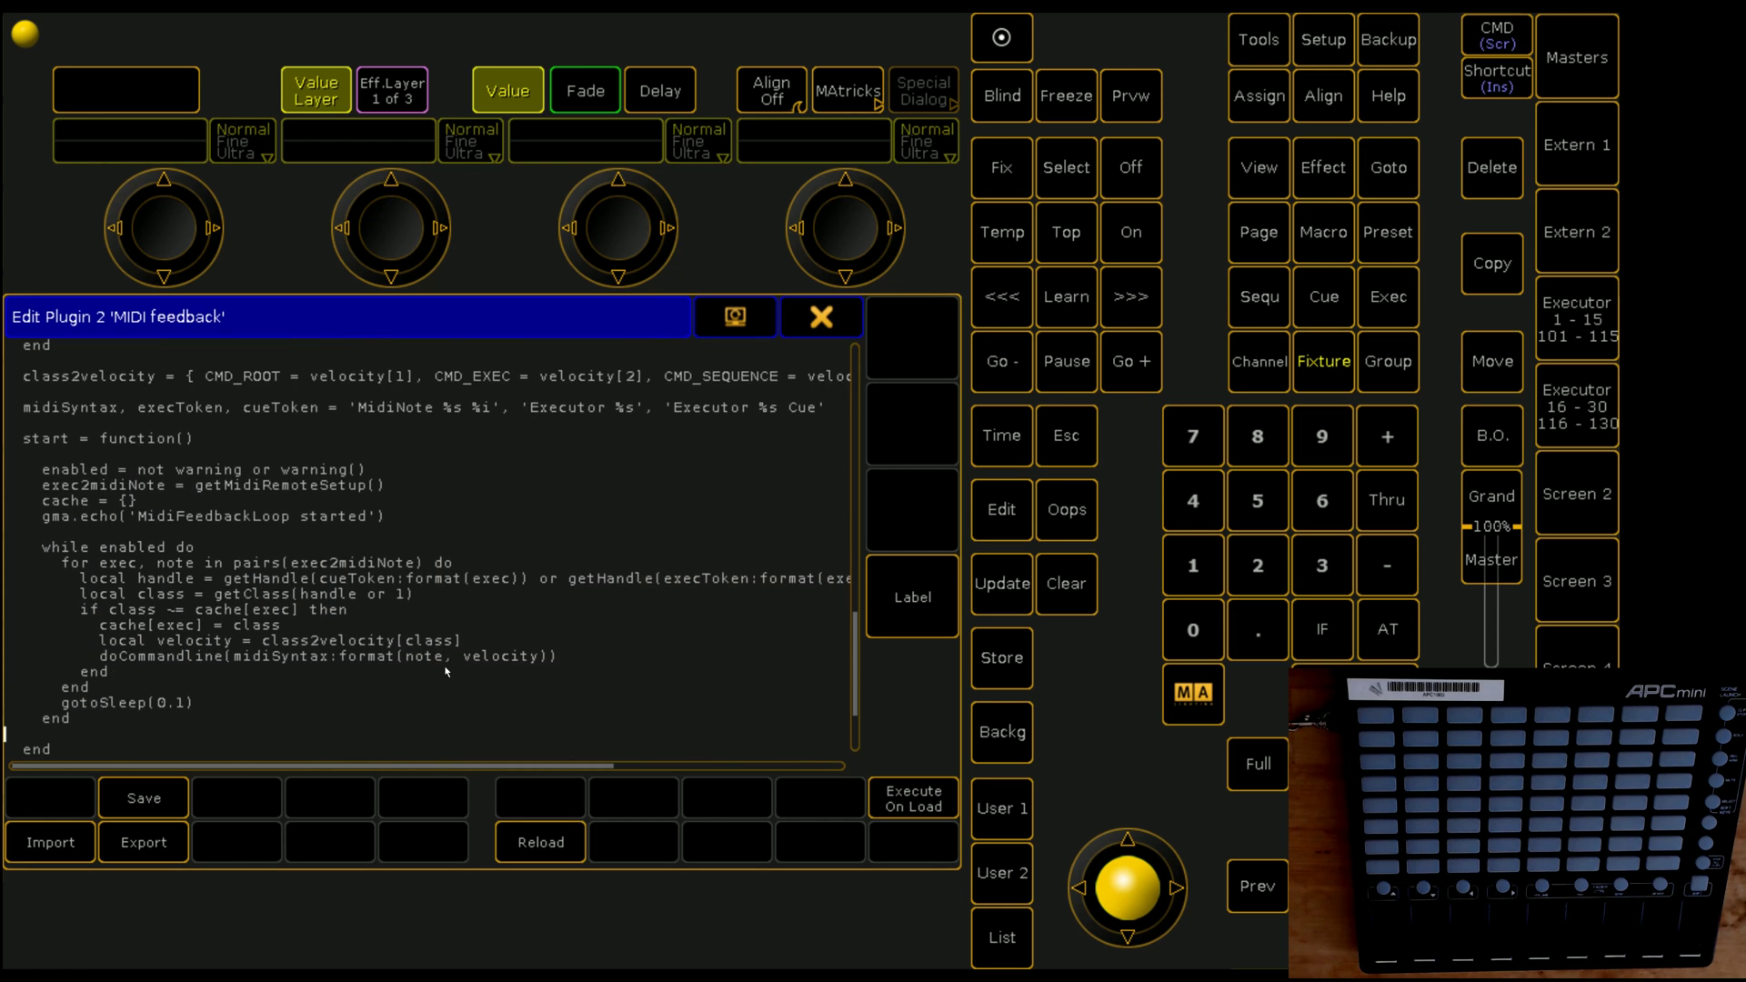
key("Down")
Step: Change gotoSleep(0.1) to gotoSleep(0.5), save the script, and close the editor
left_click(180, 706)
key("BackSpace")
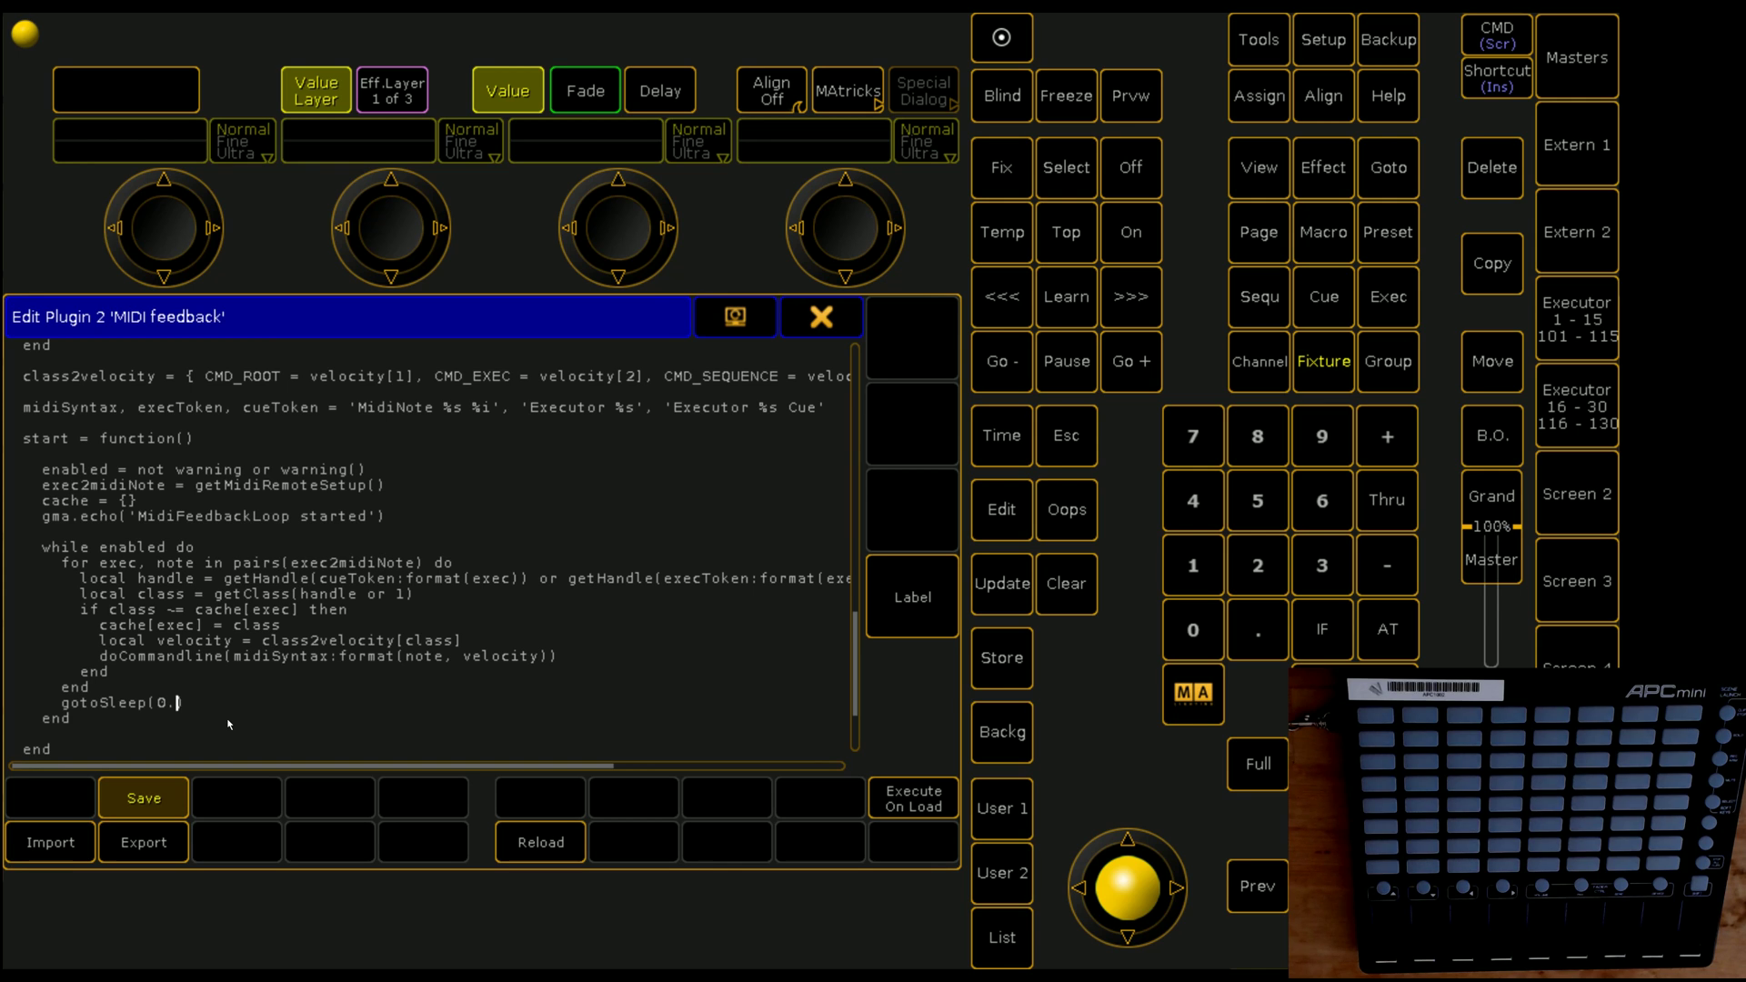
type("5")
left_click(151, 802)
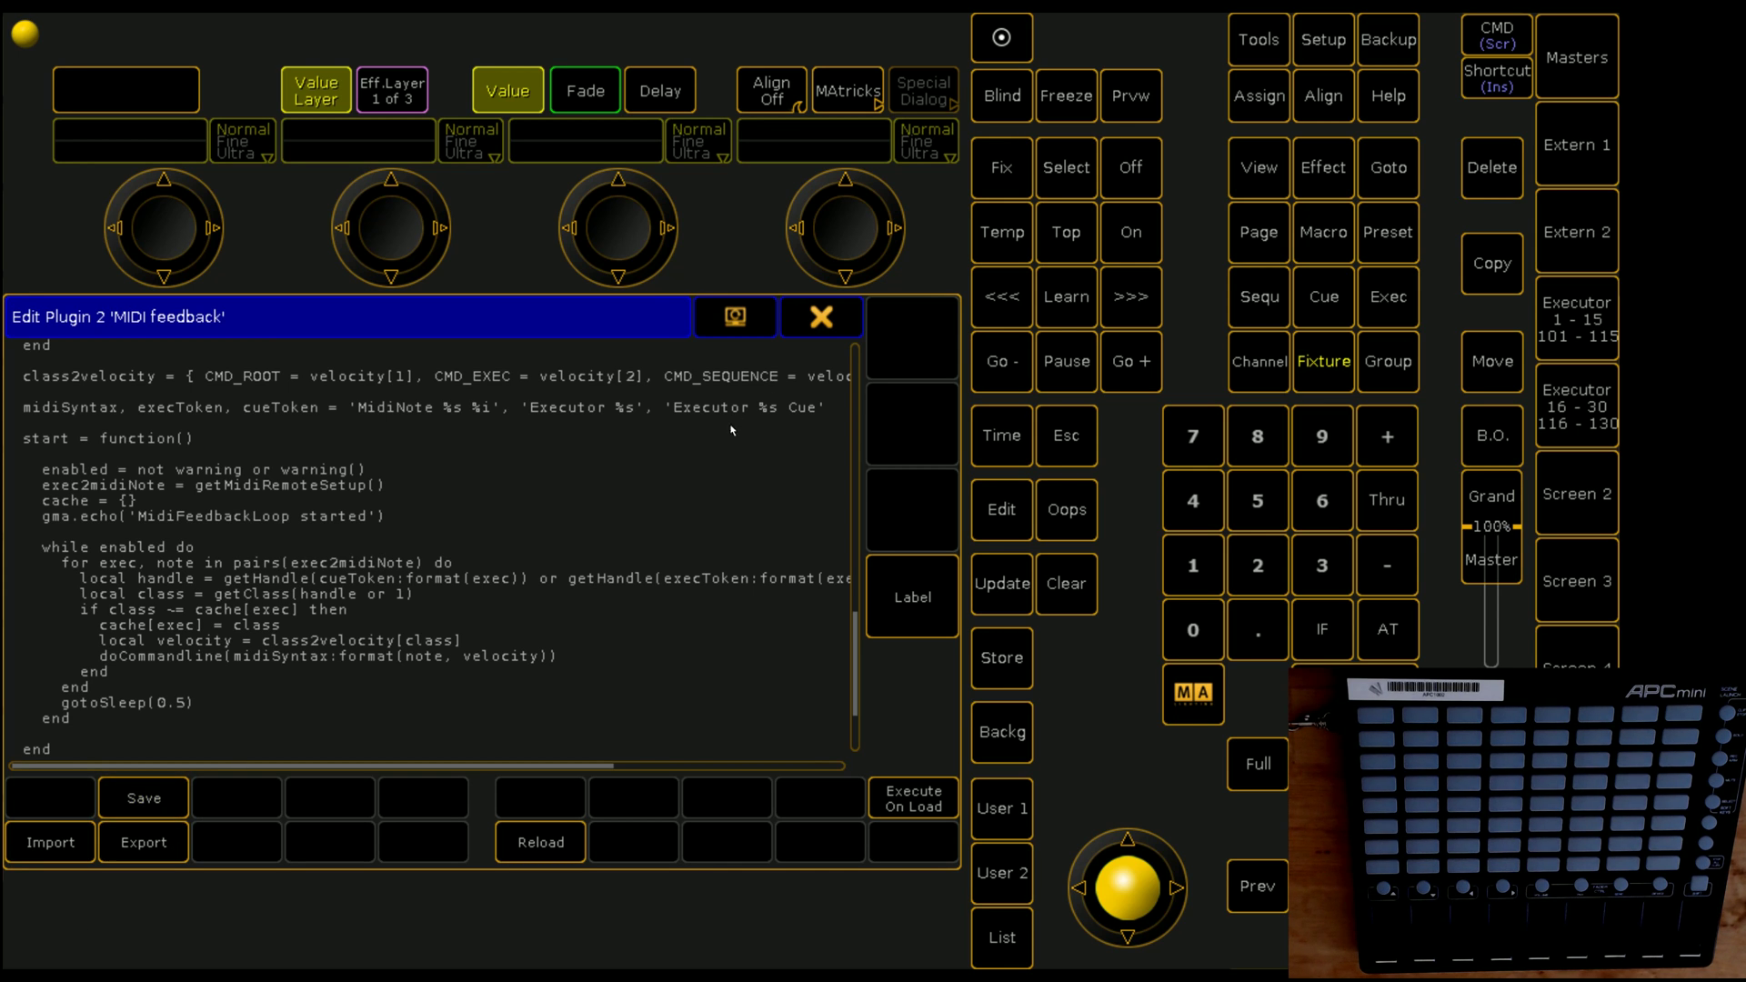
left_click(819, 320)
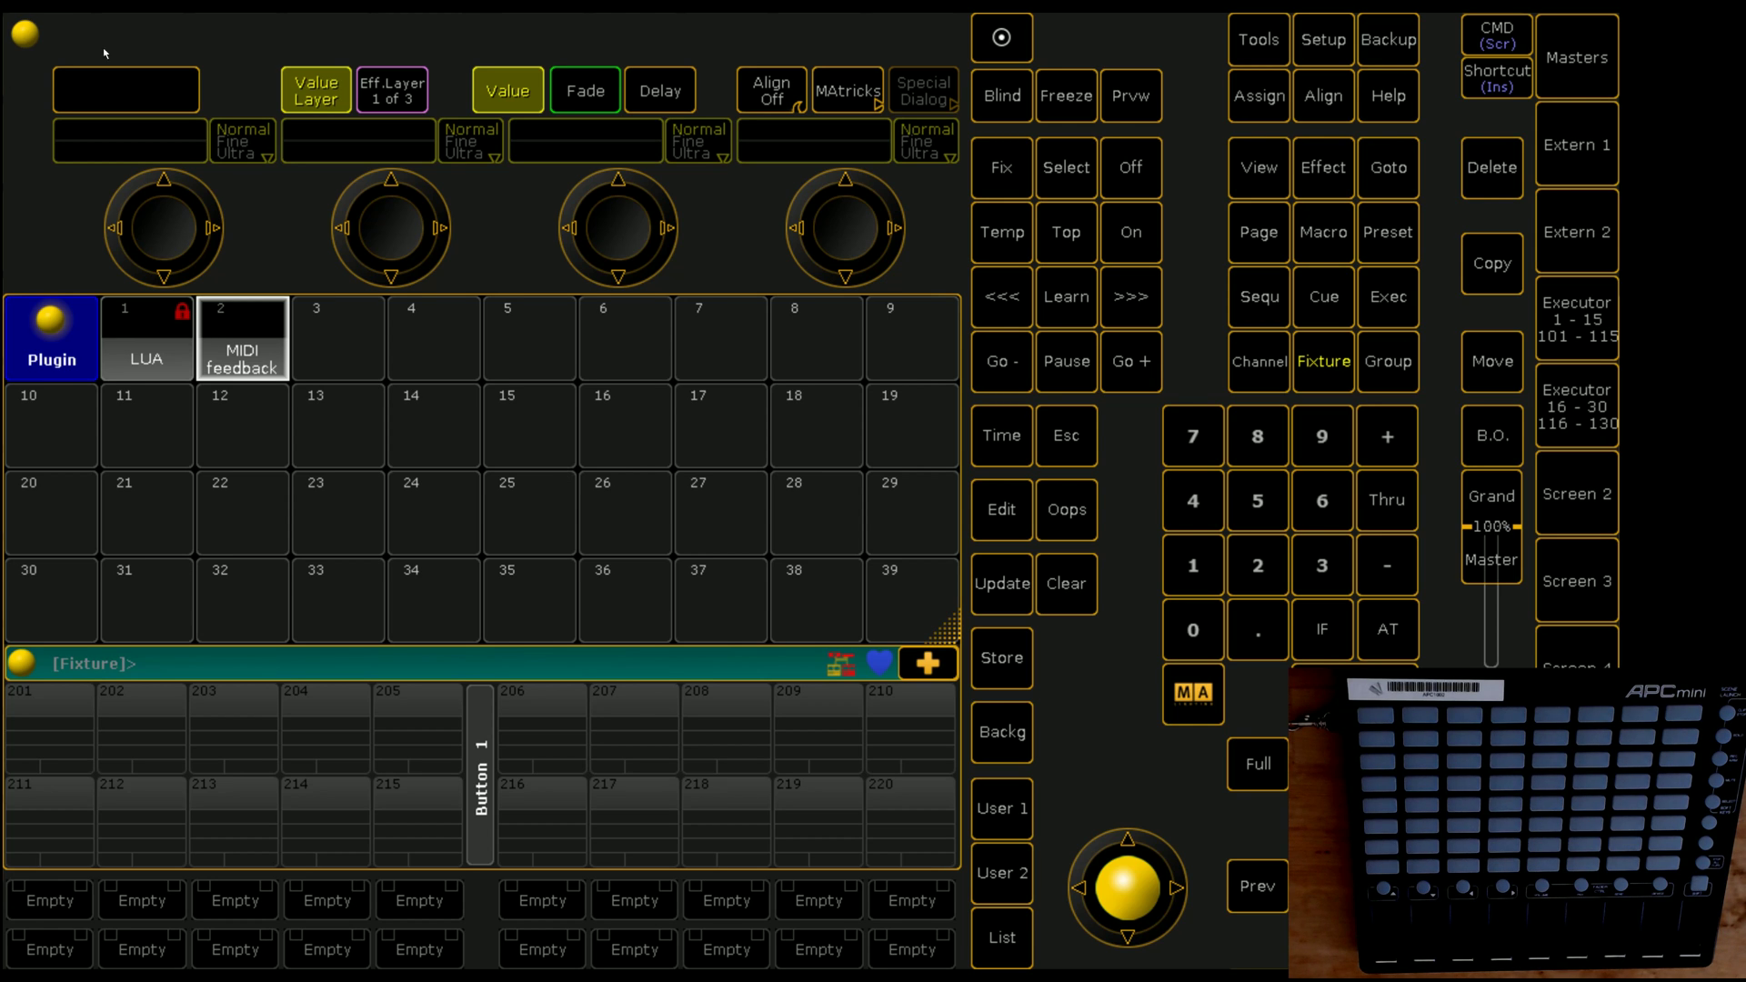
Step: Run plugin 2 'MIDI feedback' from the Plugins pool
left_click(259, 355)
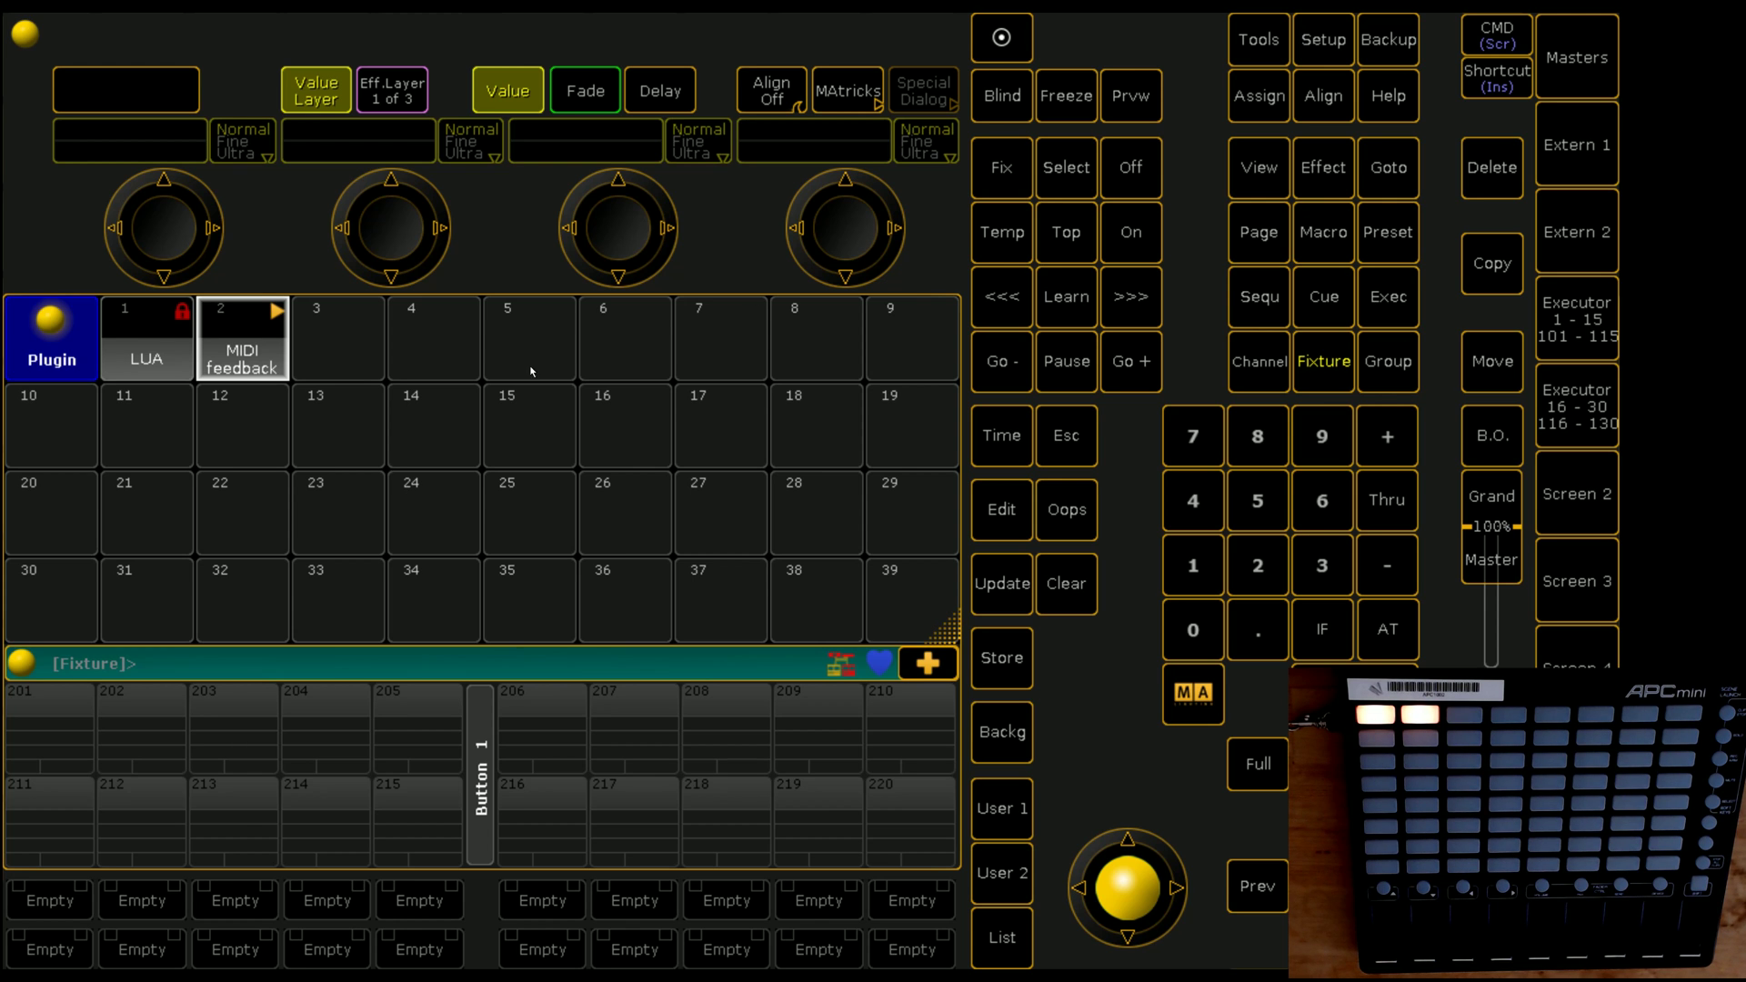
Step: Add a new row under Setup > Remote Inputs > MIDI Remotes
left_click(1343, 37)
left_click(113, 555)
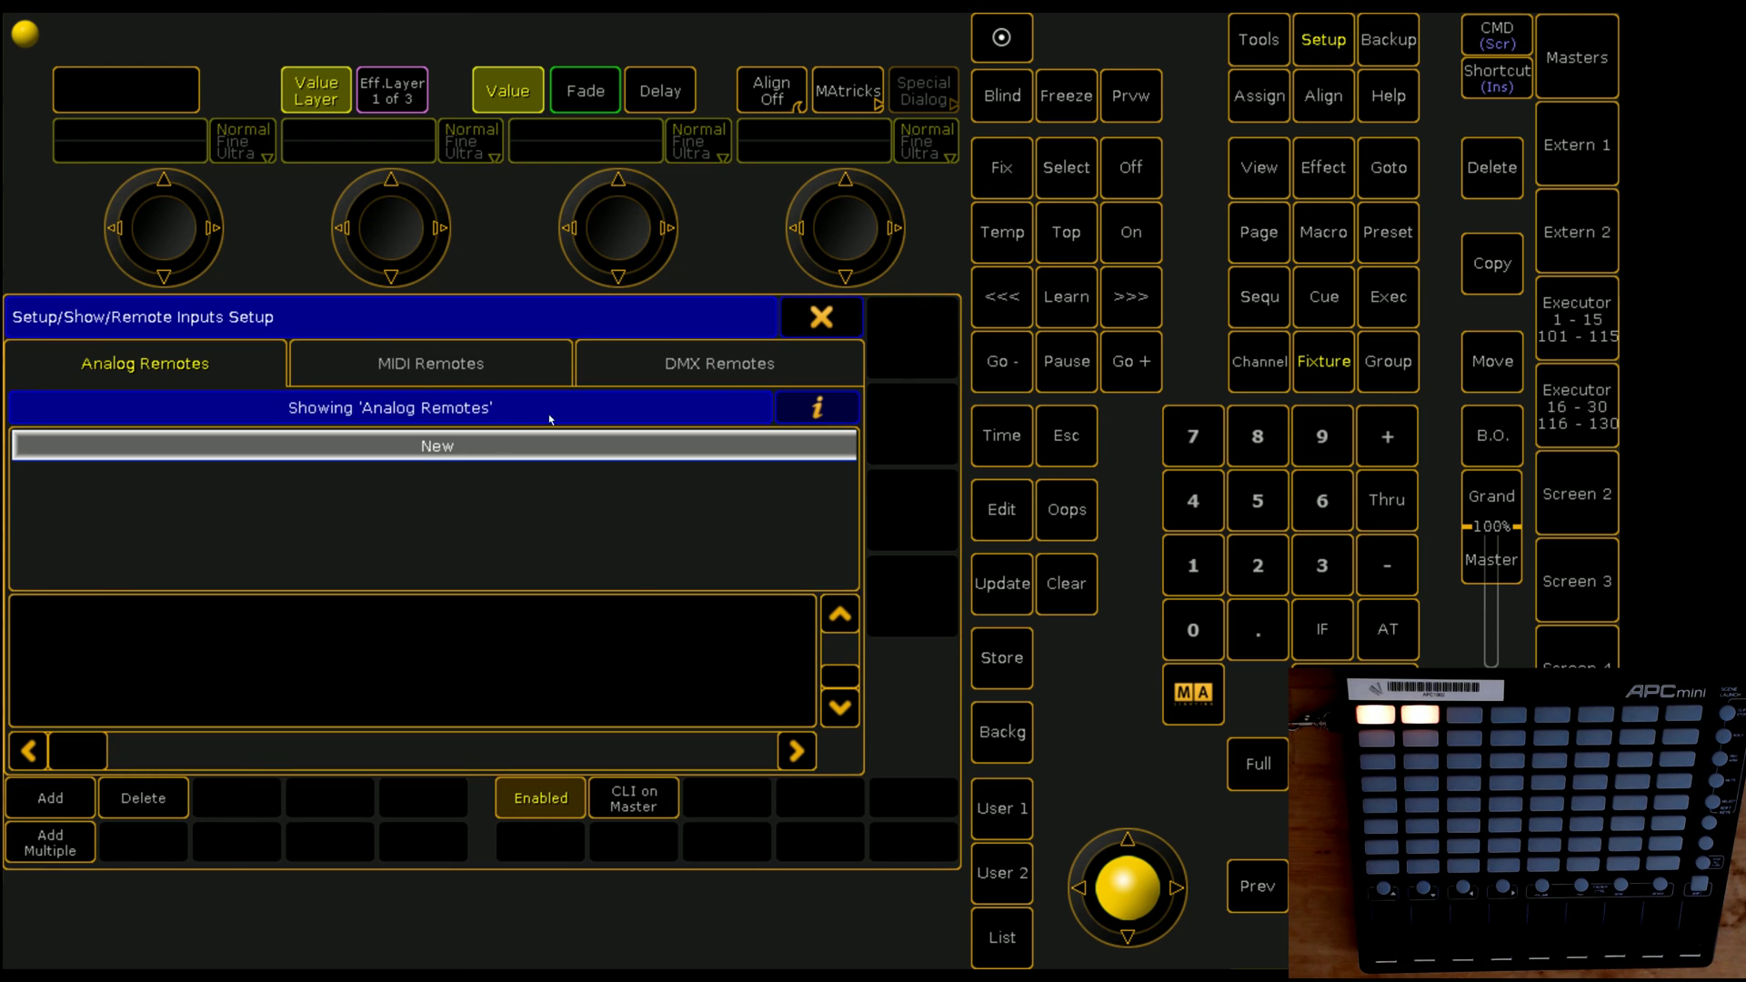
left_click(432, 363)
scroll(265, 512, "down", 2)
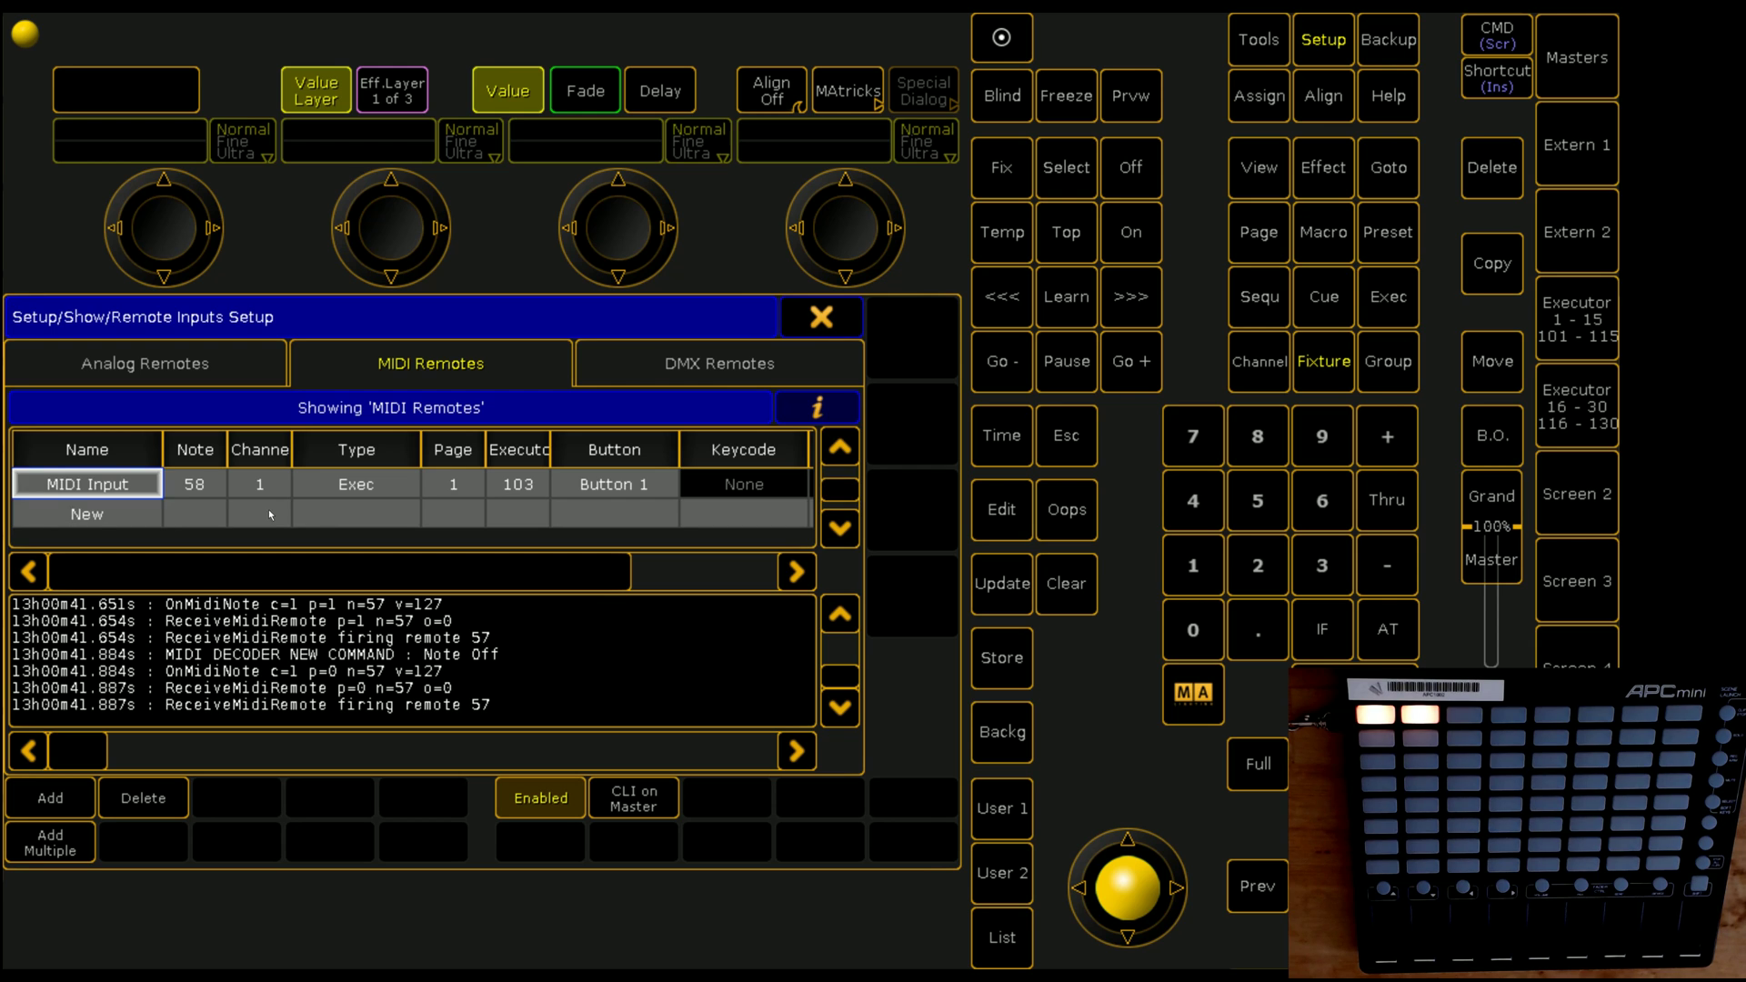
left_click(265, 513)
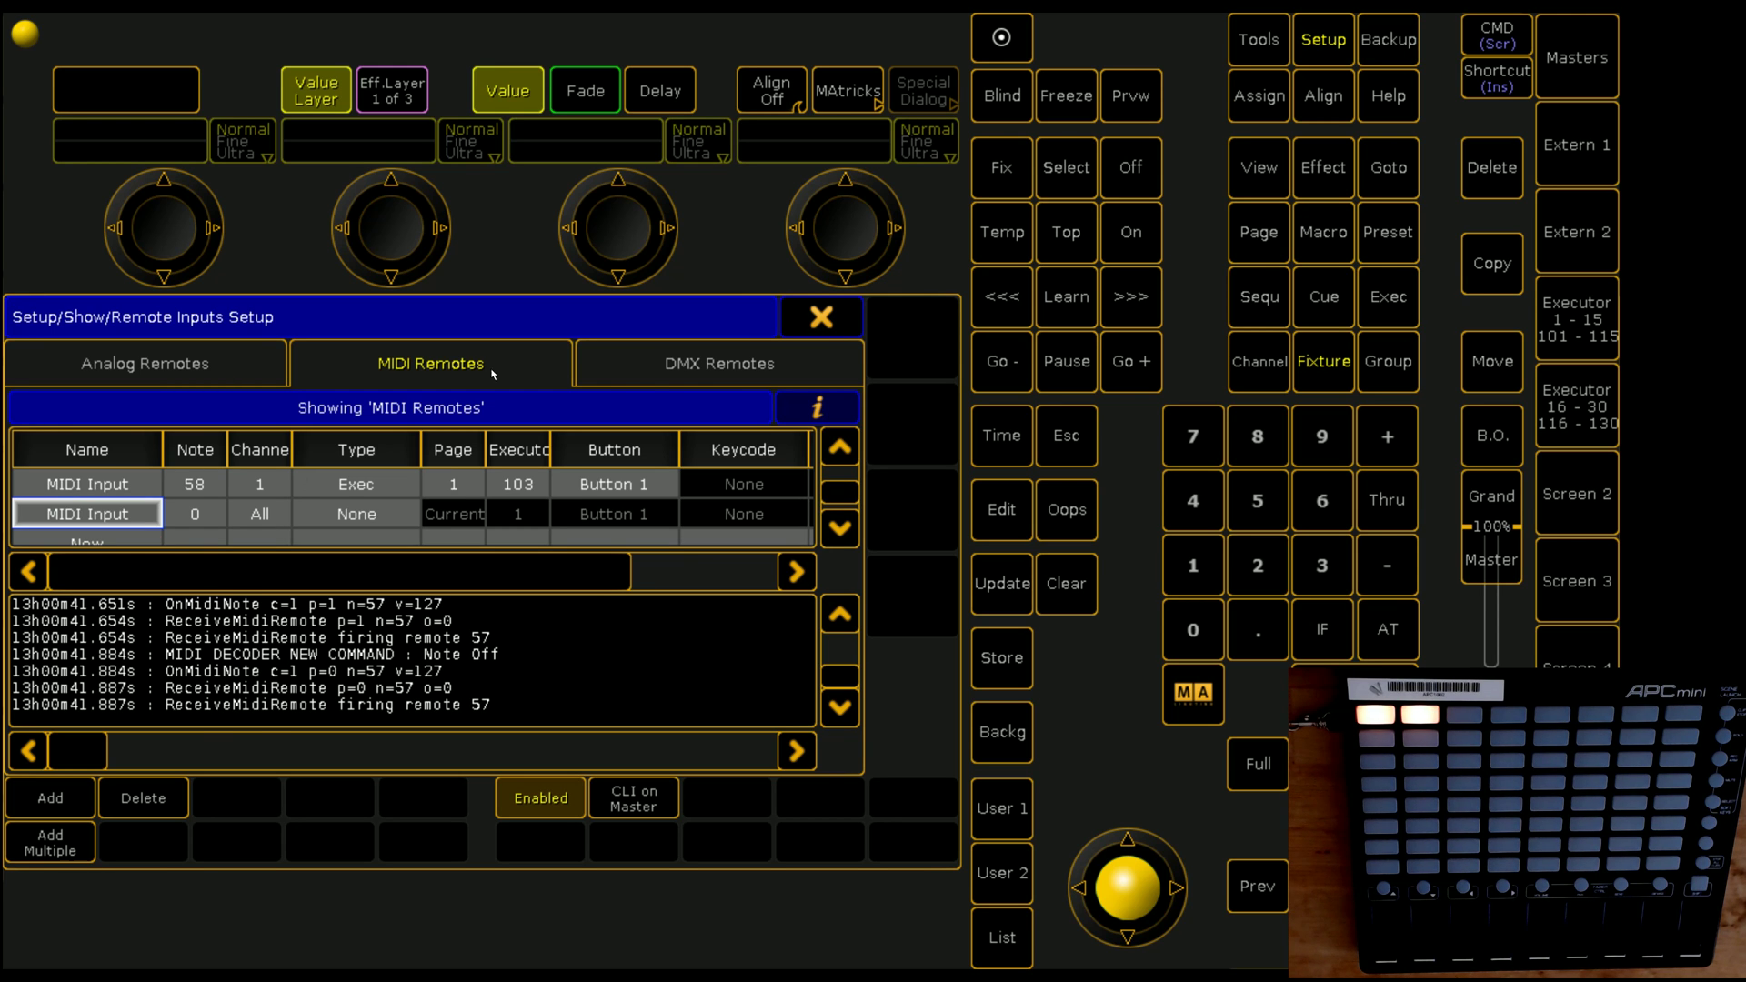
Step: Give the new remote note 59 on channel 1
double_click(195, 514)
type("59")
key("Return")
left_click(261, 515)
left_click(261, 515)
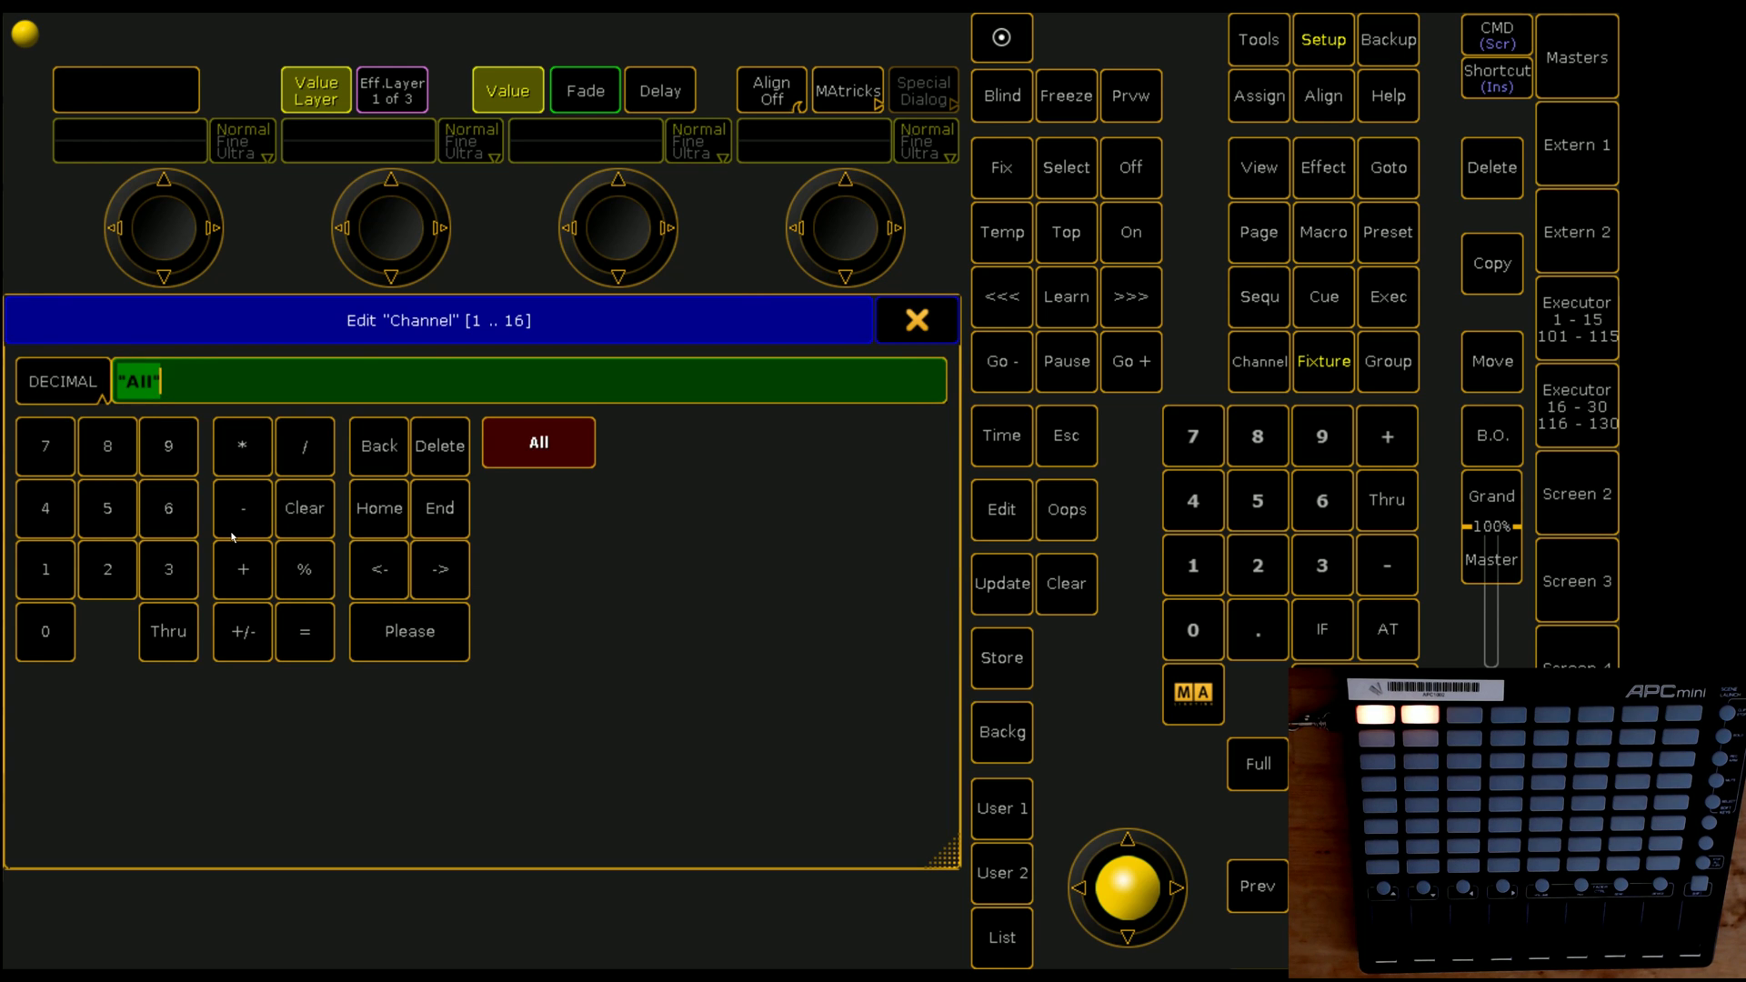
type("1")
key("Return")
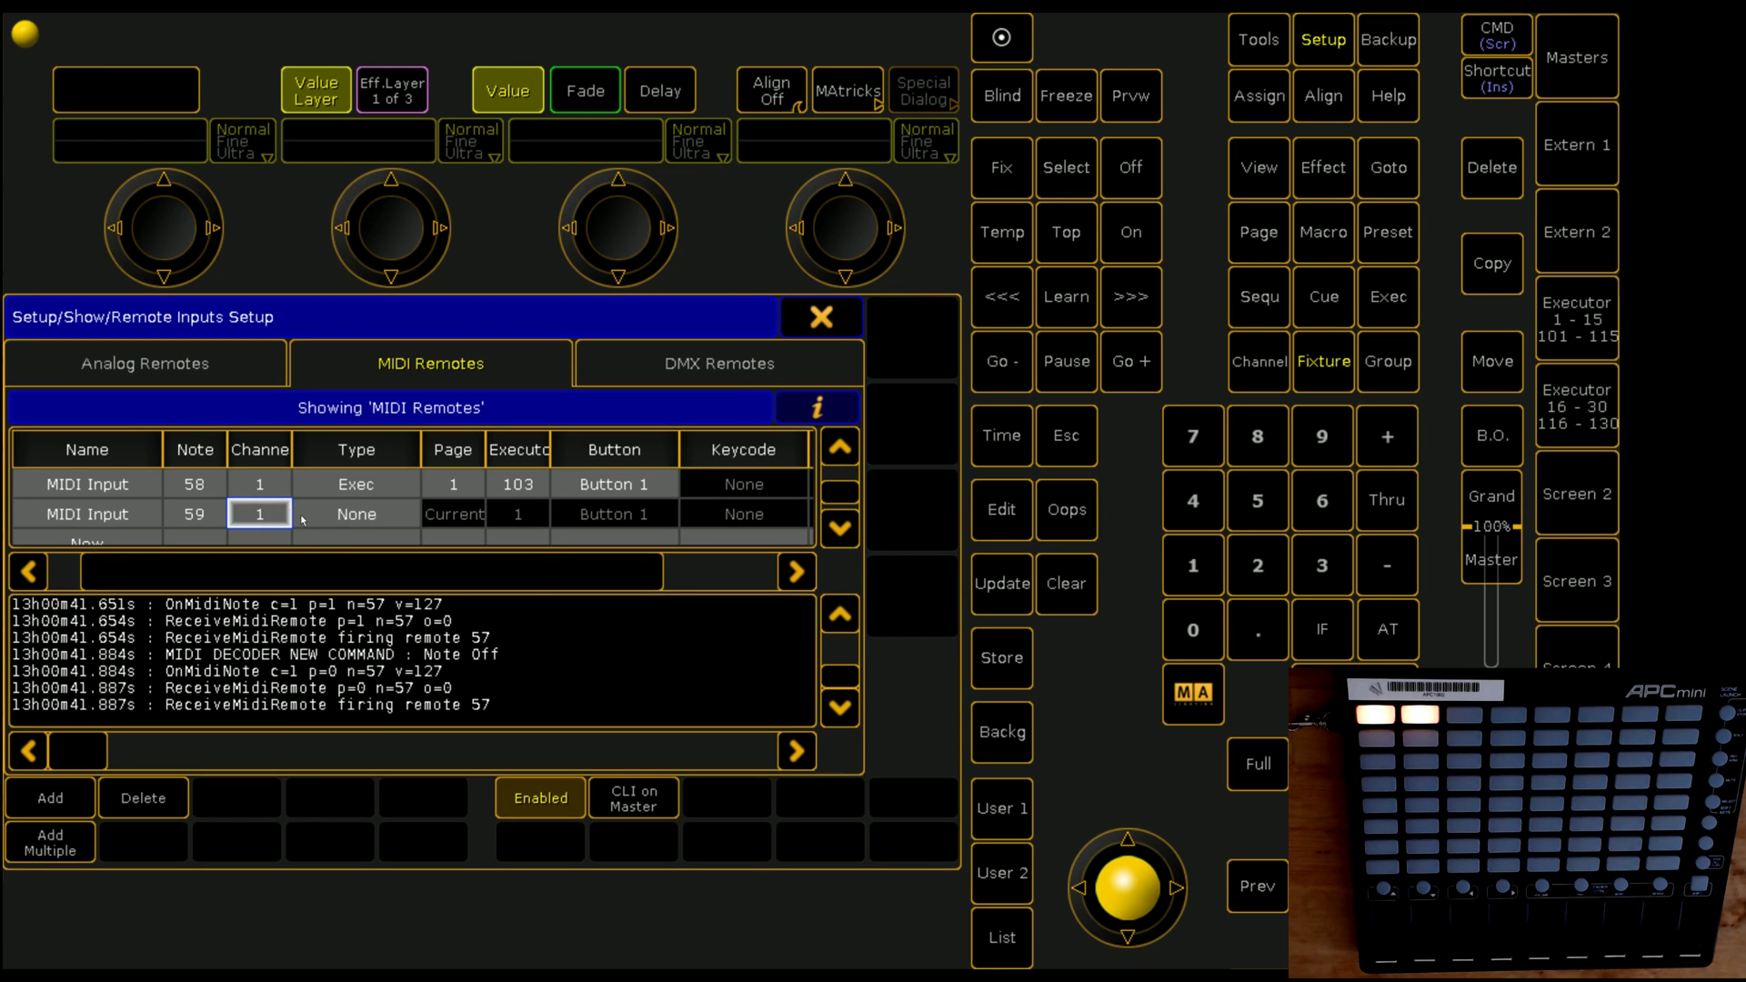
Step: Make the new remote type Exec on page 1 driving executor 104, then close Setup
double_click(356, 514)
left_click(369, 580)
left_click(459, 514)
left_click(459, 514)
type("1")
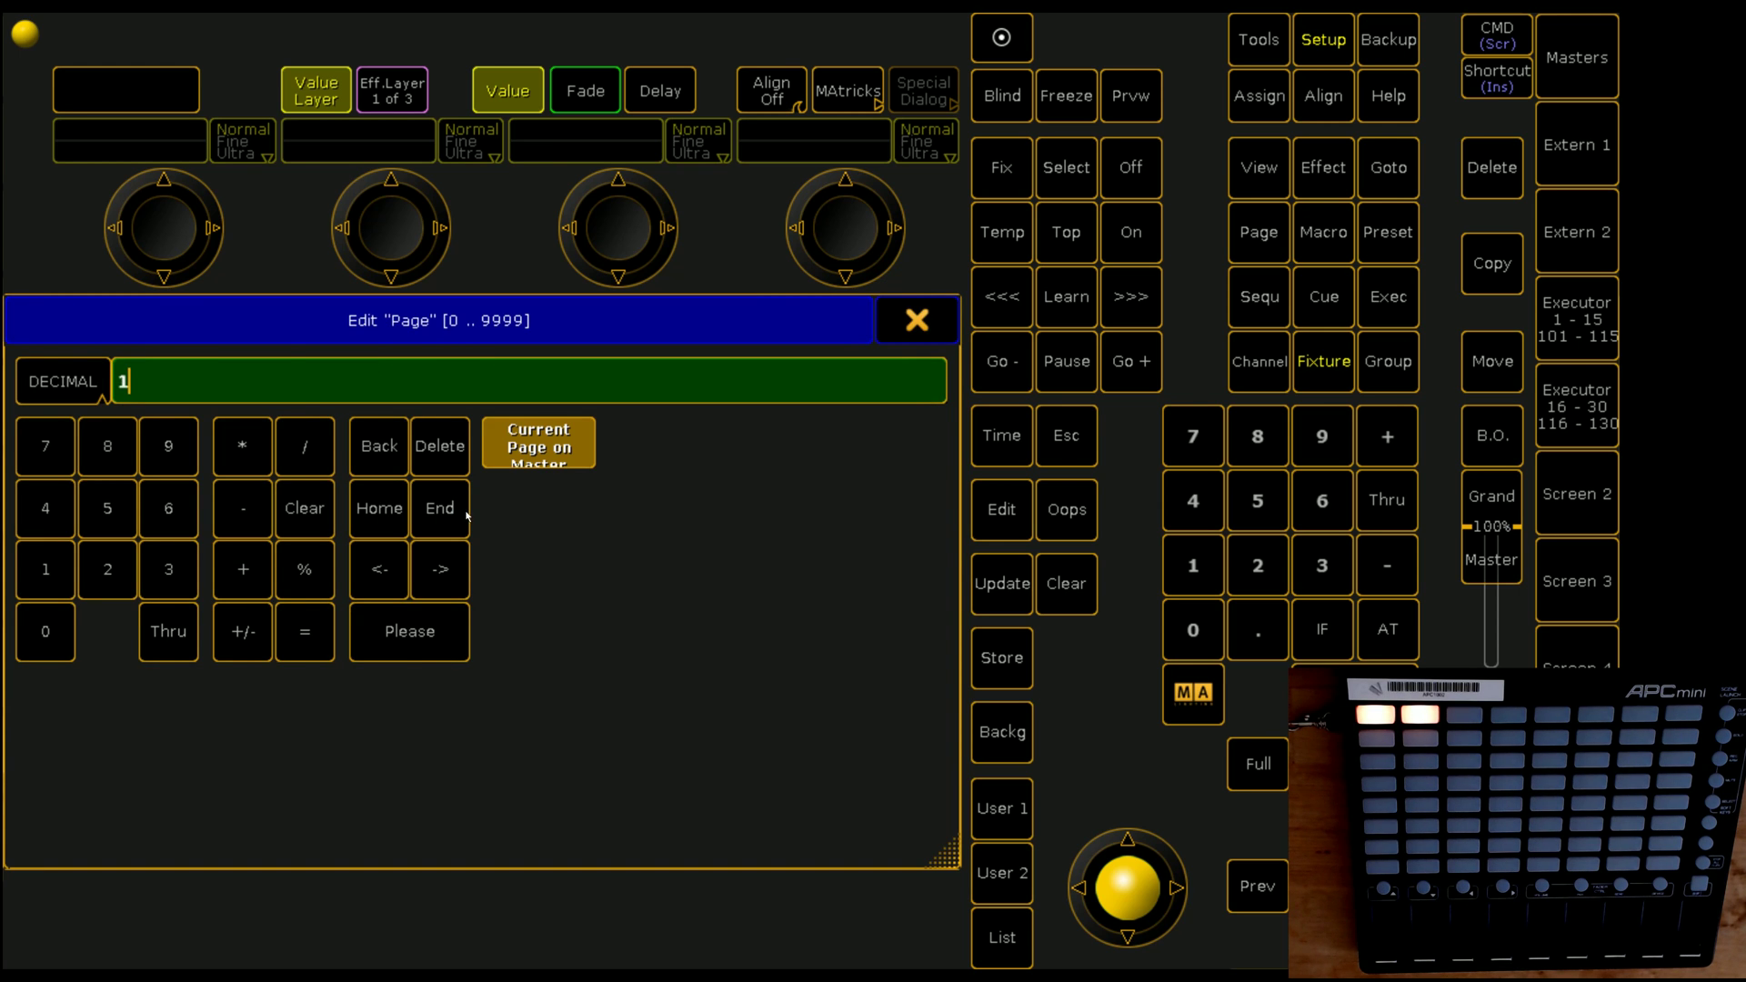
key("Return")
left_click(516, 519)
left_click(516, 518)
type("104")
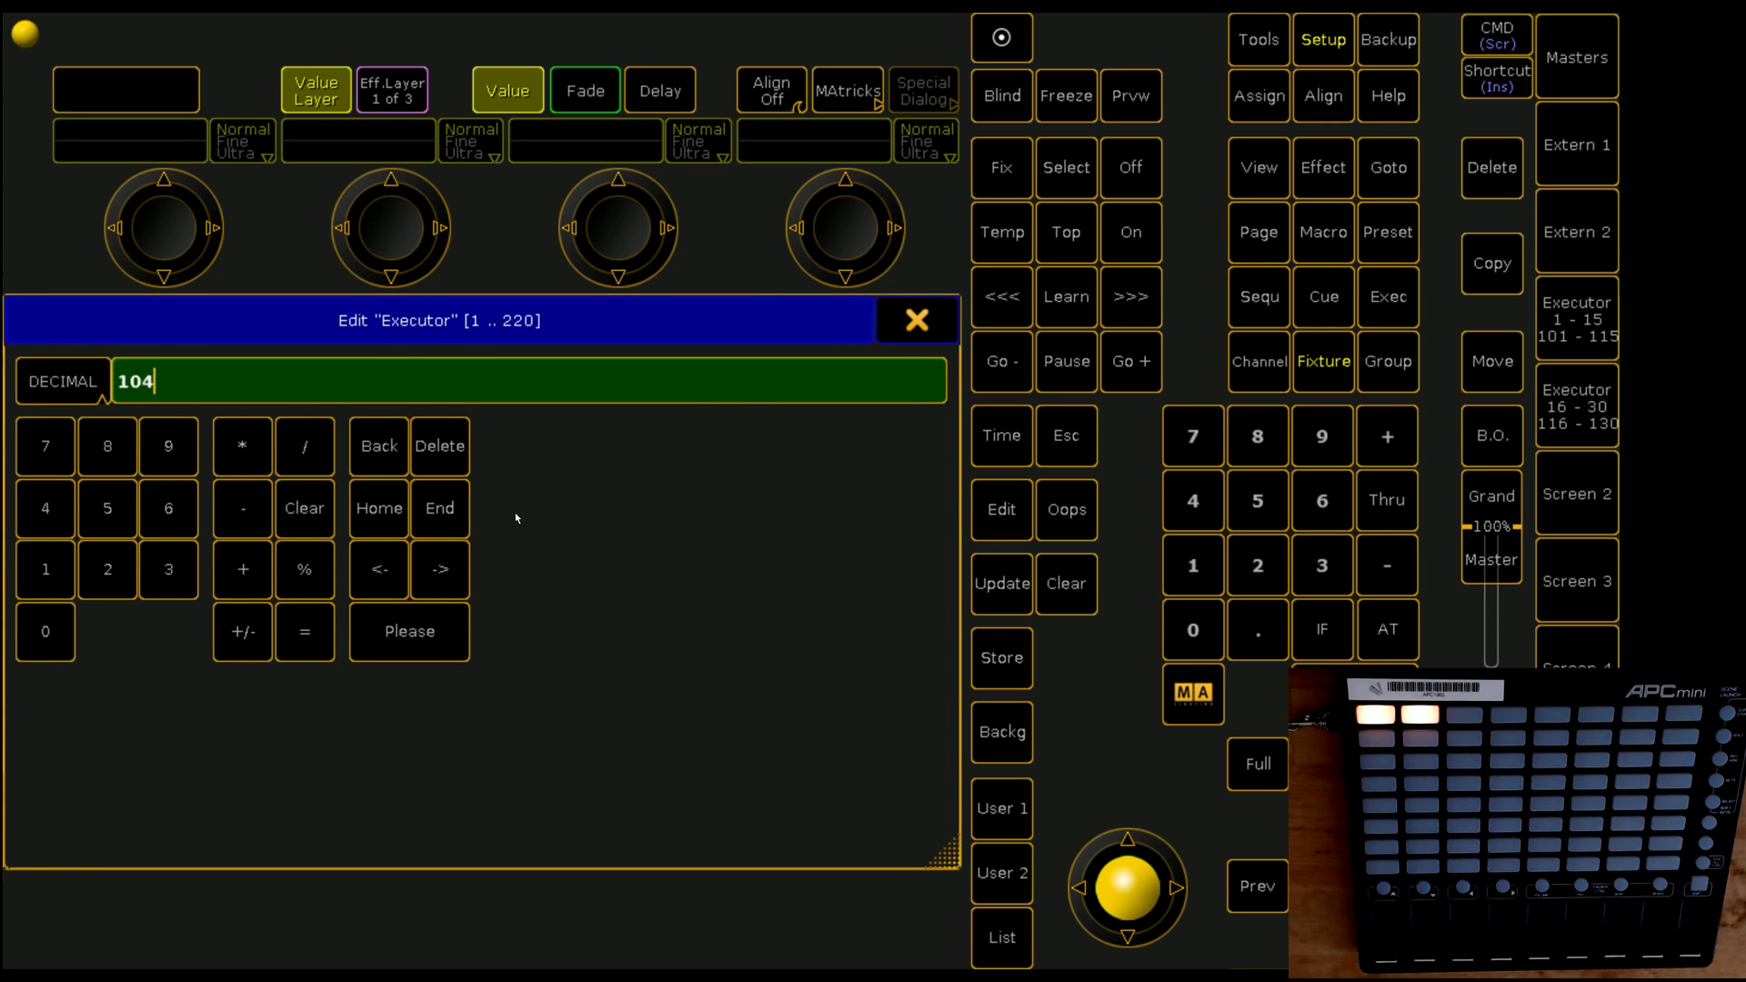
key("Return")
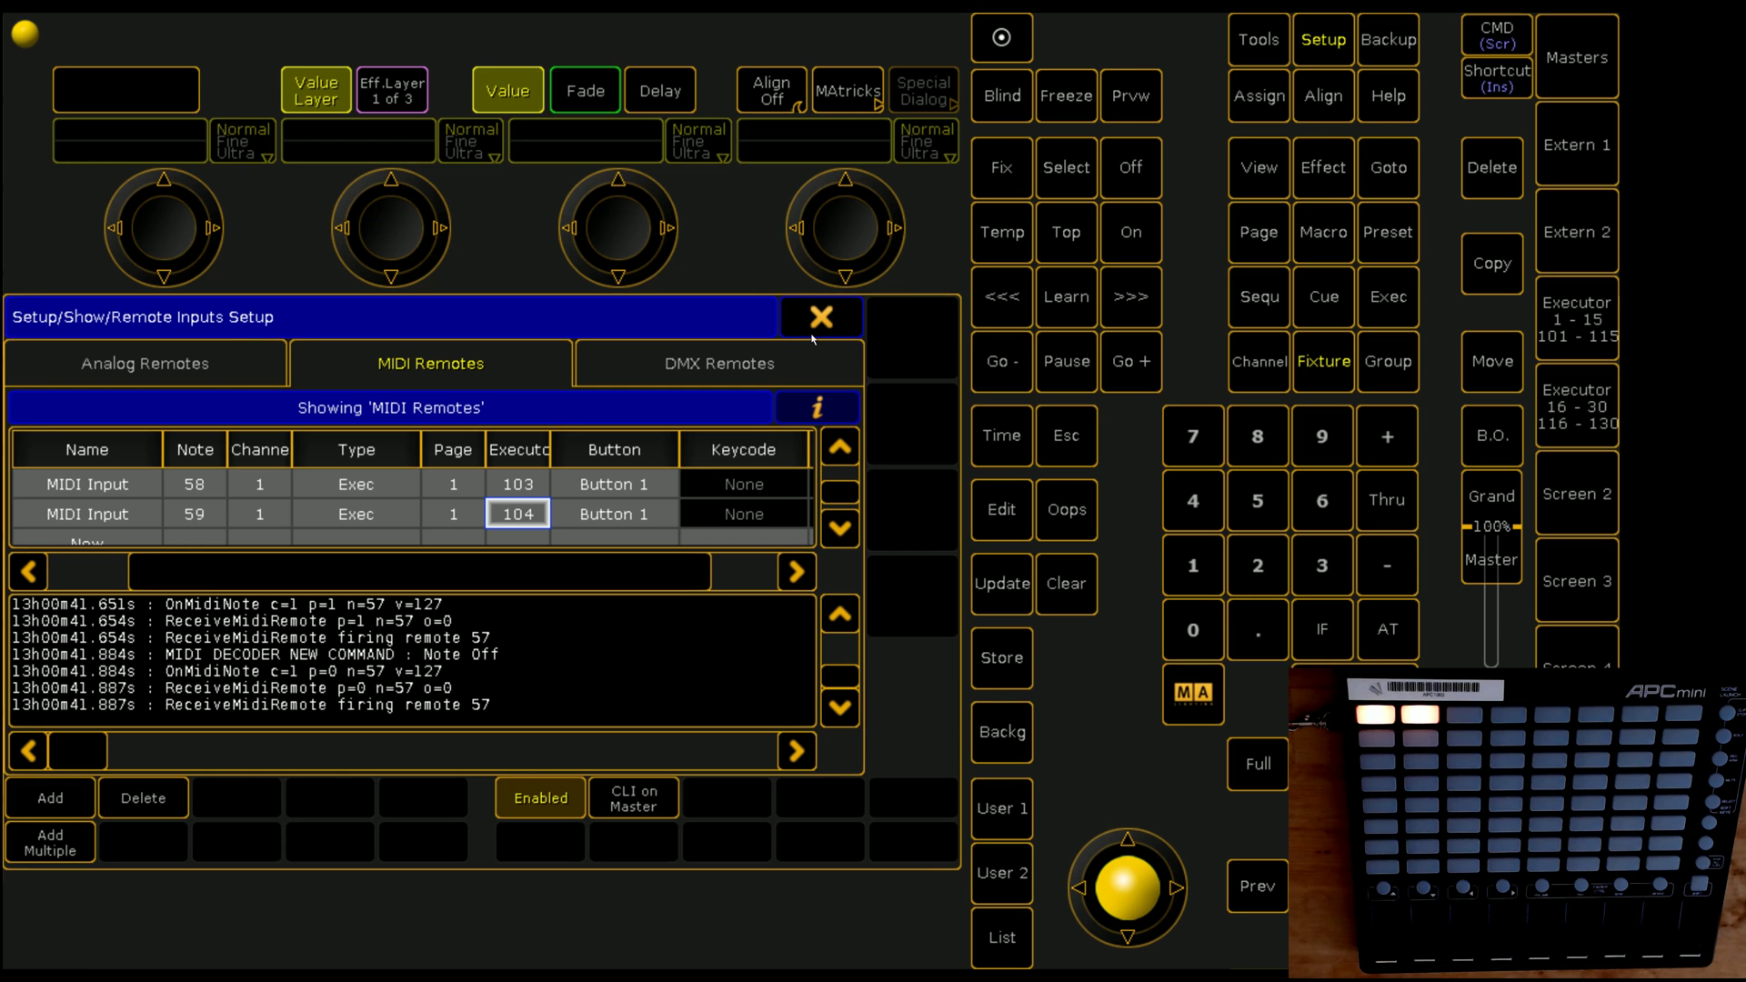
left_click(815, 320)
left_click(910, 331)
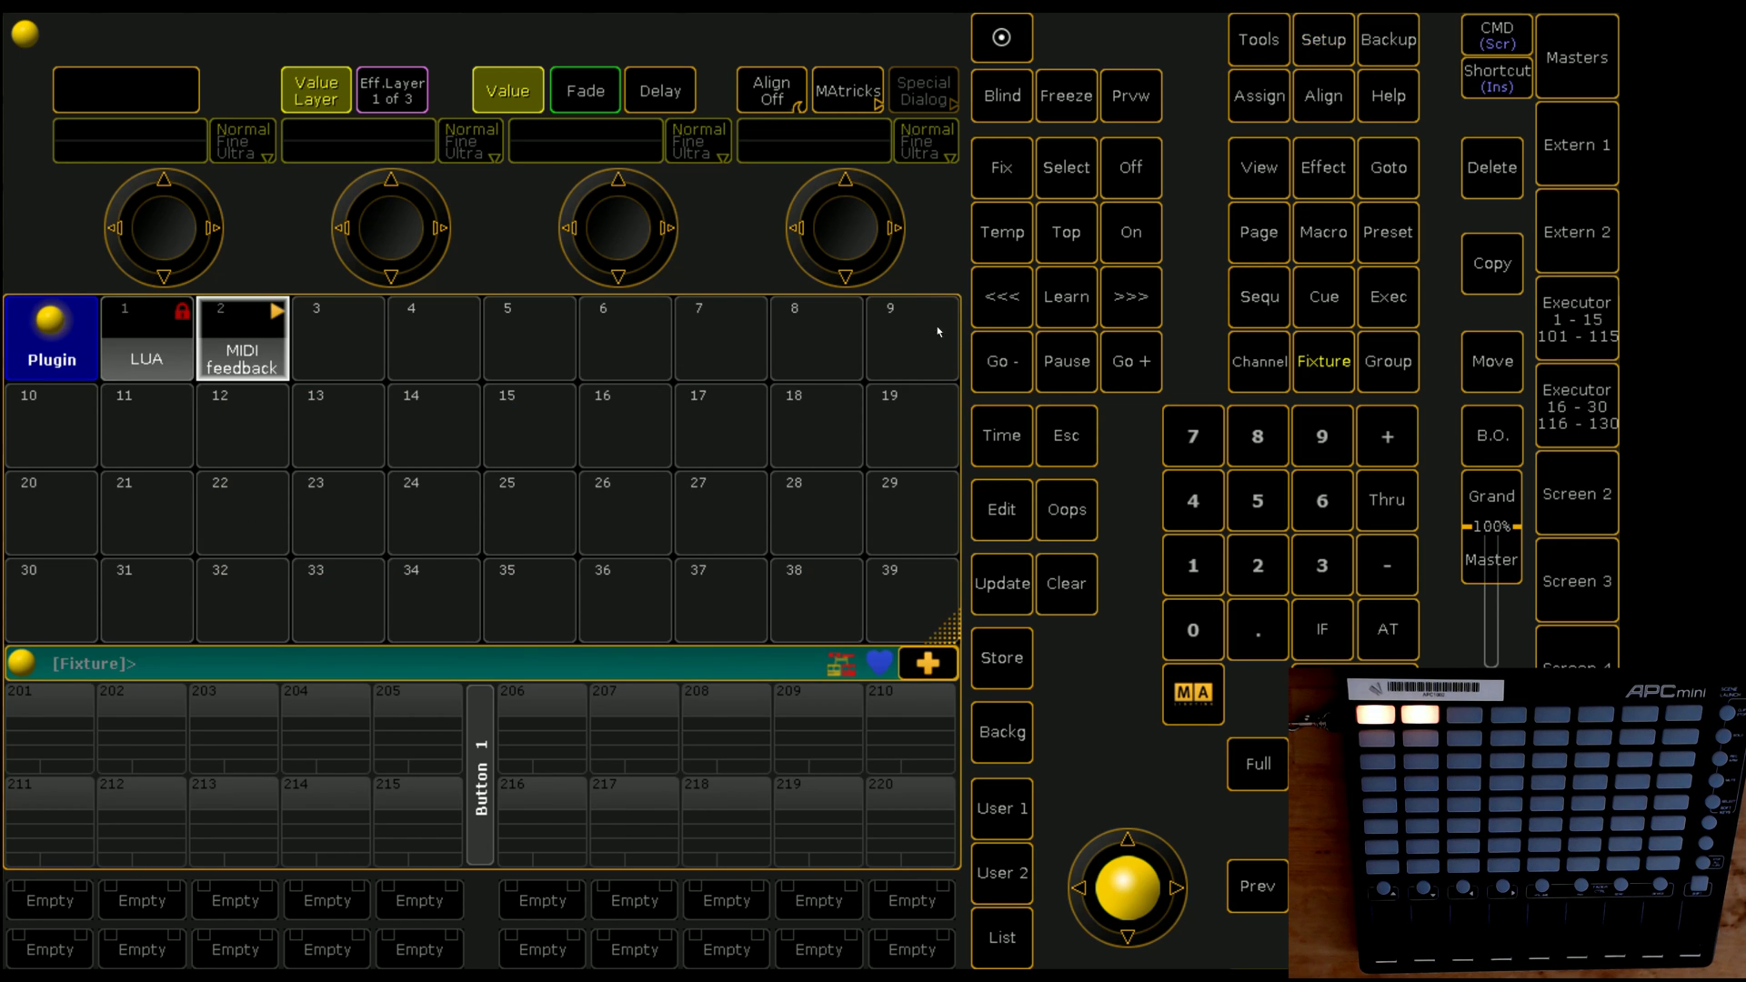
Step: Store one-cue sequences on executors 103 and 104 from the Executor 1-15/101-115 view
left_click(1566, 340)
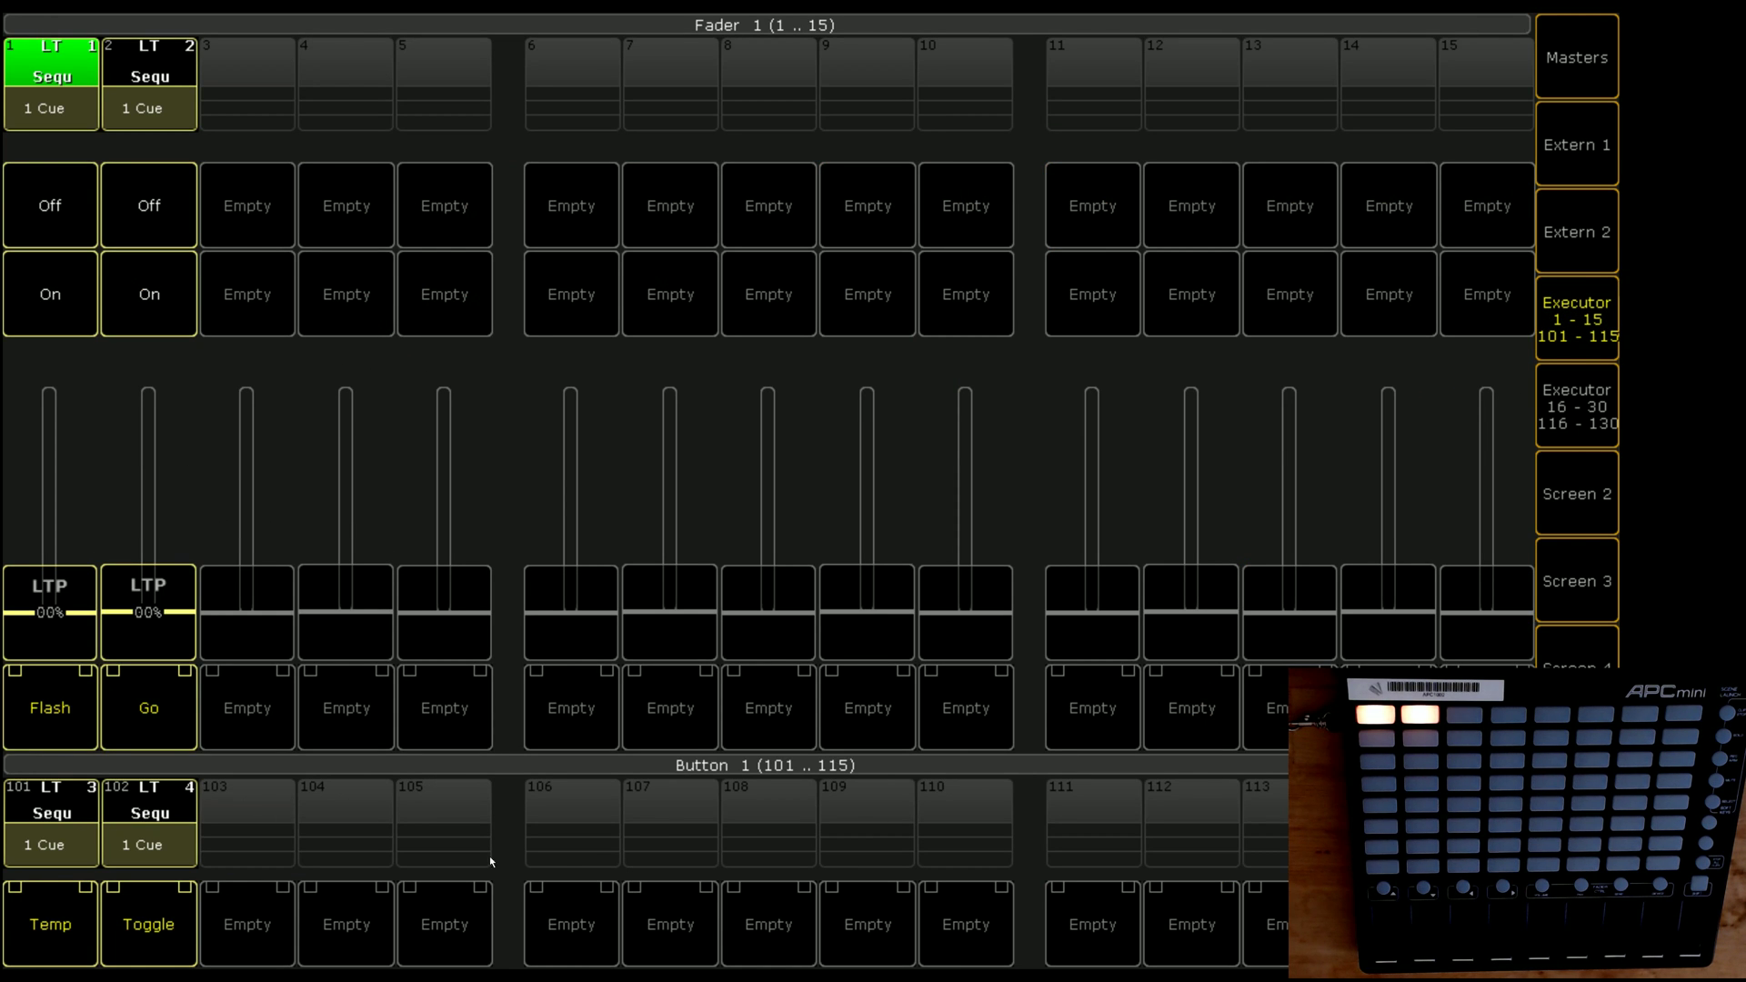
left_click(927, 926)
left_click(258, 841)
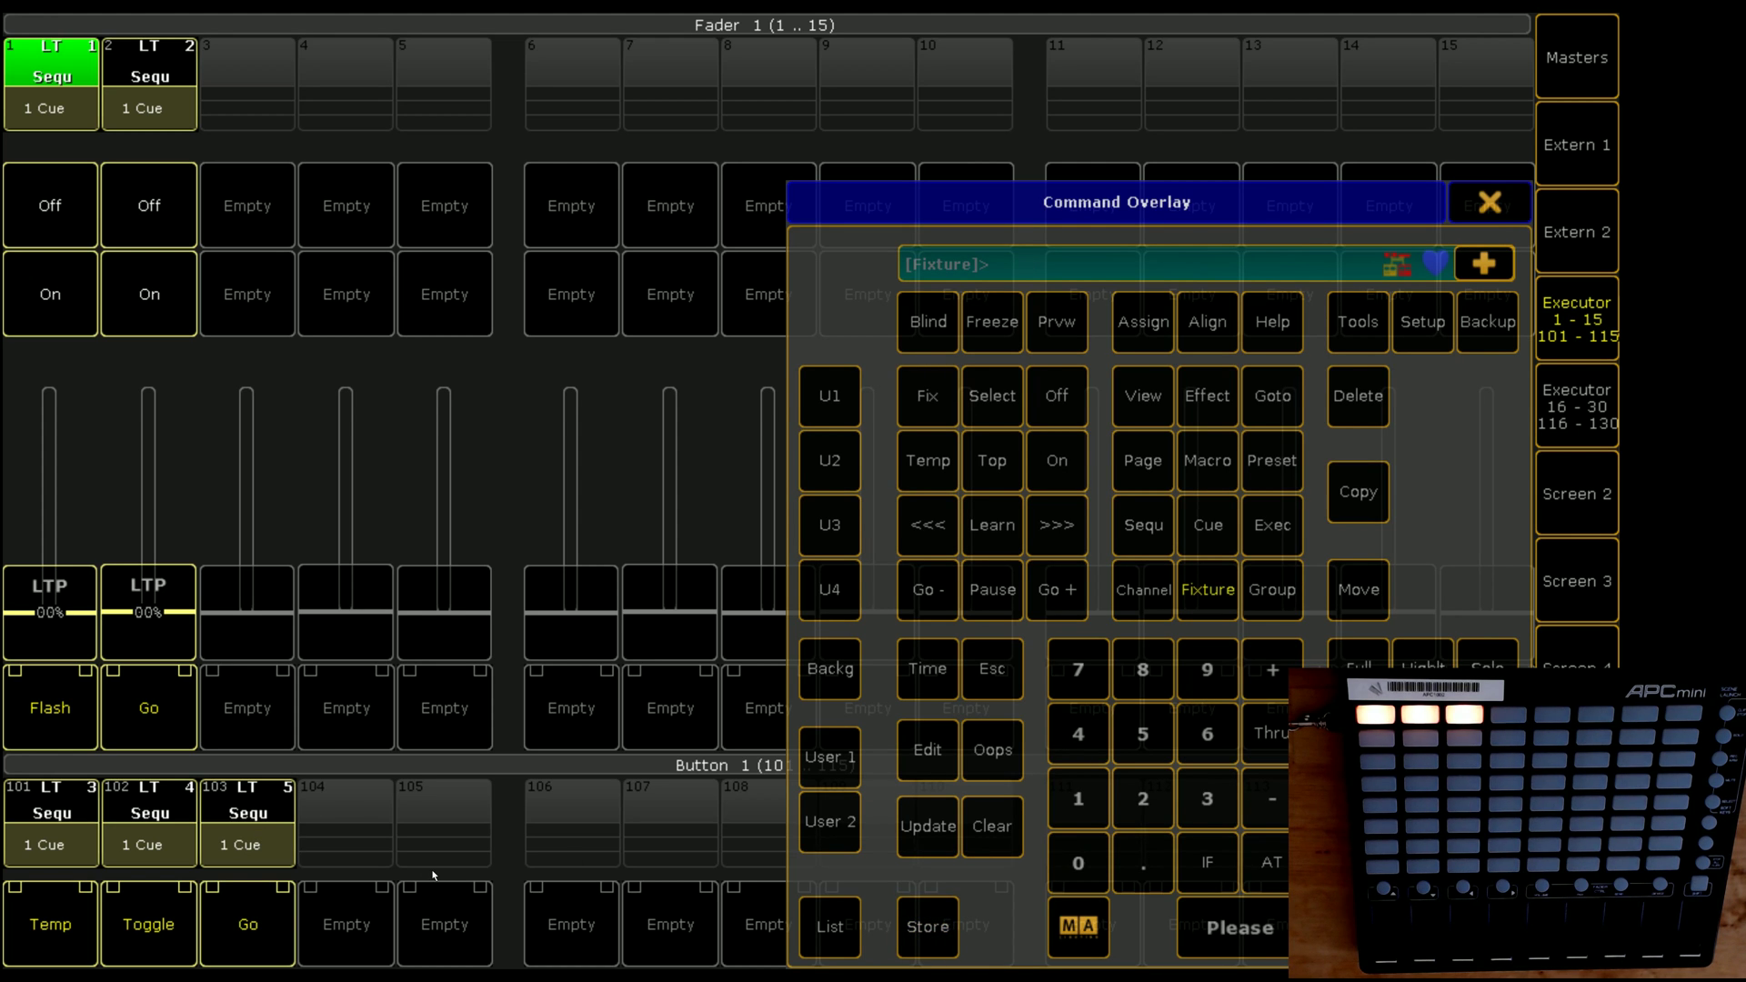
left_click(927, 927)
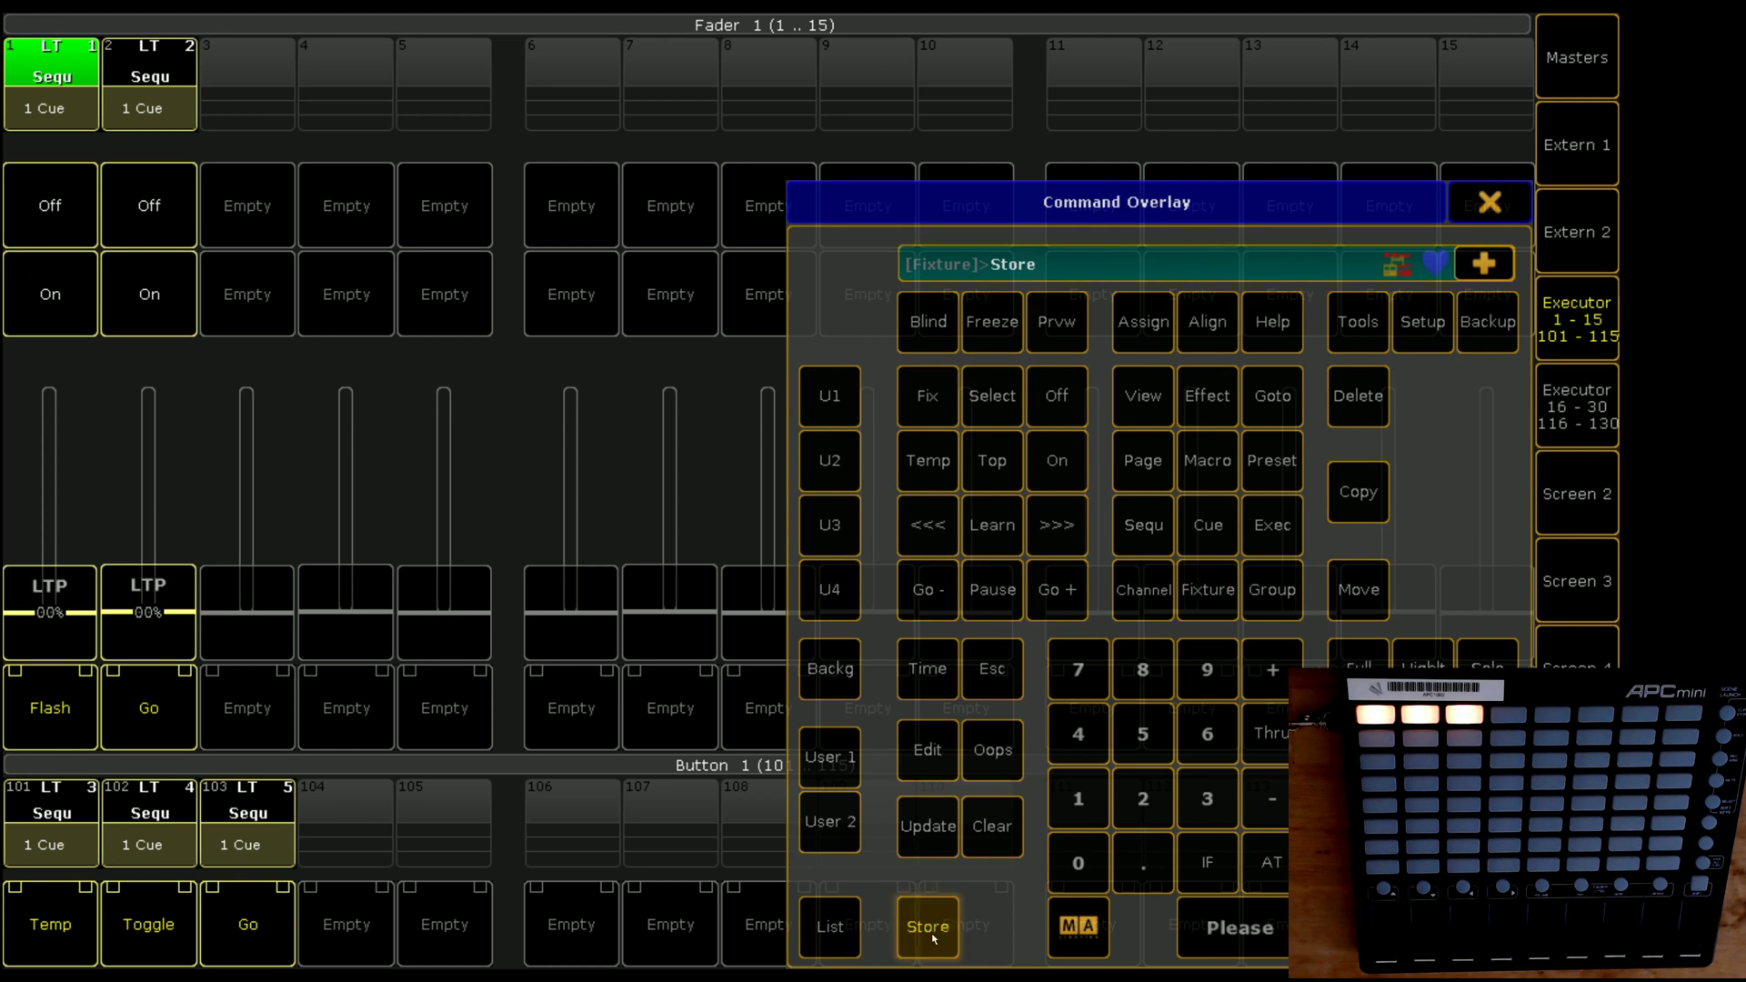
left_click(345, 802)
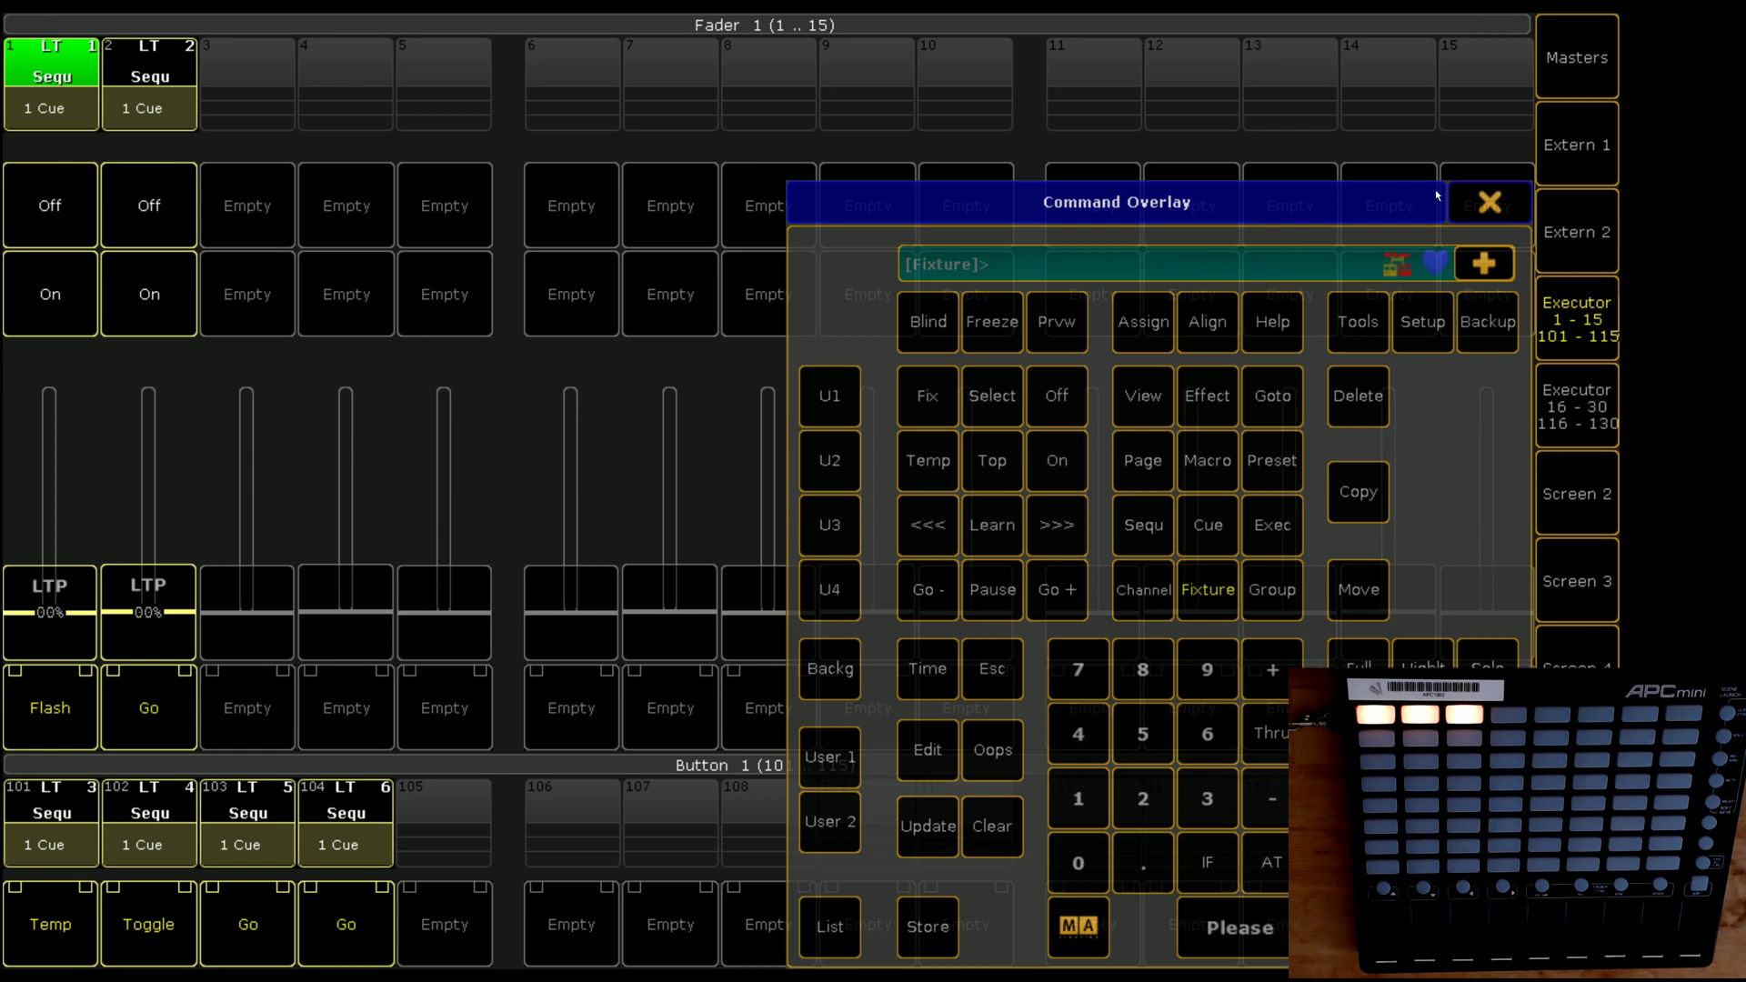
left_click(1488, 201)
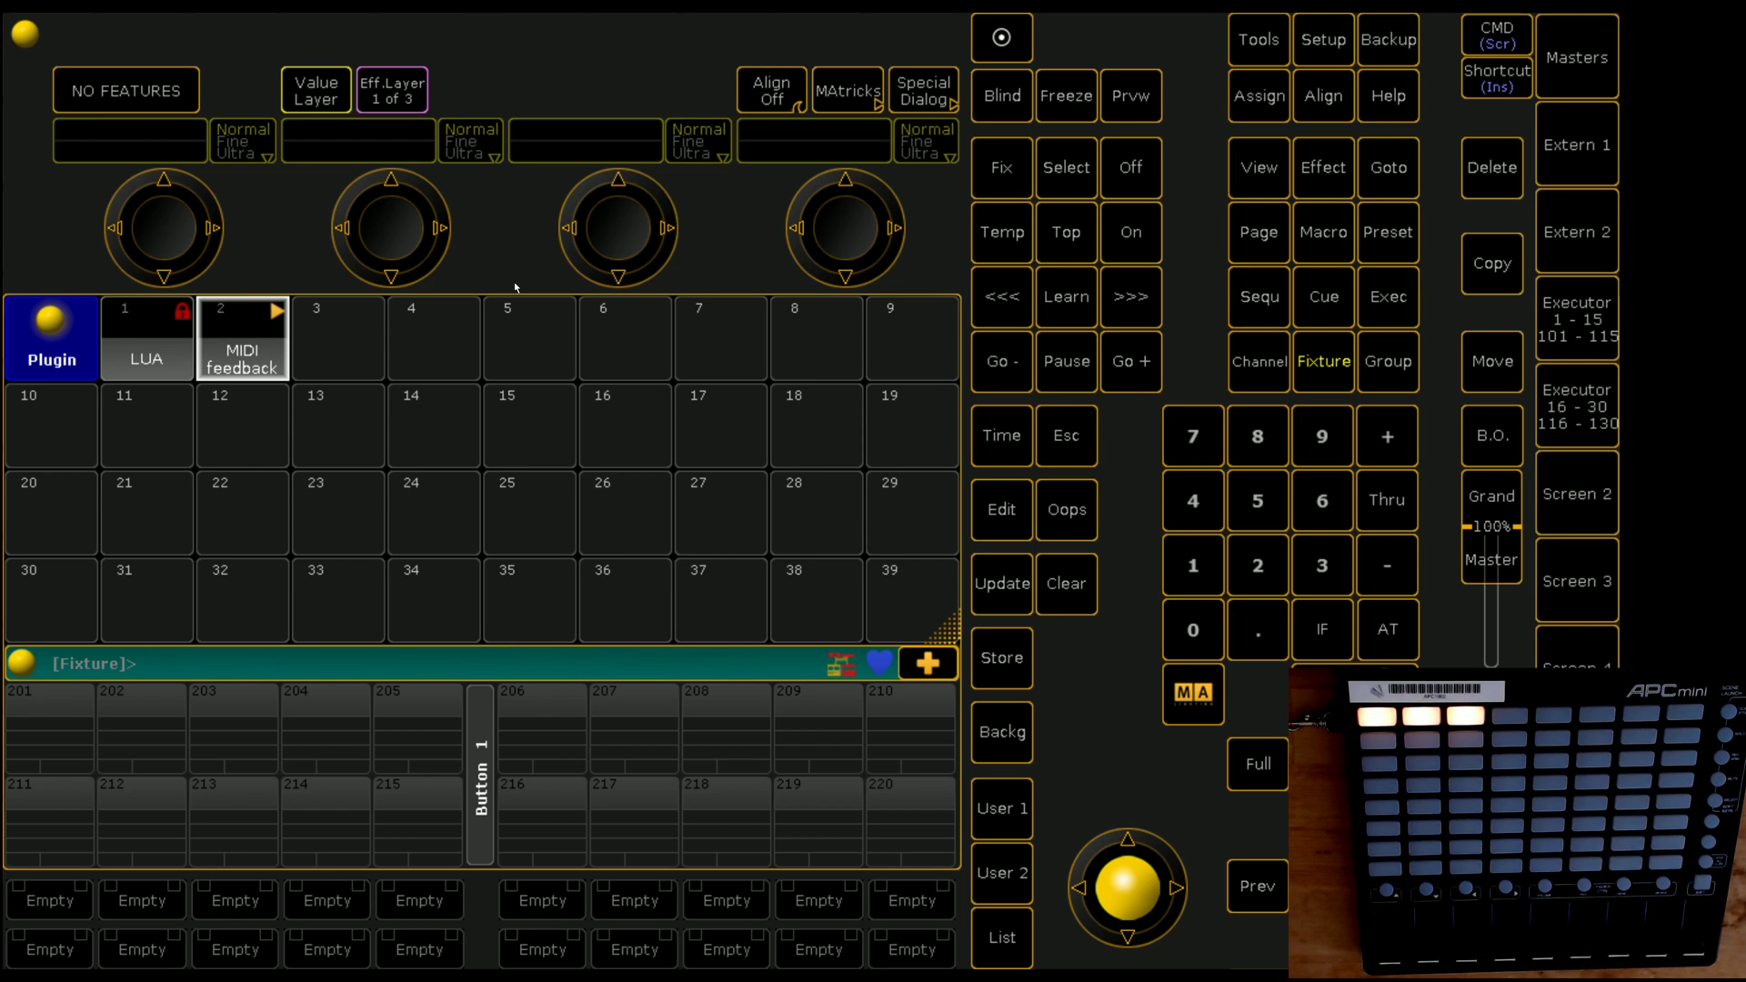
Step: Turn off the MIDI feedback plugin and send MidiNote 1.57 2 to light the pad green
left_click(1136, 169)
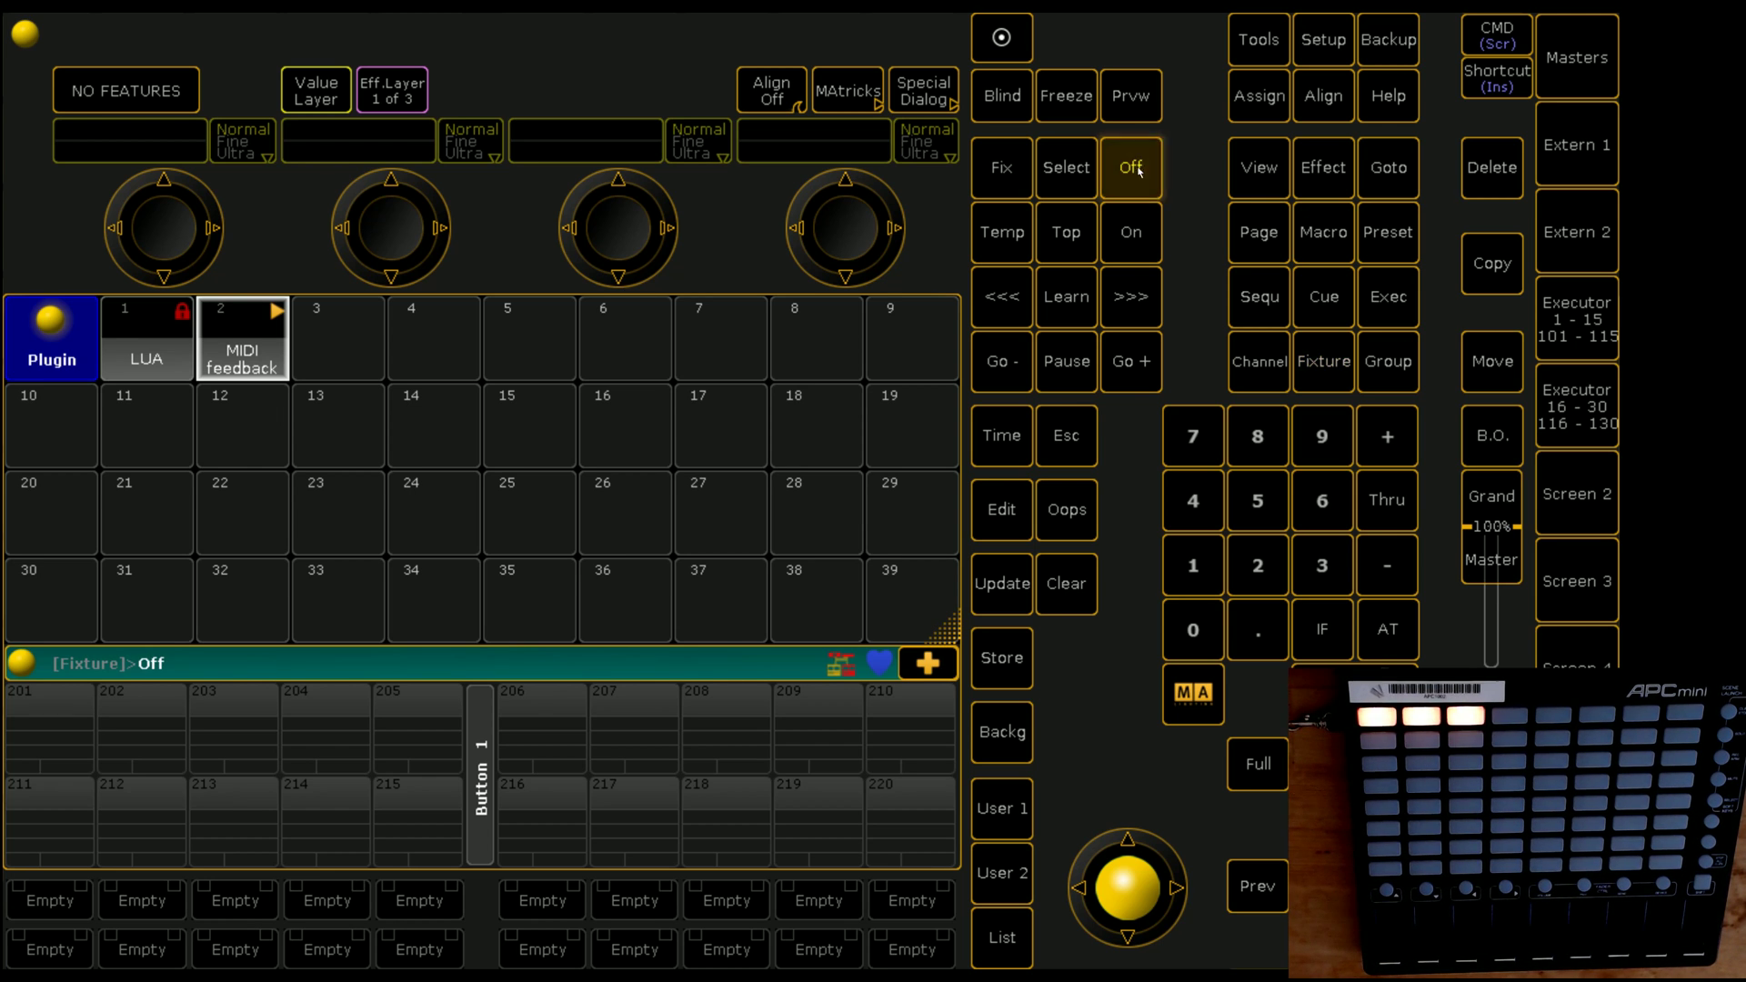
left_click(248, 357)
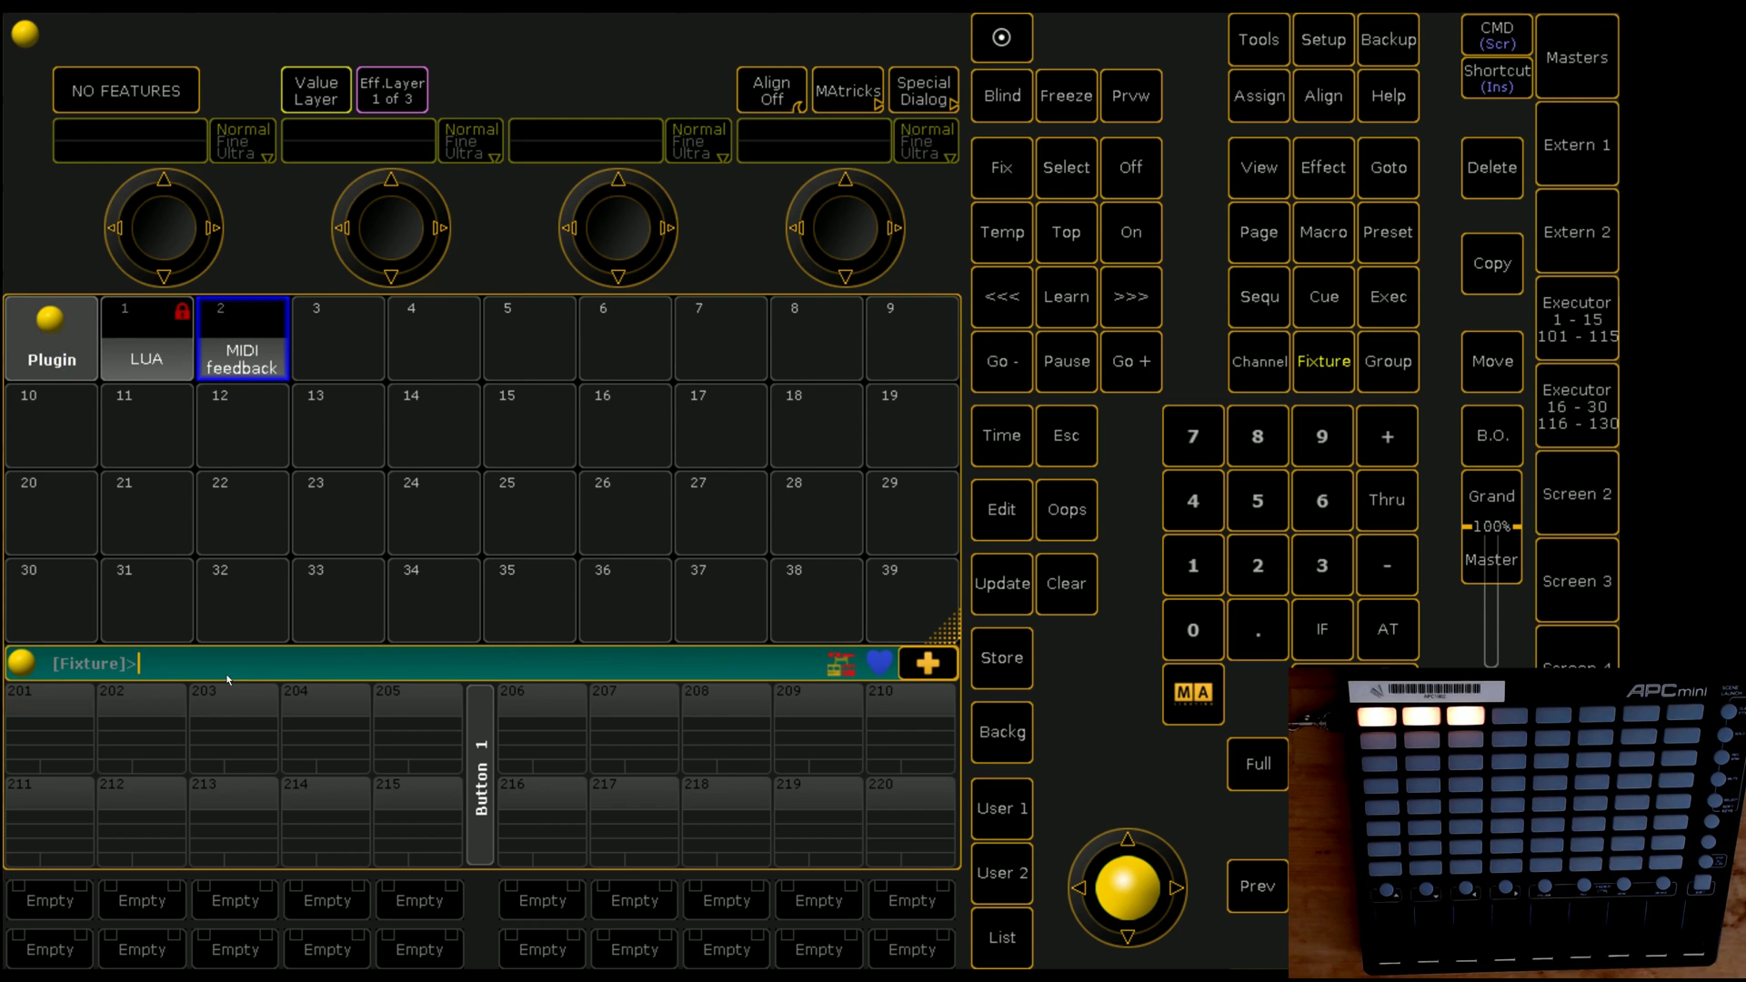
type("midinote 1.")
key("Return")
Step: Recall earlier commands to run MidiNote 1.57 3, turning the pad red, then MidiNote 1.57
key("Up")
key("Return")
key("Up")
key("Up")
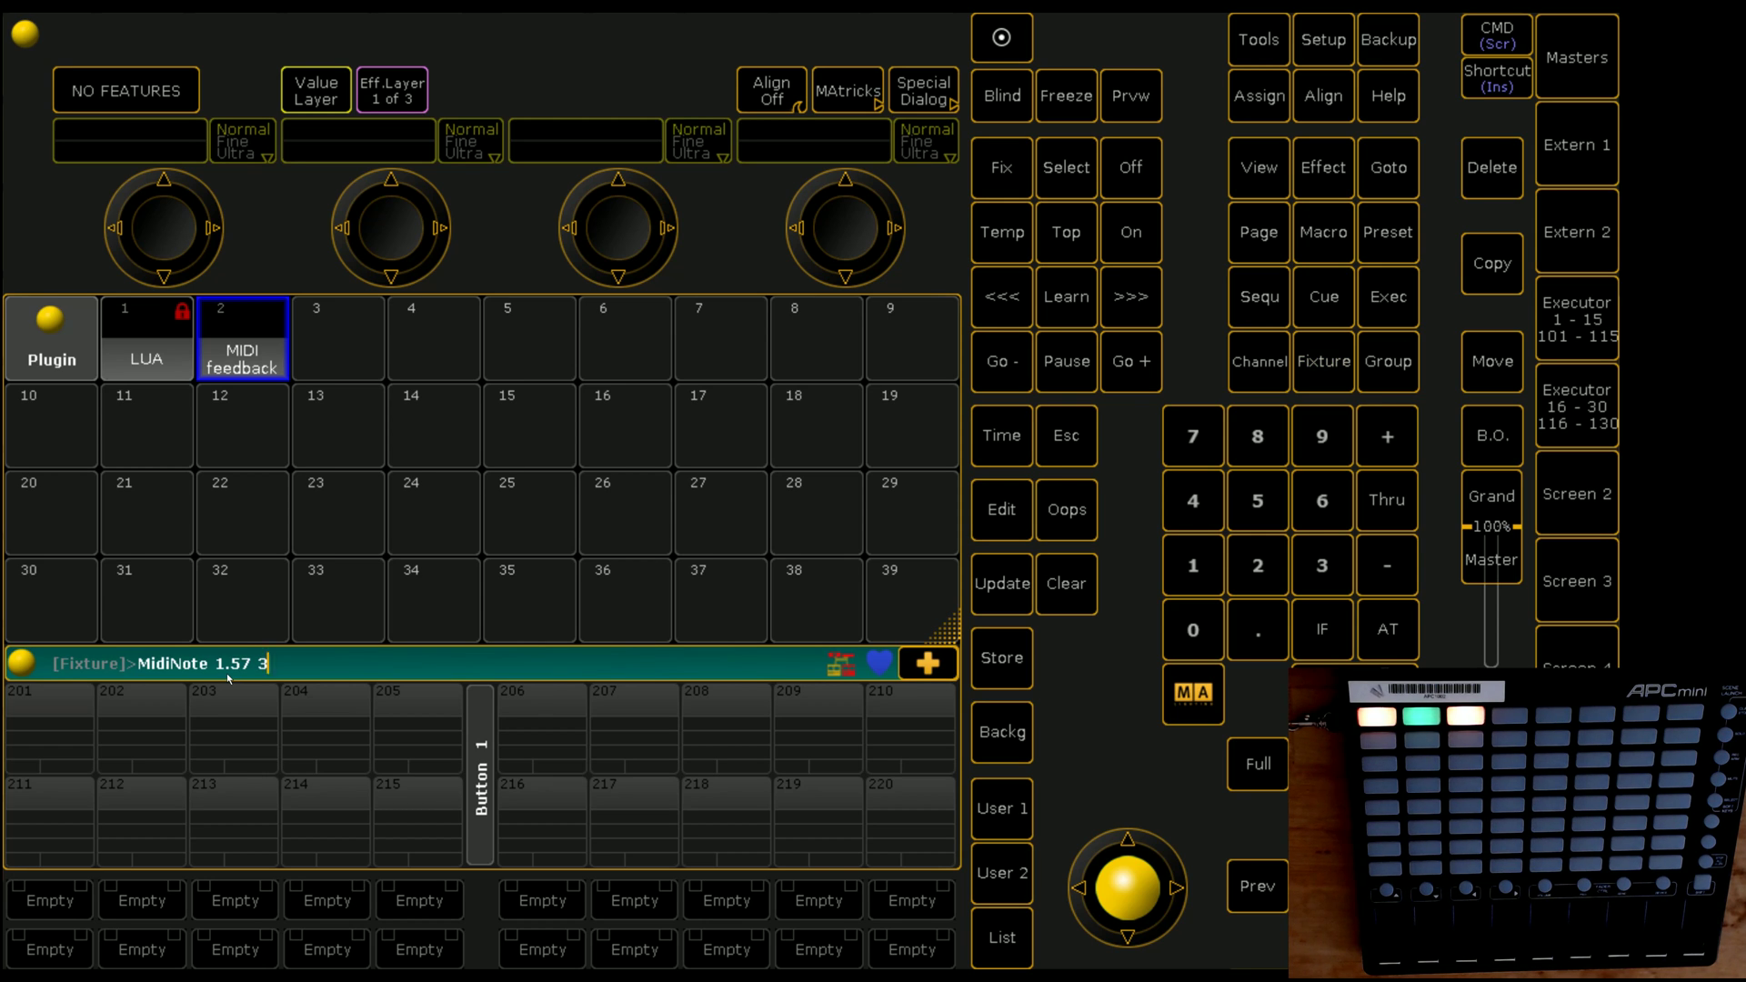
key("Return")
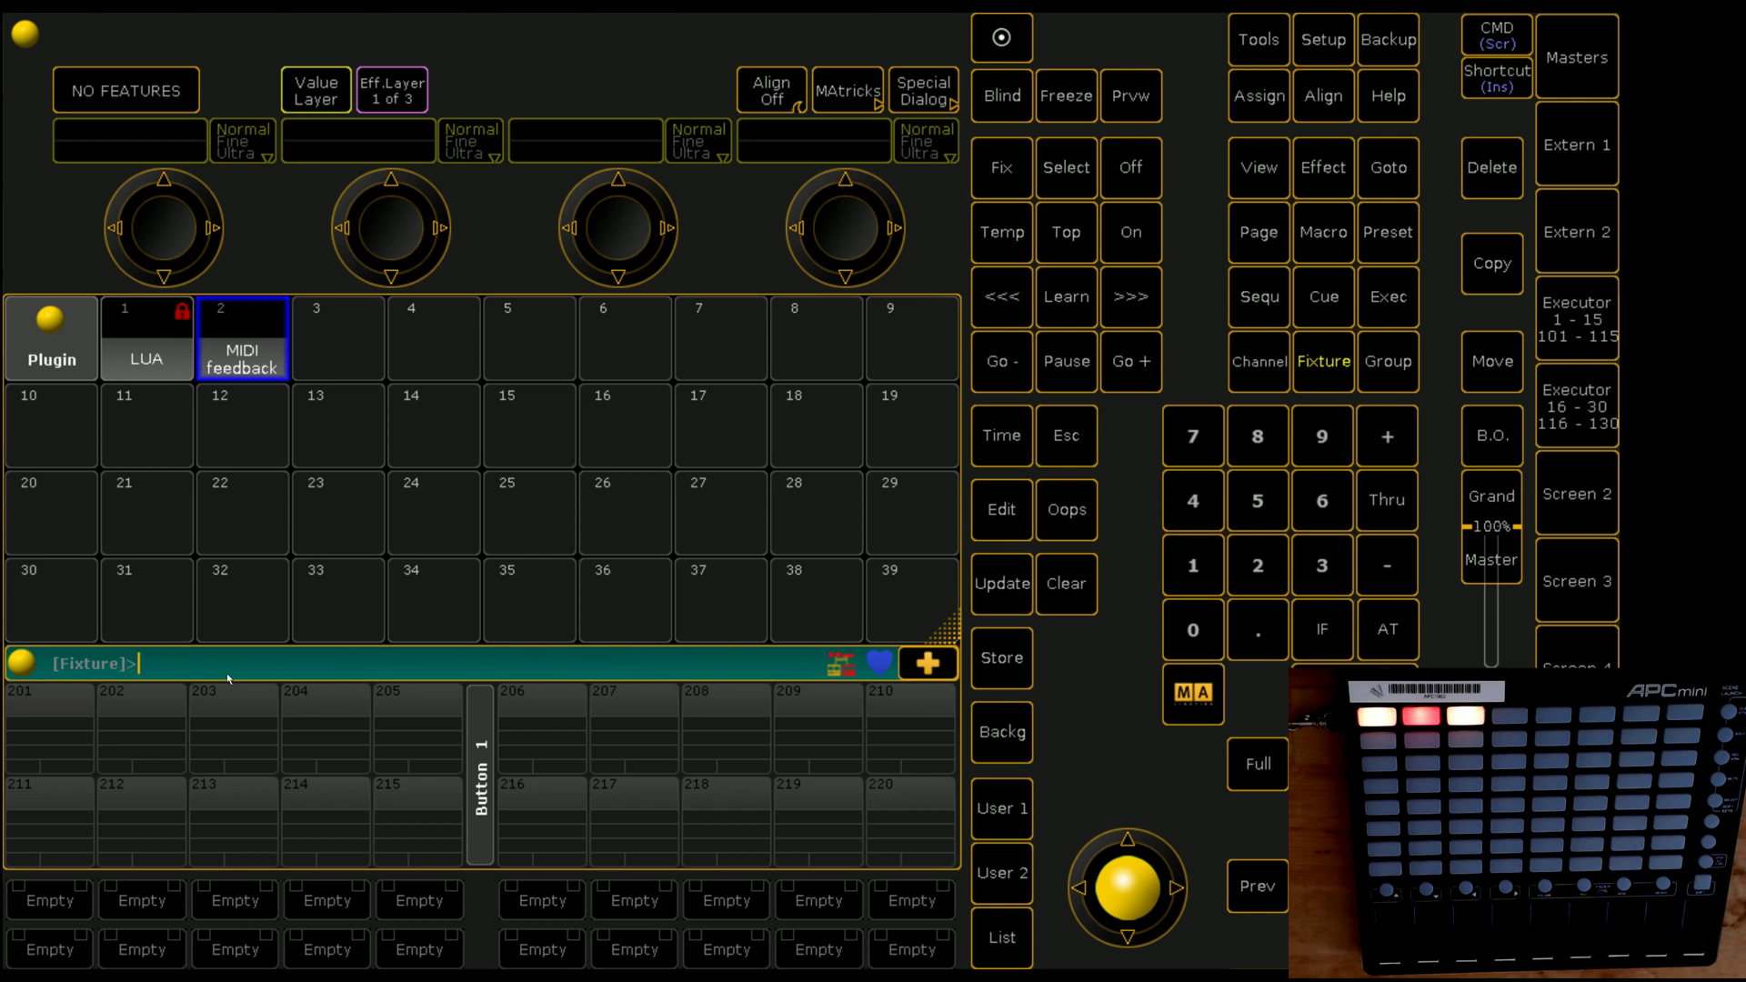
type("MidiNote 1.57 3")
key("Return")
Step: Open and close the MIDI feedback plugin's code, then view and close the command line feedback log
right_click(246, 361)
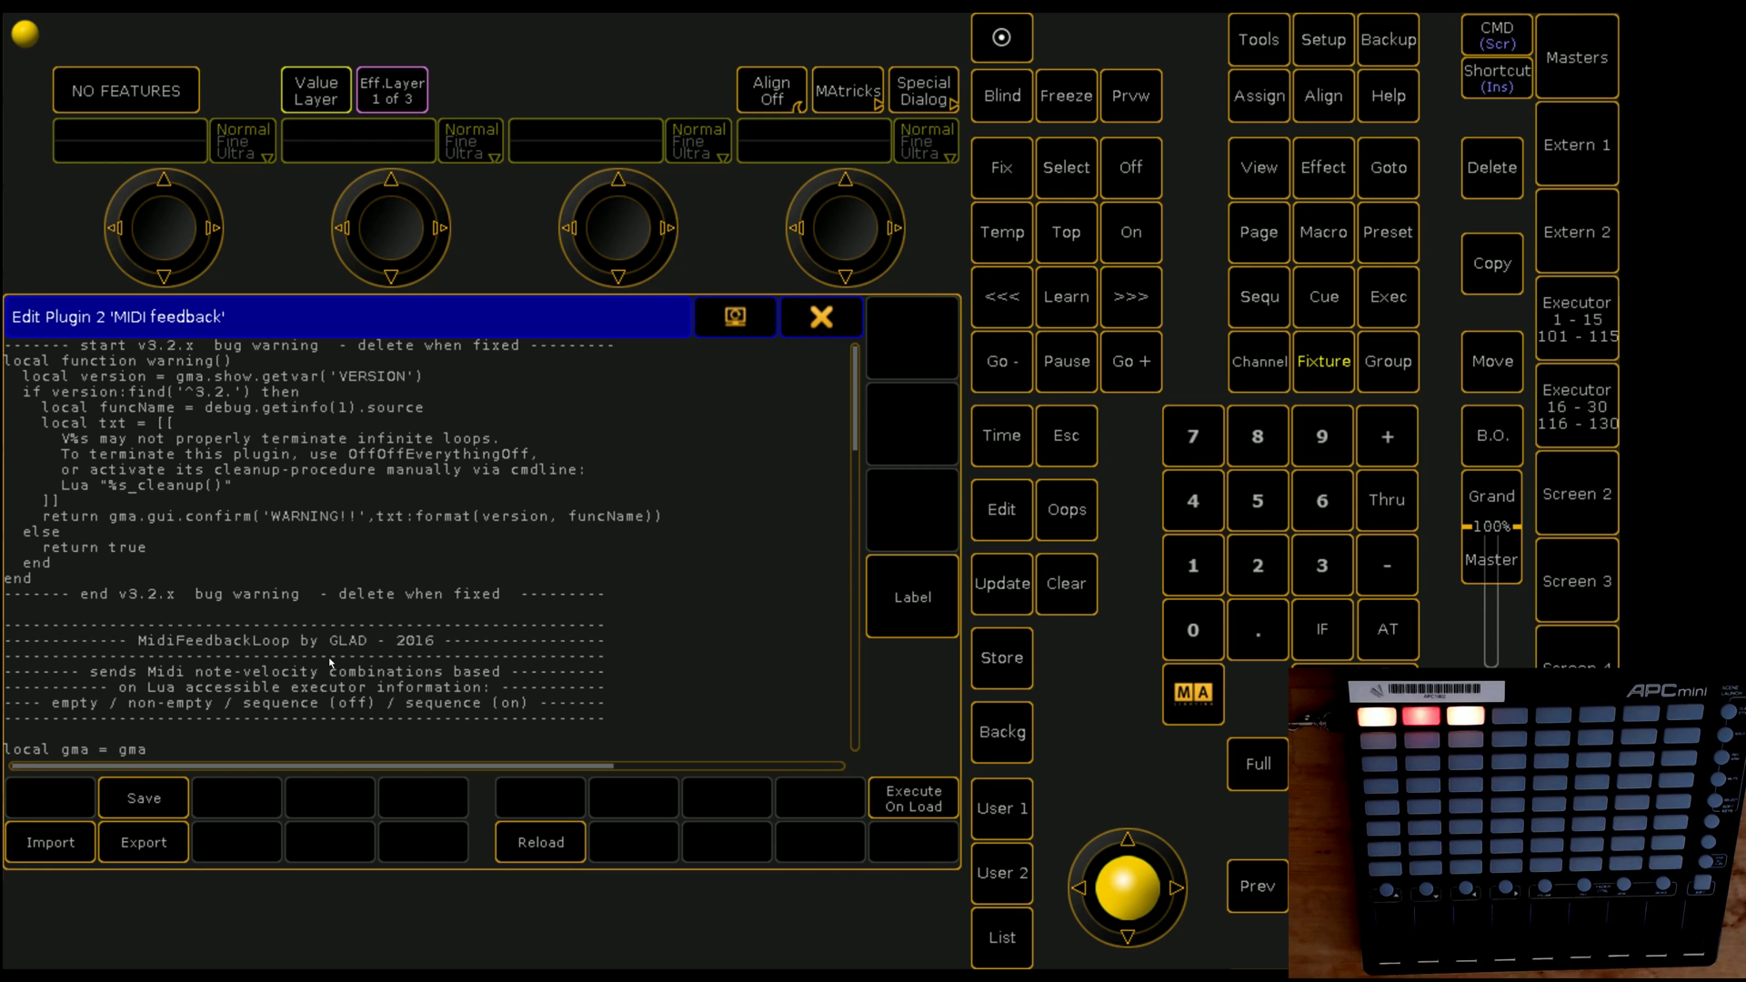
key("Down")
key("Down")
key("Down")
key("Down")
key("Down")
key("Down")
key("Down")
key("Down")
key("Down")
key("Down")
key("Down")
key("Down")
key("Down")
key("Down")
key("Down")
key("Down")
key("Down")
key("Down")
key("Down")
key("Down")
key("Down")
key("Down")
key("Down")
key("Down")
key("Down")
key("Down")
key("Down")
key("Down")
key("Down")
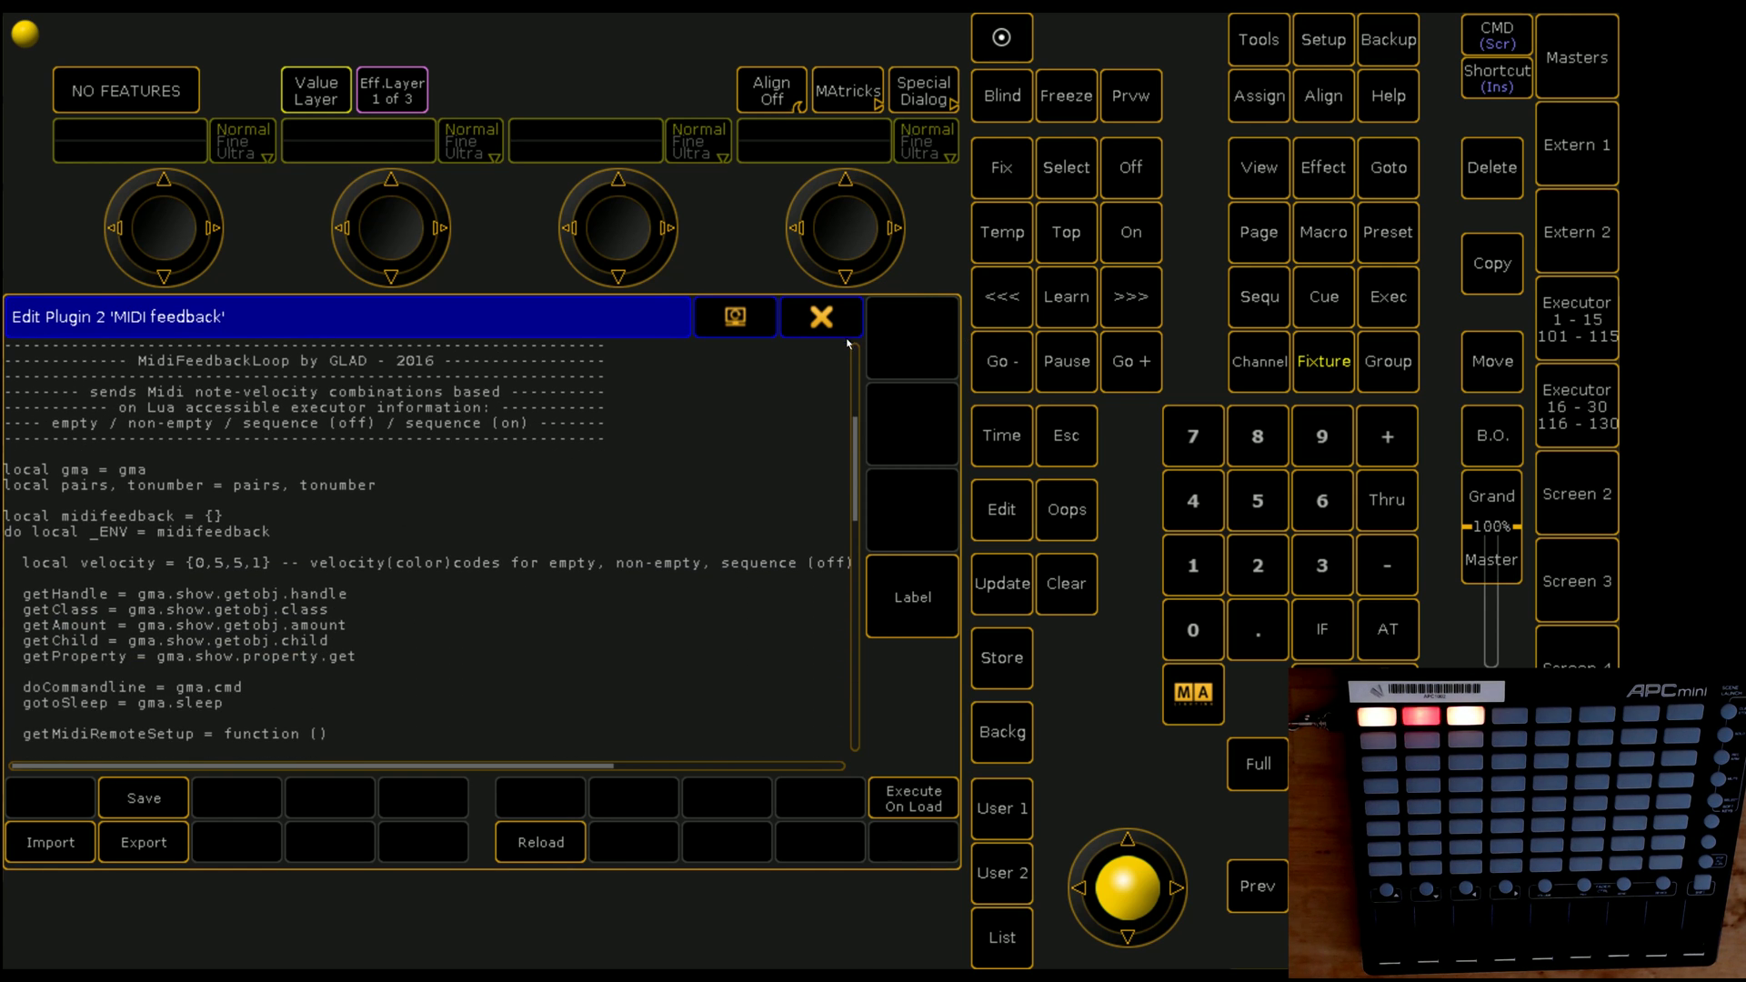
key("Escape")
left_click(16, 670)
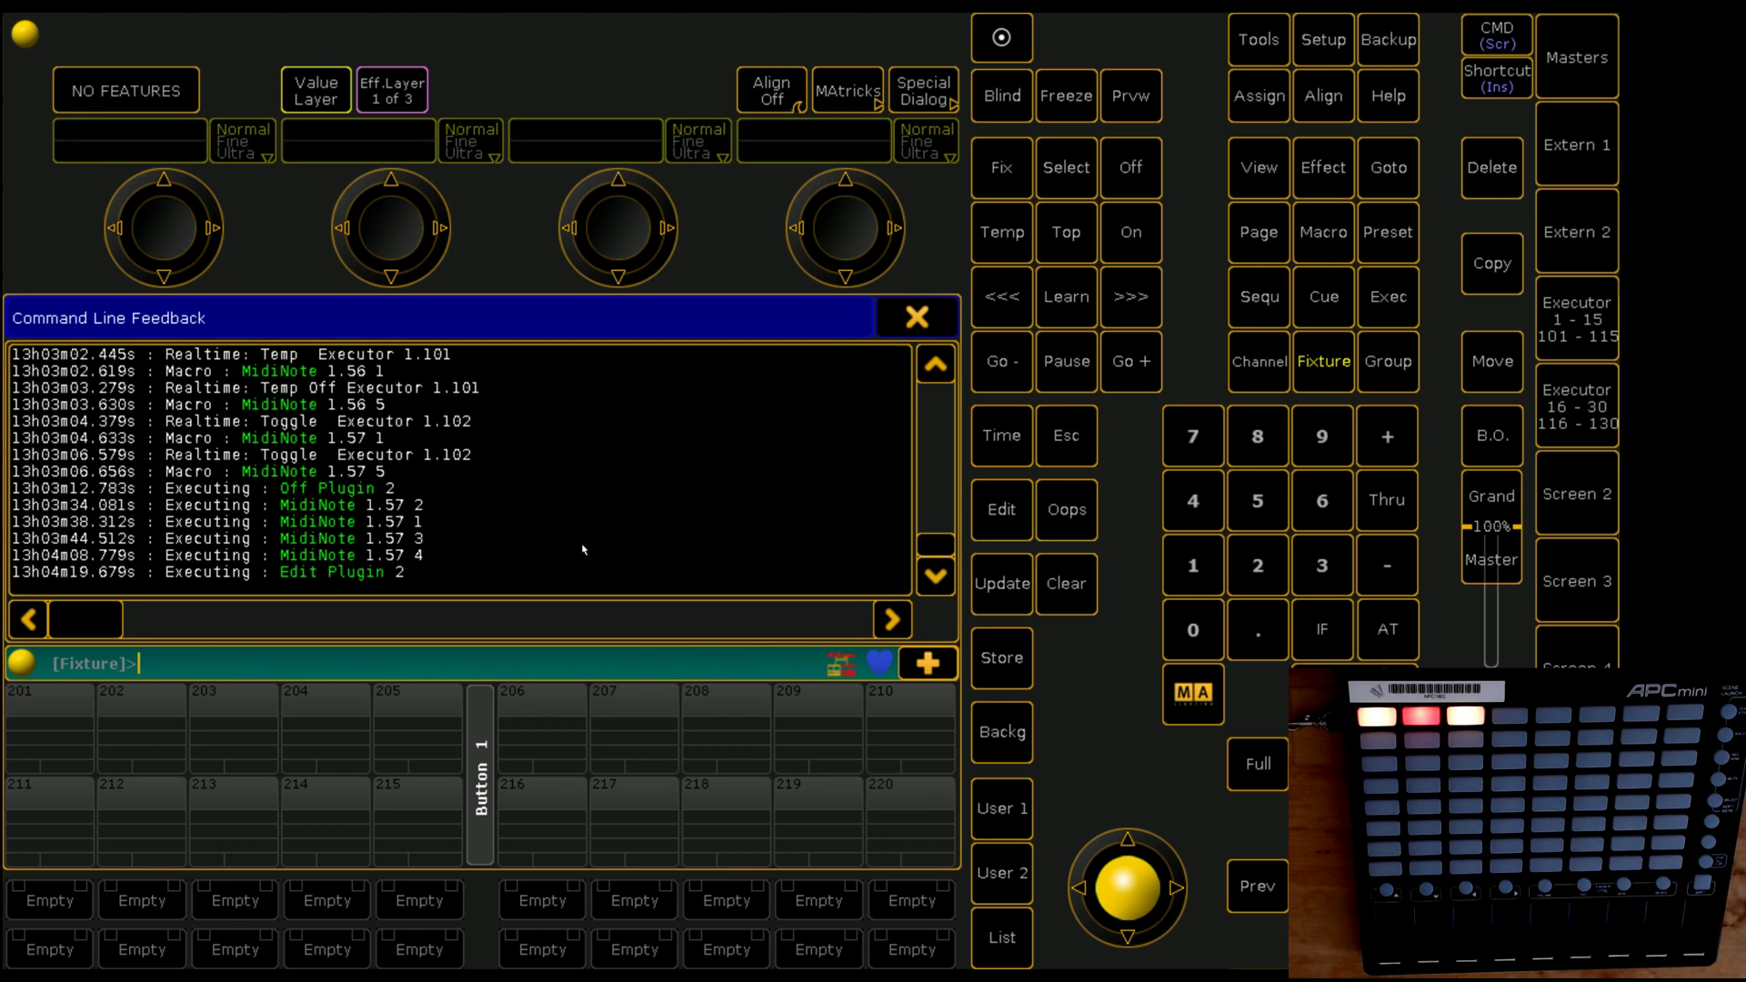
left_click(916, 317)
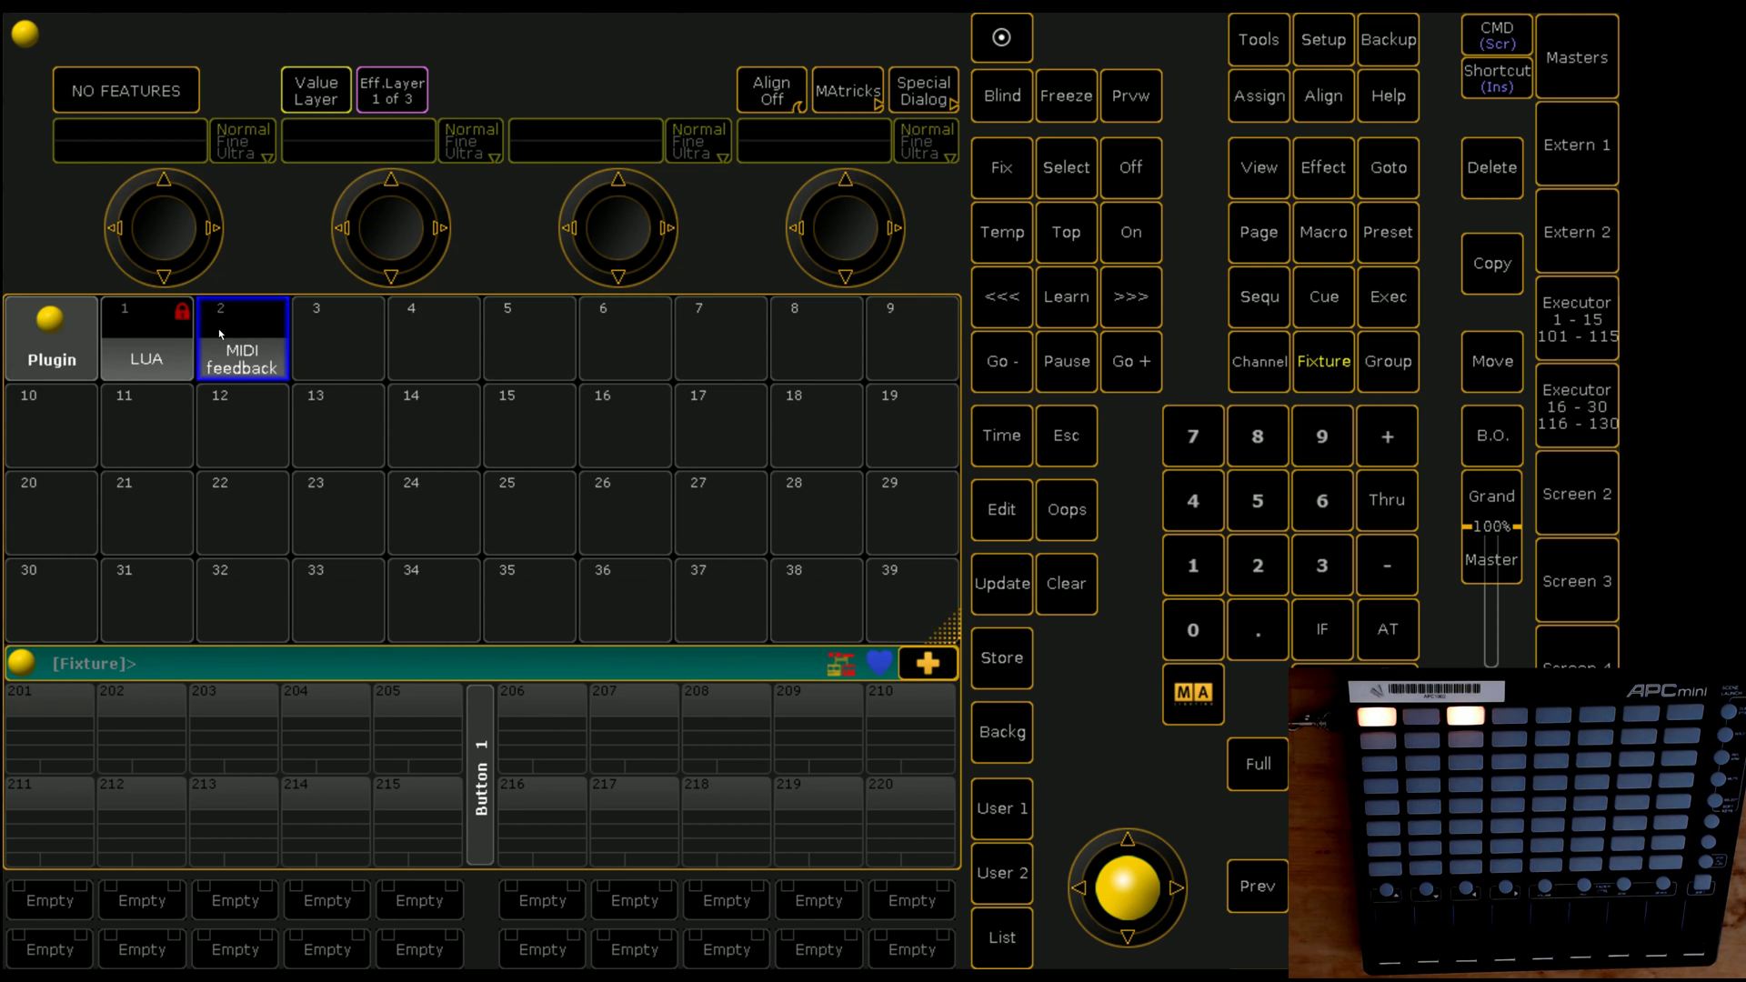
Step: Change the plugin's last velocity value from 1 to 3, save, and close the editor
right_click(242, 339)
key("Down")
key("Down")
key("Down")
key("Down")
key("Down")
key("Down")
key("Down")
key("Down")
key("Down")
key("Down")
key("Down")
key("Down")
key("Down")
key("Down")
key("Down")
key("Down")
key("Down")
key("Down")
key("Down")
key("Down")
key("Down")
key("Down")
key("Down")
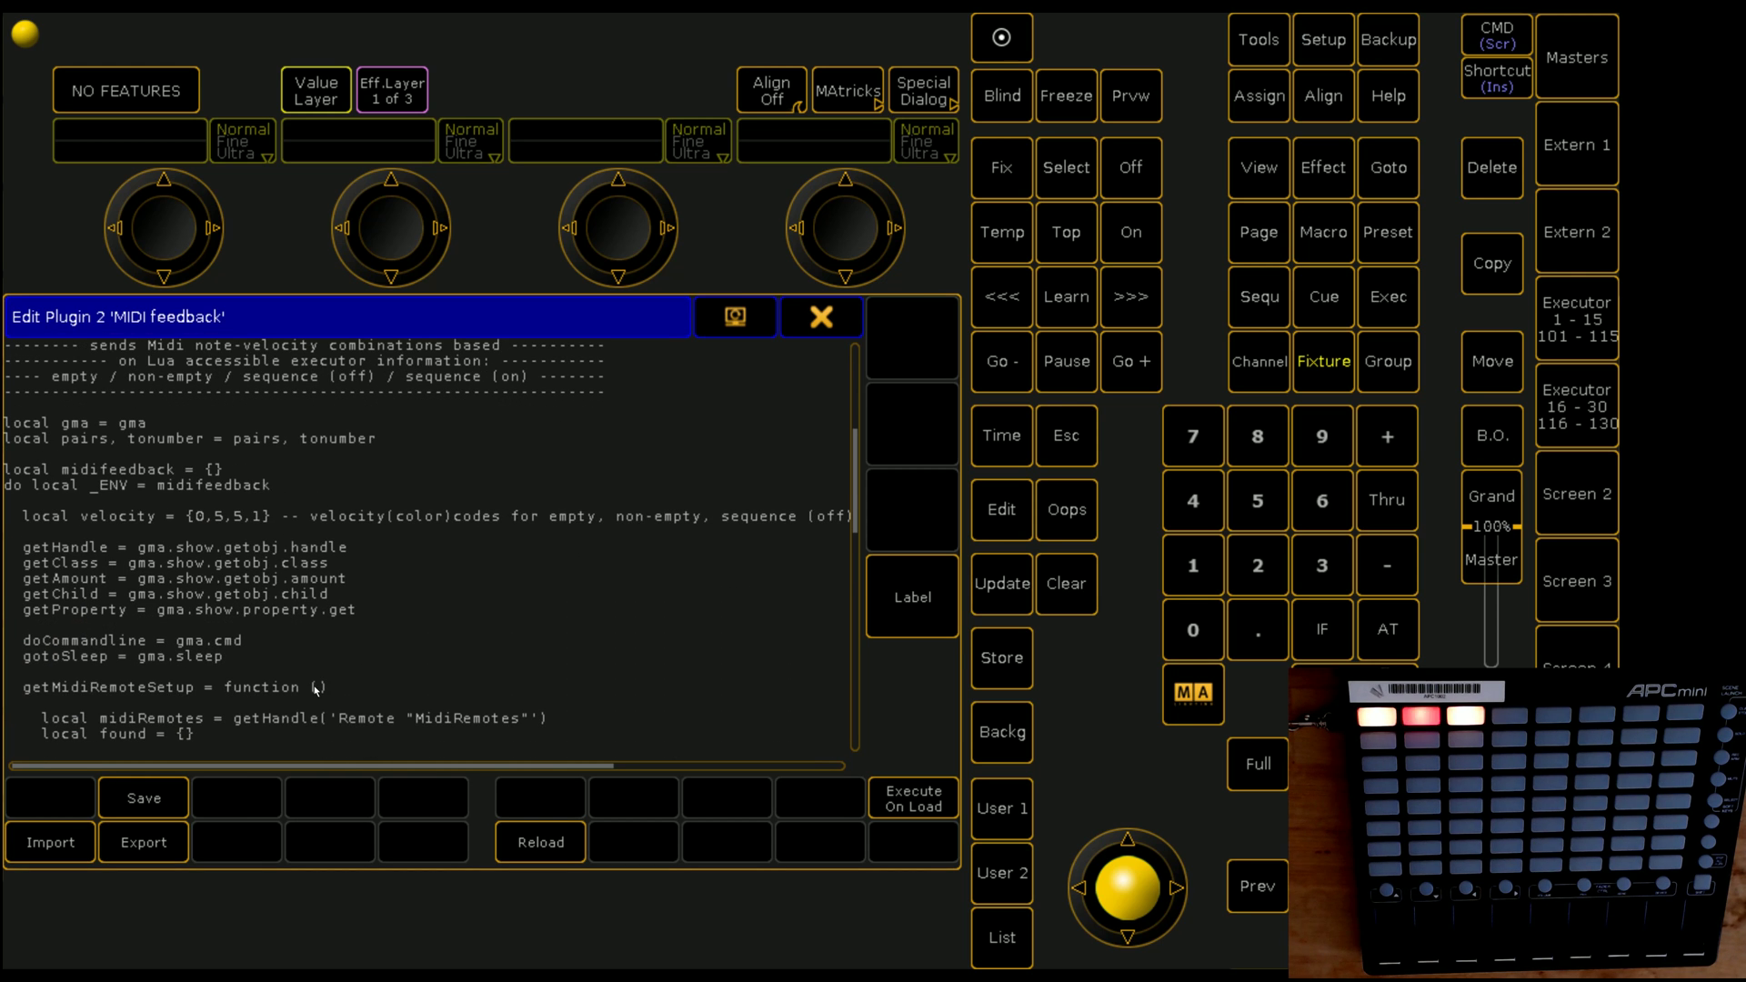
mouse_move(435, 773)
left_mouse_down()
mouse_move(600, 773)
mouse_move(418, 773)
left_mouse_up()
left_click(263, 517)
key("BackSpace")
type("3")
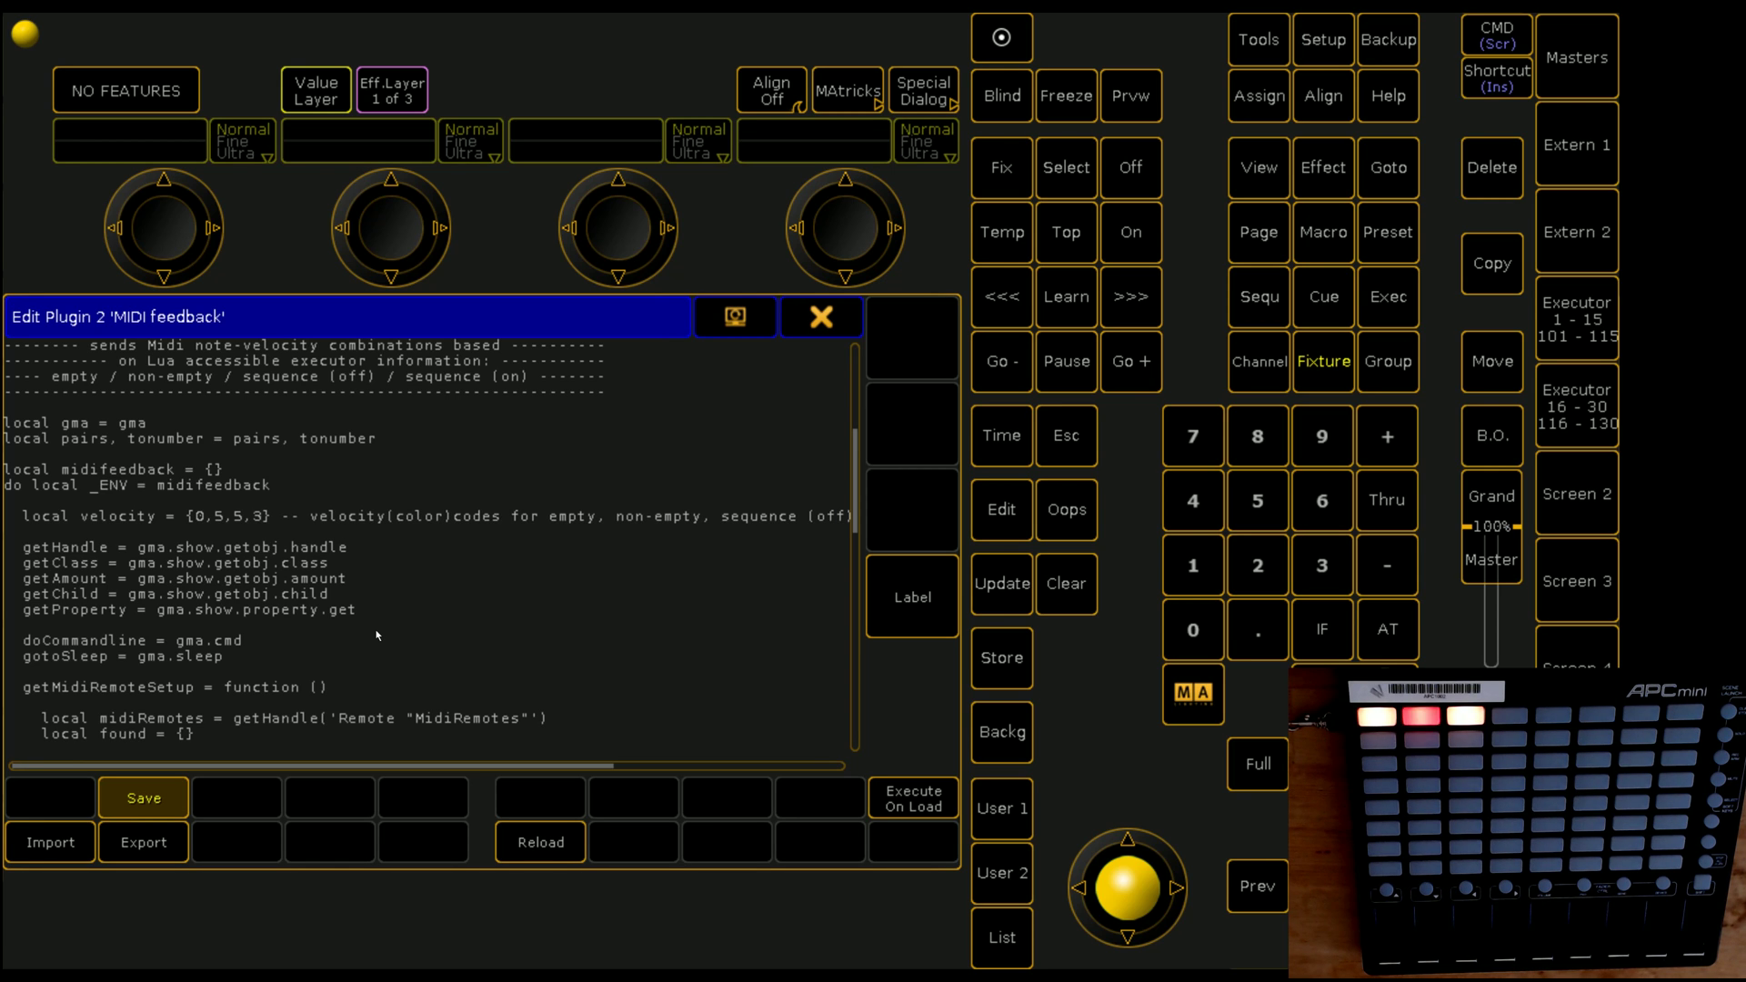
left_click(168, 800)
left_click(821, 316)
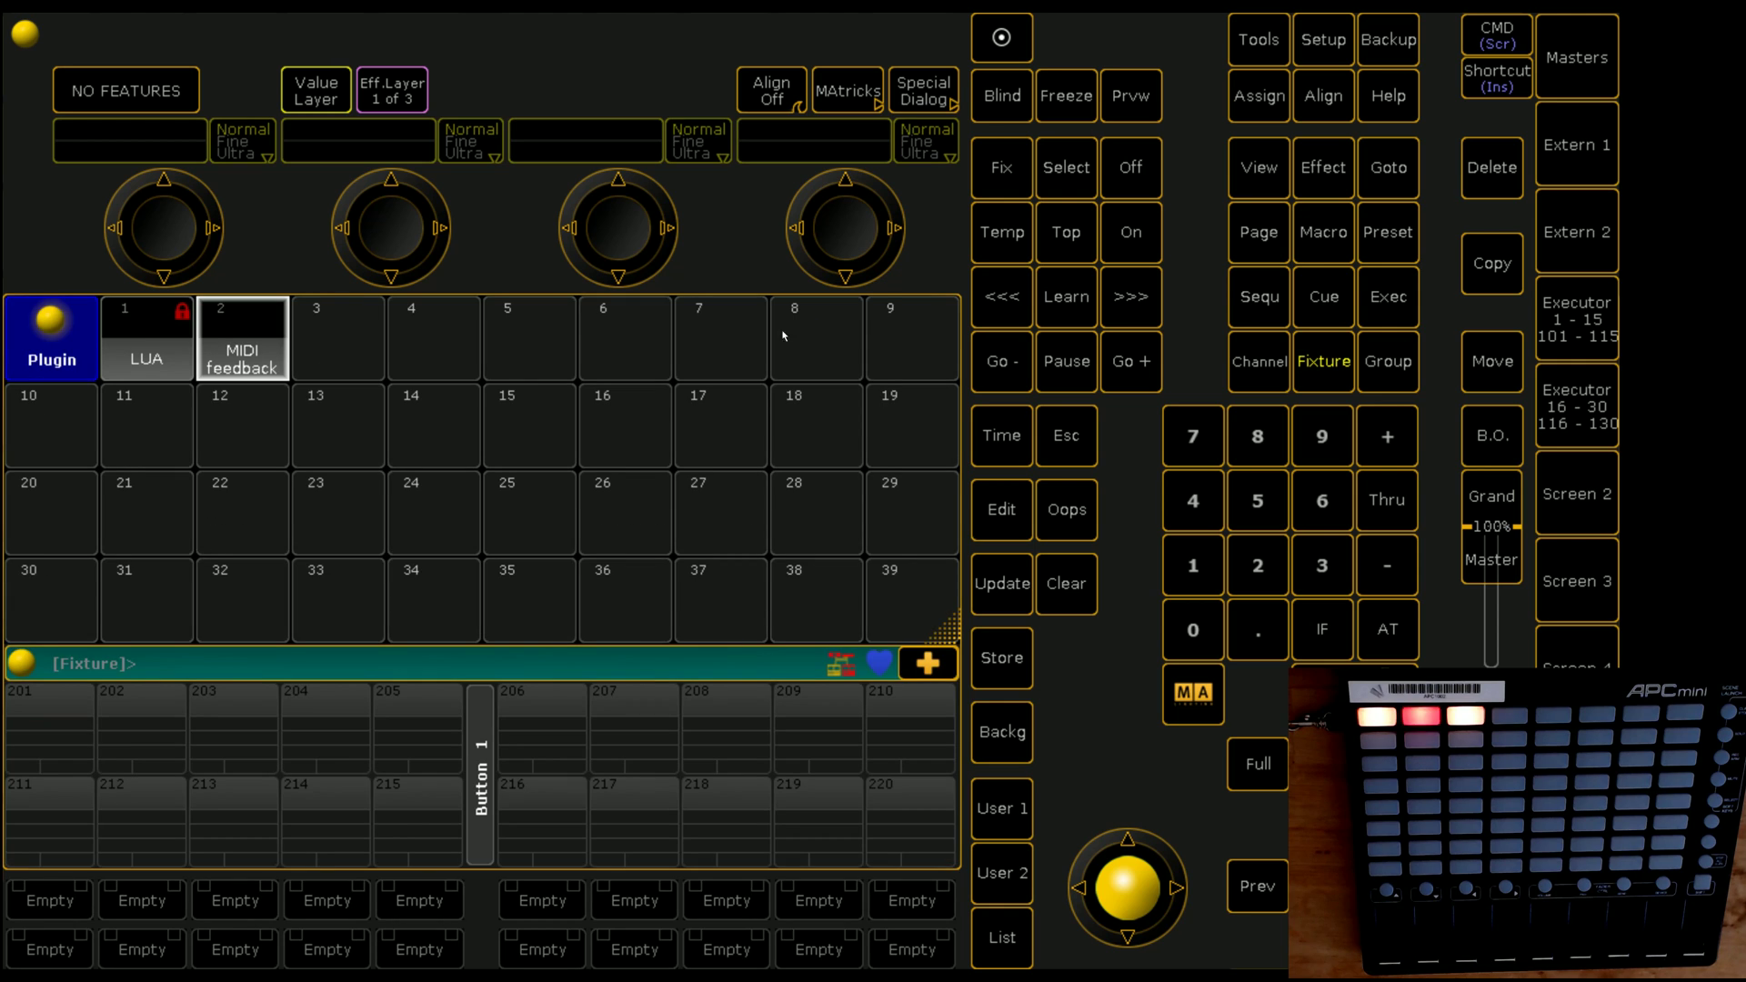
Step: Send MidiNote 1.57 3 by editing the recalled 1.57 4 command, then run plugin 2
left_click(227, 672)
key("Up")
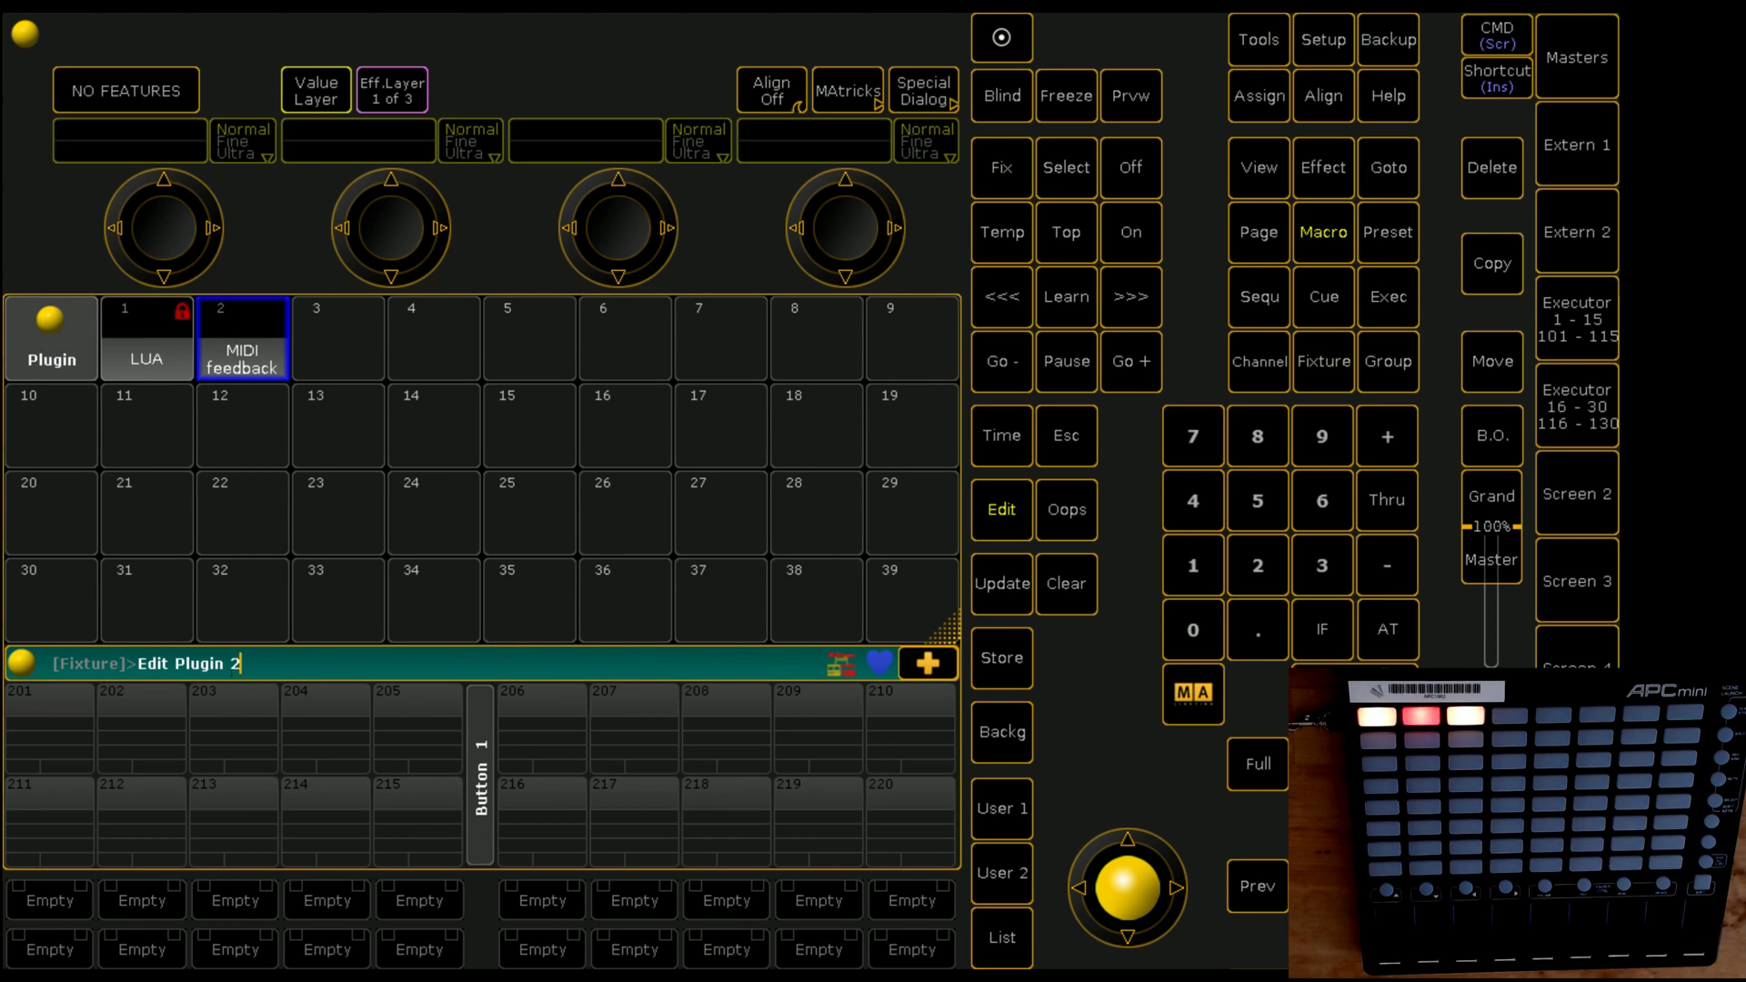
key("Up")
key("BackSpace")
type("3")
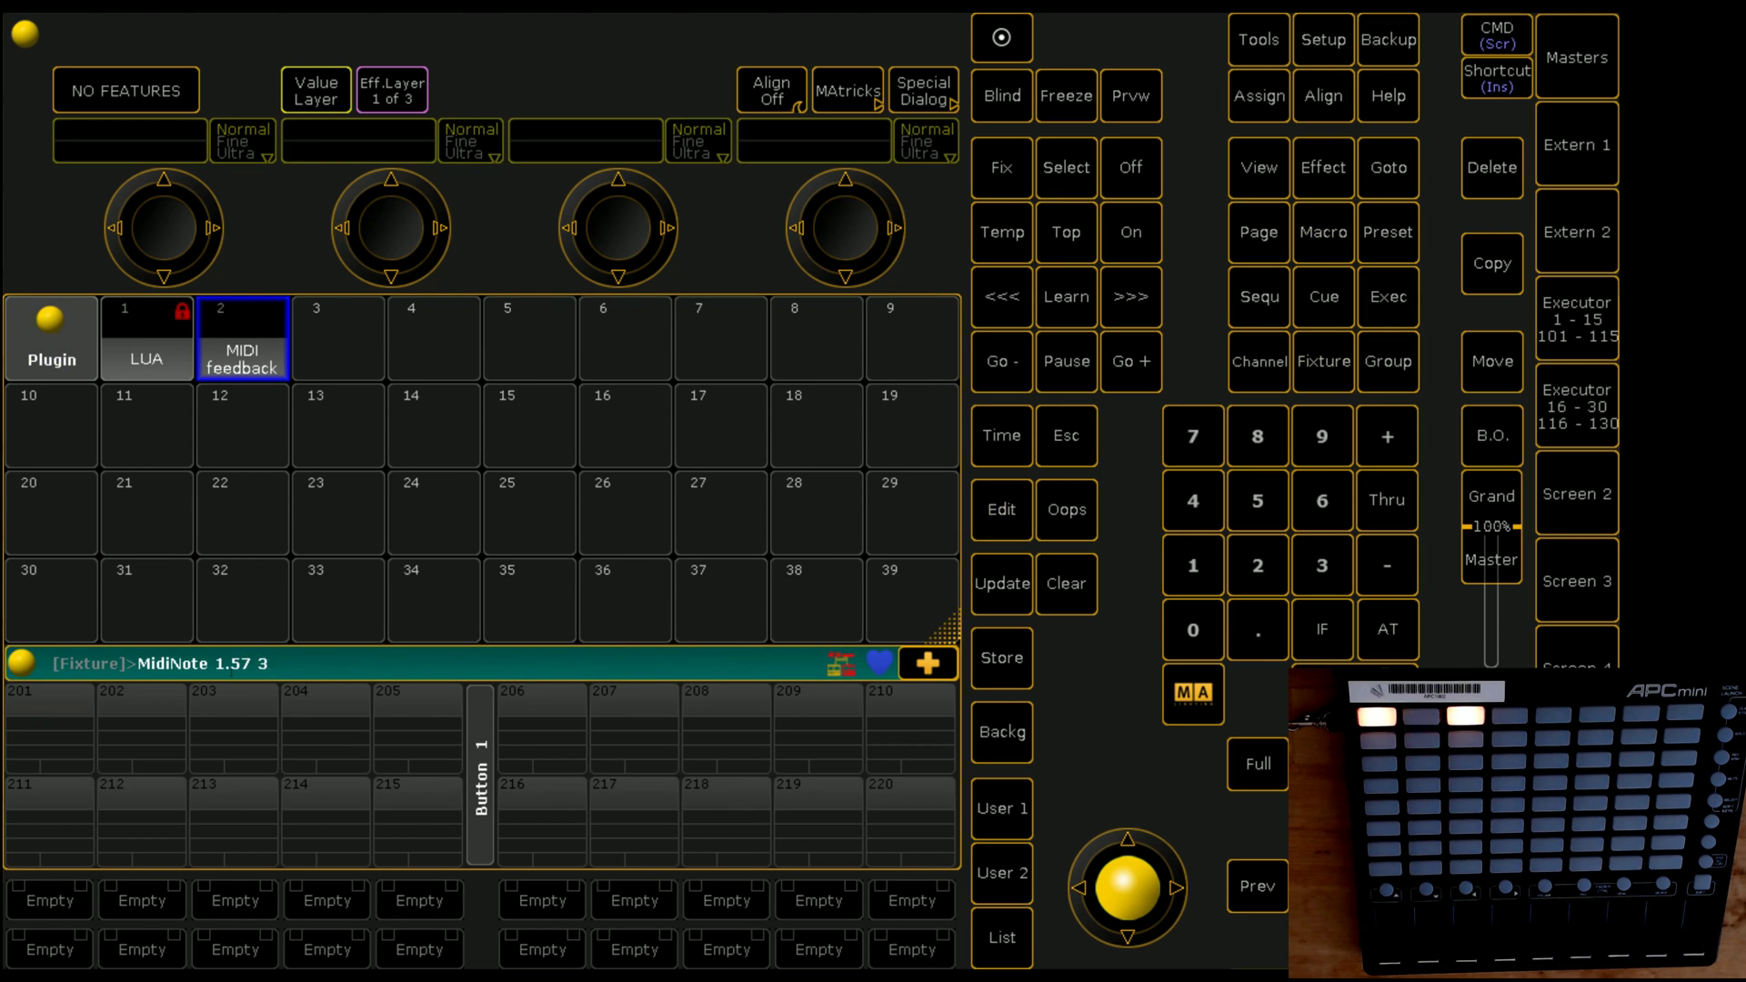
key("Return")
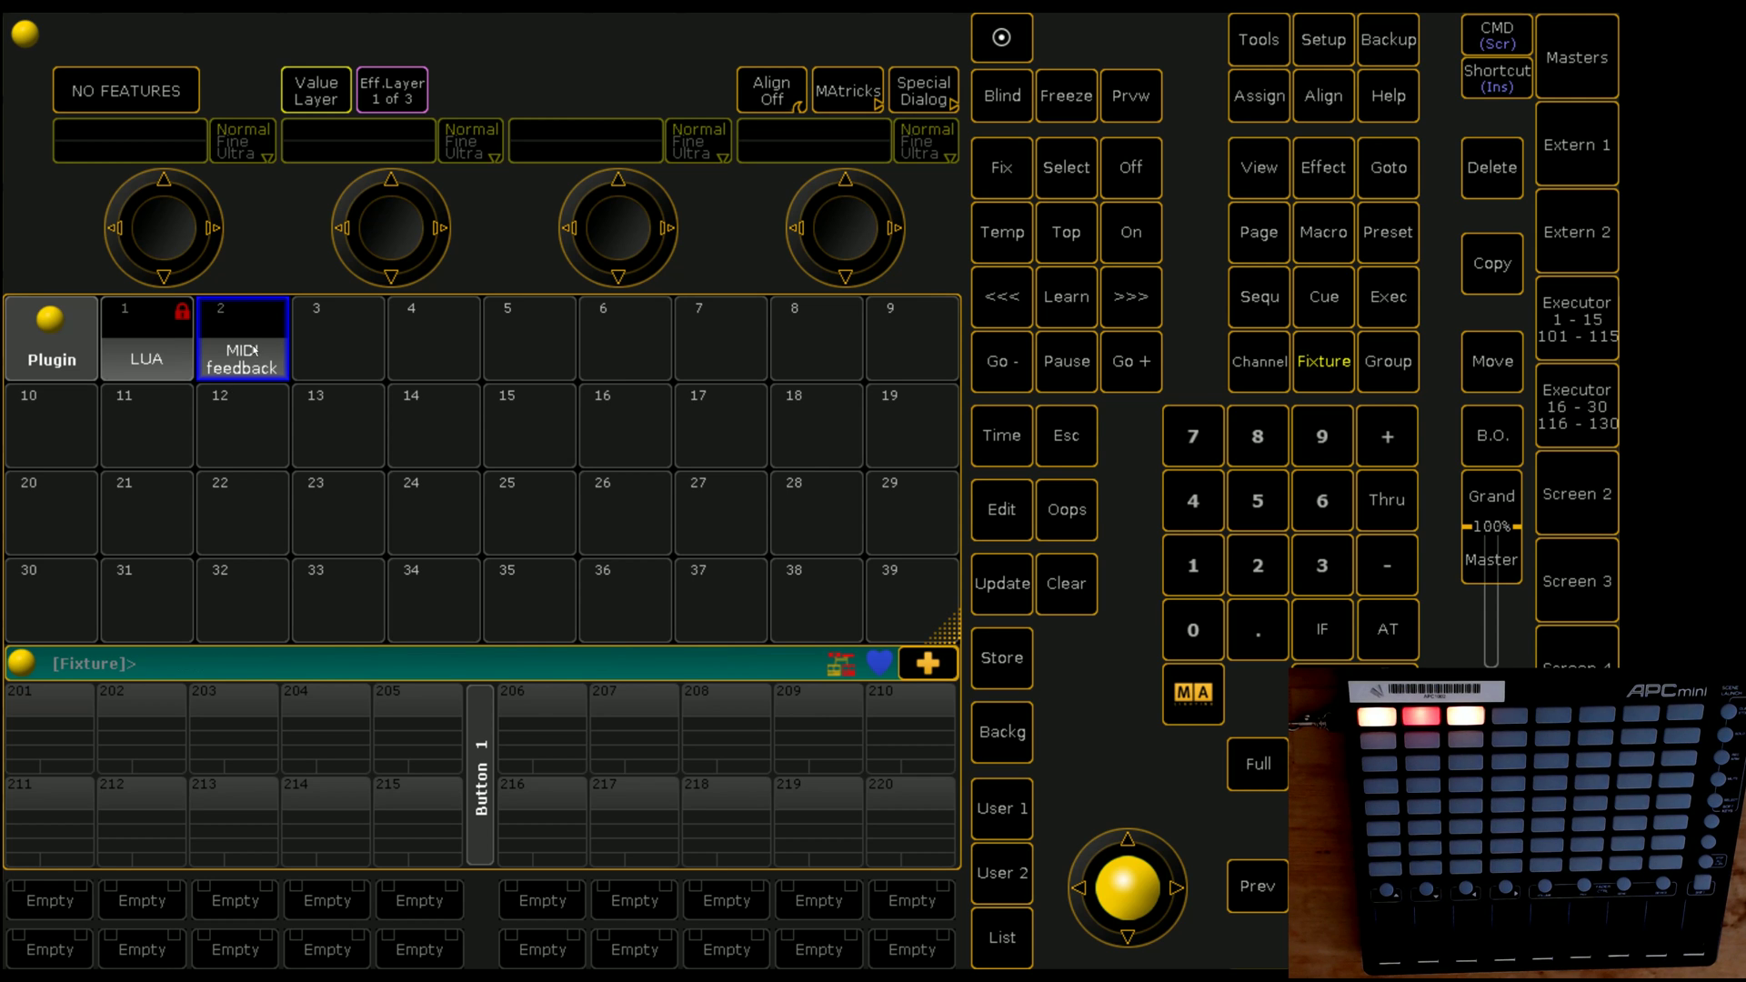
left_click(255, 349)
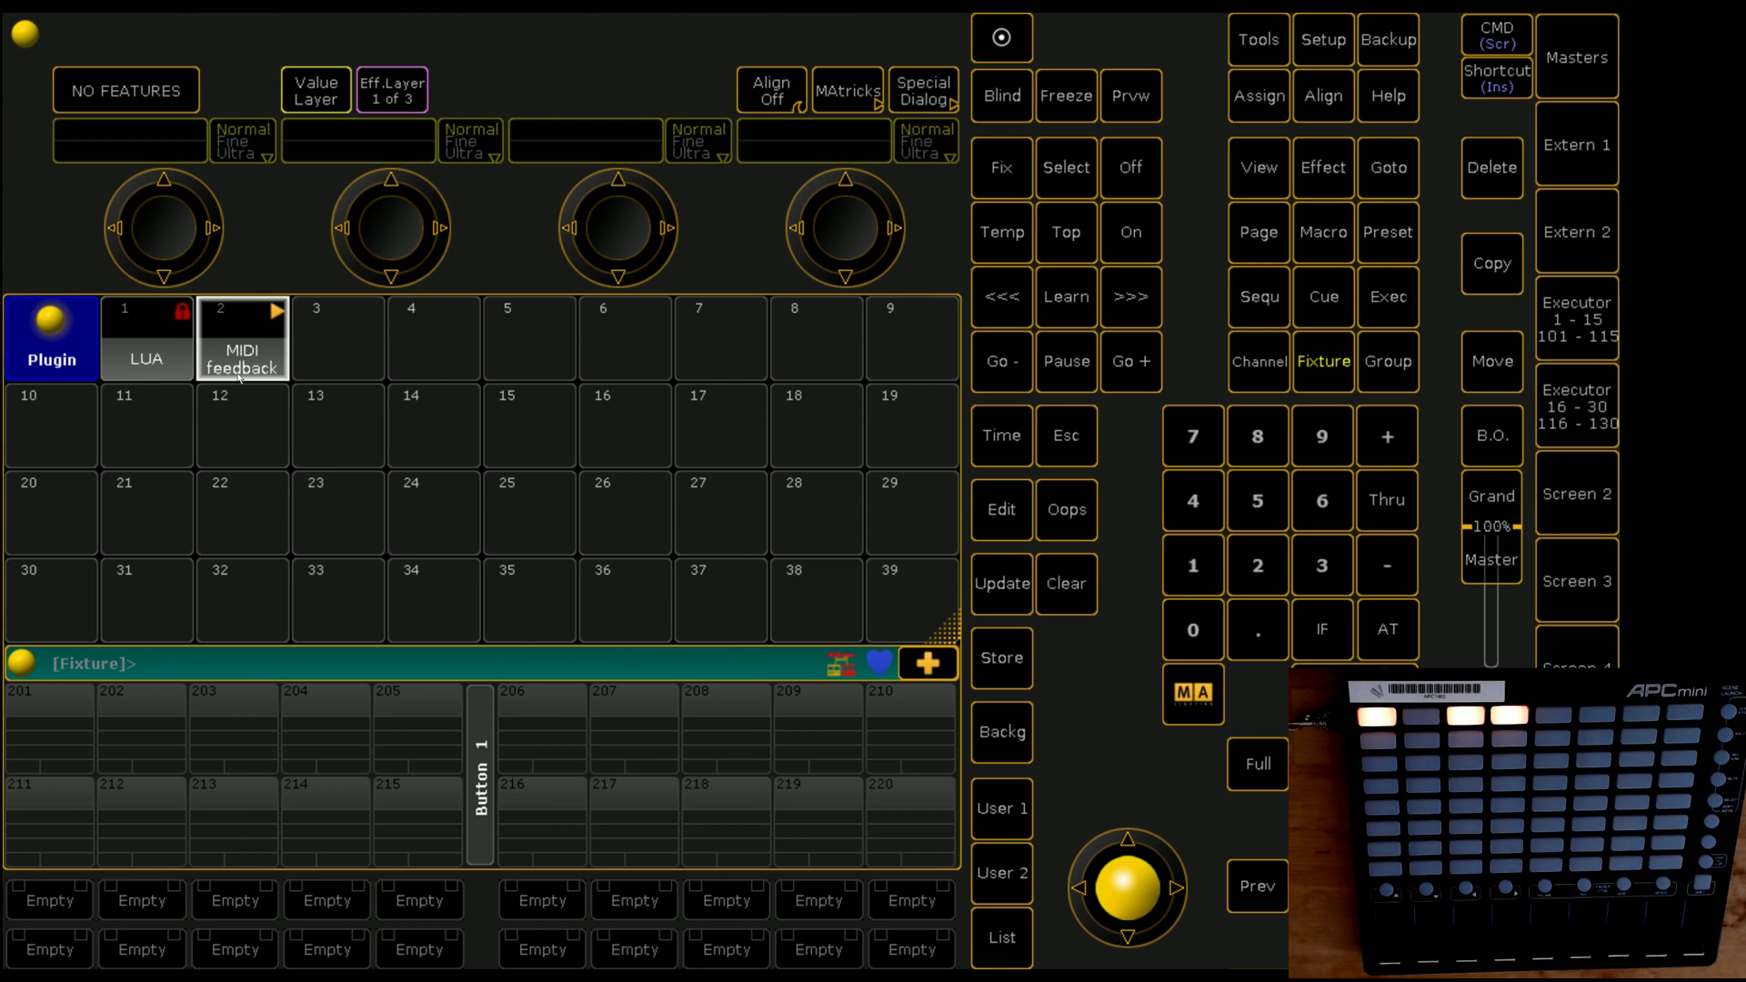
Step: Switch off the MIDI feedback plugin and store a second cue on executor 103
left_click(1130, 166)
left_click(254, 361)
left_click(1558, 361)
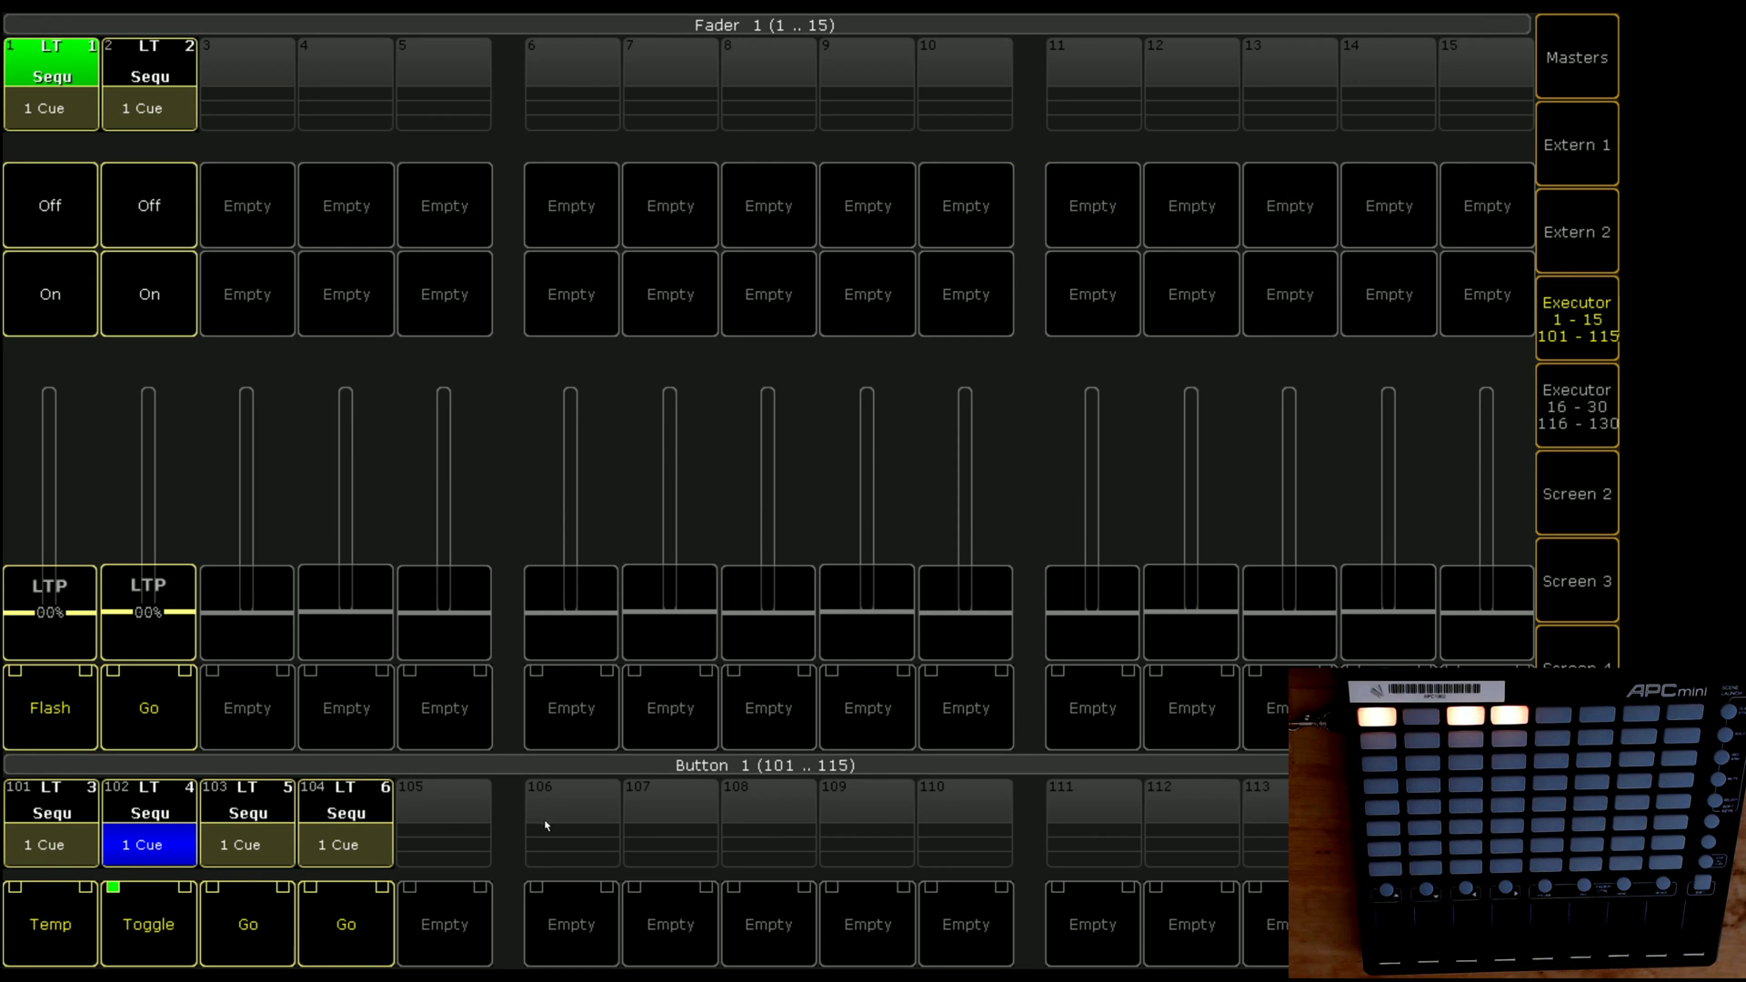
left_click(964, 929)
left_click(742, 630)
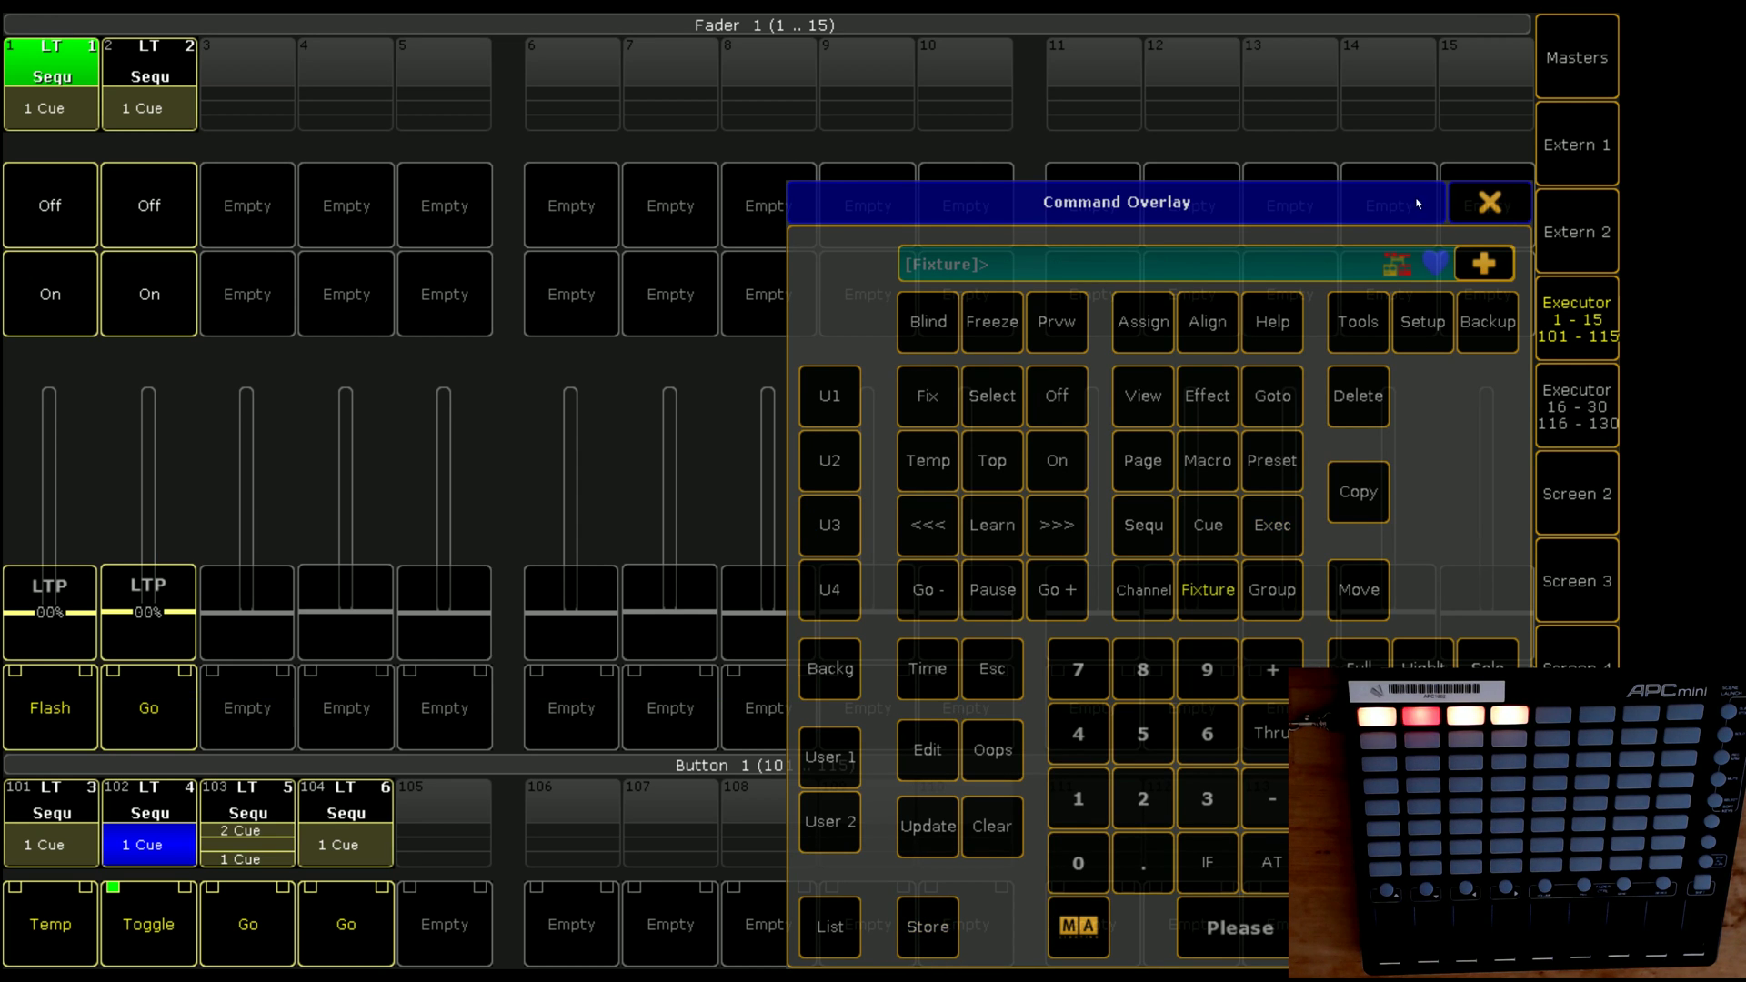
left_click(1480, 211)
Step: In executor 103's sequence editor, give Cue 1 the command MidiNote 1.57 1
right_click(229, 833)
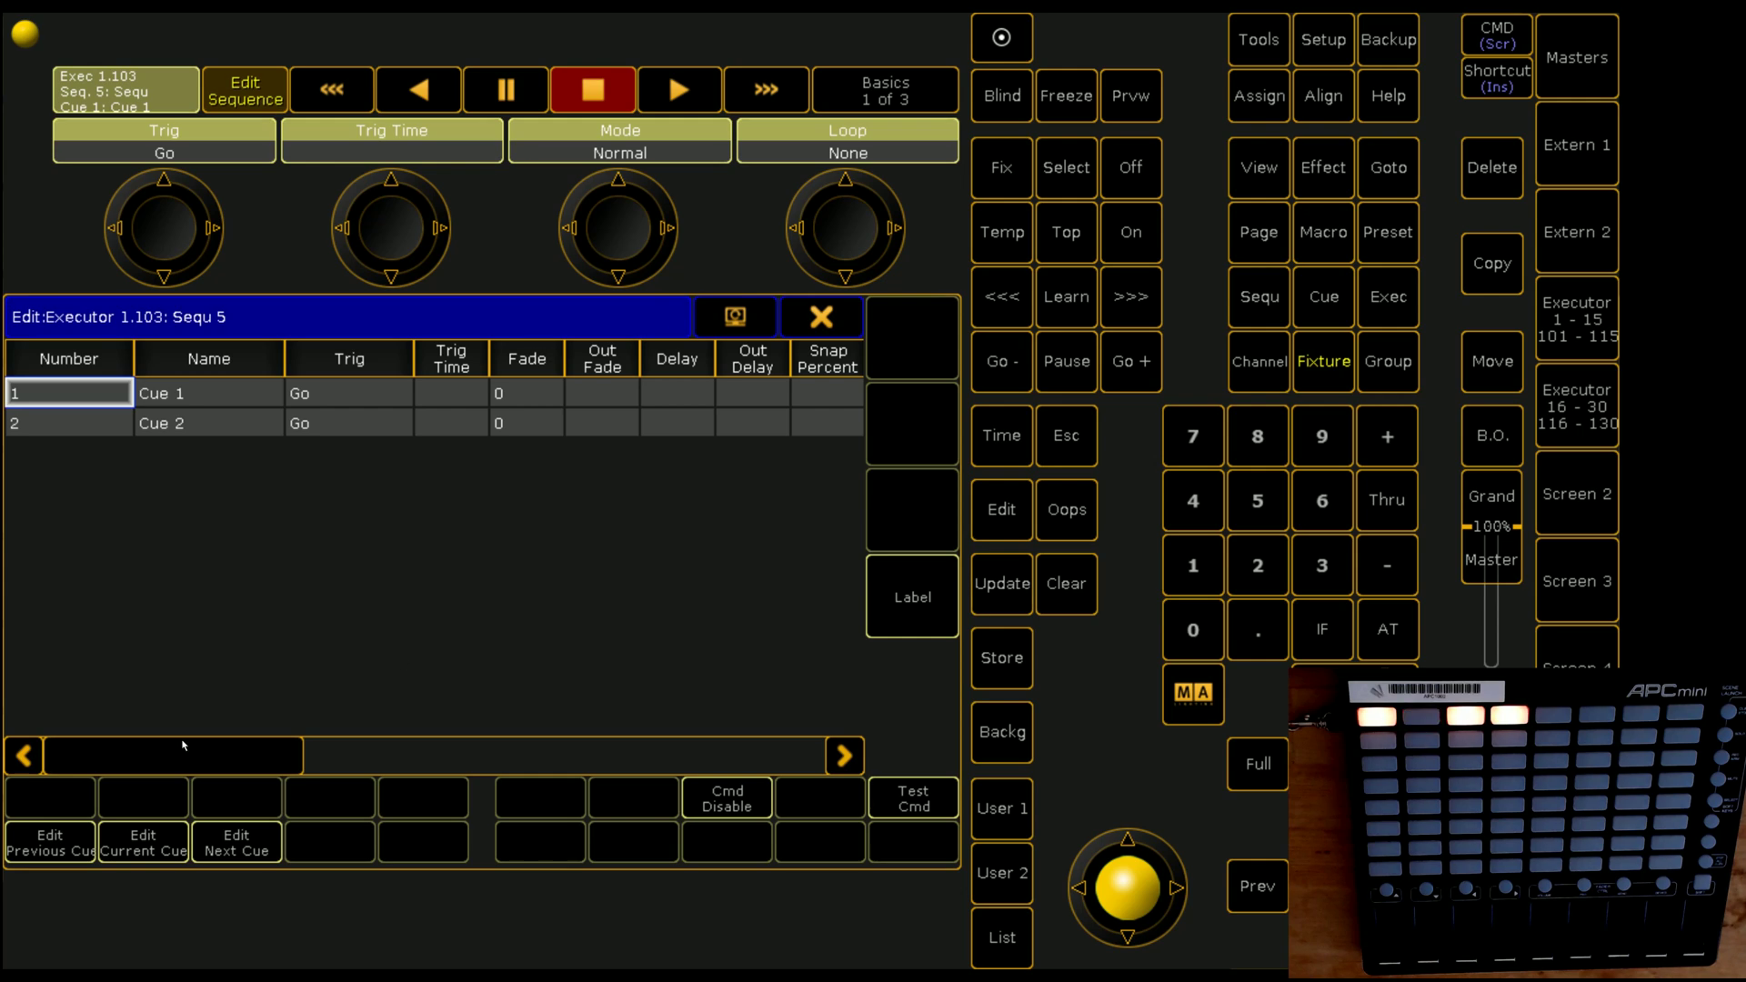
left_click_drag(189, 753, 500, 750)
left_click(435, 393)
left_click(434, 392)
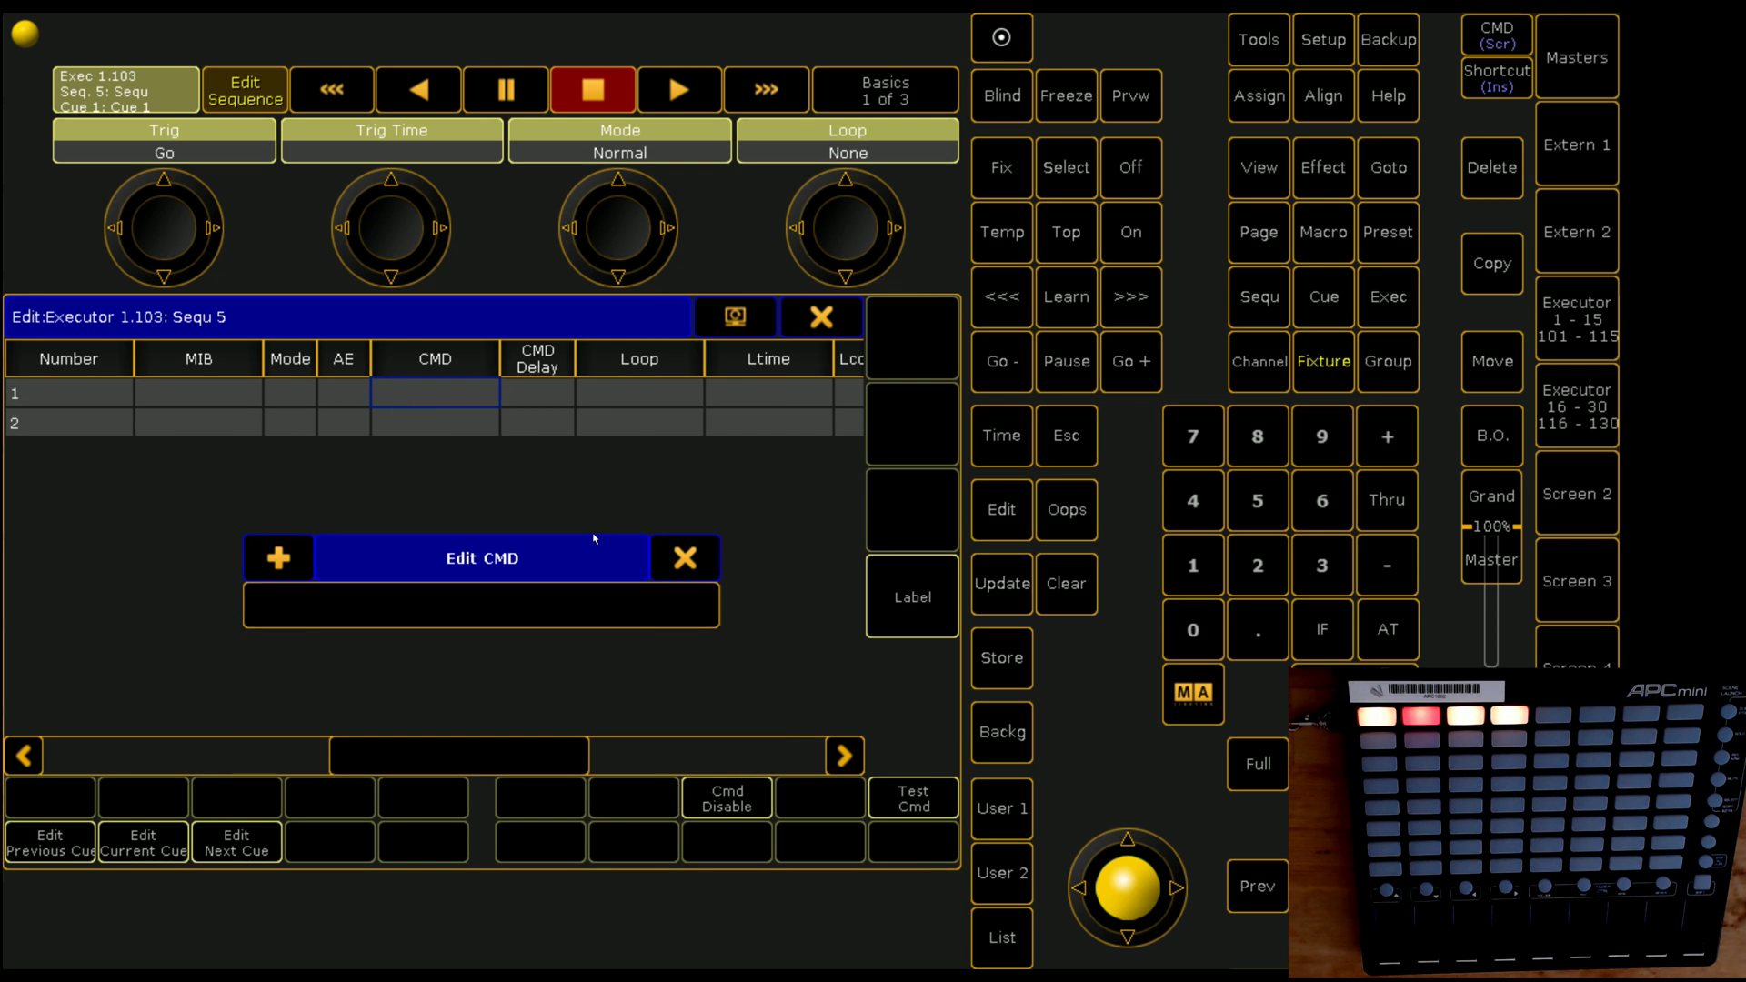
type("midinot")
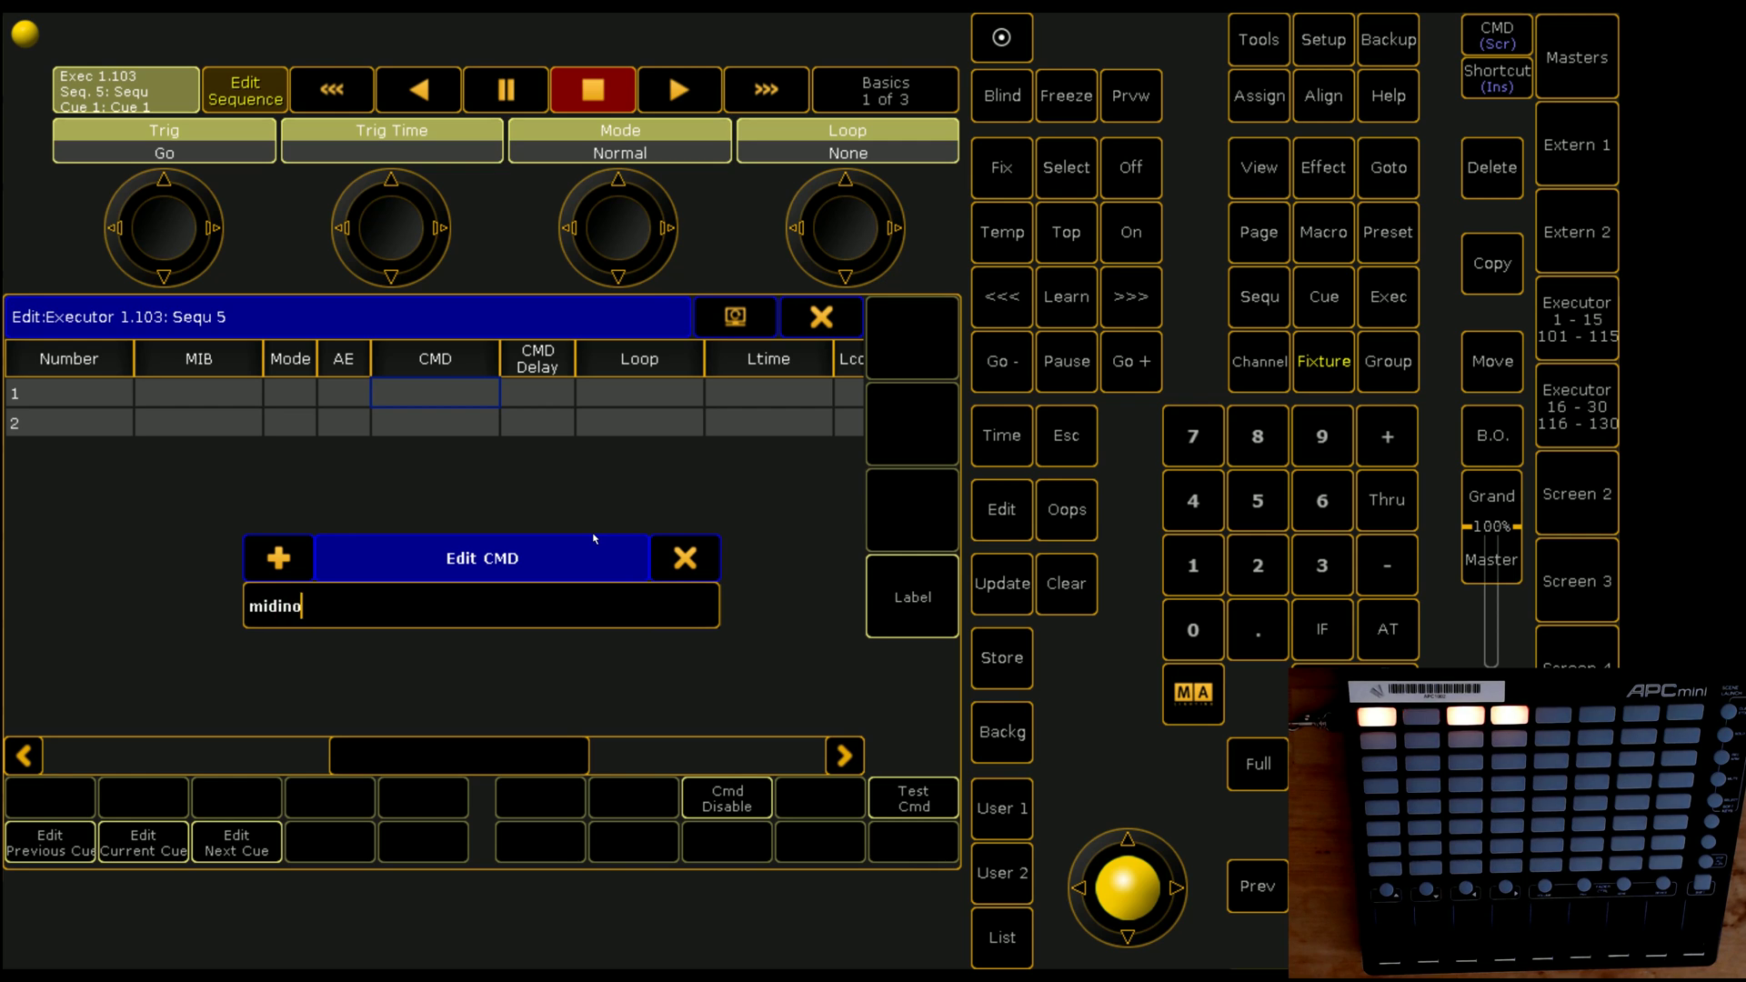
key("BackSpace")
key("BackSpace")
type("otre")
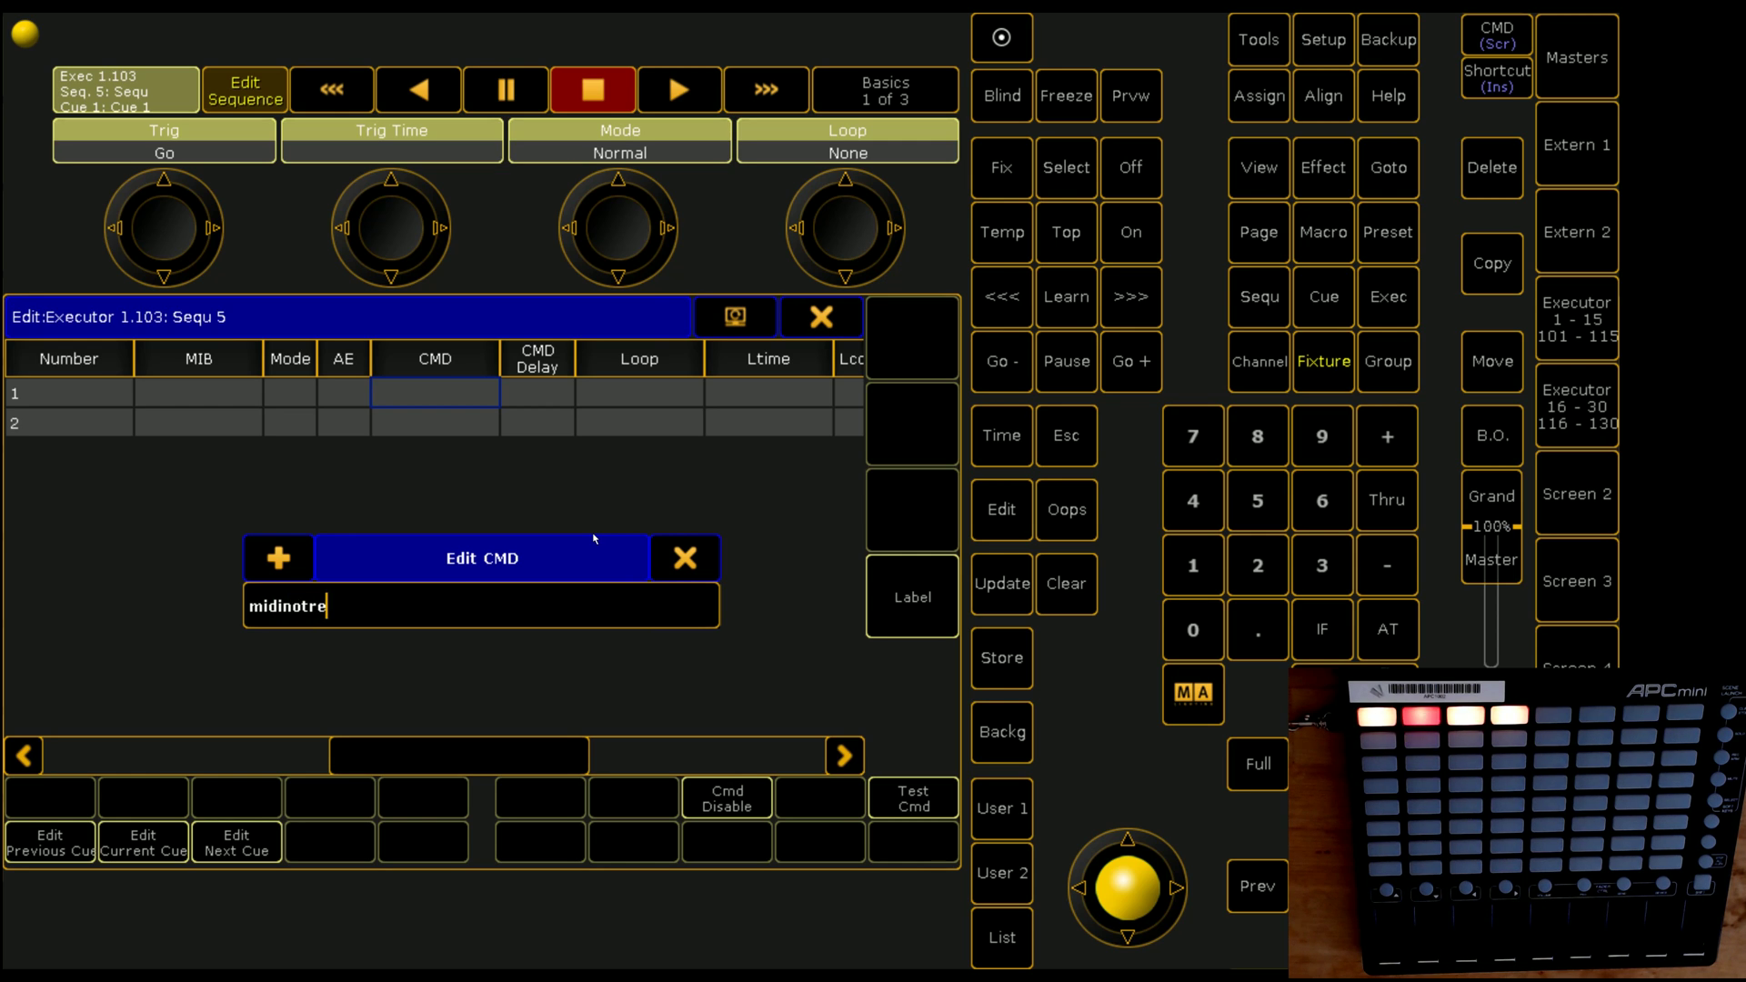
key("BackSpace")
key("BackSpace")
type("e 1.57 1")
key("Return")
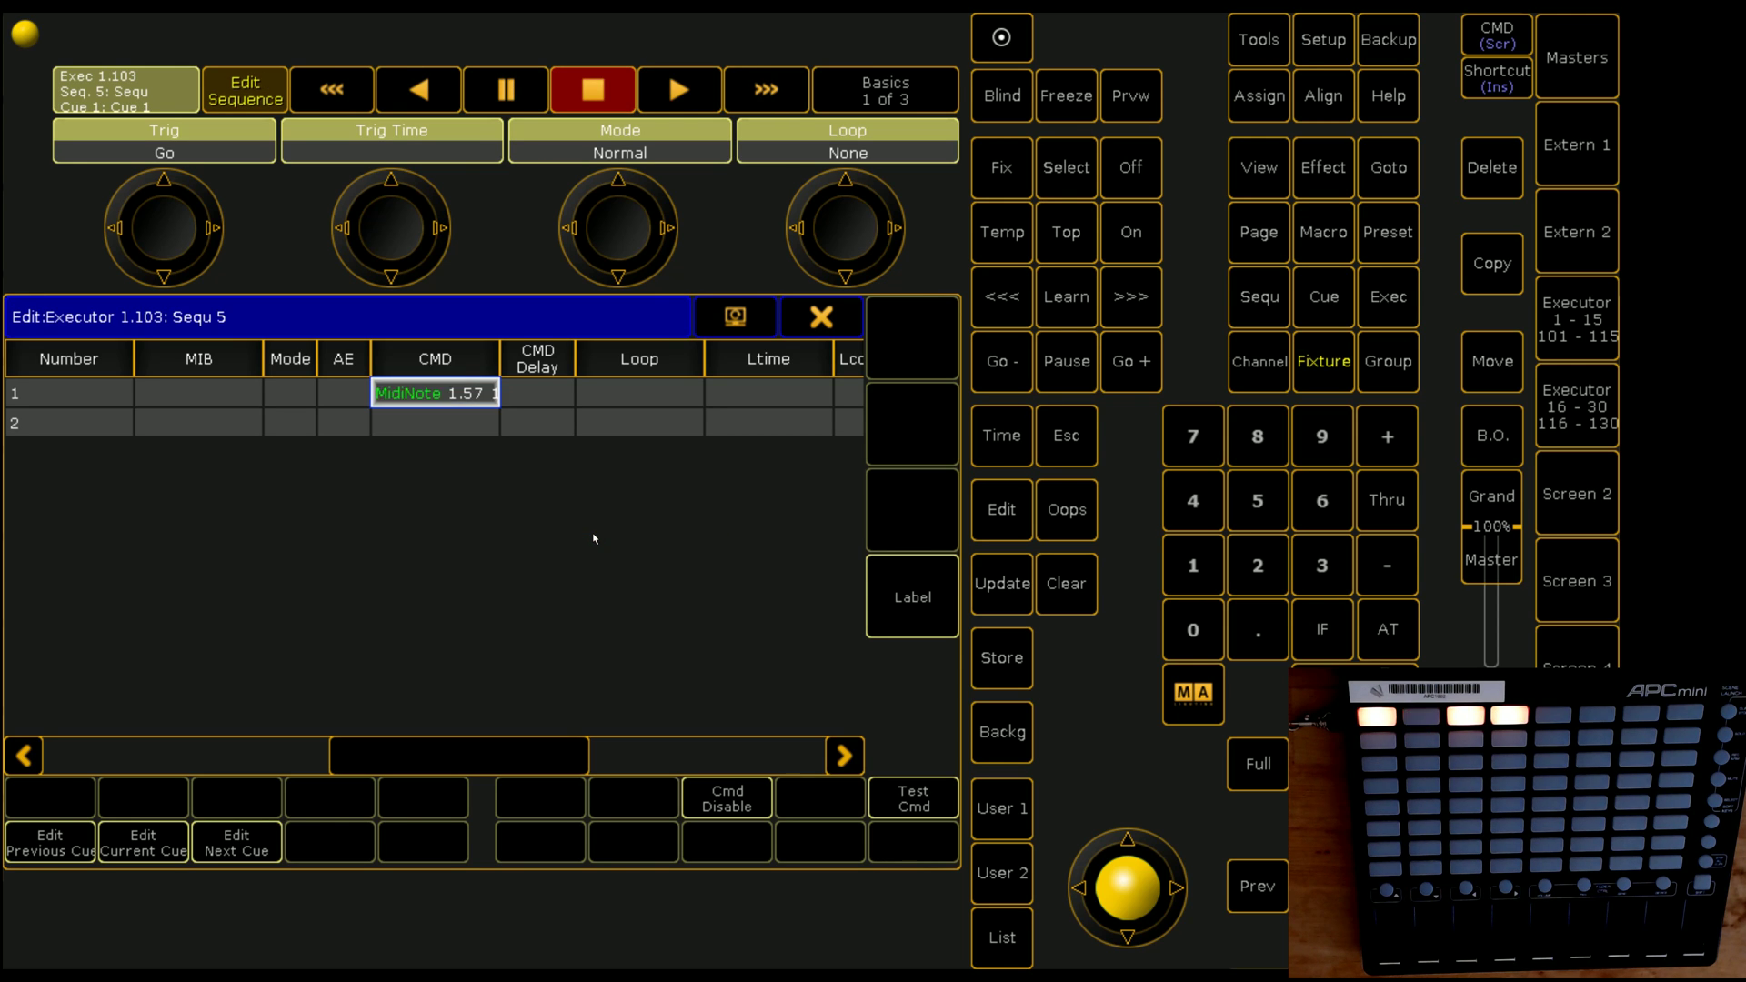
Step: Give Cue 2 the command MidiNote 1.57 2, adapted from Cue 1's command
key("Return")
key("Escape")
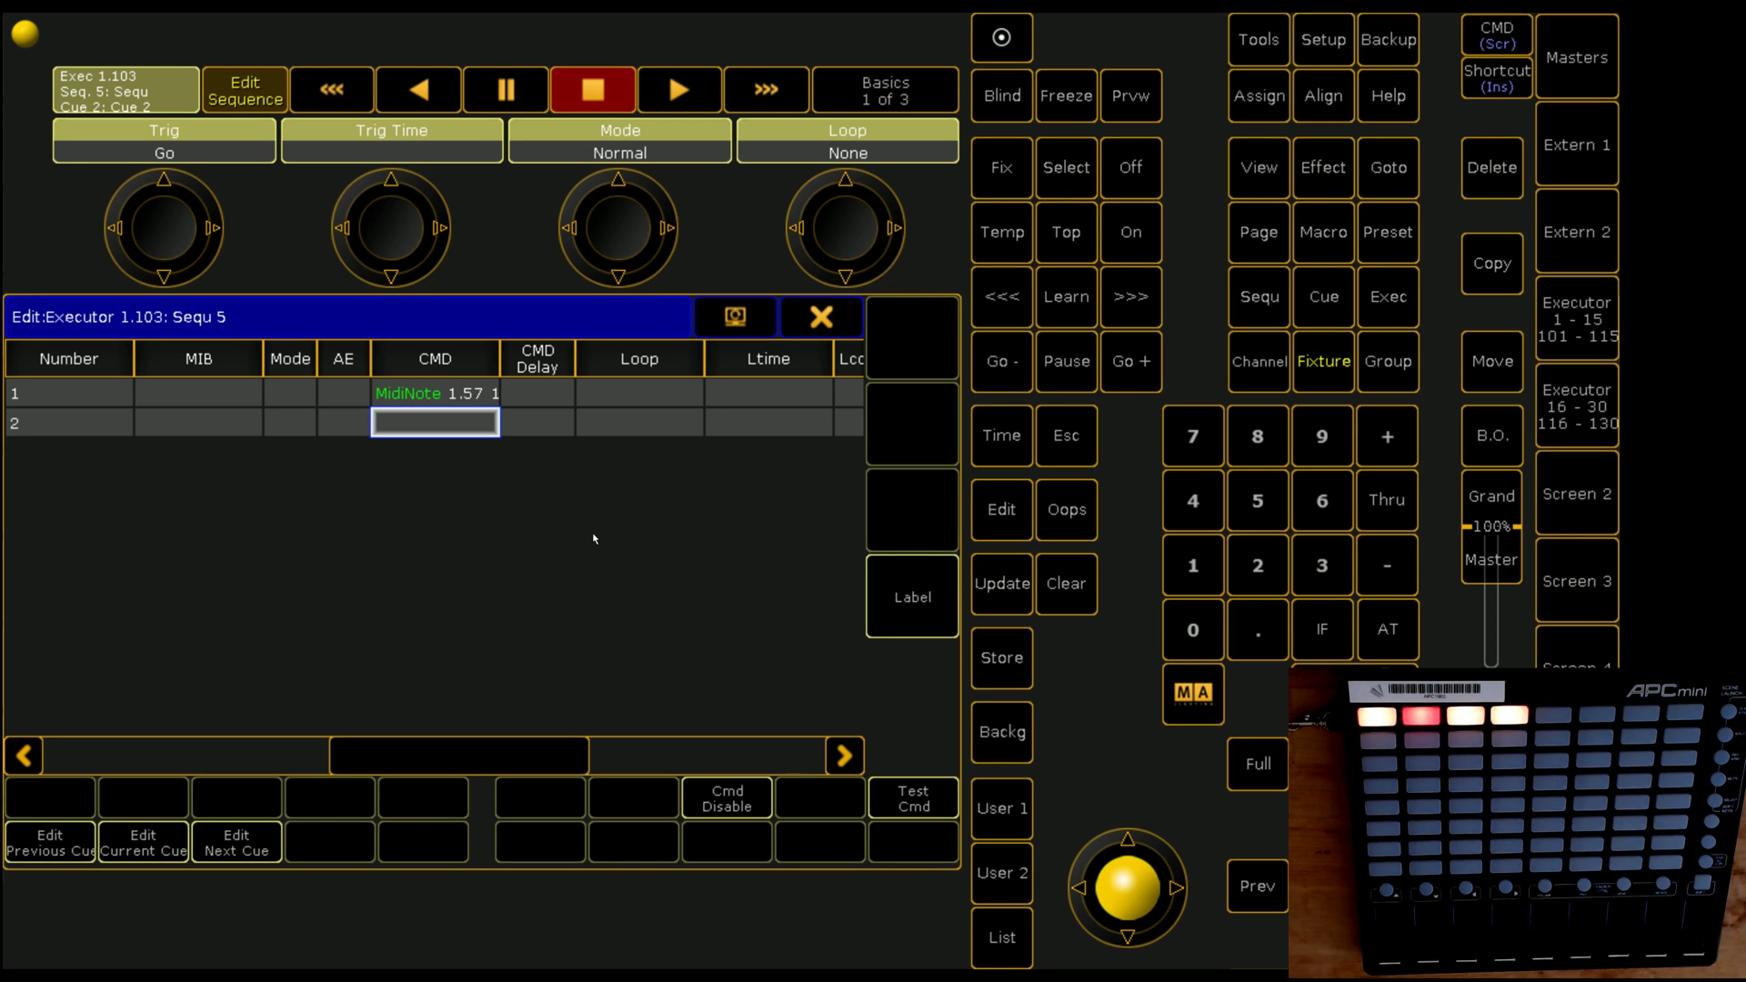
key("Return")
key("Up")
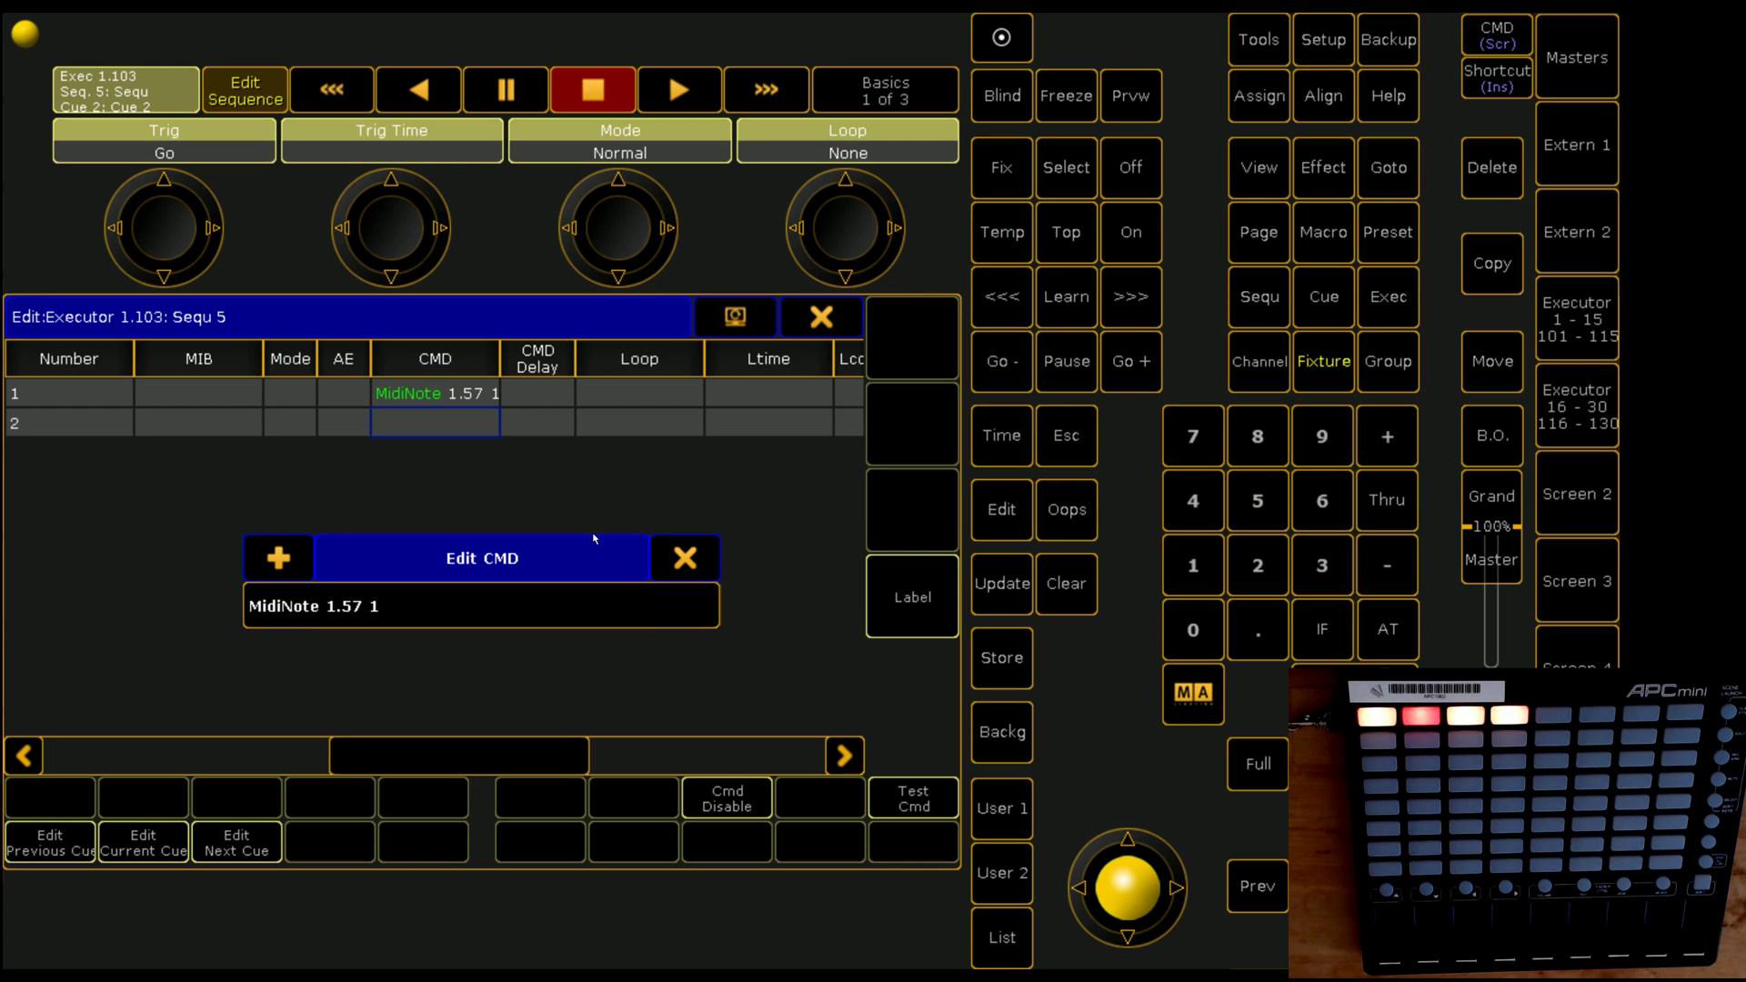
key("BackSpace")
type("2")
key("Return")
key("Home")
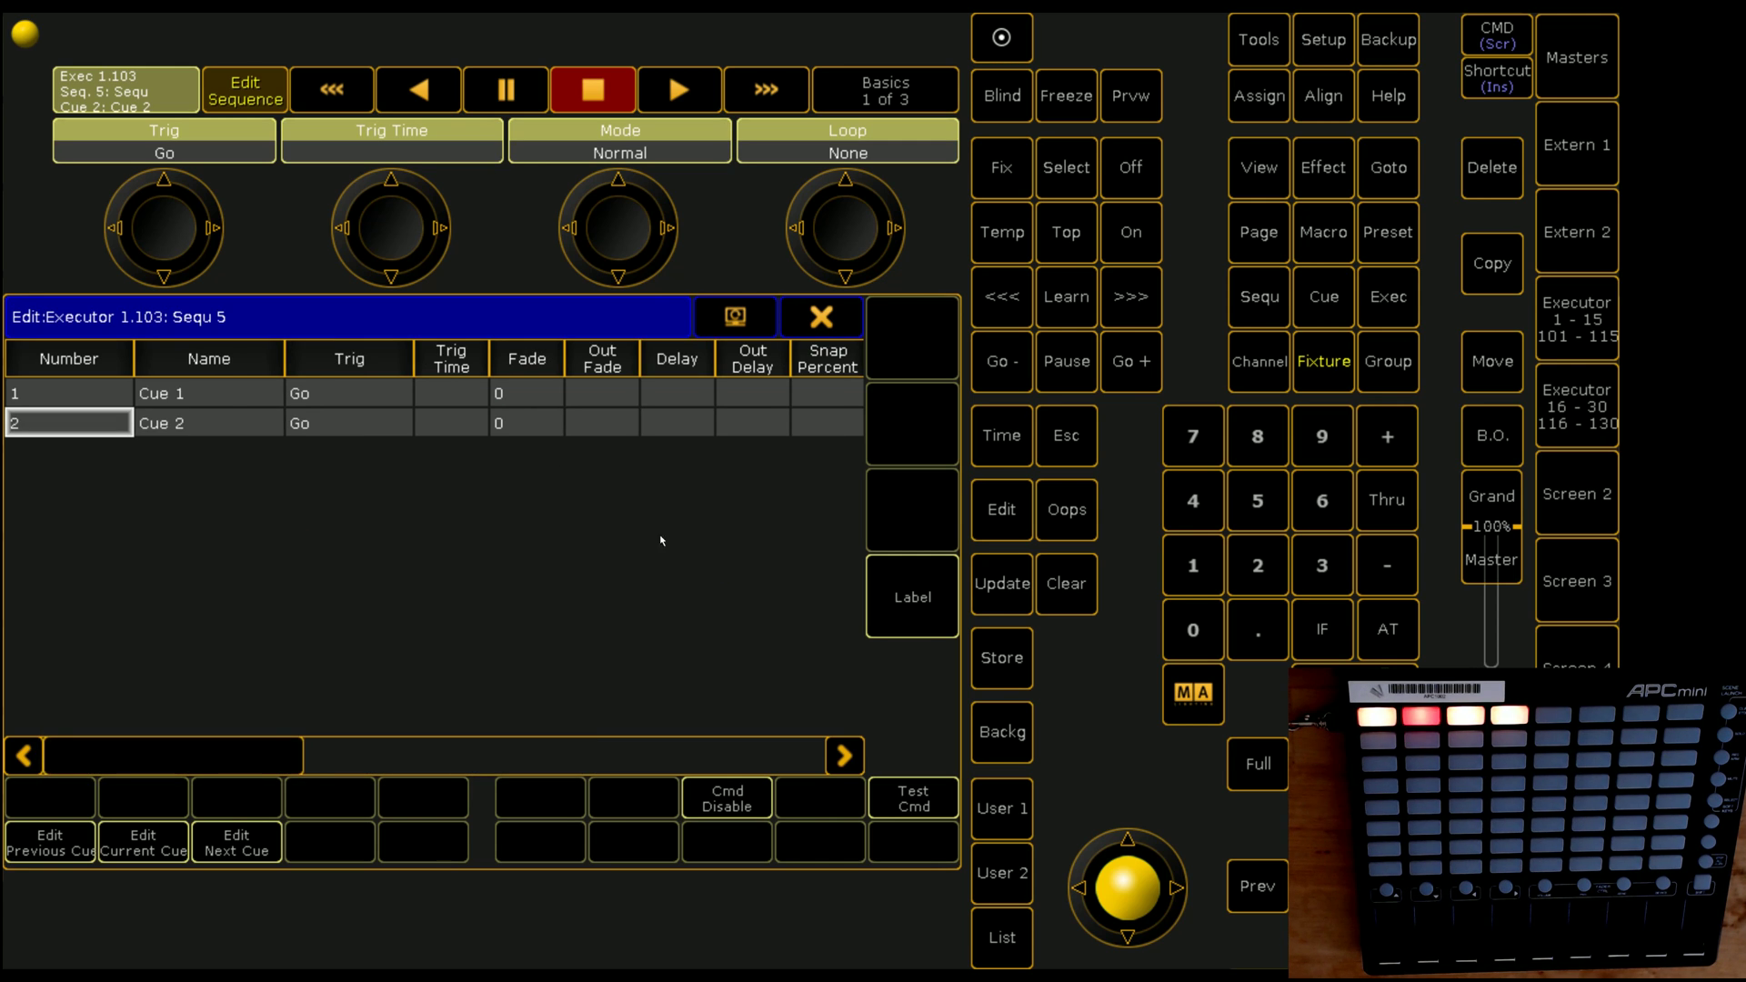
Step: Close the cue sheet and change executor 102's button function from Toggle to Go
left_click(811, 327)
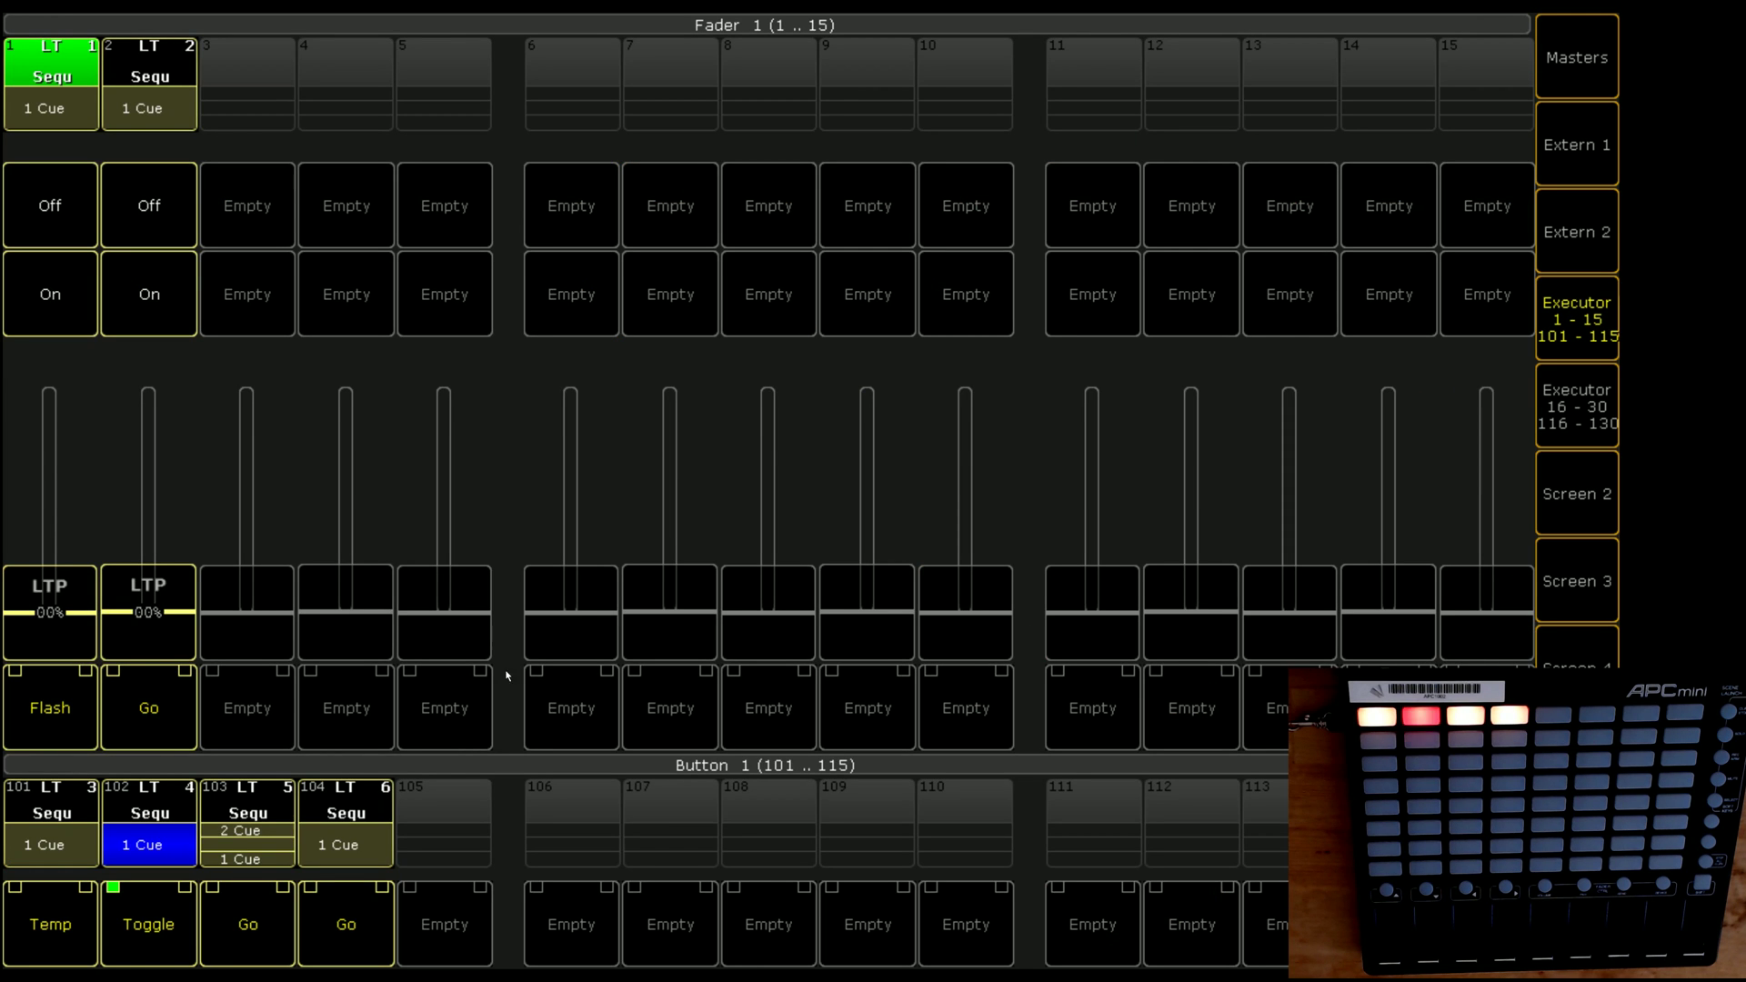
left_click(167, 811)
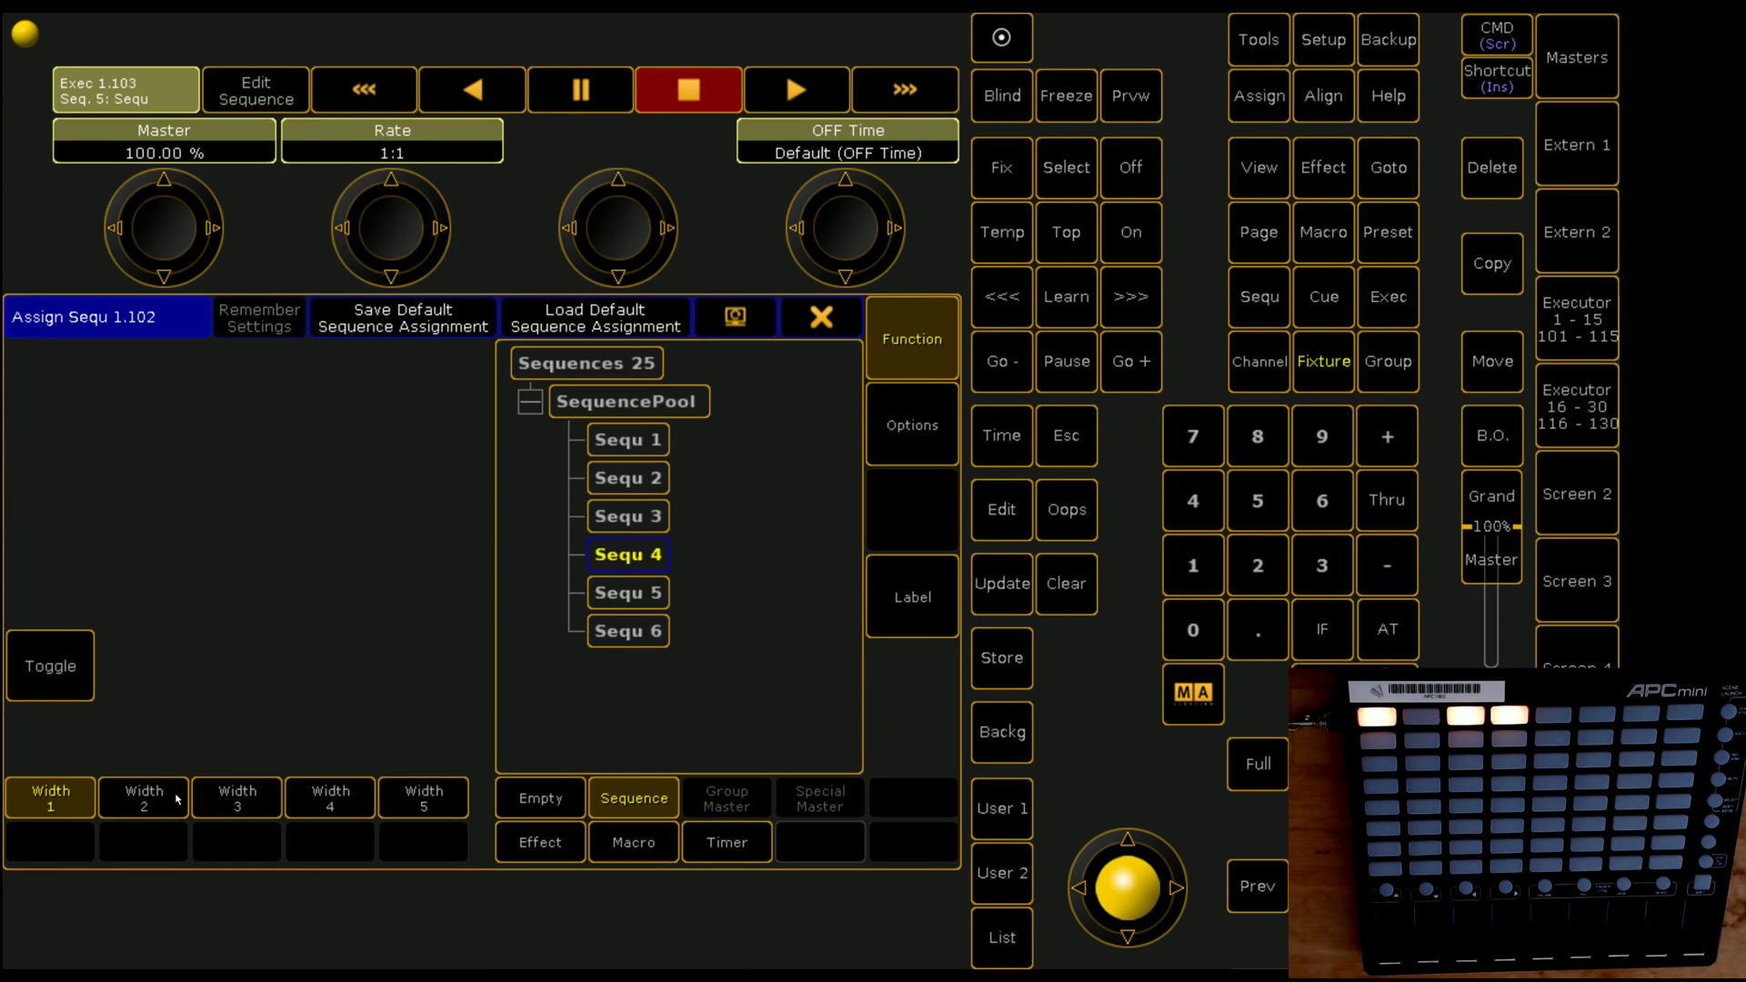
left_click(66, 666)
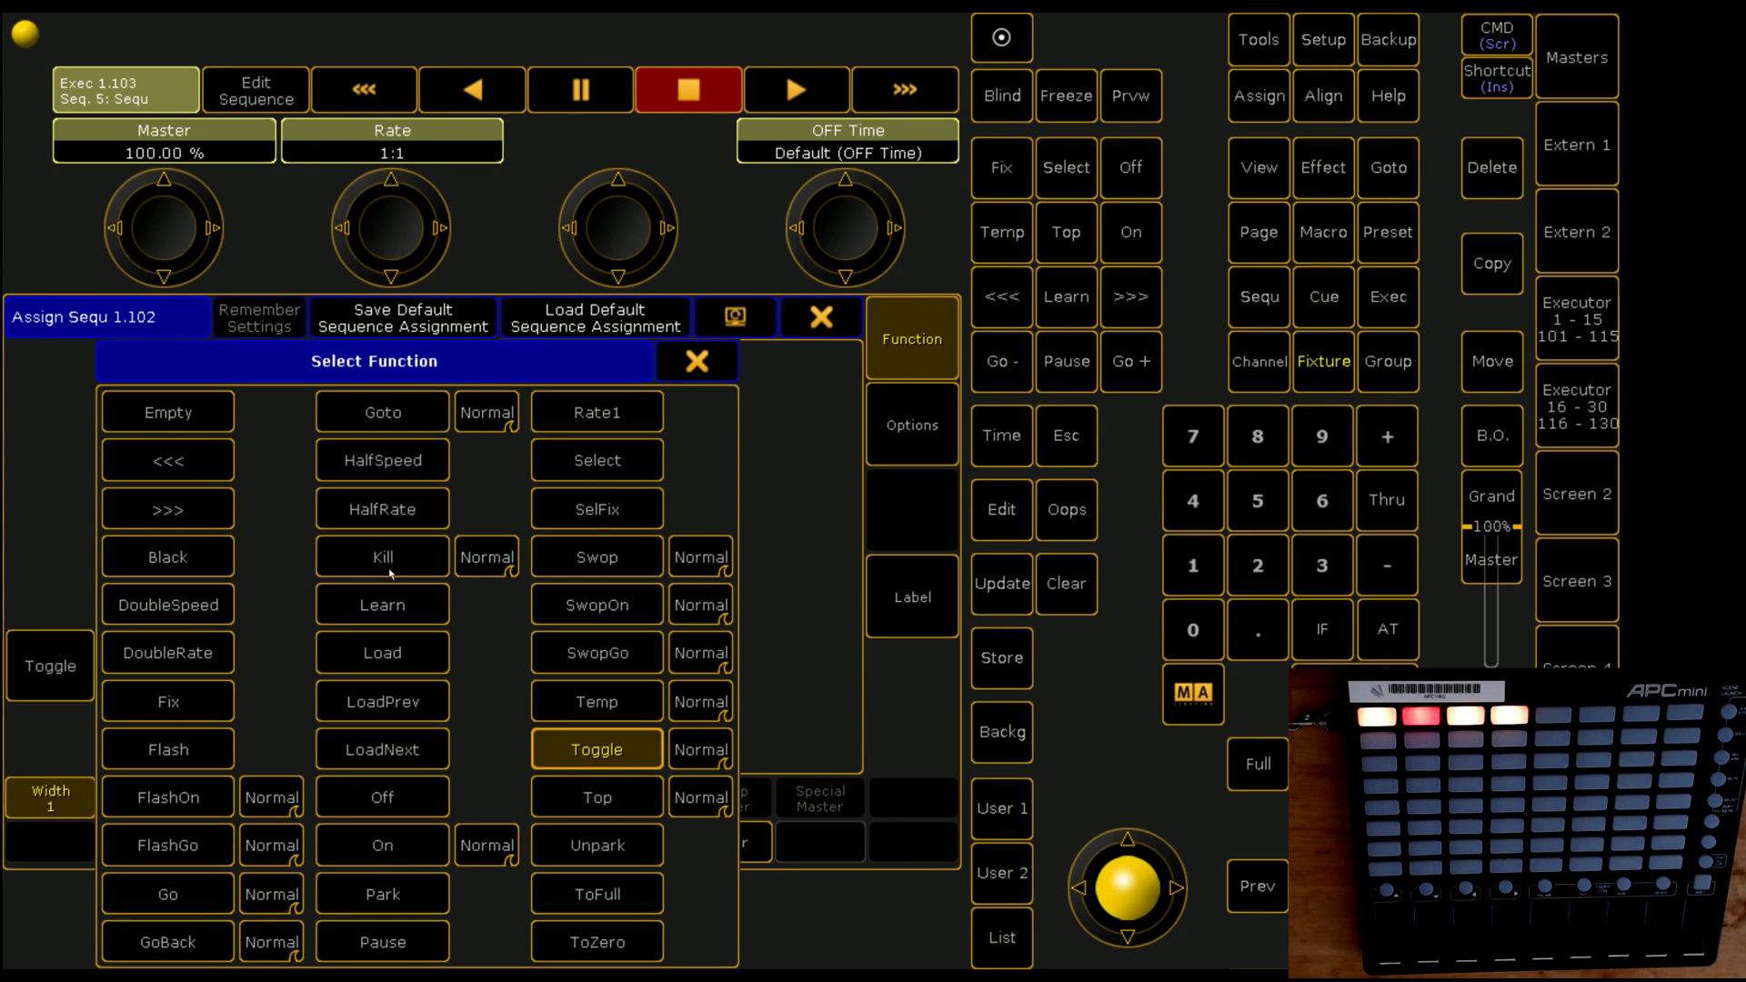
left_click(216, 894)
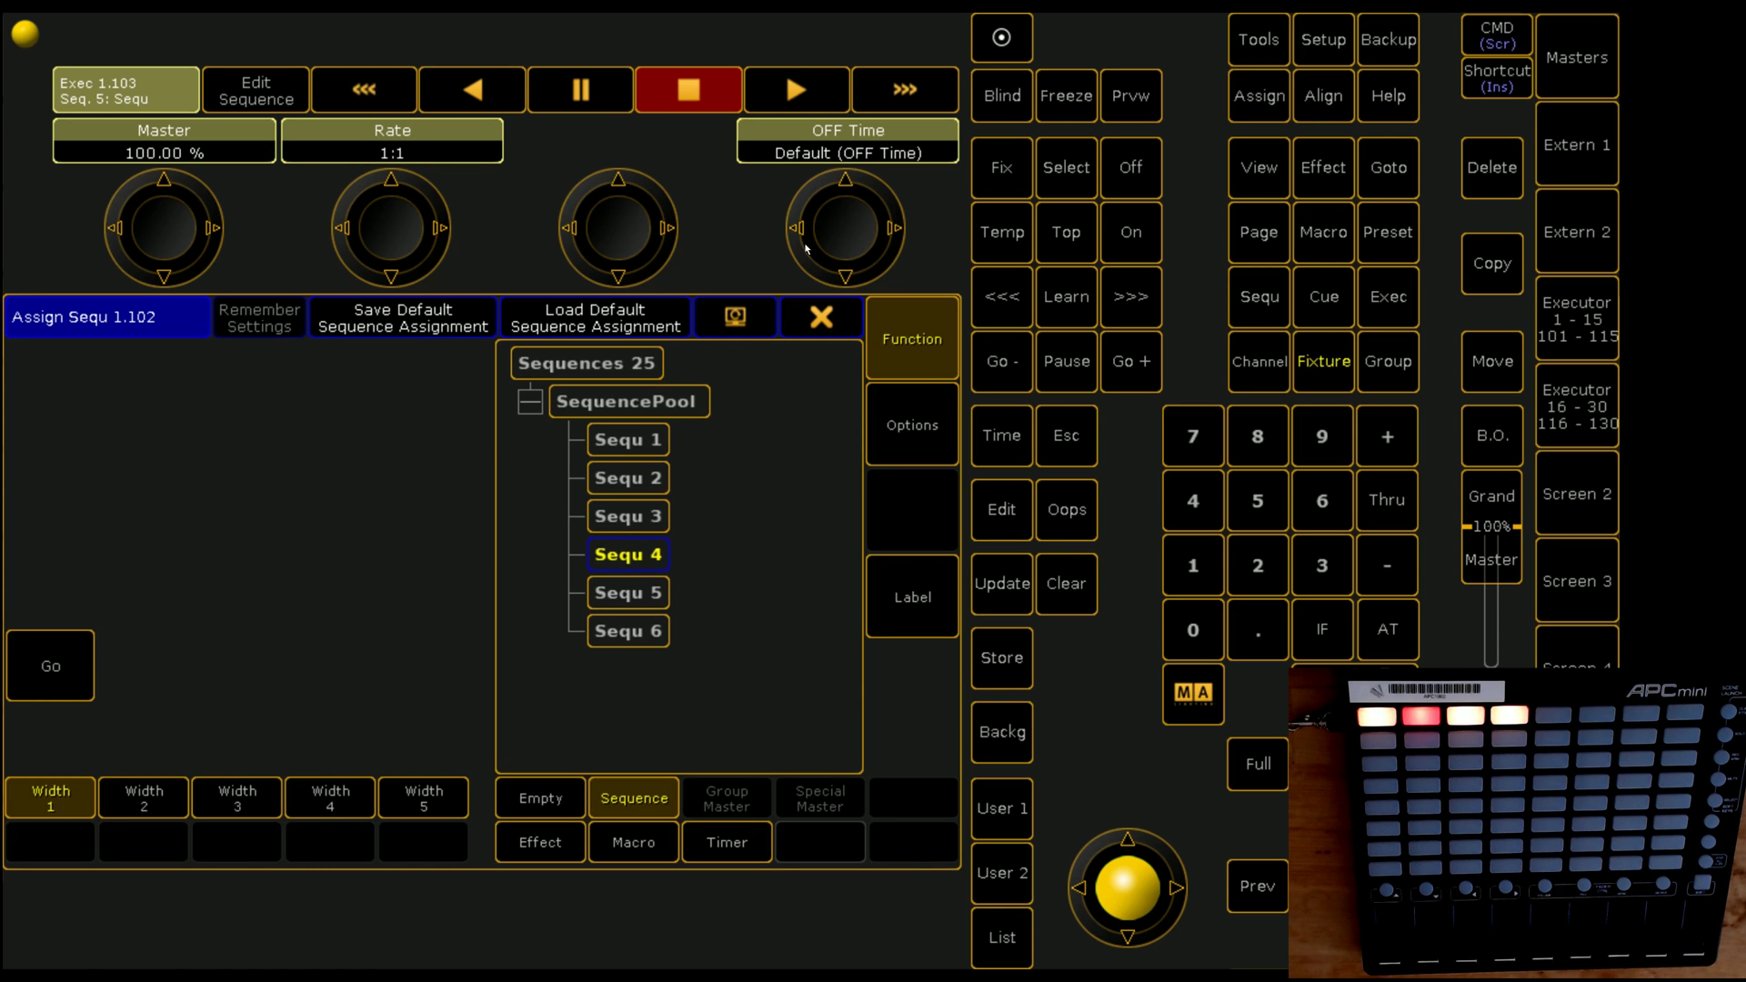
left_click(818, 316)
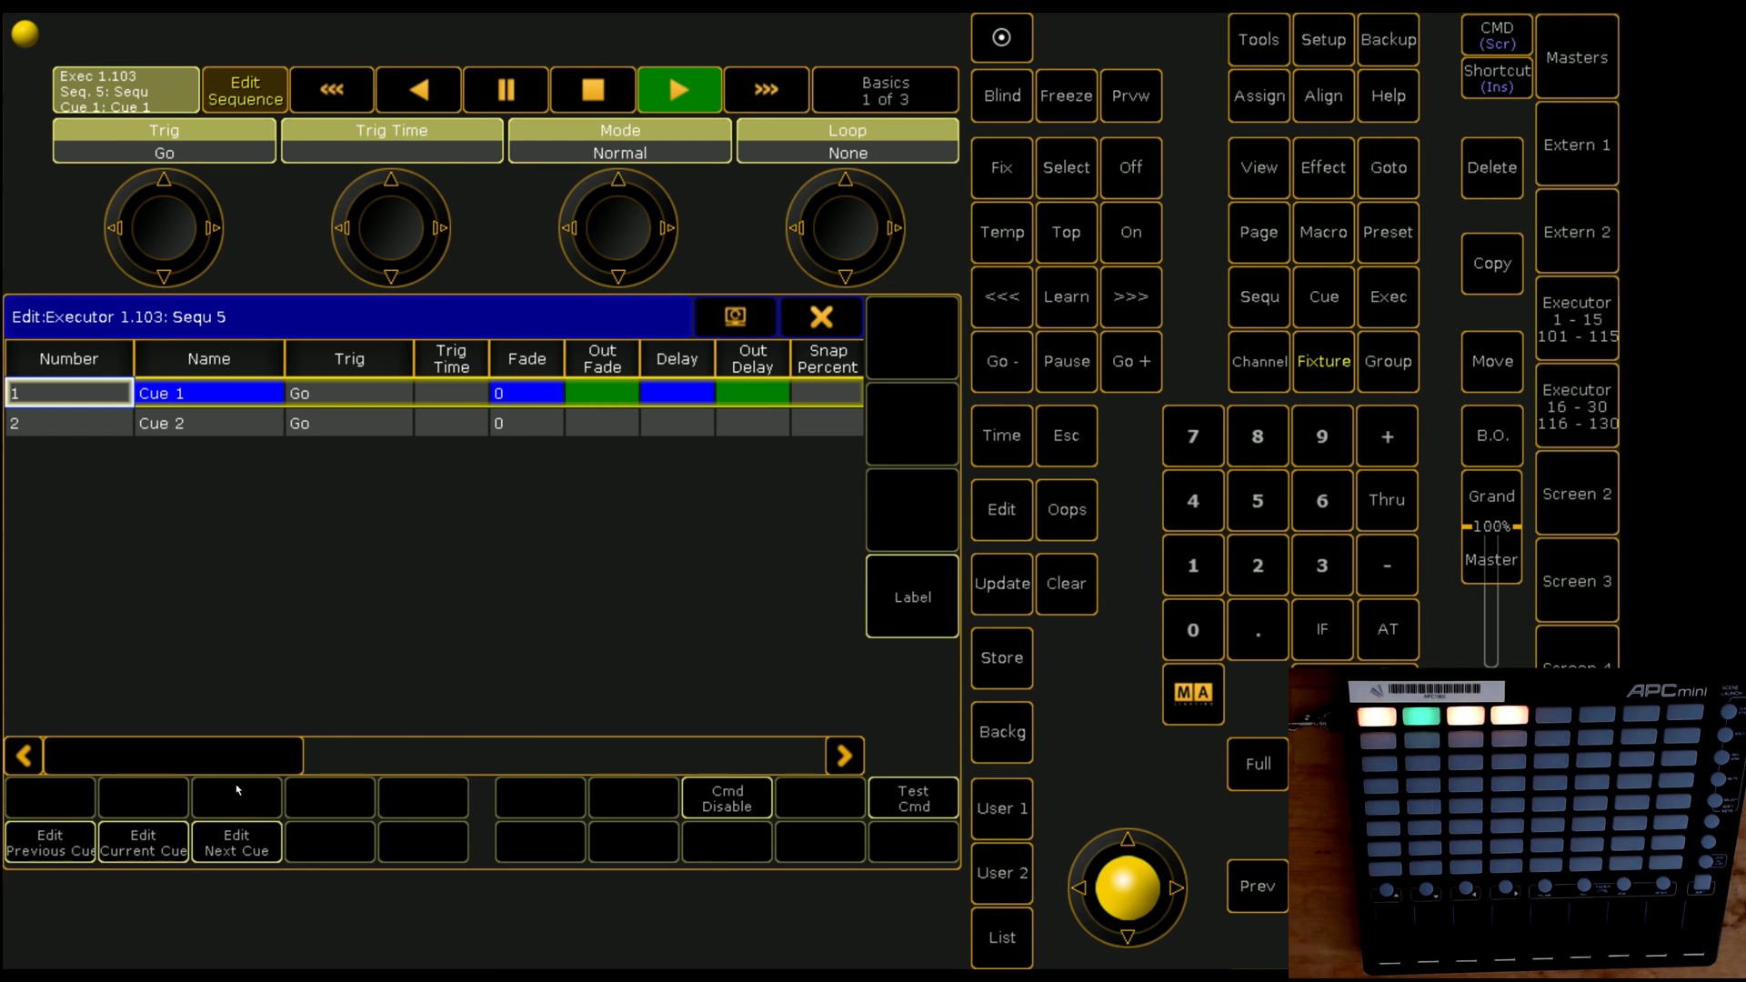
Step: Change Cue 1's command on executor 103 to MidiNote 1.58 1
left_click_drag(232, 756, 591, 756)
double_click(444, 400)
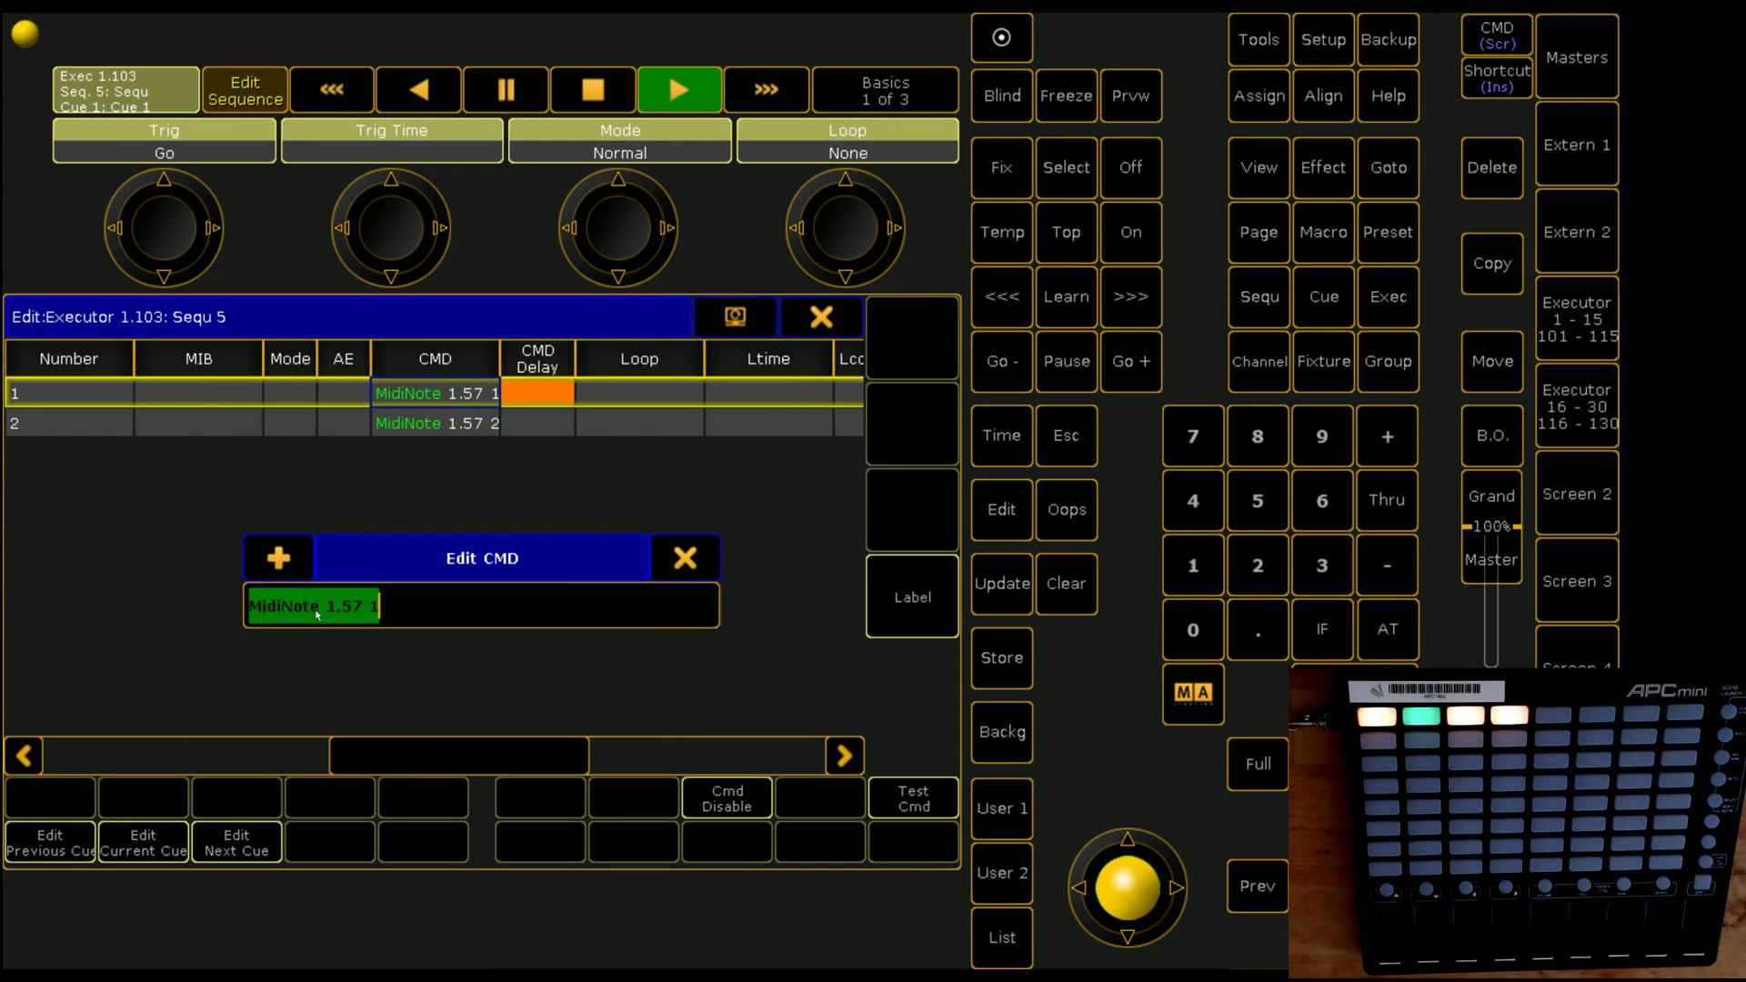
left_click(353, 608)
key("Right")
key("BackSpace")
type("8")
key("Return")
Step: Change Cue 2's command to MidiNote 1.58 2 and close the cue sheet
key("Down")
key("Return")
left_click(373, 618)
key("Left")
key("BackSpace")
type("8")
key("Return")
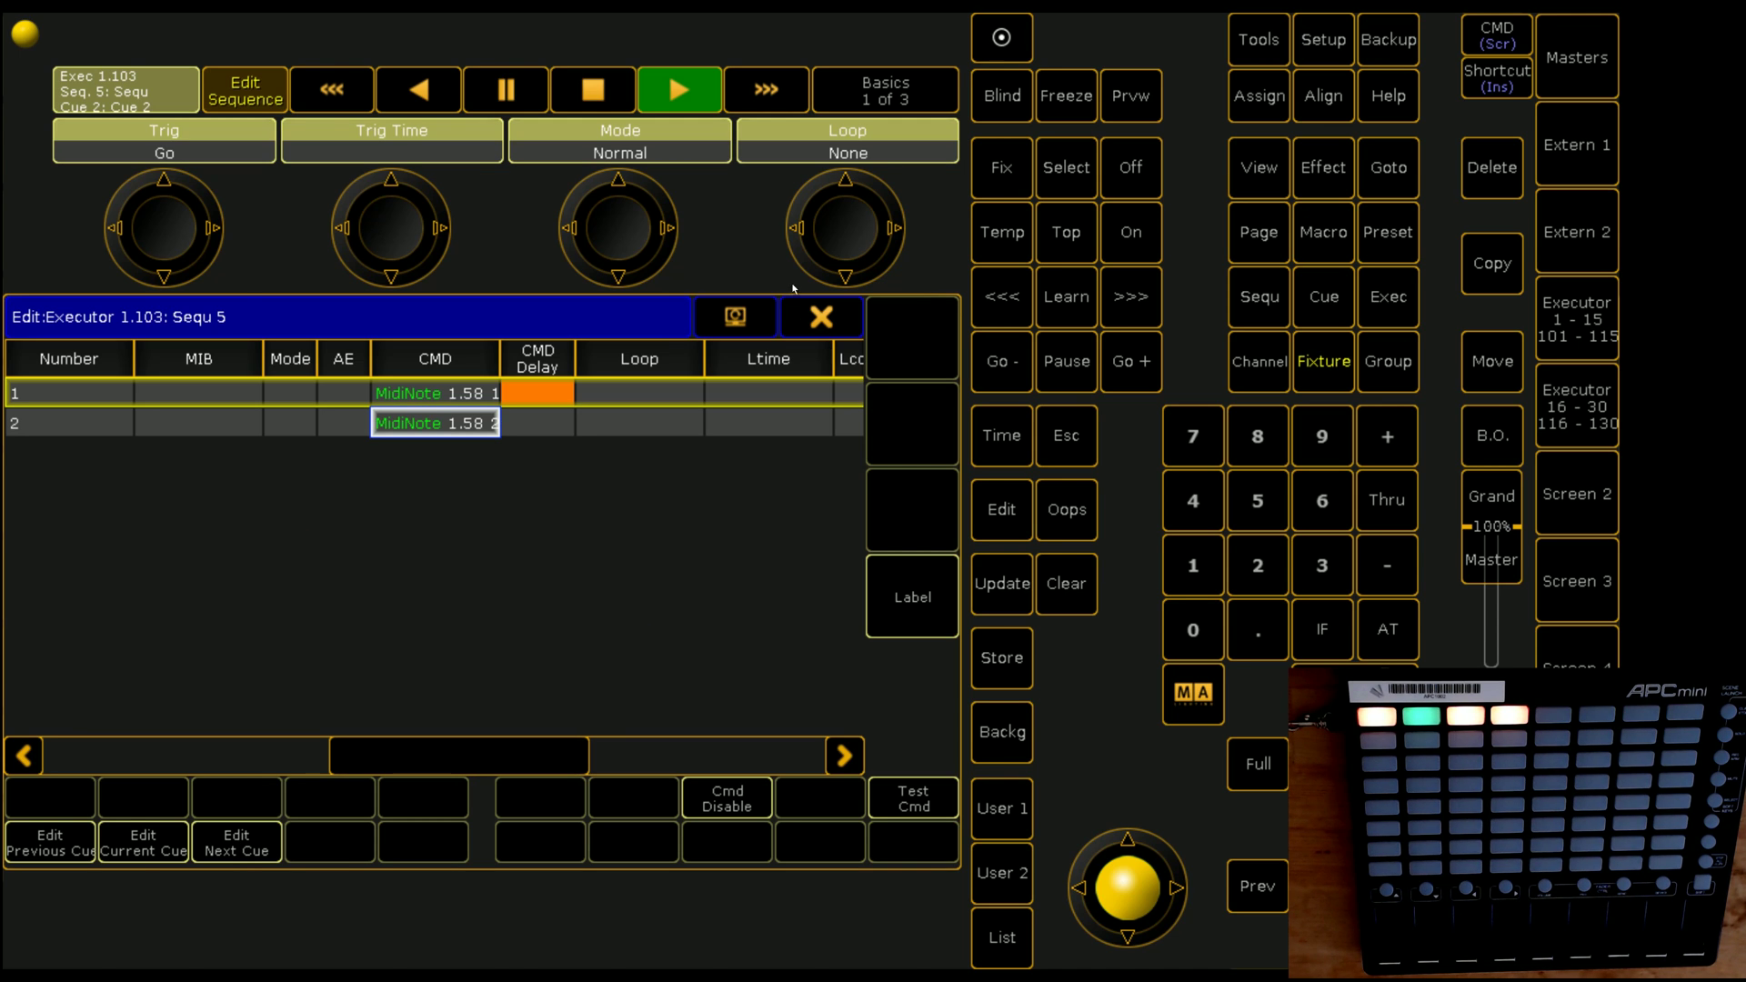
left_click(798, 318)
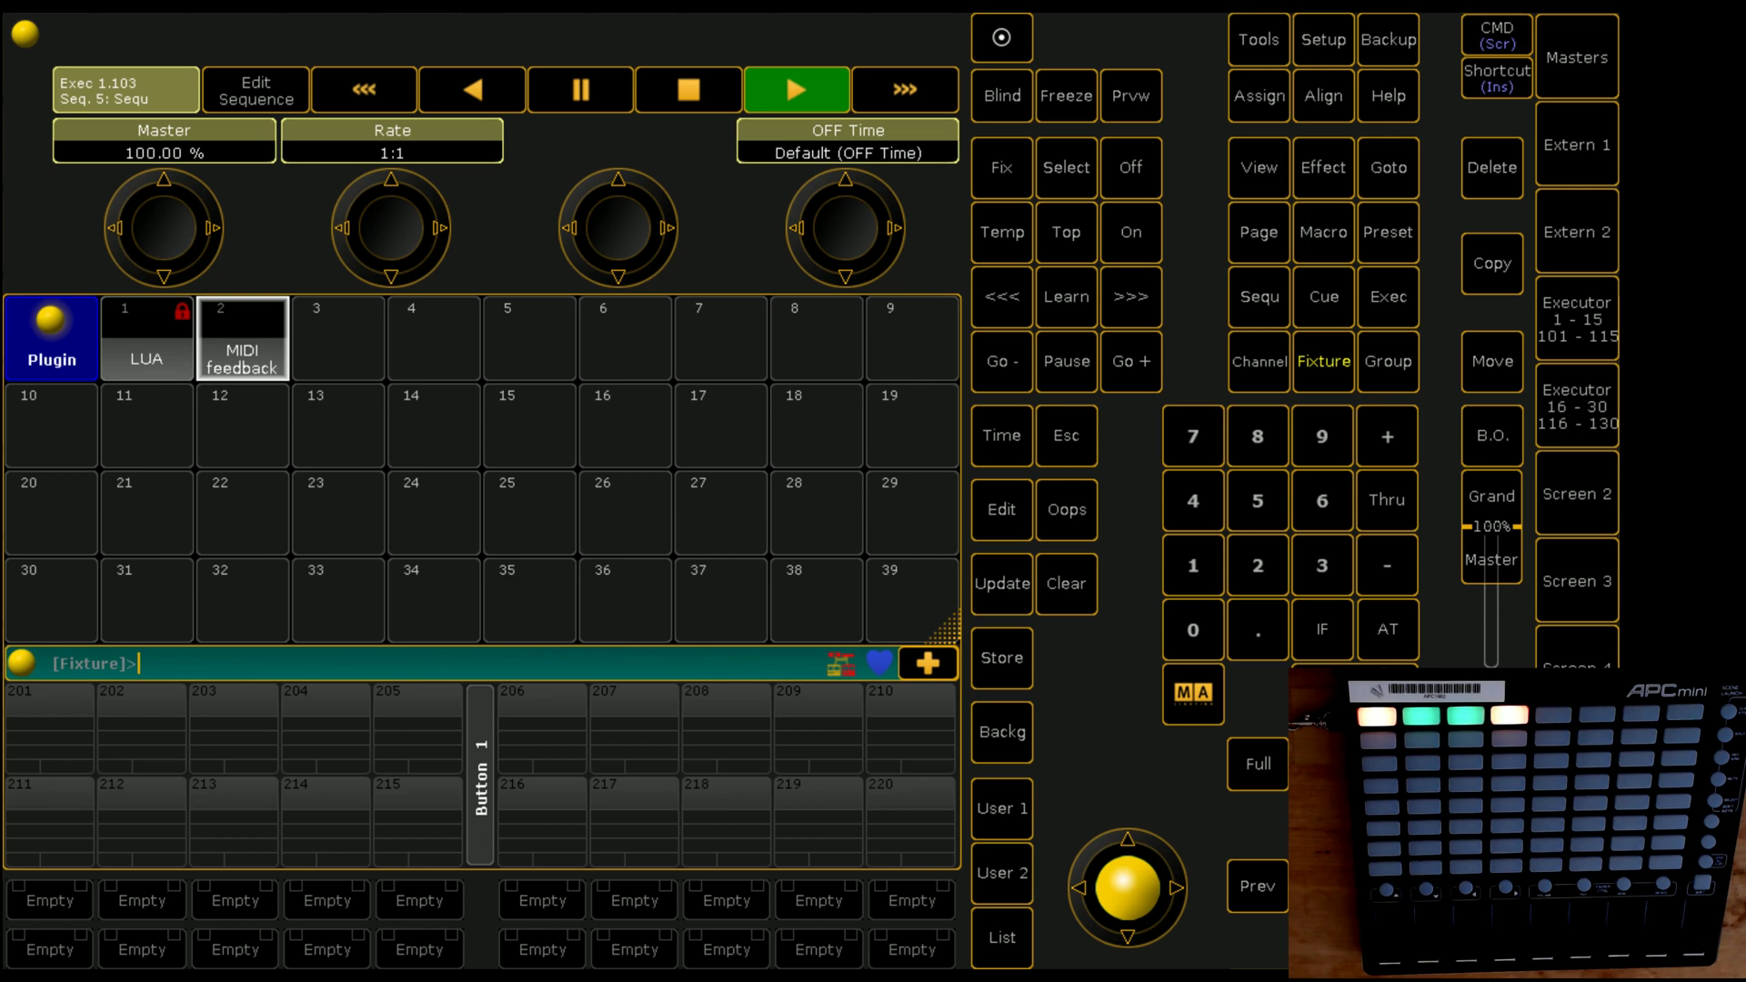
left_click(21, 663)
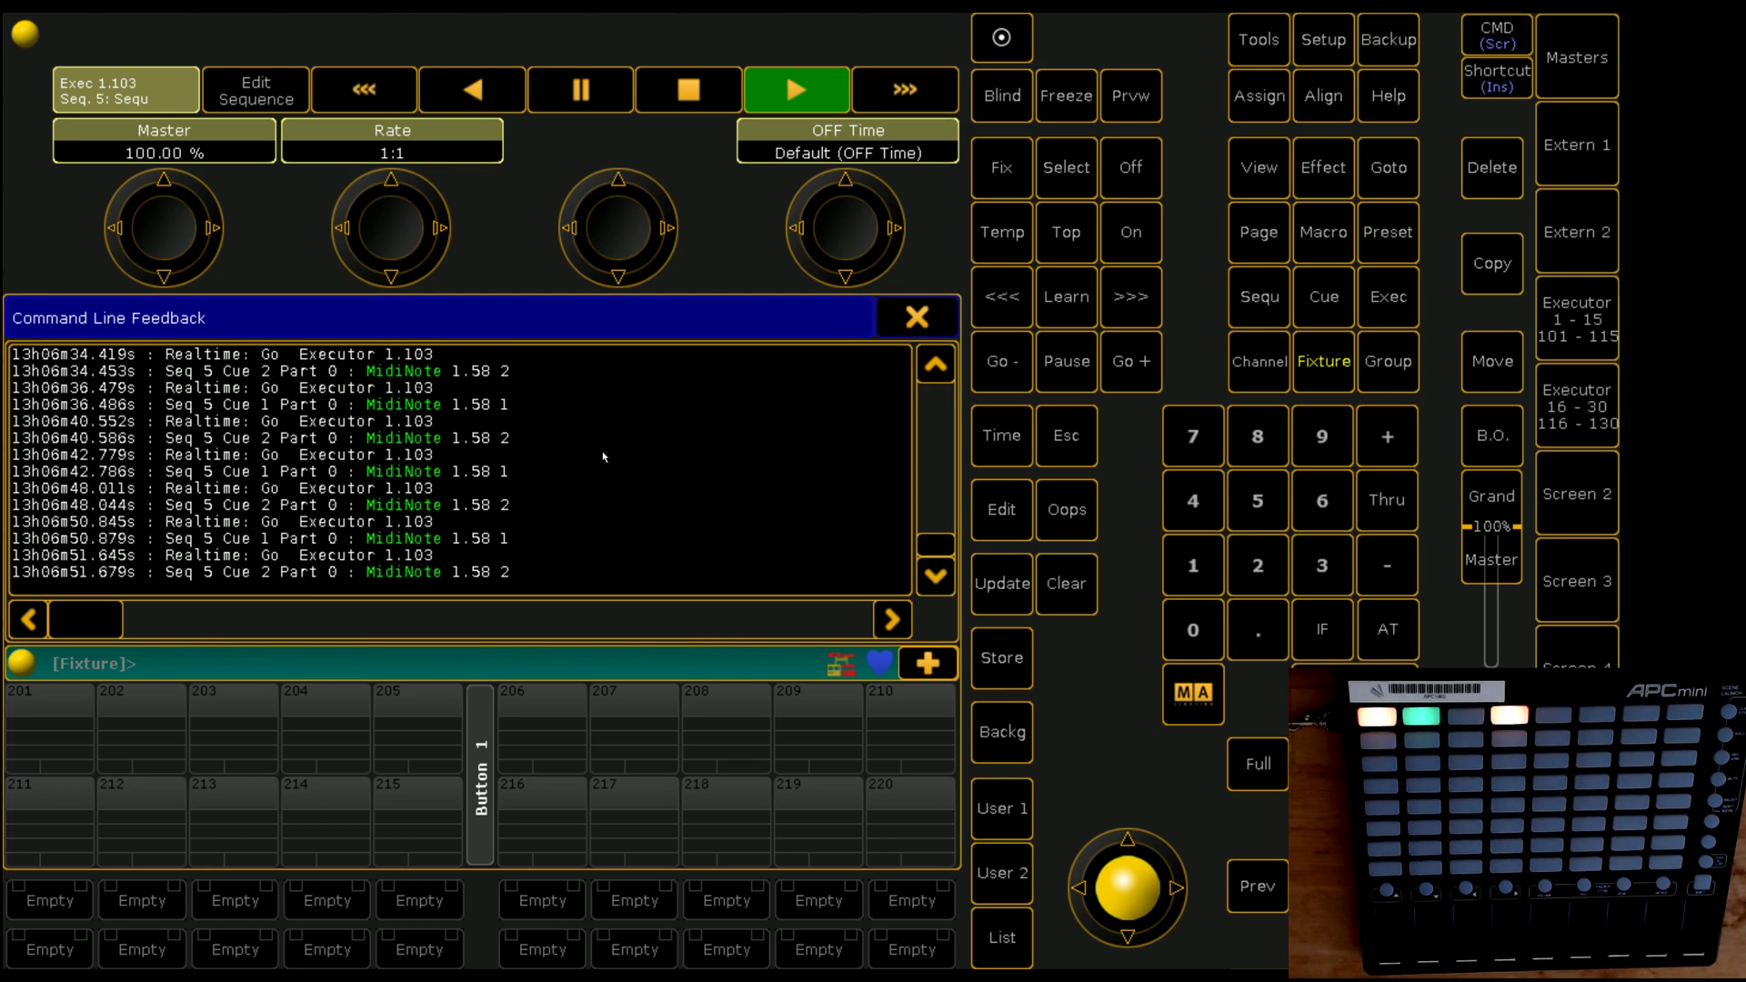
left_click(914, 318)
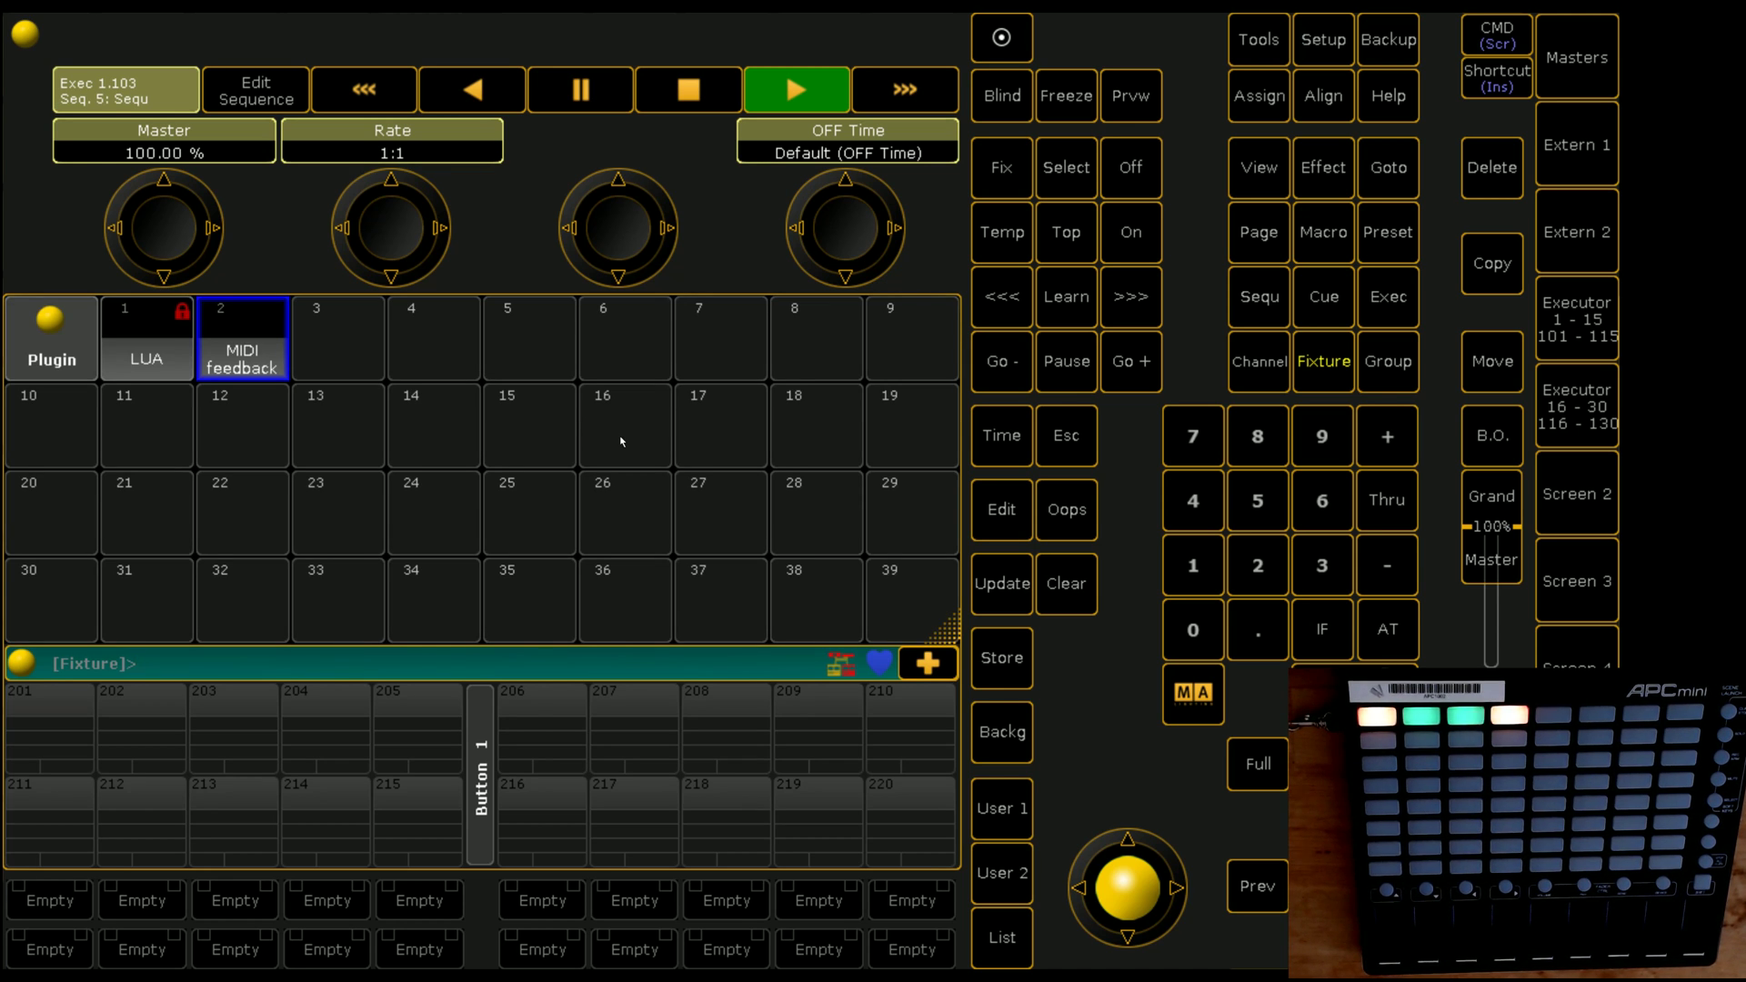